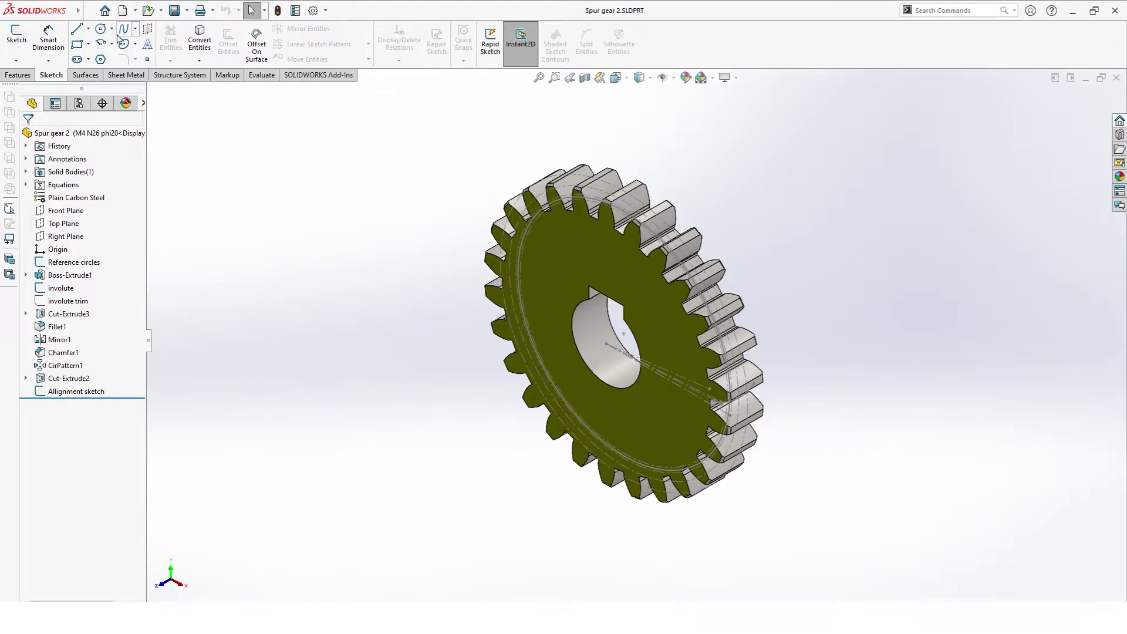
Step: Activate the M2 N26 phi20 configuration of Spur gear 2 and inspect the resized gear
left_click(78, 103)
key("ctrl+1")
scroll(487, 244, "up", 5)
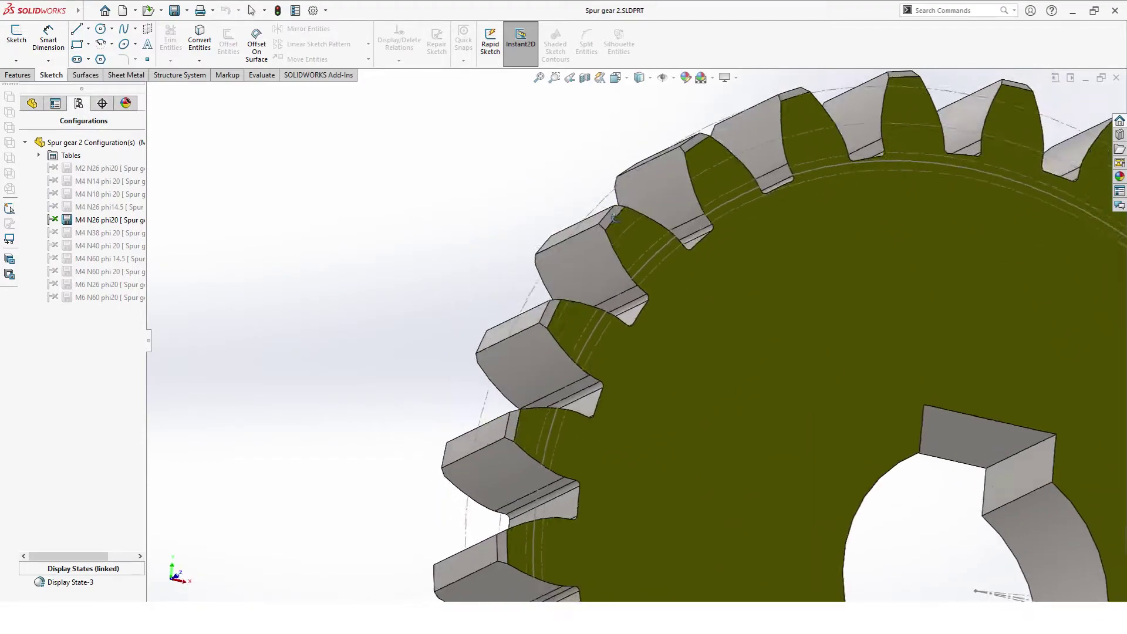
double_click(92, 167)
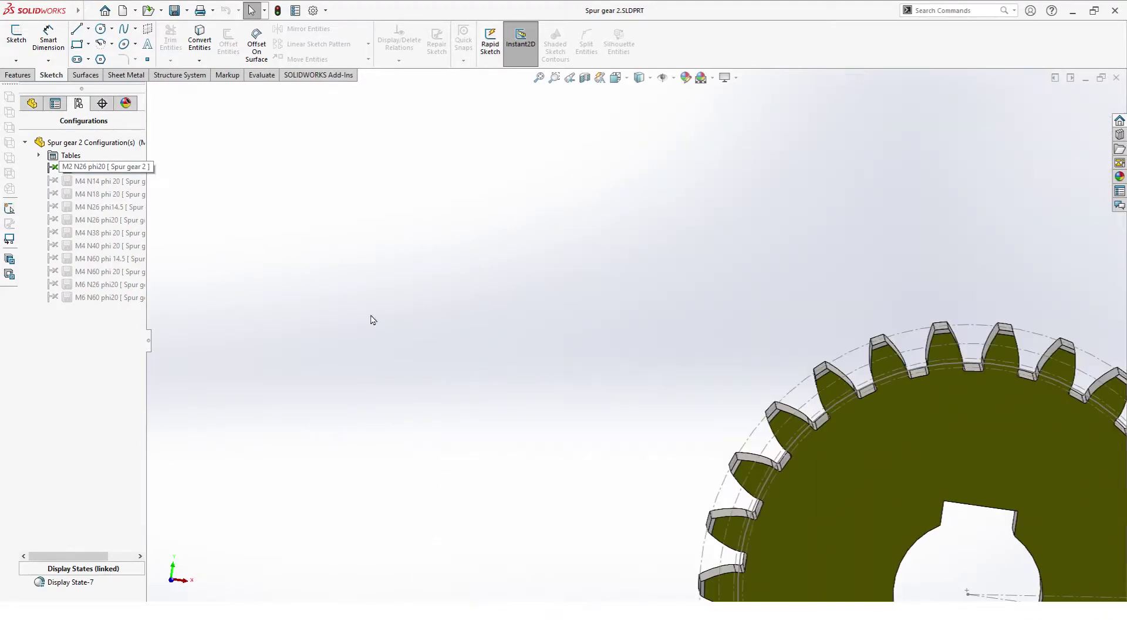
scroll(645, 370, "down", 5)
scroll(676, 322, "up", 6)
scroll(676, 321, "down", 3)
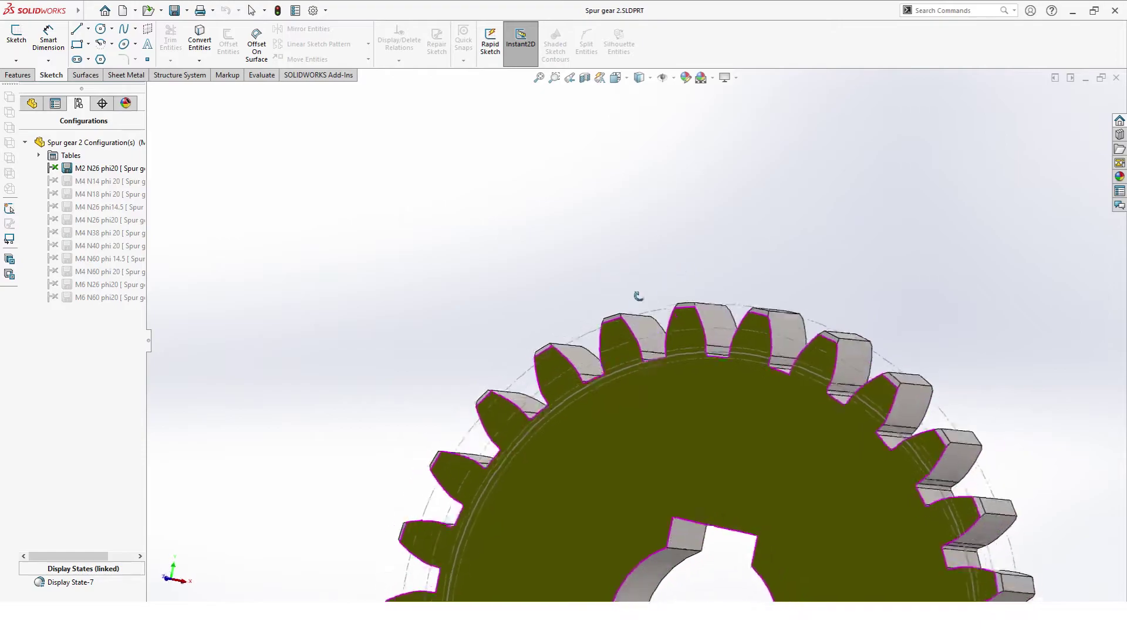
middle_click_drag(646, 320, 16, 114)
left_click(32, 103)
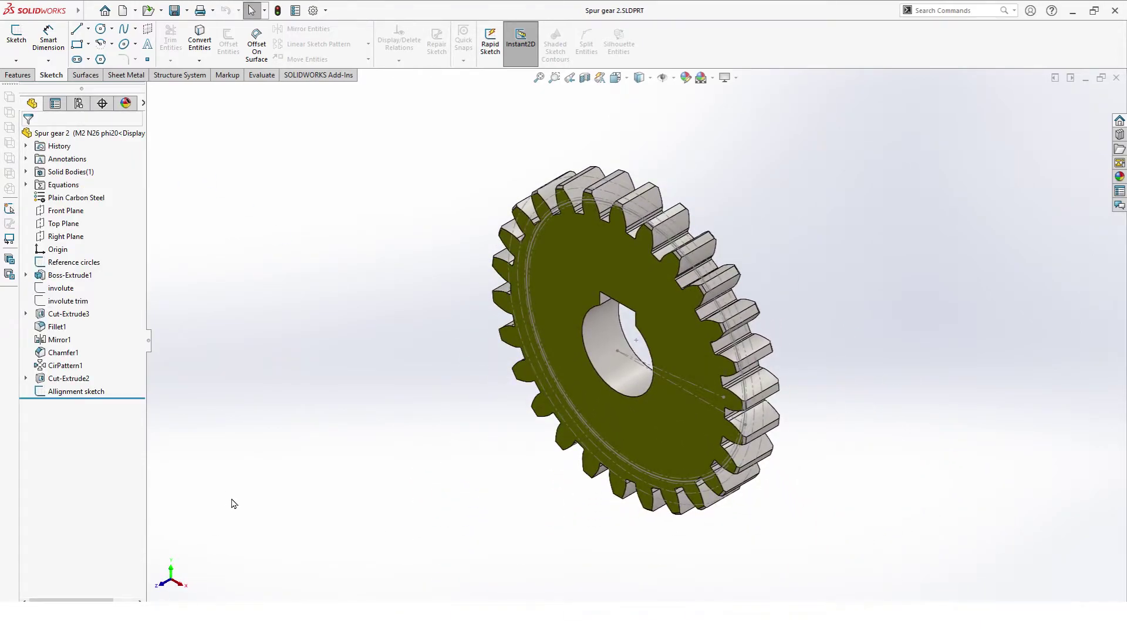
Step: Switch to the Spur gear 1 part and review its global variables and equations without changing them
key("ctrl+Tab")
key("ctrl+1")
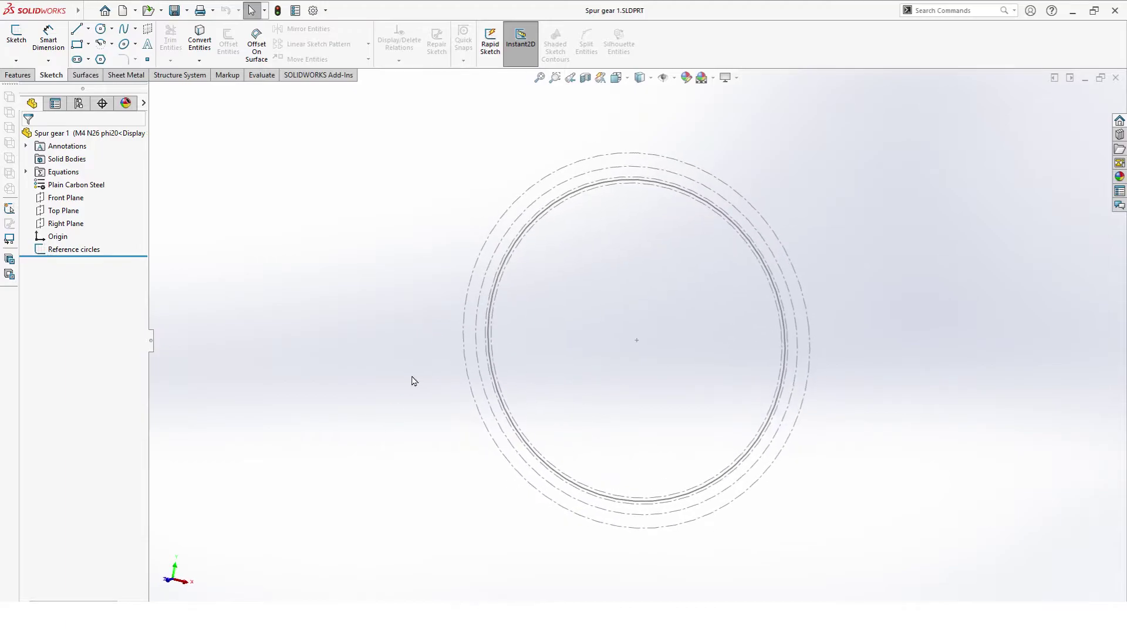
left_click(26, 172)
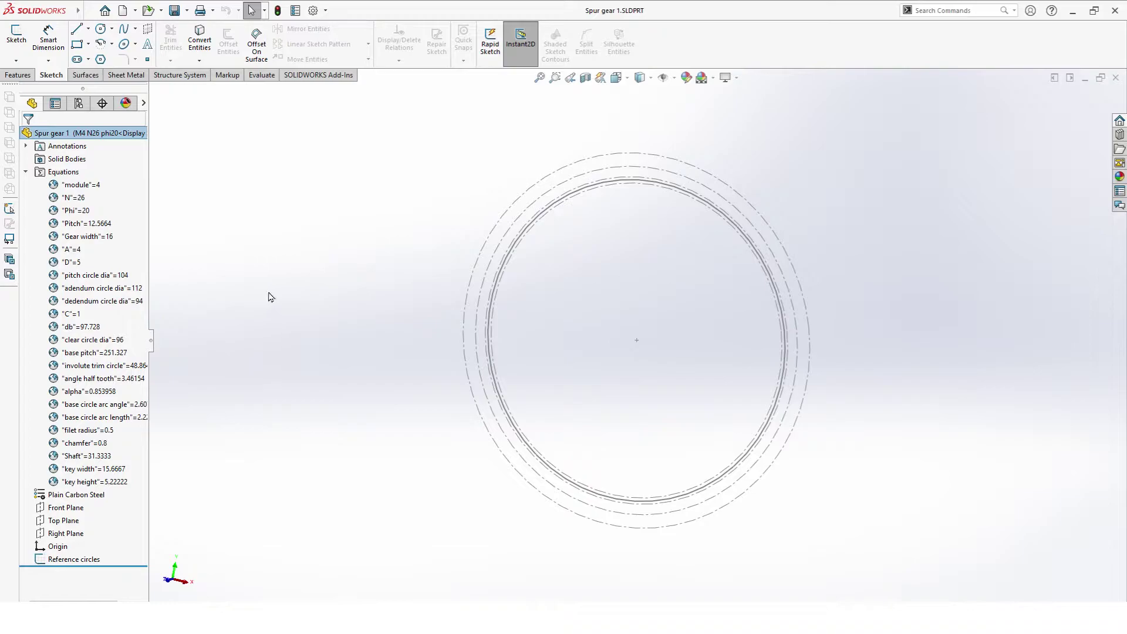
mouse_move(70, 11)
left_click(158, 11)
mouse_move(183, 10)
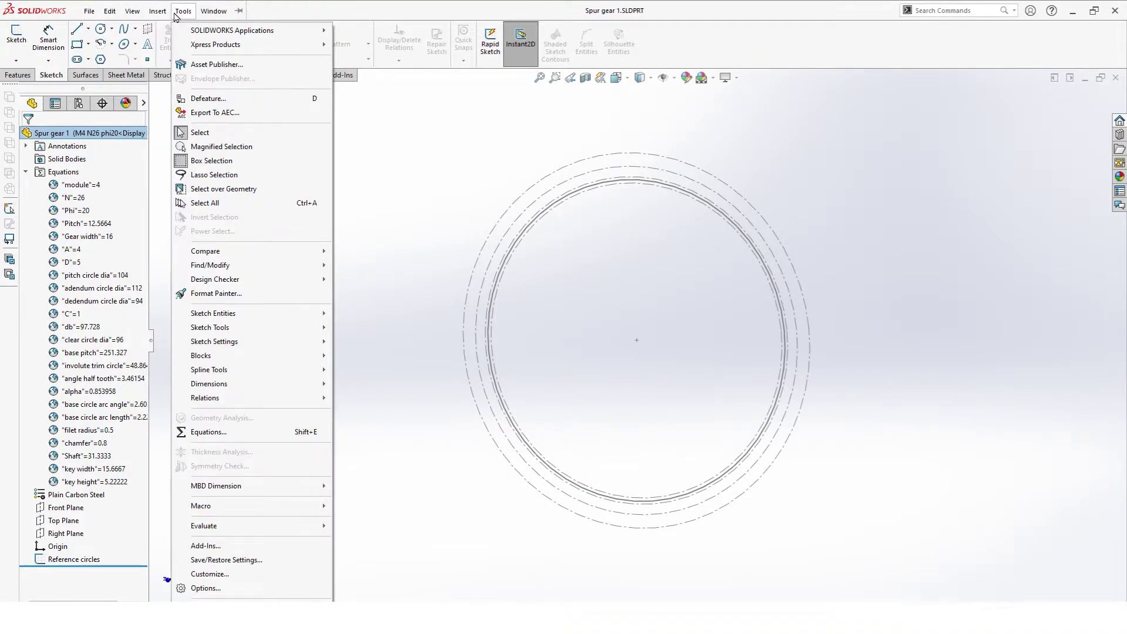
left_click(374, 357)
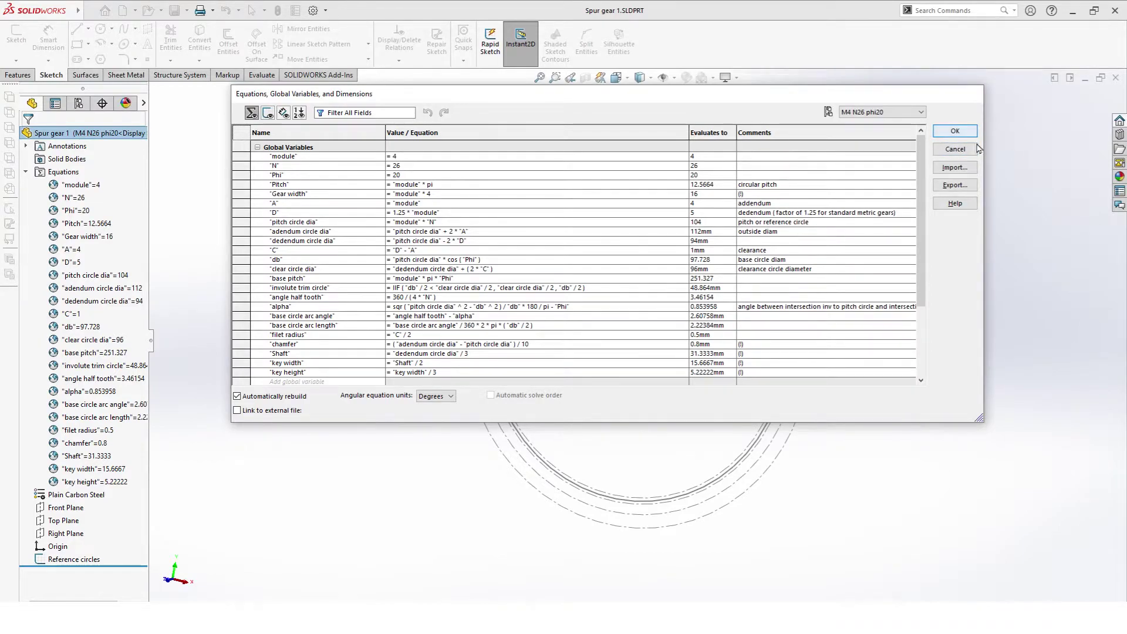
left_click(951, 150)
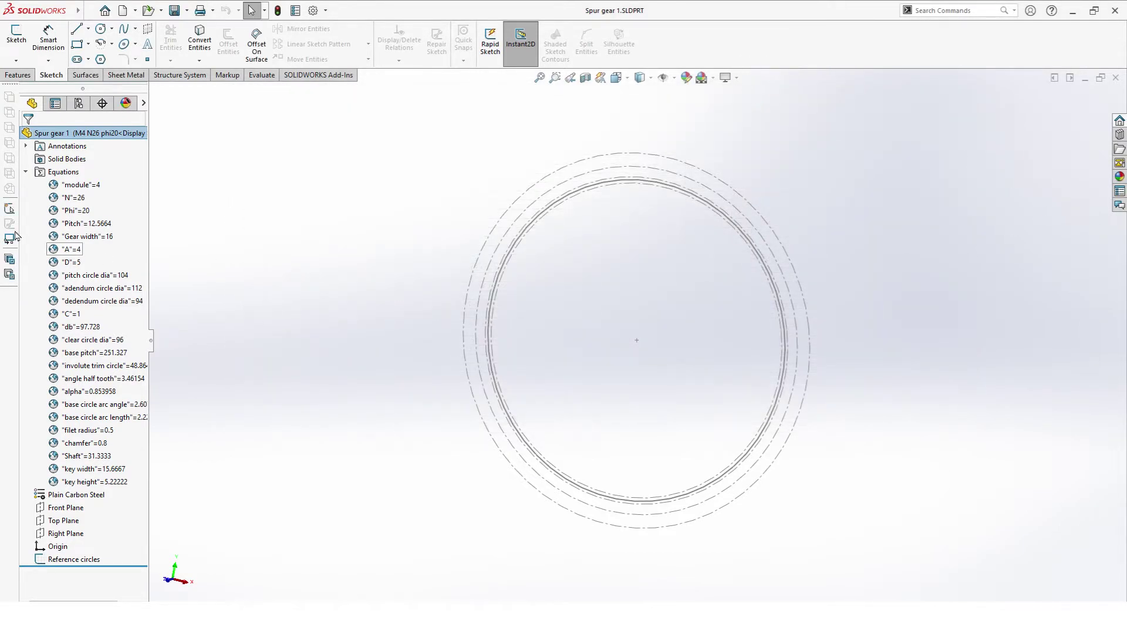
left_click(26, 172)
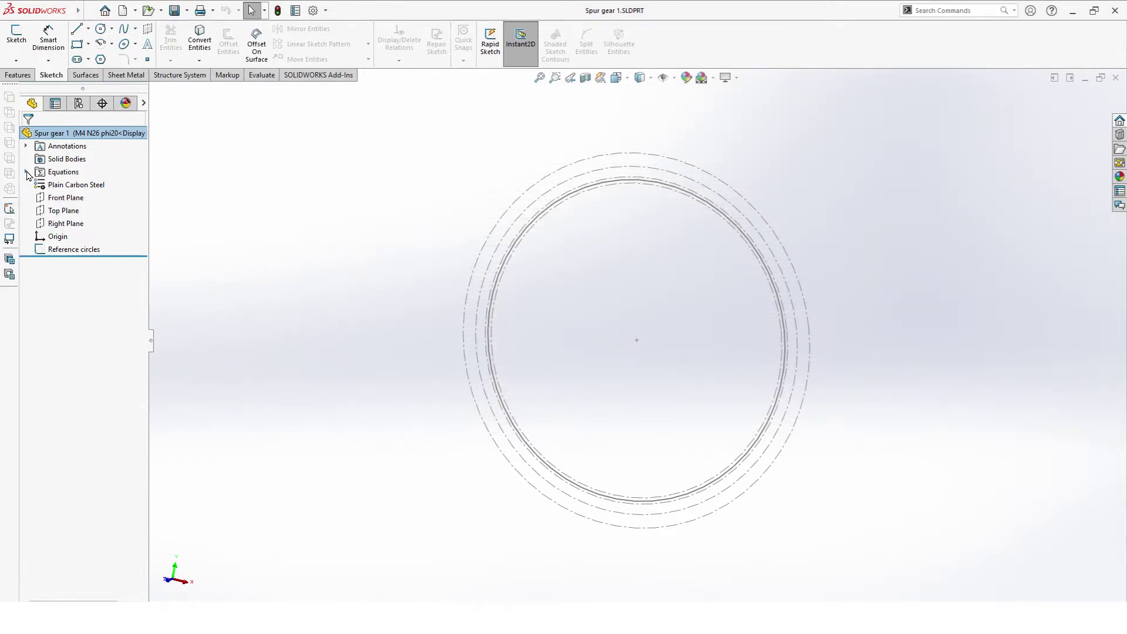
Step: Open the Spur gear 1 design table without adding rows or columns and review the Phi, module and N values for each configuration
left_click(78, 103)
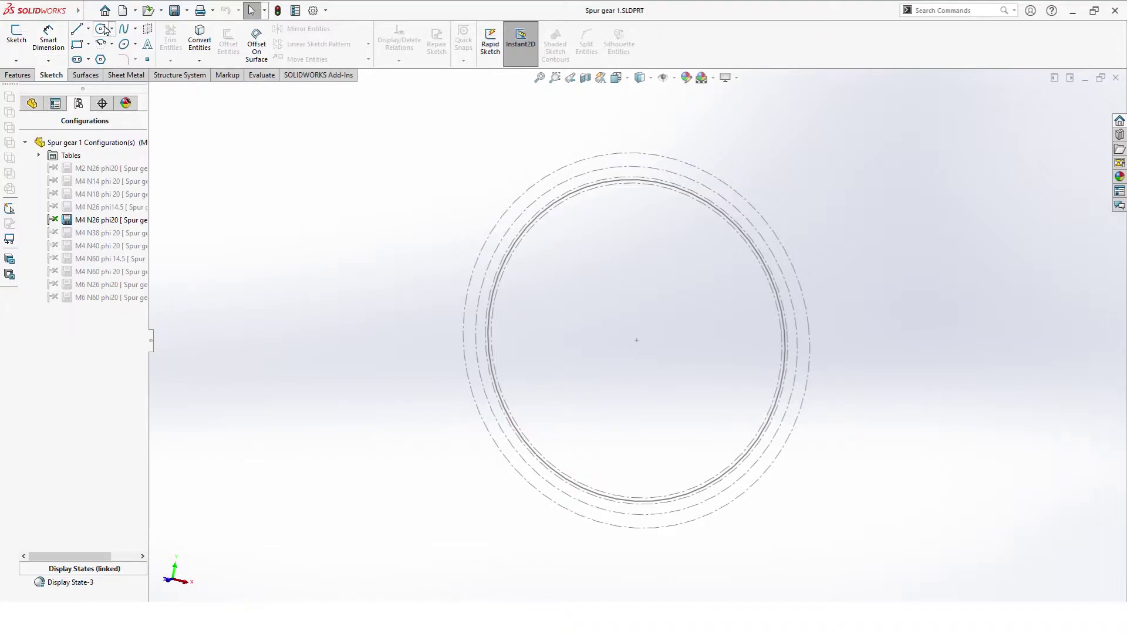
mouse_move(76, 11)
left_click(158, 11)
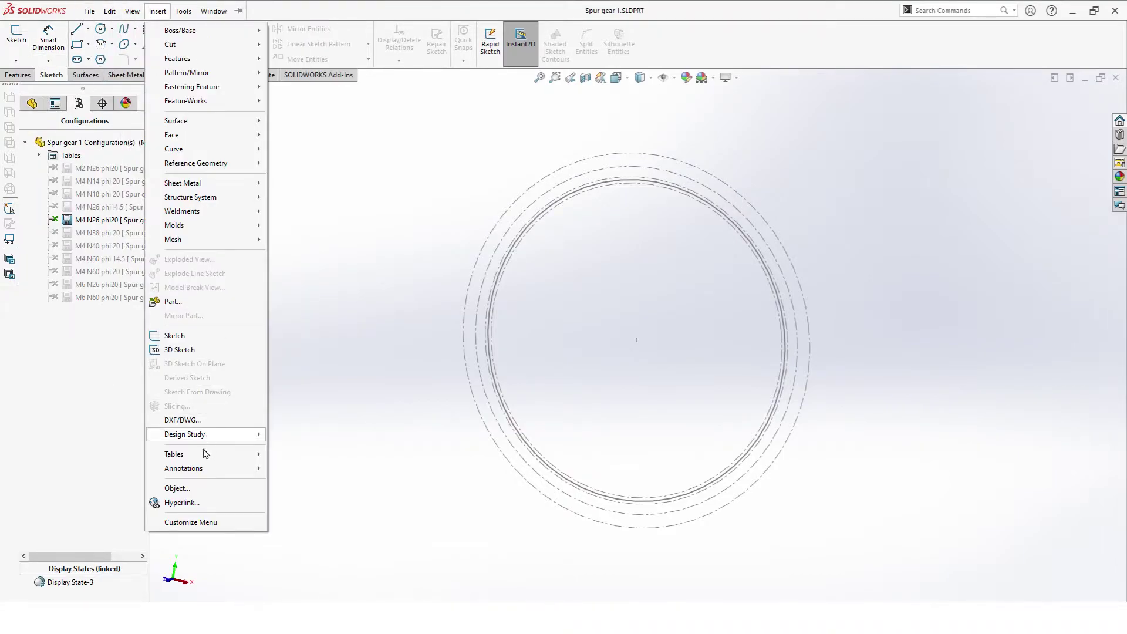
mouse_move(250, 457)
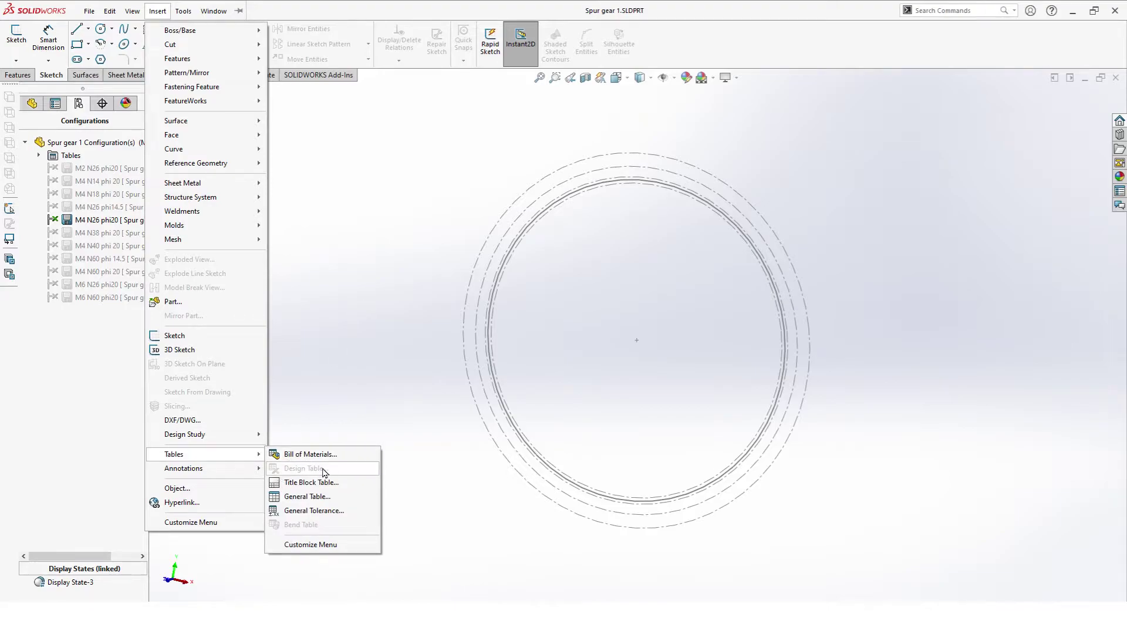
left_click(358, 324)
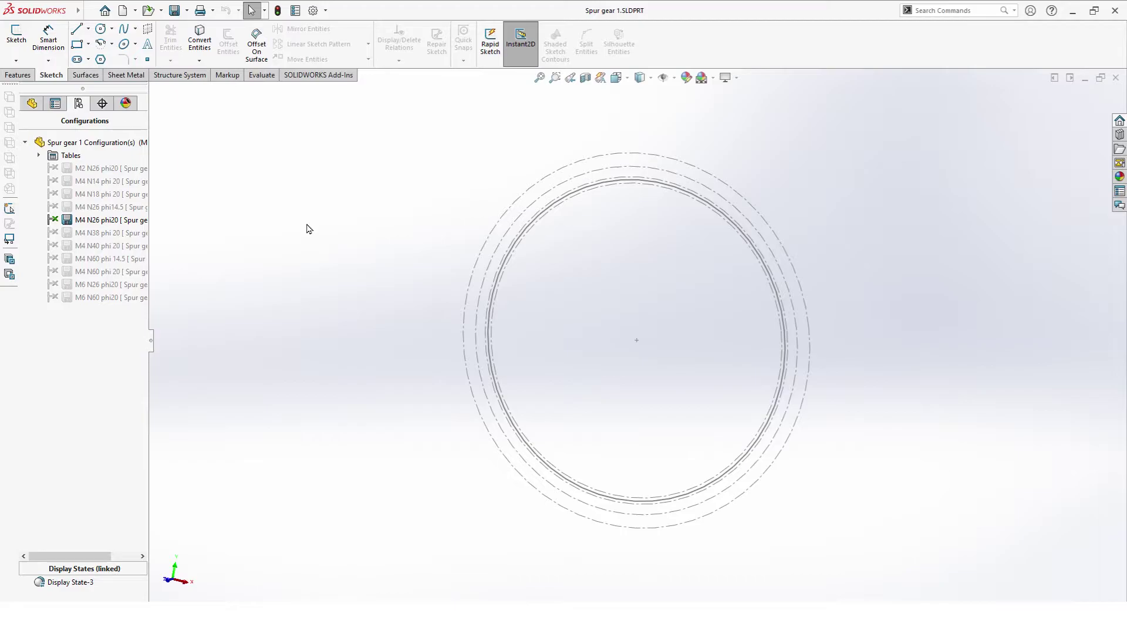
left_click(38, 157)
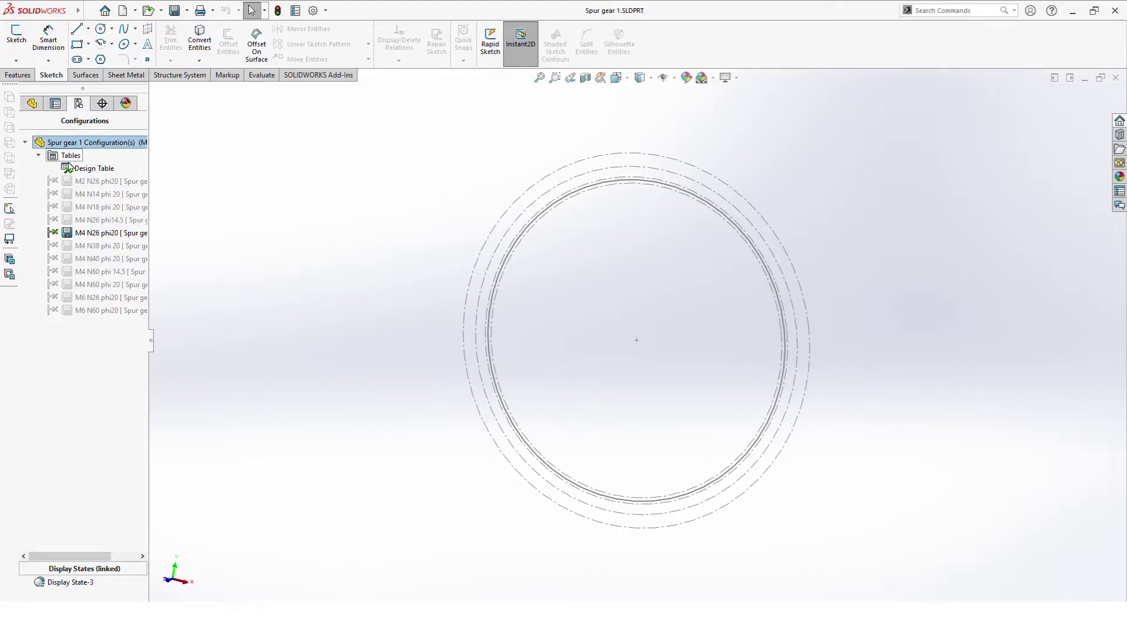
right_click(76, 166)
left_click(121, 188)
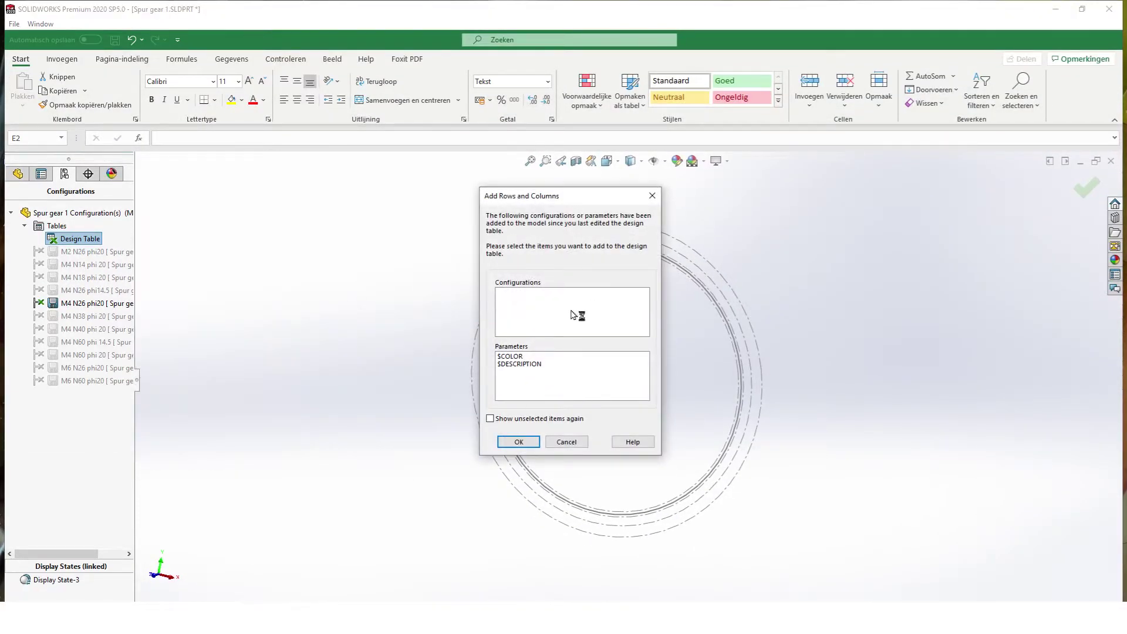
left_click(548, 441)
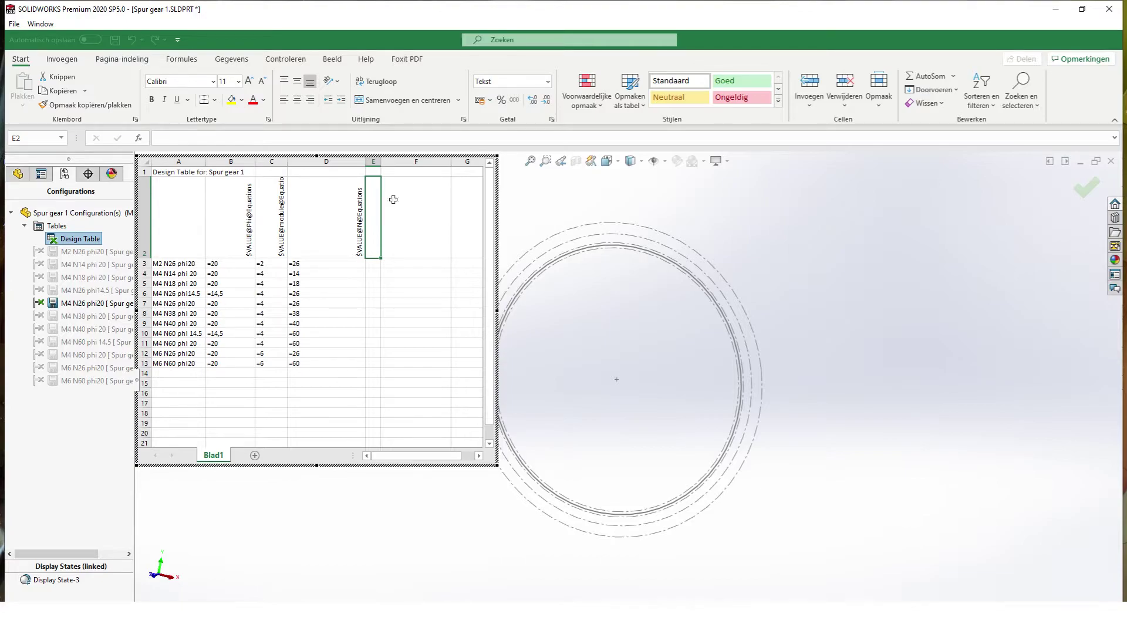
left_click(852, 247)
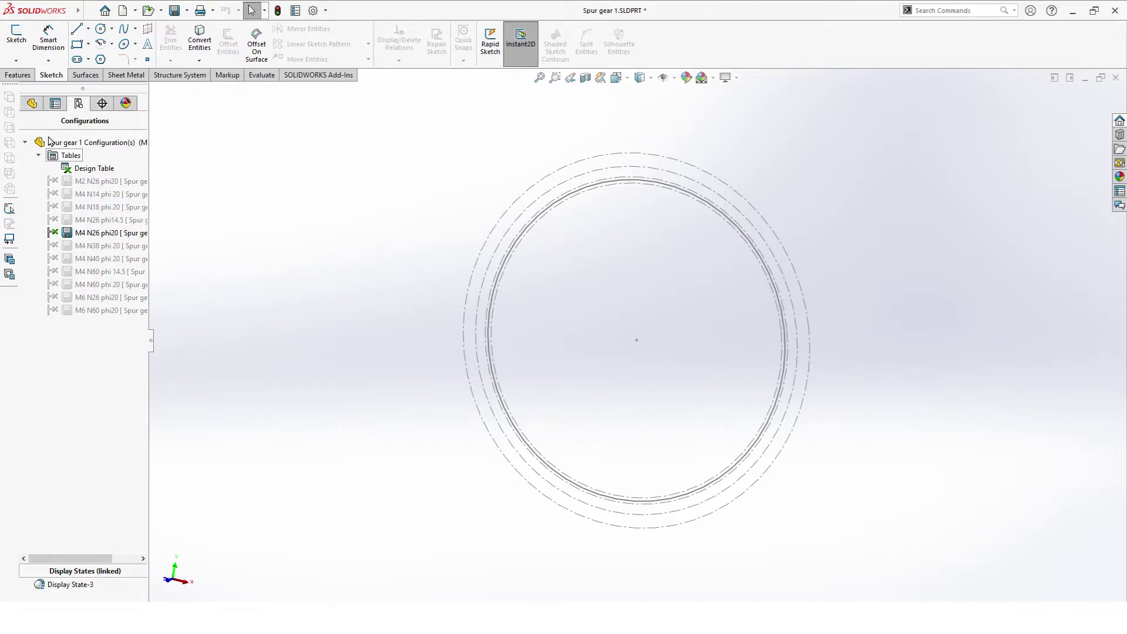
Step: Open the Reference circles sketch for editing and examine its circles and their diameter dimensions
left_click(31, 104)
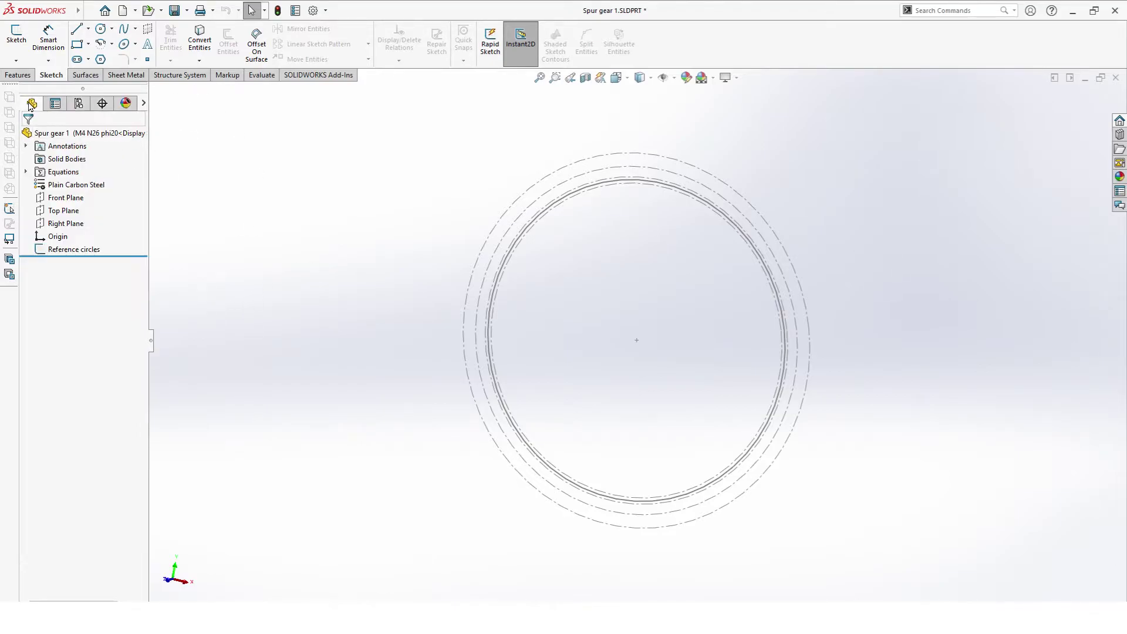
left_click(73, 252)
right_click(71, 257)
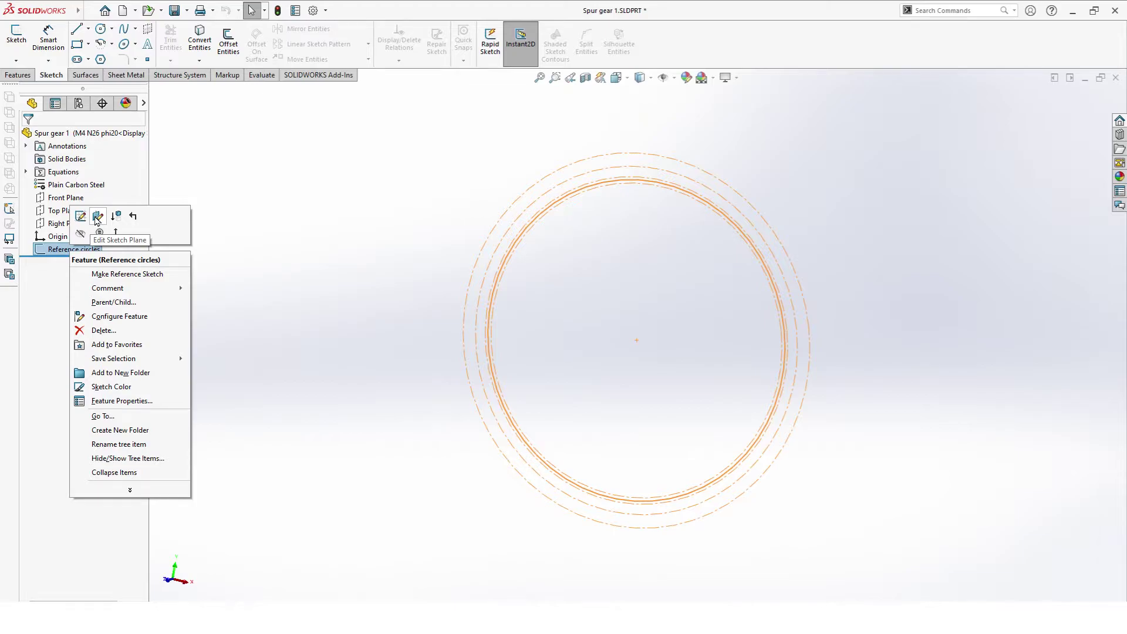
left_click(81, 216)
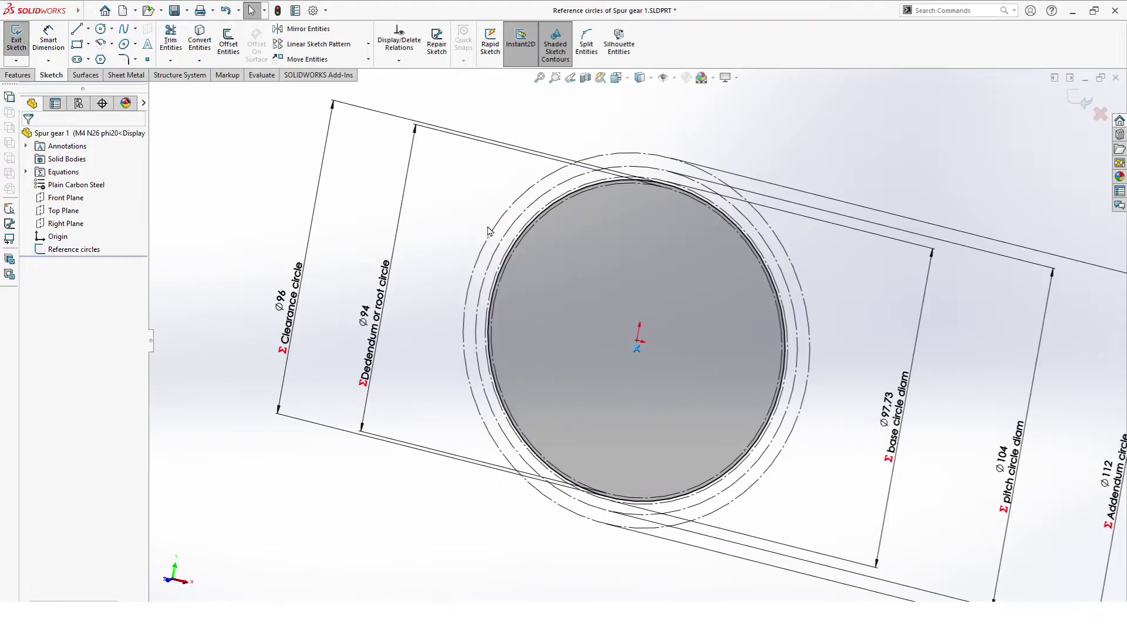
scroll(578, 262, "down", 5)
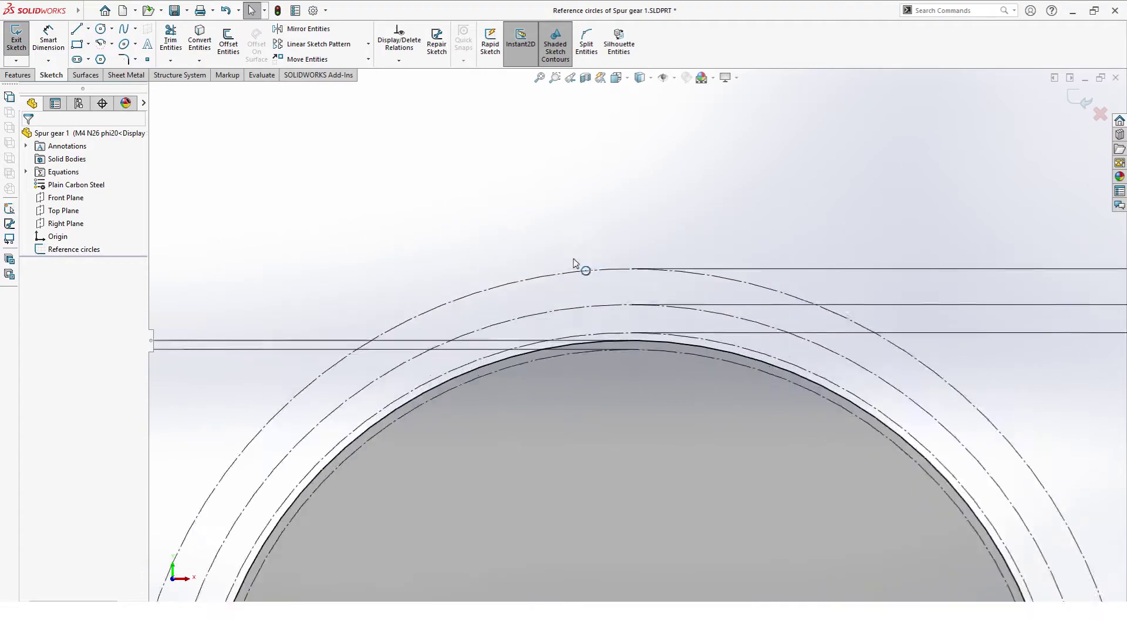
scroll(534, 425, "down", 2)
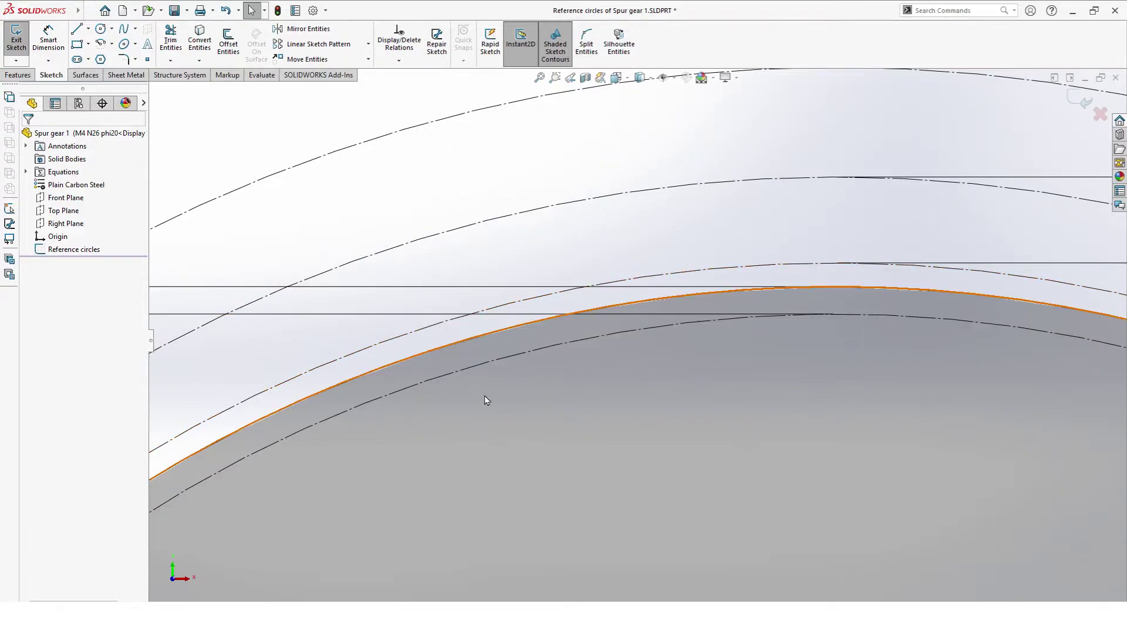
scroll(483, 482, "up", 10)
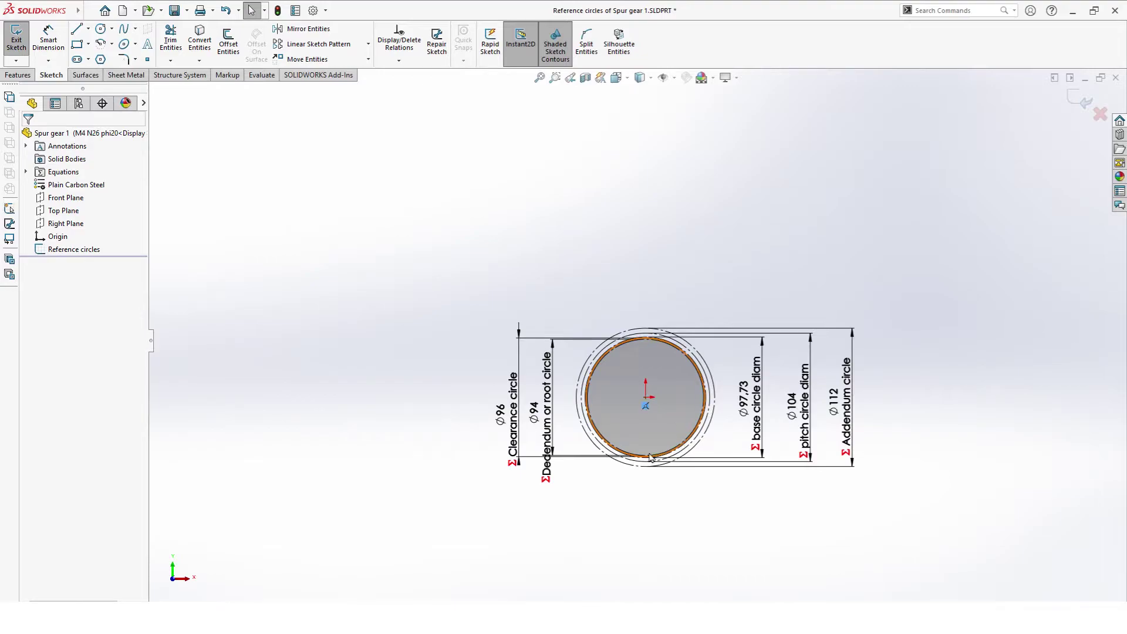
scroll(652, 515, "down", 4)
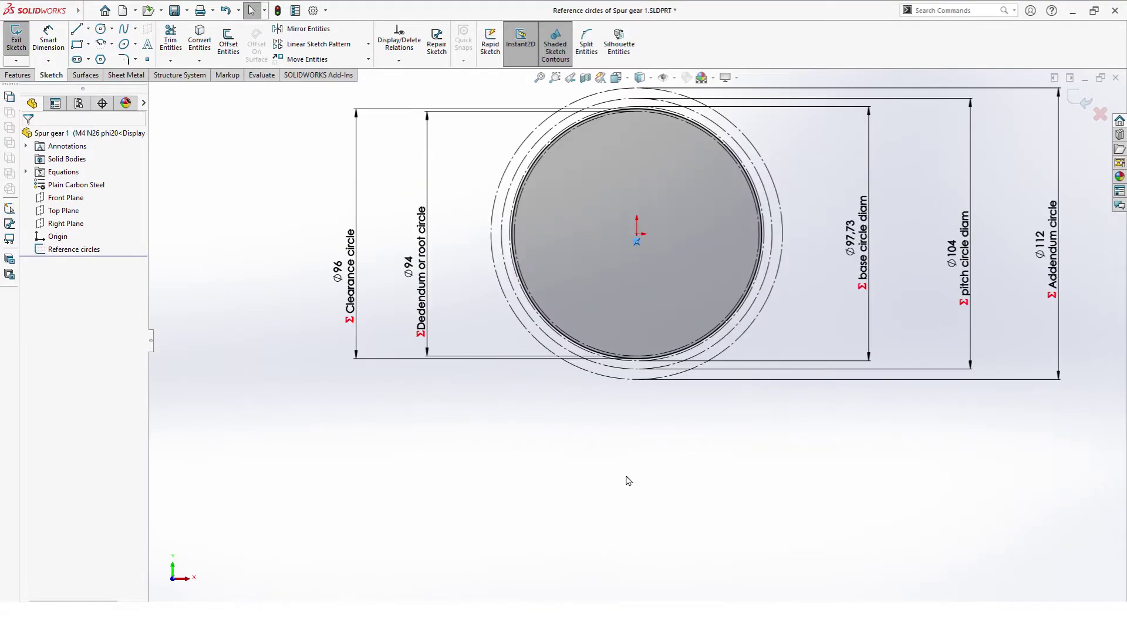
Step: Link the clearance circle's diameter dimension to the global variable "clear circle dia"
left_click(355, 289)
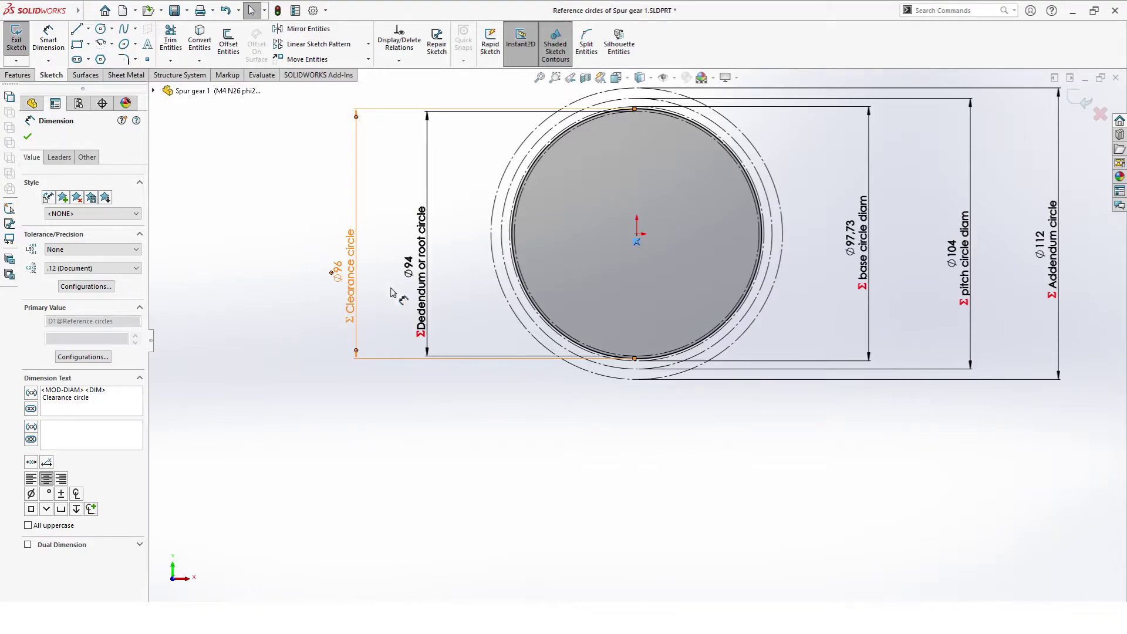
left_click(264, 285)
left_click(334, 270)
double_click(334, 270)
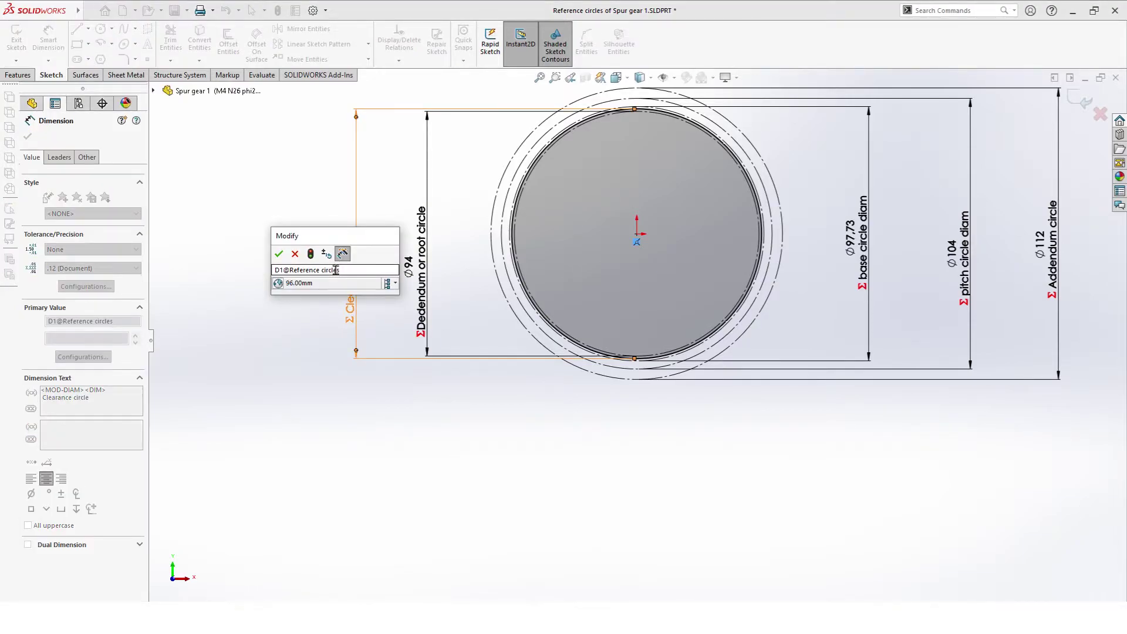
type("=\"clear circle dia")
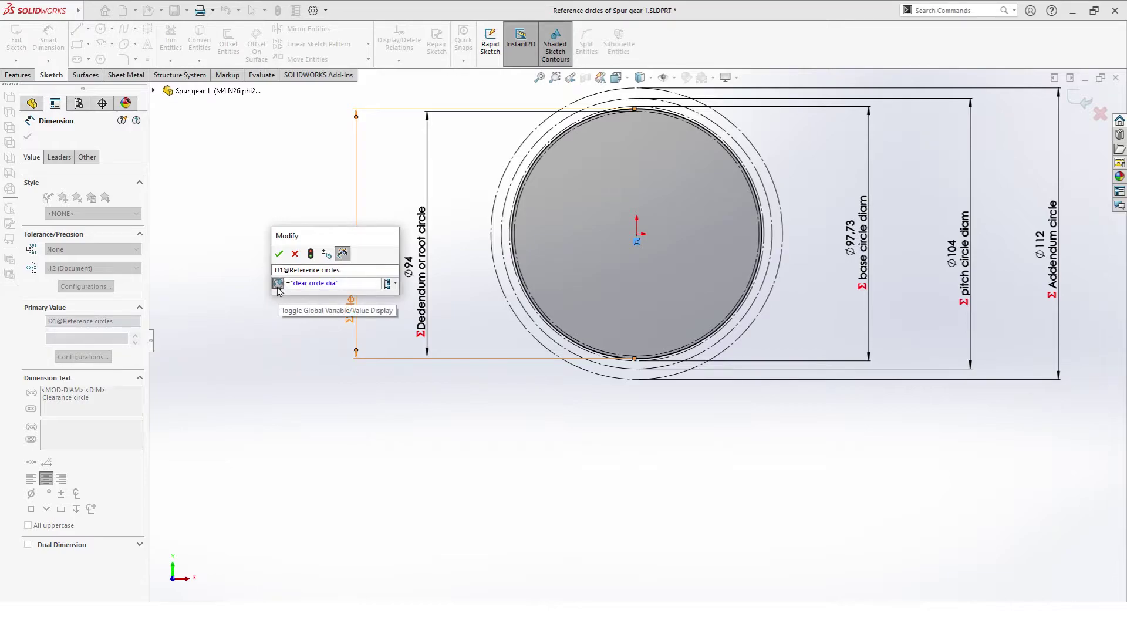
key("Return")
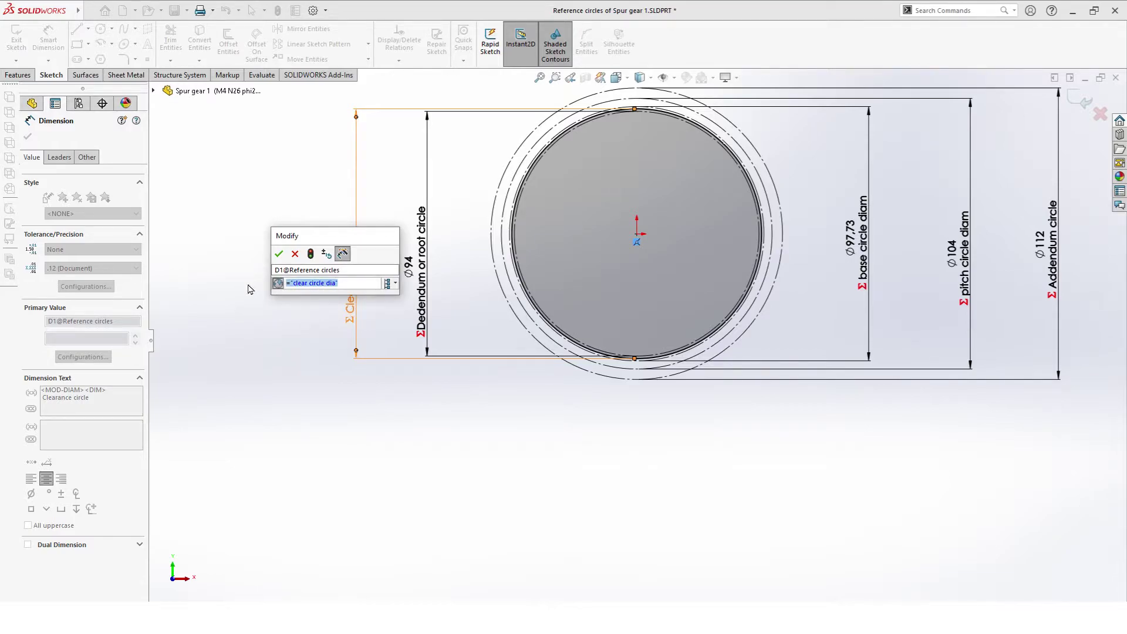
type("=")
mouse_move(284, 295)
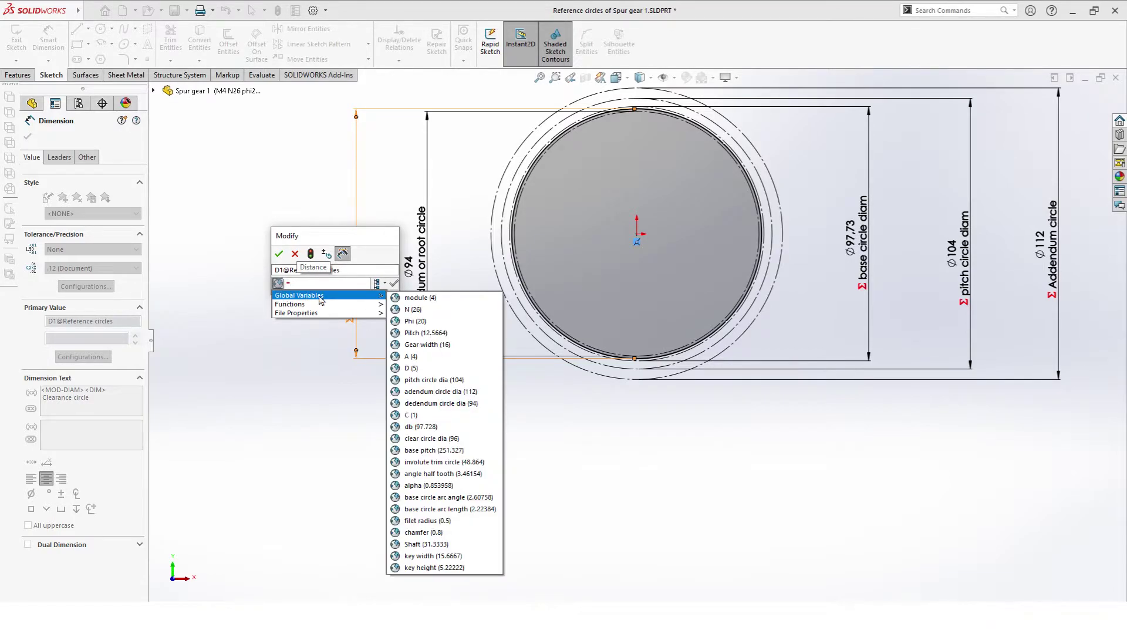
left_click(435, 441)
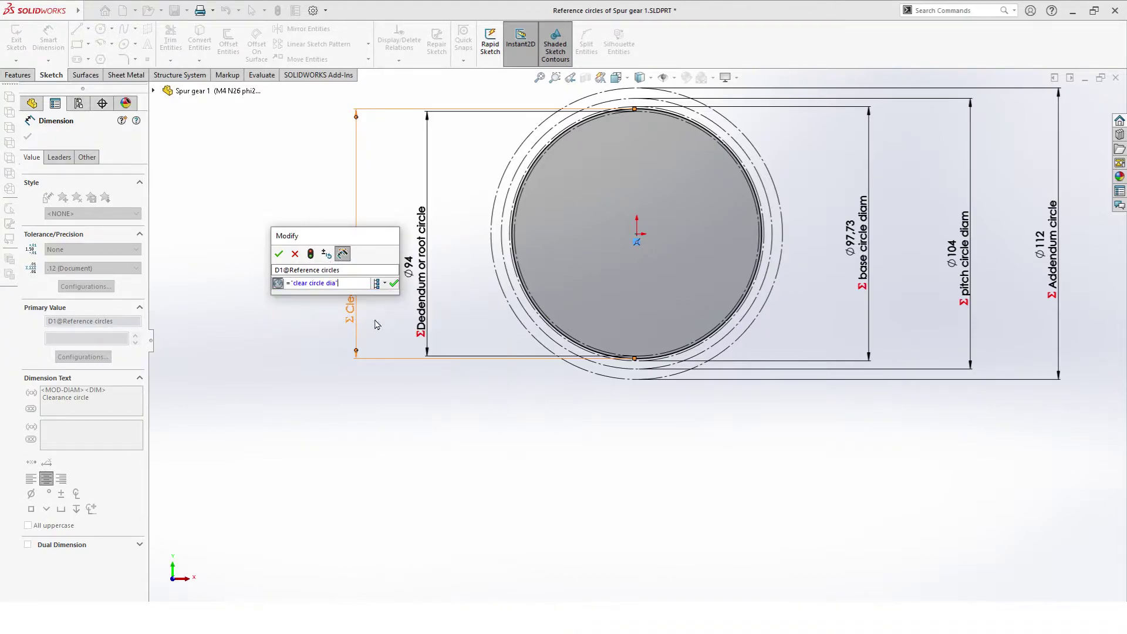
left_click(394, 283)
left_click(279, 254)
key("Escape")
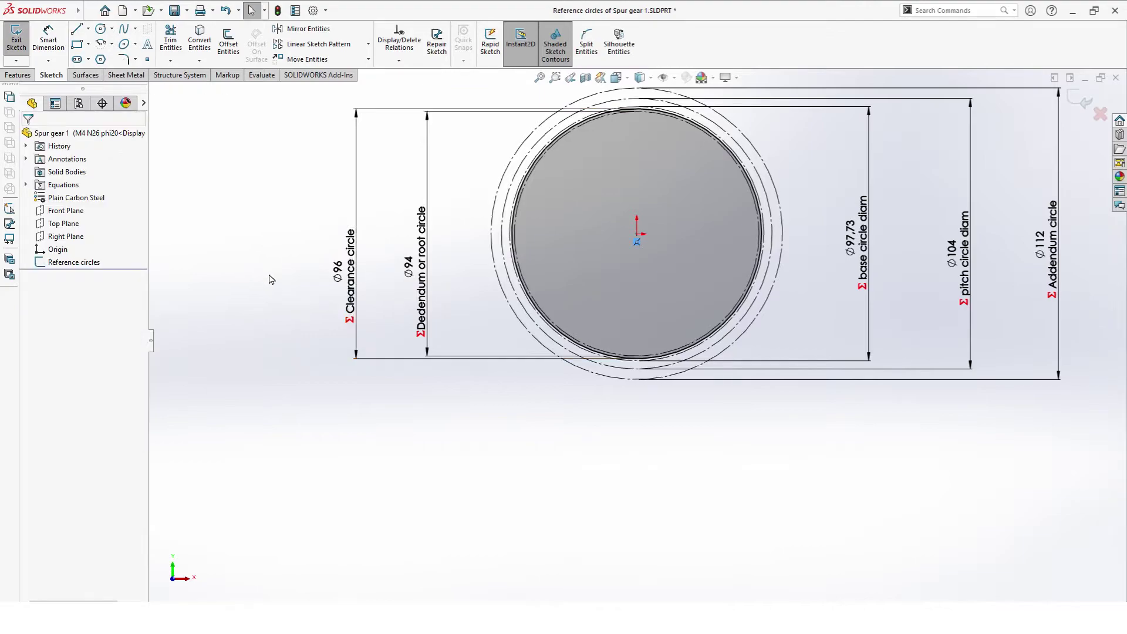
Step: Exit the Reference circles sketch, keeping the dimension edit
key("z")
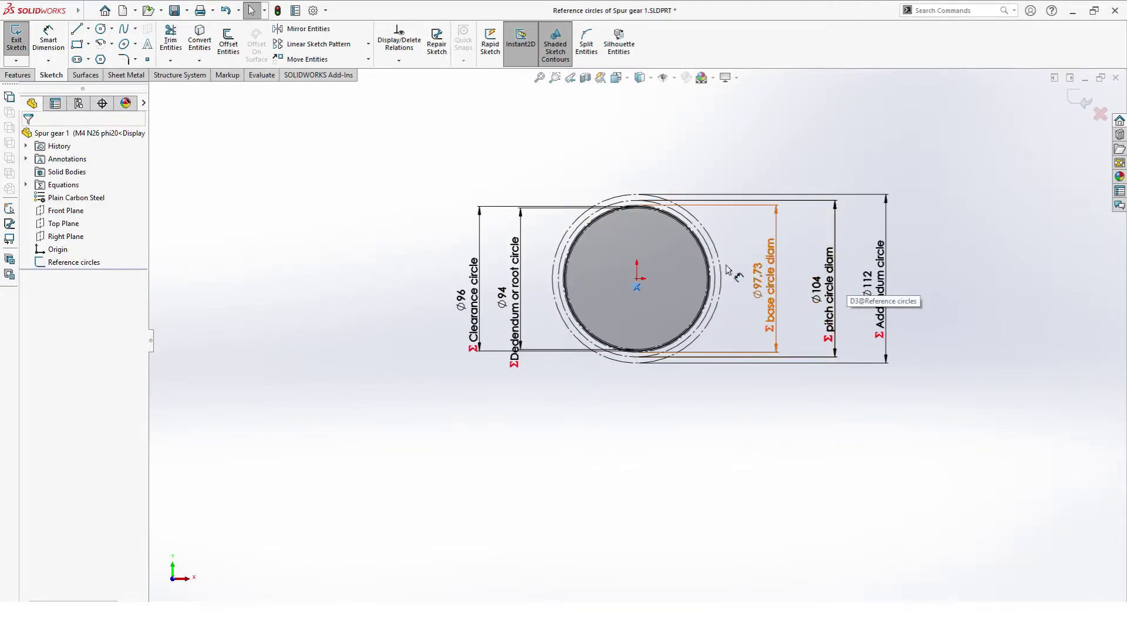
key("ctrl+8")
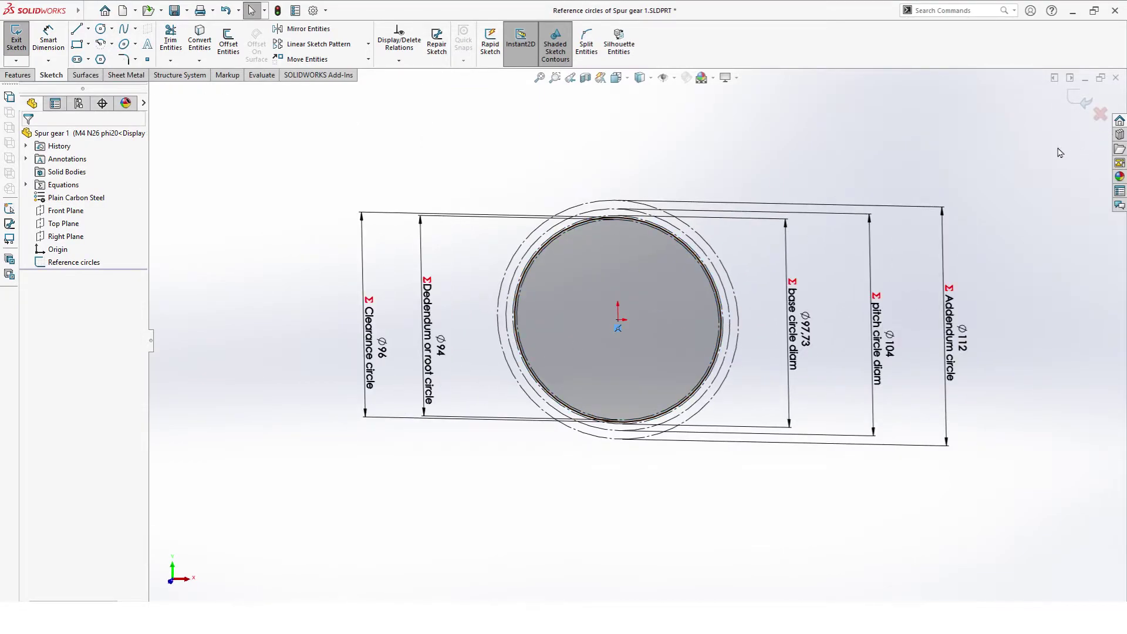
left_click(1074, 98)
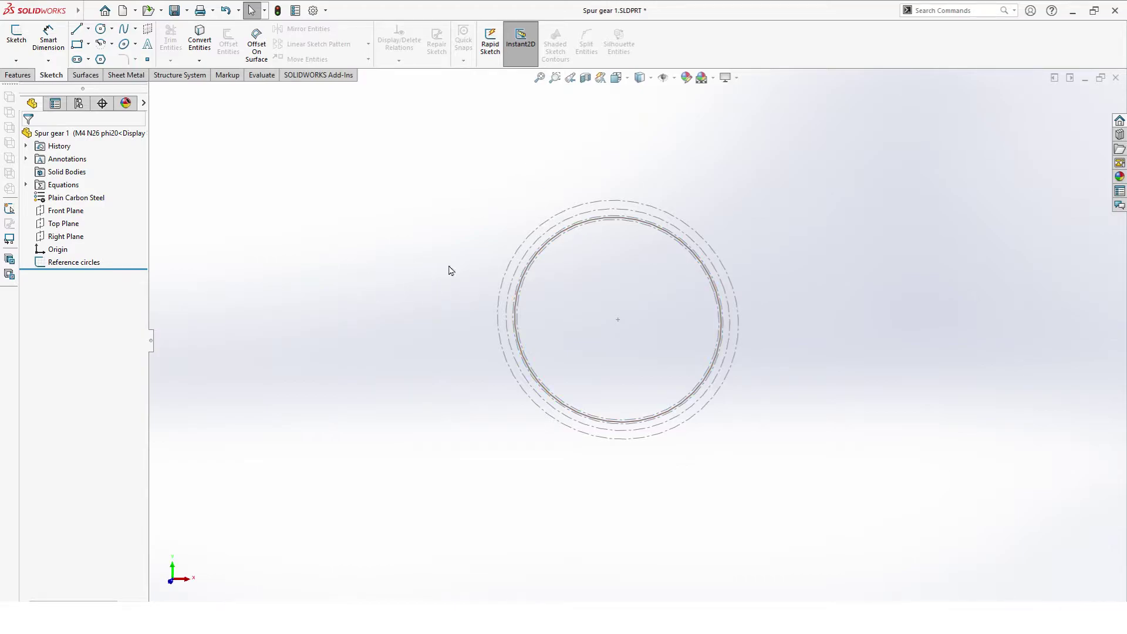
Step: Start a sketch on the Front Plane and draw a circle of about 19 mm radius centred on the origin
left_click(16, 34)
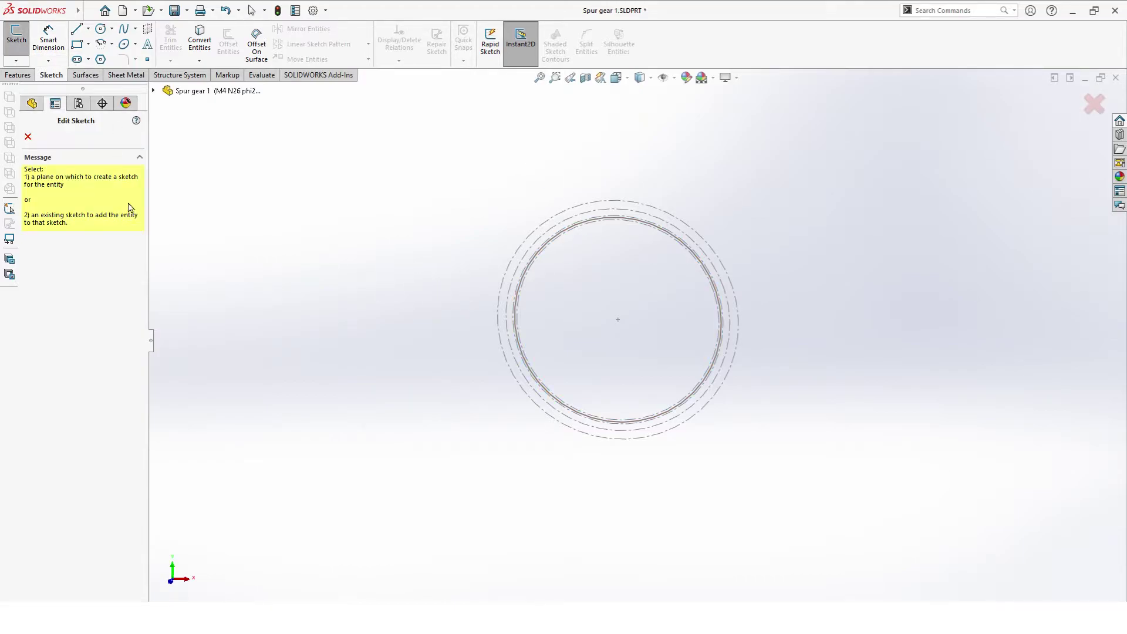
left_click(153, 91)
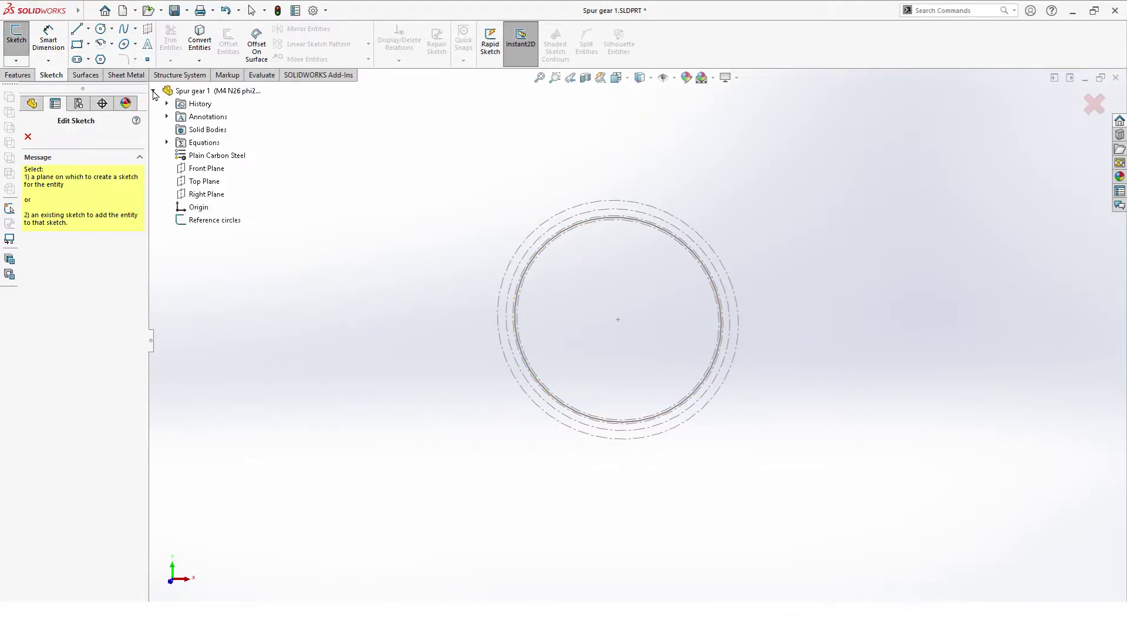
left_click(212, 168)
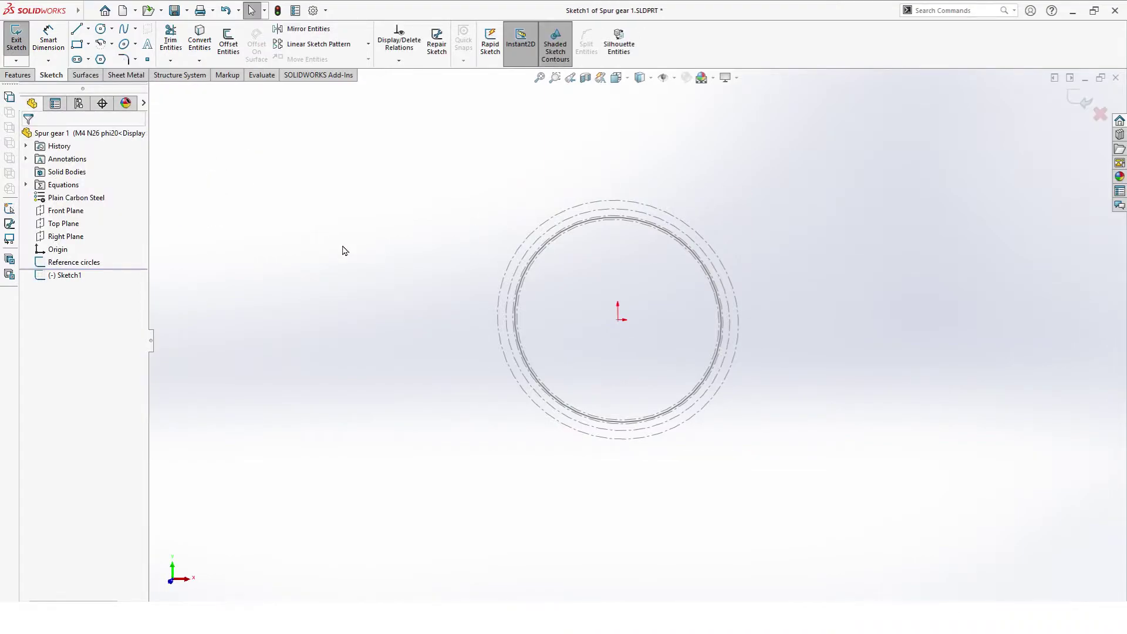
left_click(100, 28)
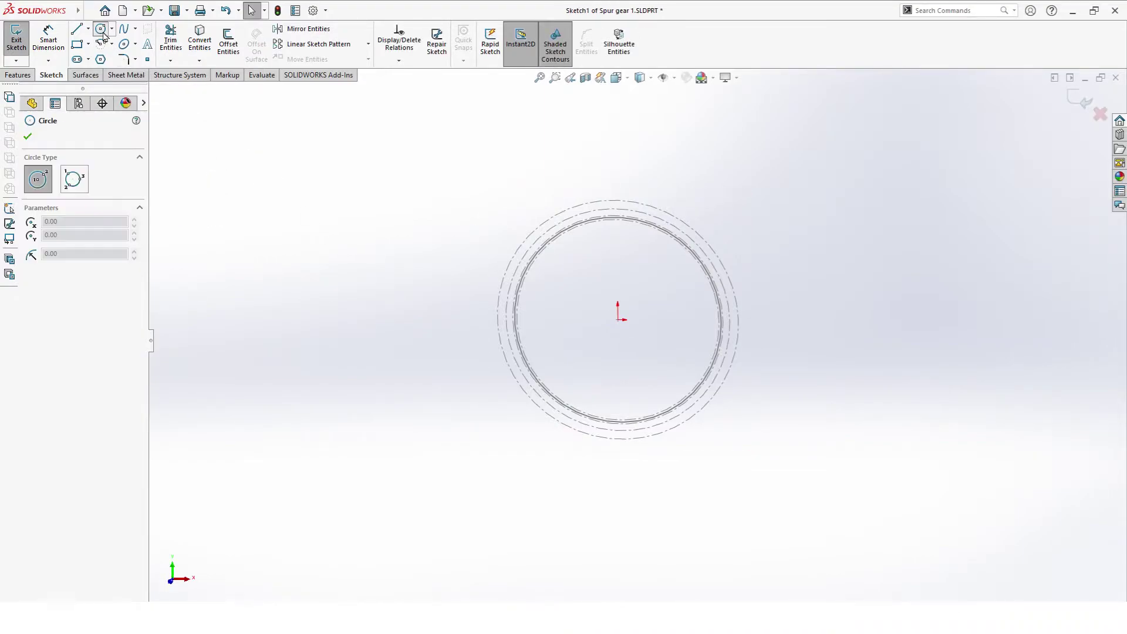
scroll(687, 326, "down", 3)
left_click(563, 319)
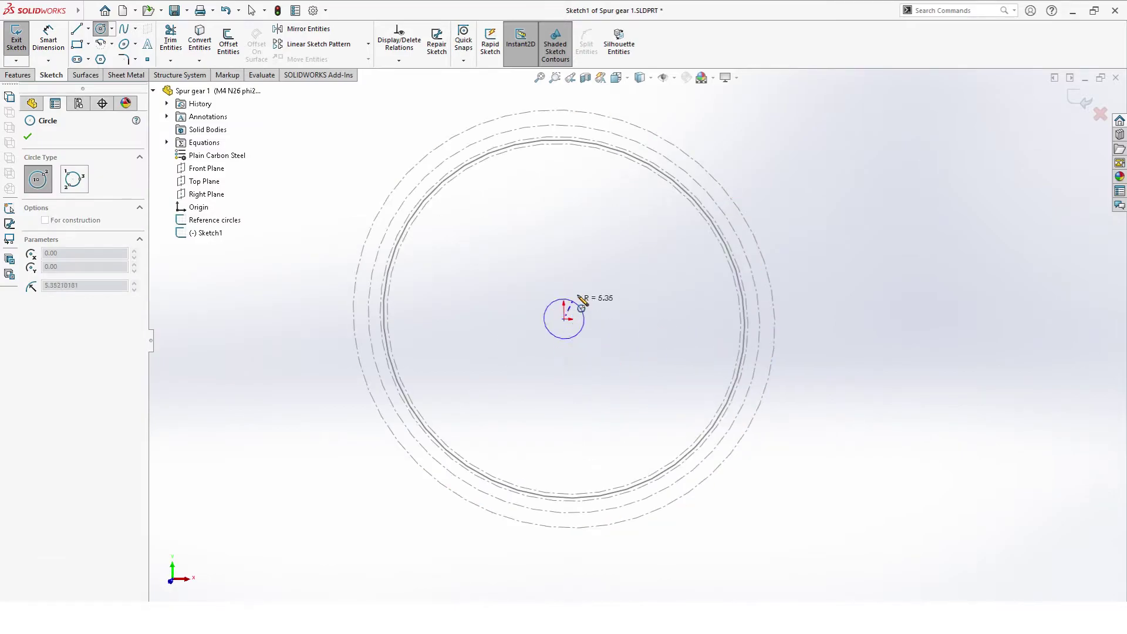
left_click(594, 256)
key("BackSpace")
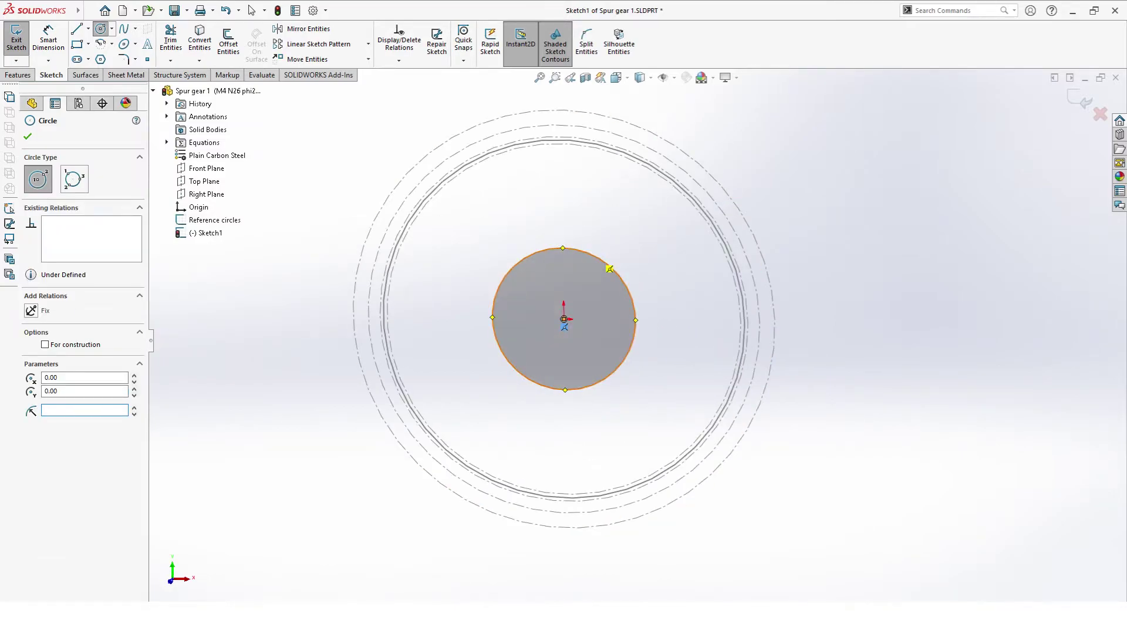
key("Escape")
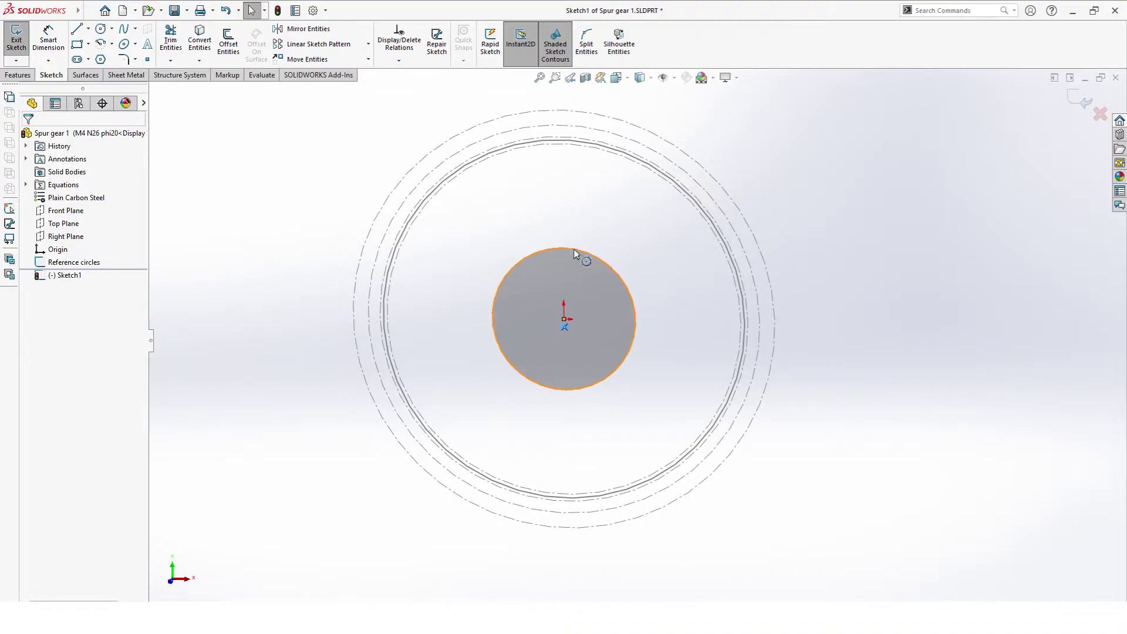
Step: Make the new circle coradial with the outermost reference circle and exit the sketch
left_click(574, 254)
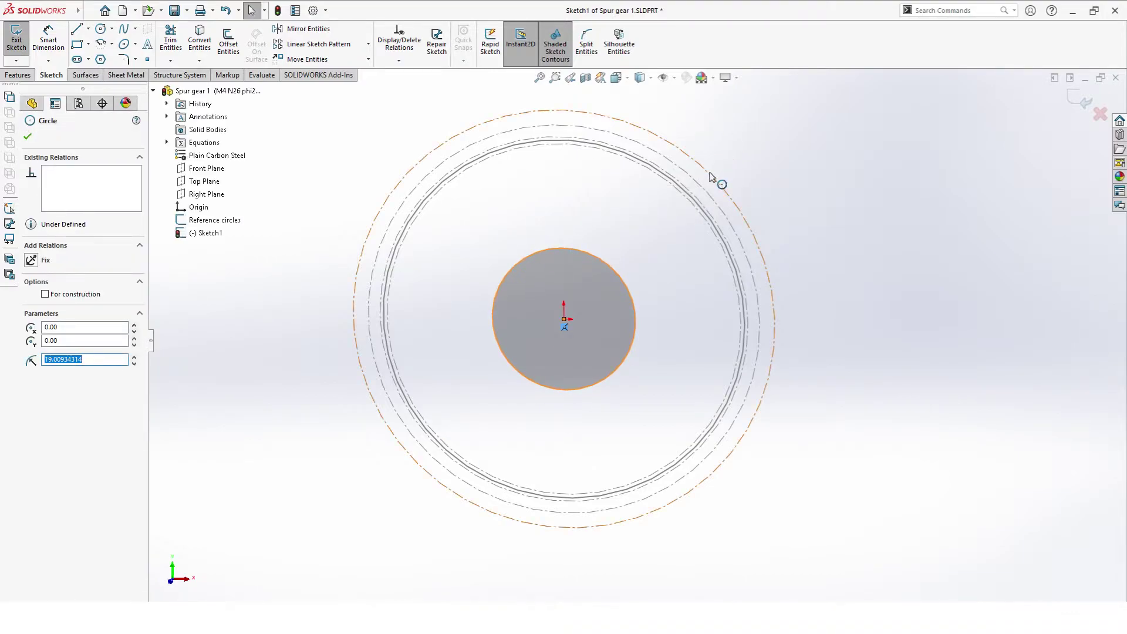
left_click(710, 176, "ctrl")
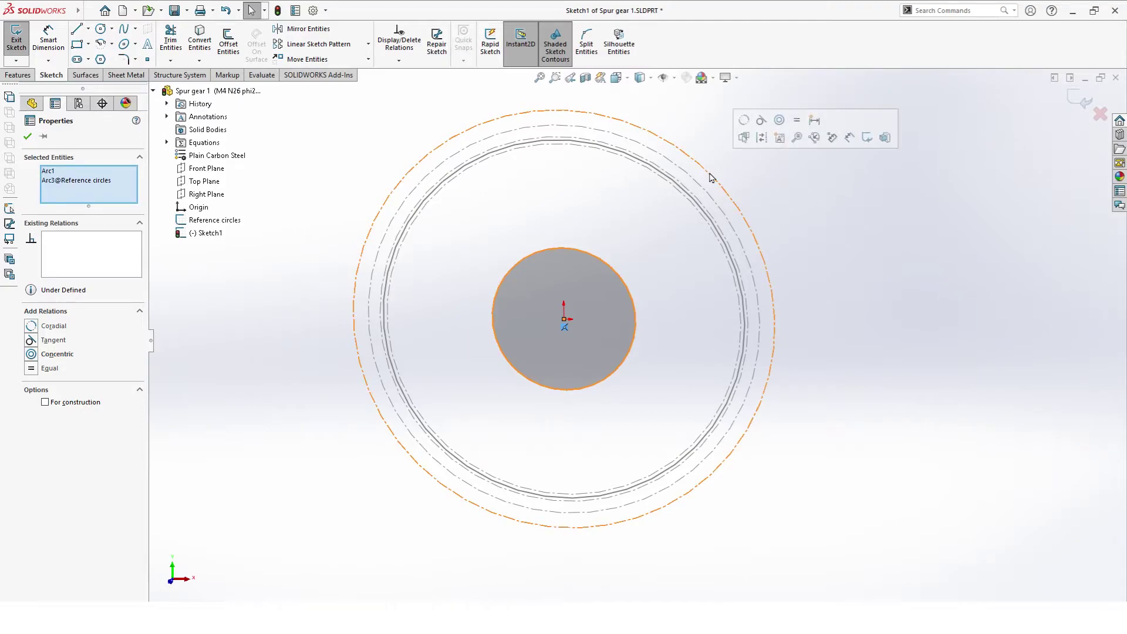
left_click(743, 119)
left_click(890, 303)
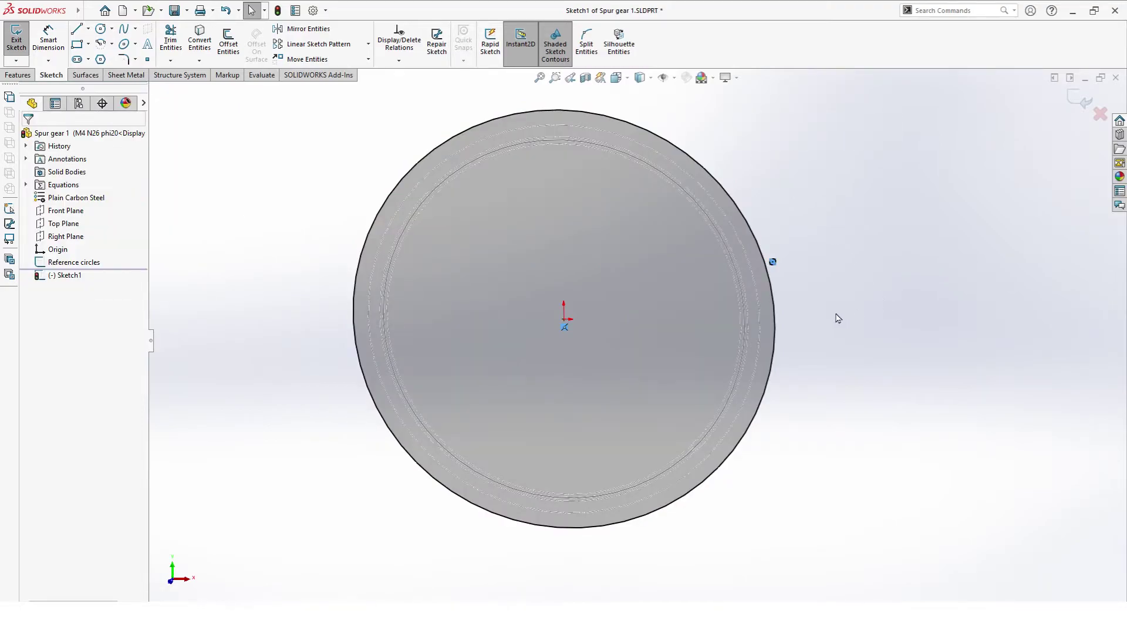
left_click(1078, 104)
left_click(997, 161)
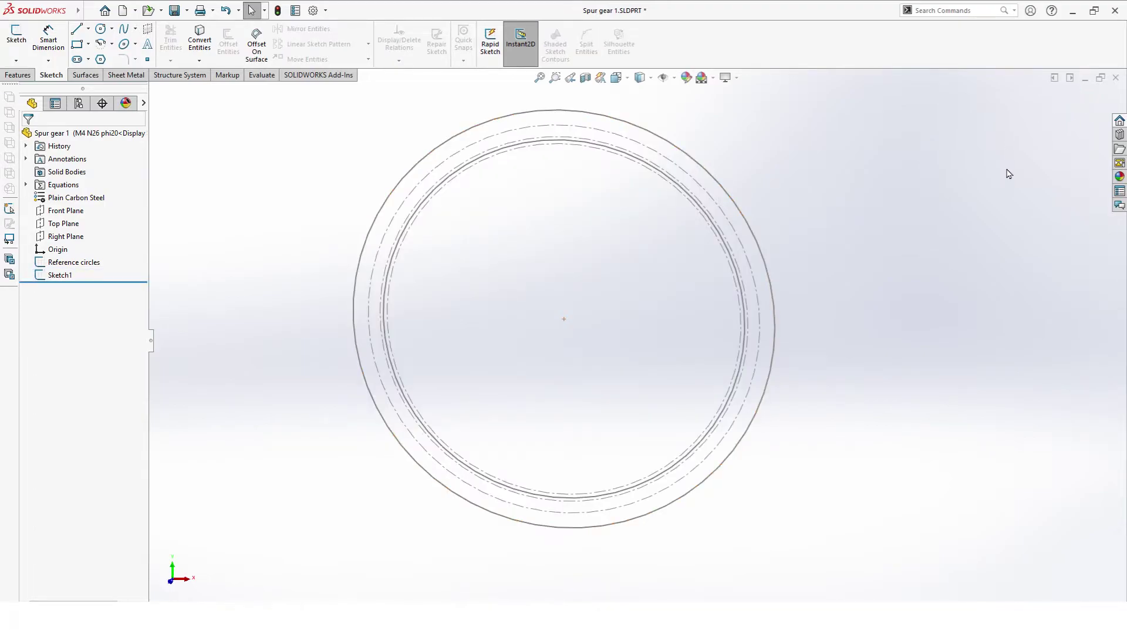
Step: Start a boss extrusion of Sketch1 with the Mid Plane end condition
left_click(3, 76)
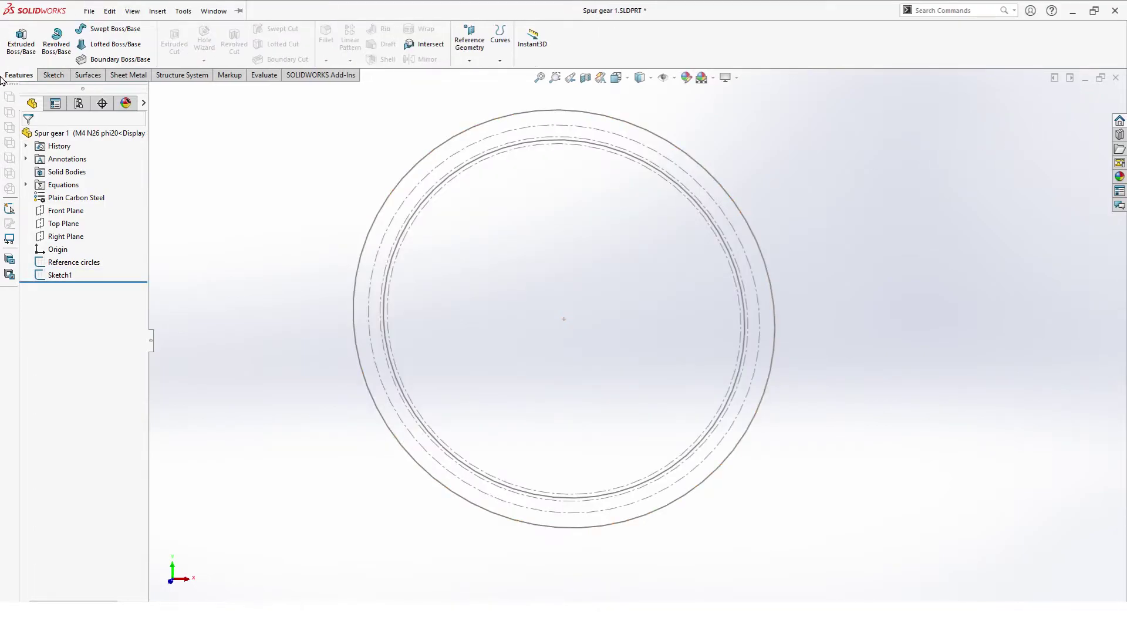
left_click(22, 38)
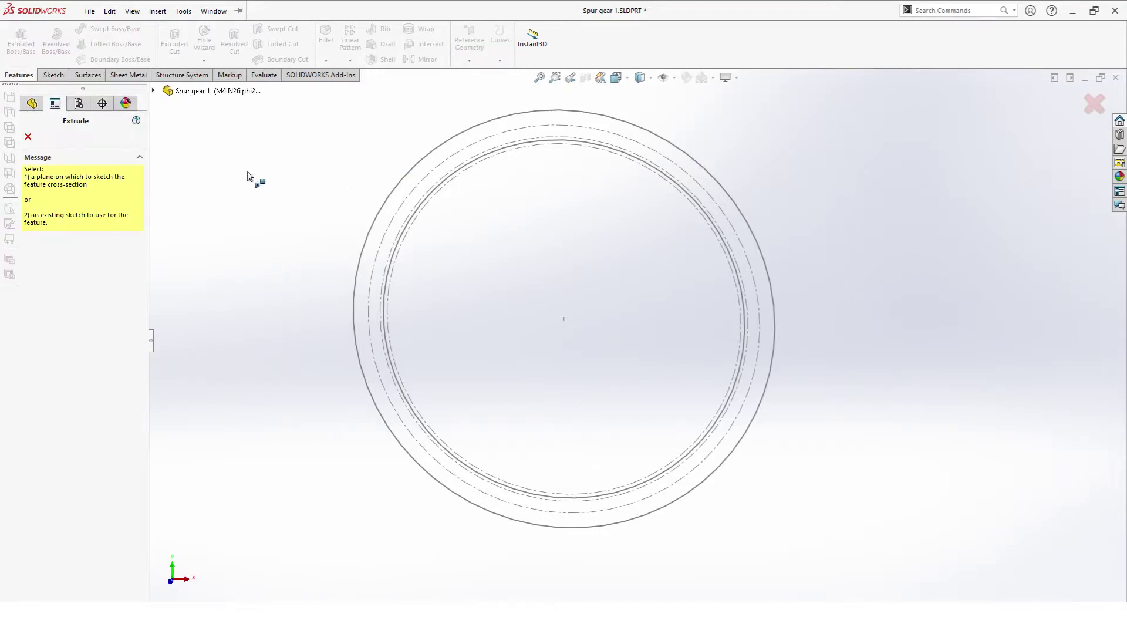
left_click(153, 90)
left_click(194, 232)
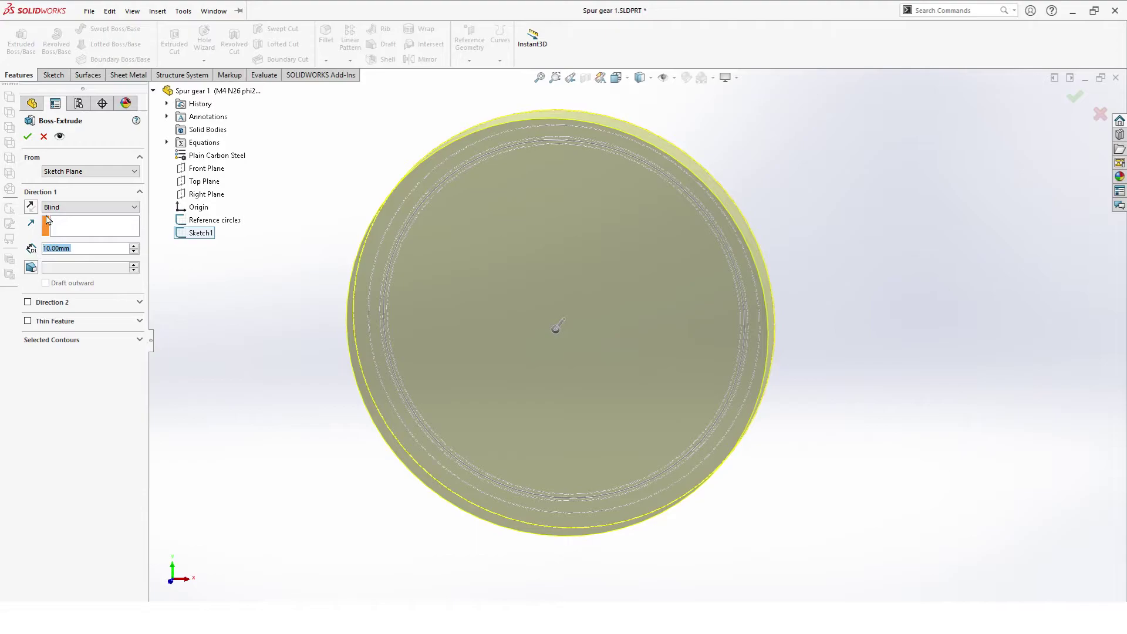
left_click(54, 207)
left_click(85, 256)
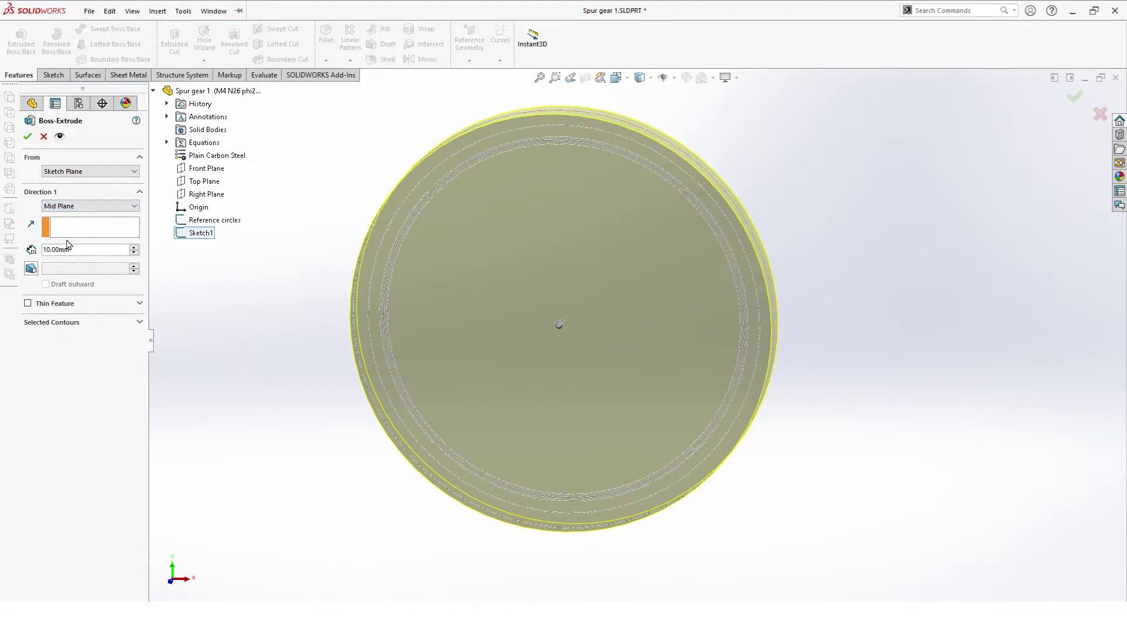
Step: Link the extrusion depth to the global variable "Gear width" and complete the gear blank
double_click(76, 251)
type("=")
mouse_move(76, 262)
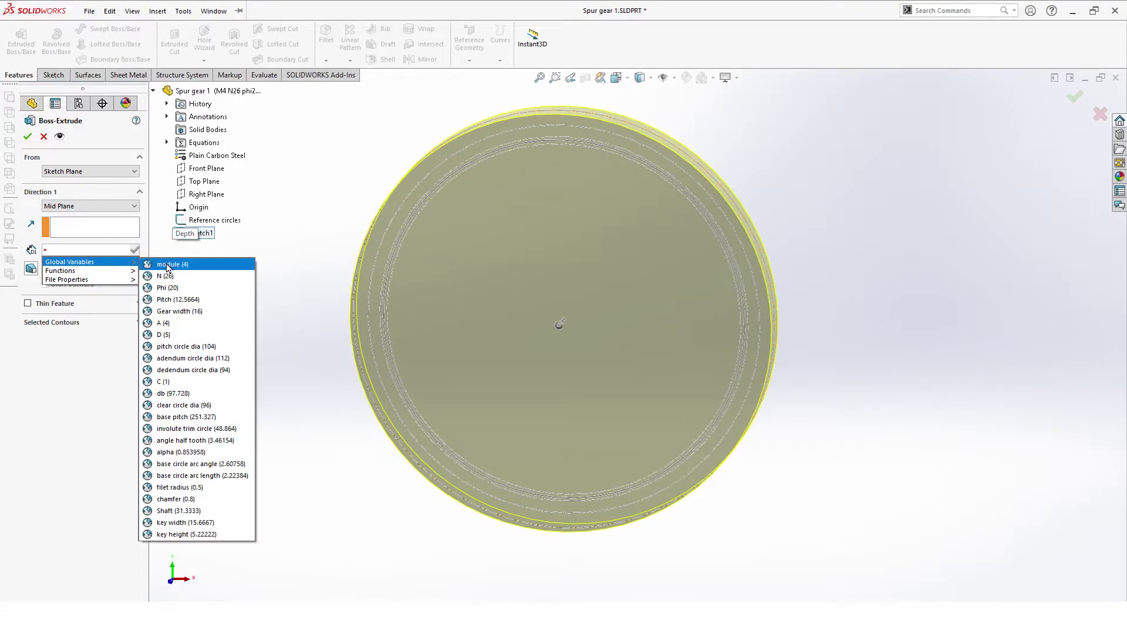
left_click(184, 313)
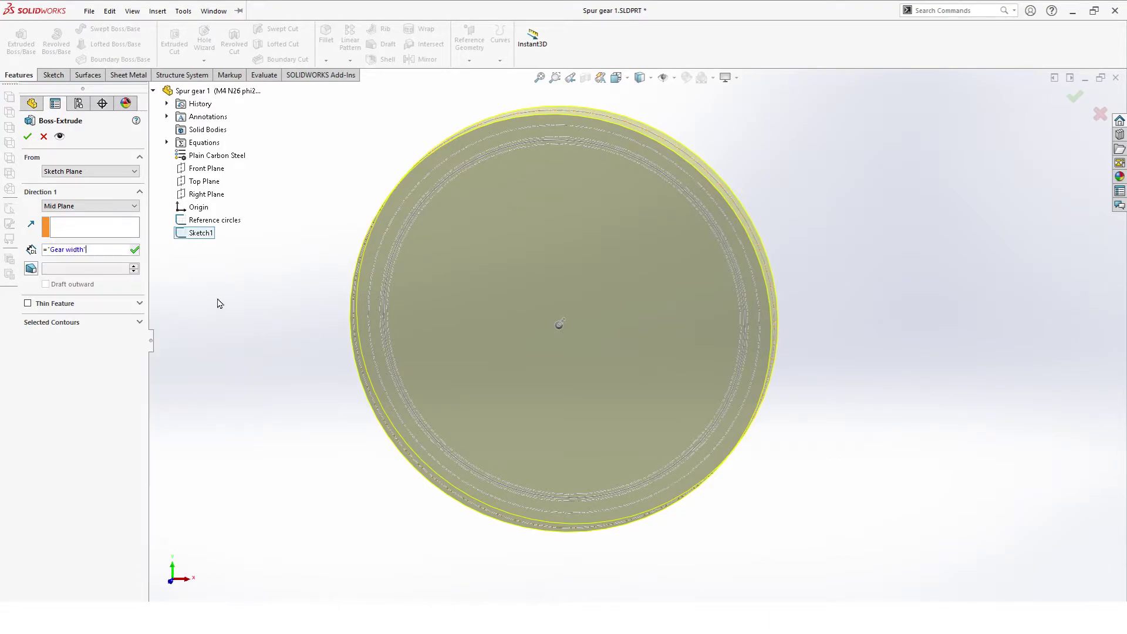
left_click(28, 137)
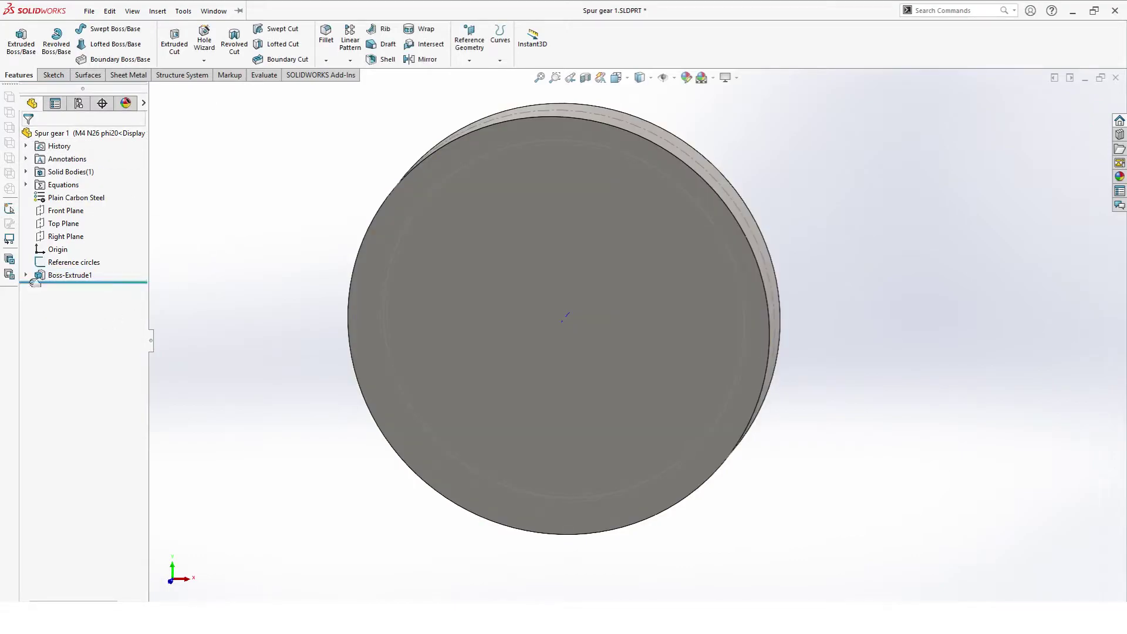
Step: Check the disc in isometric and side views, and open a new sketch on its front face
key("ctrl+7")
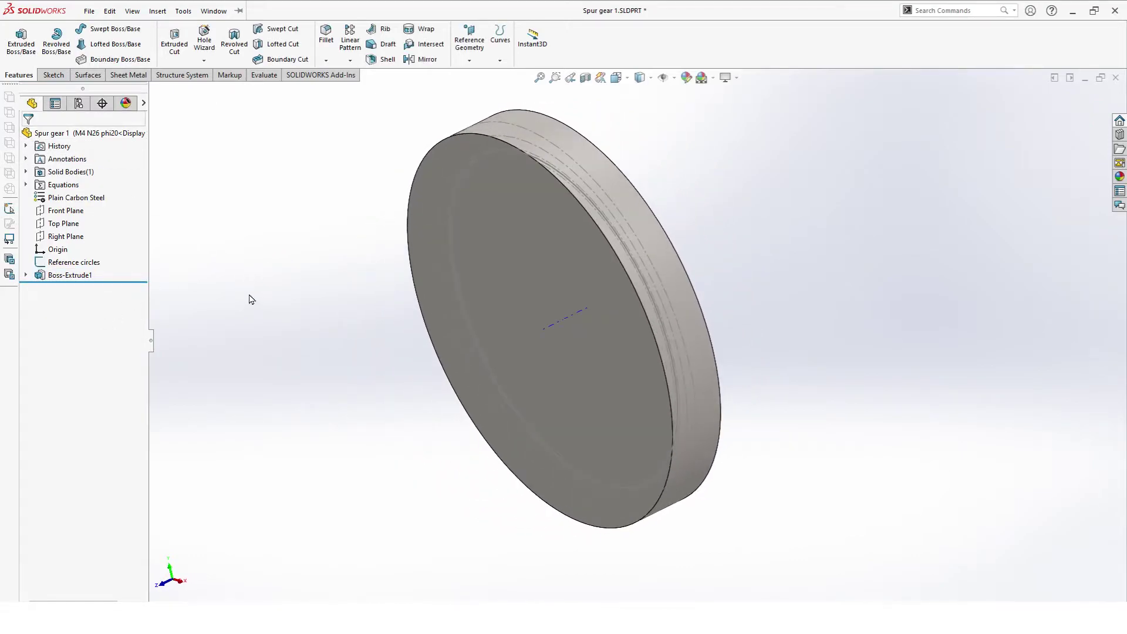
key("ctrl+4")
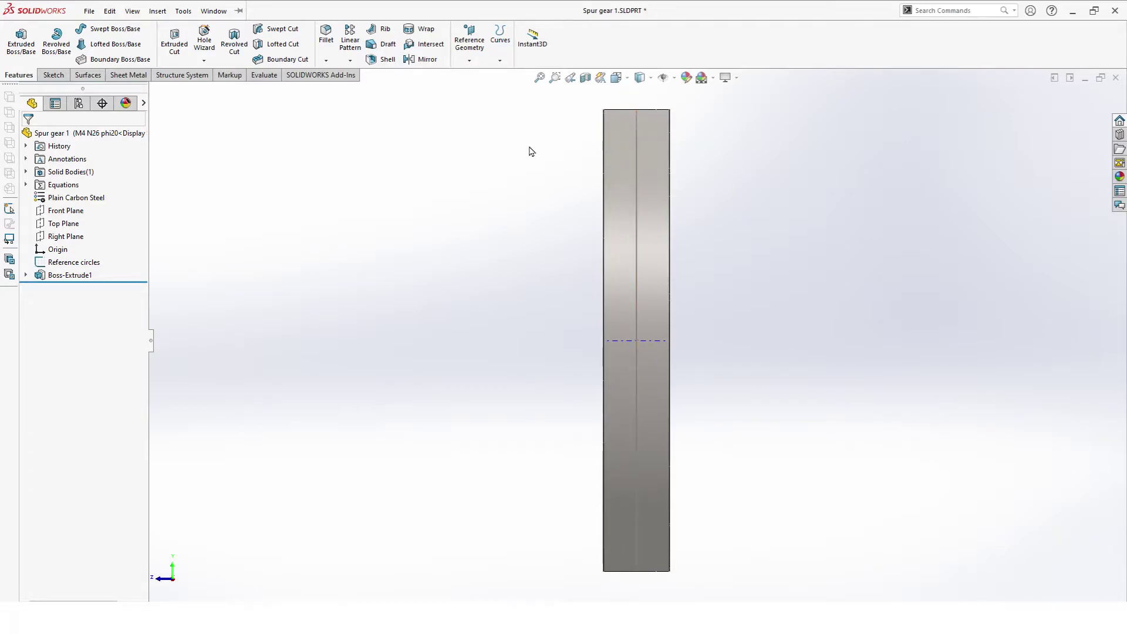
key("ctrl+7")
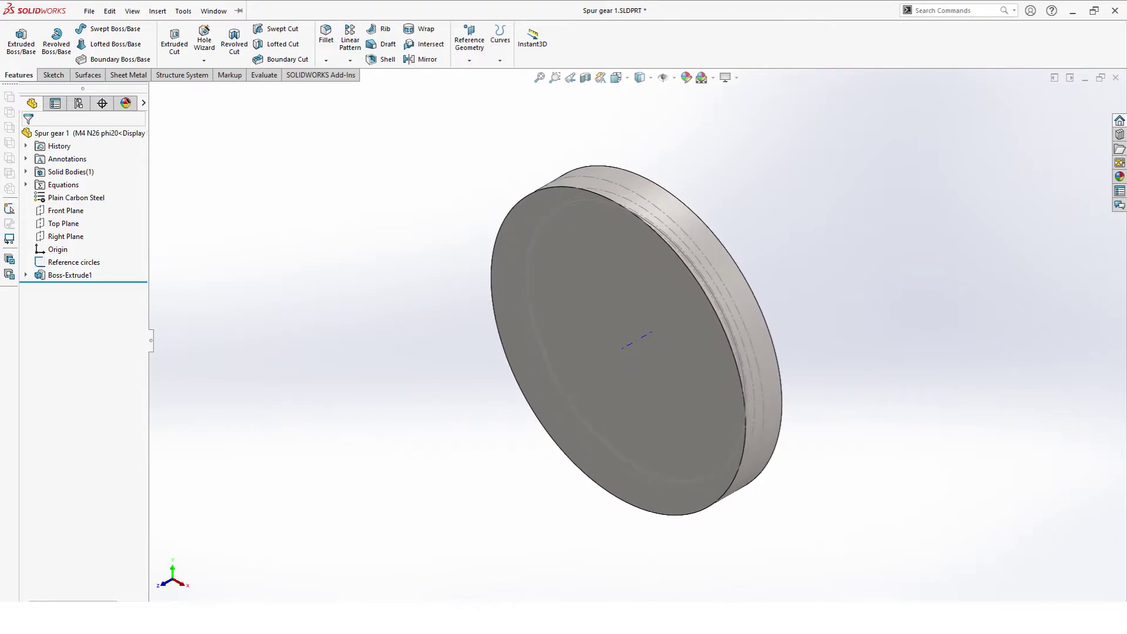
key("ctrl+1")
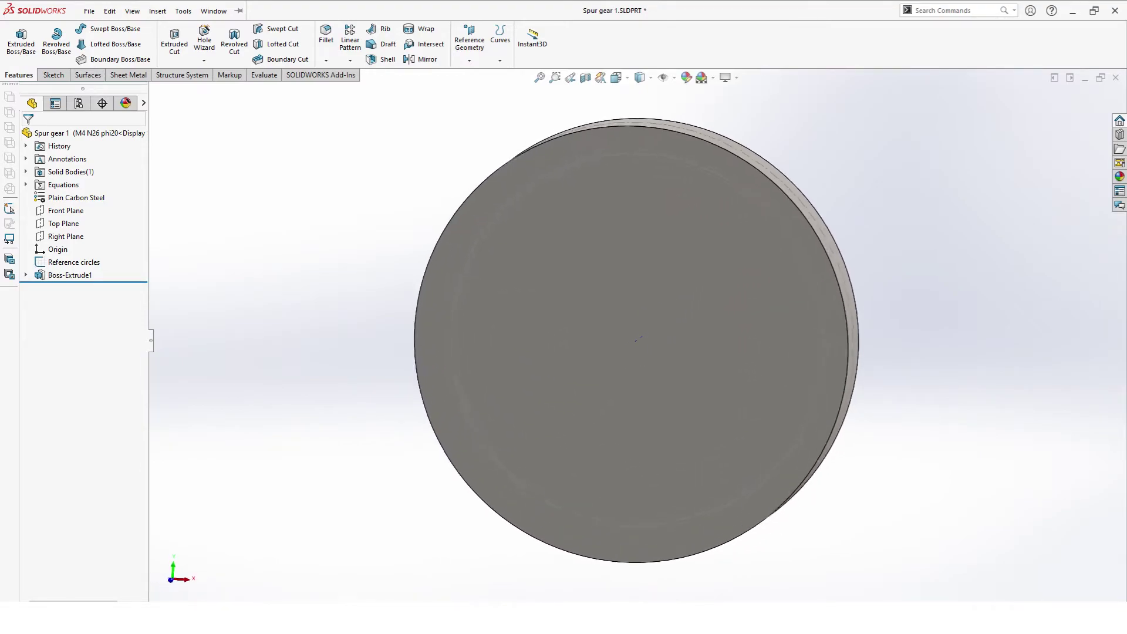
left_click(52, 75)
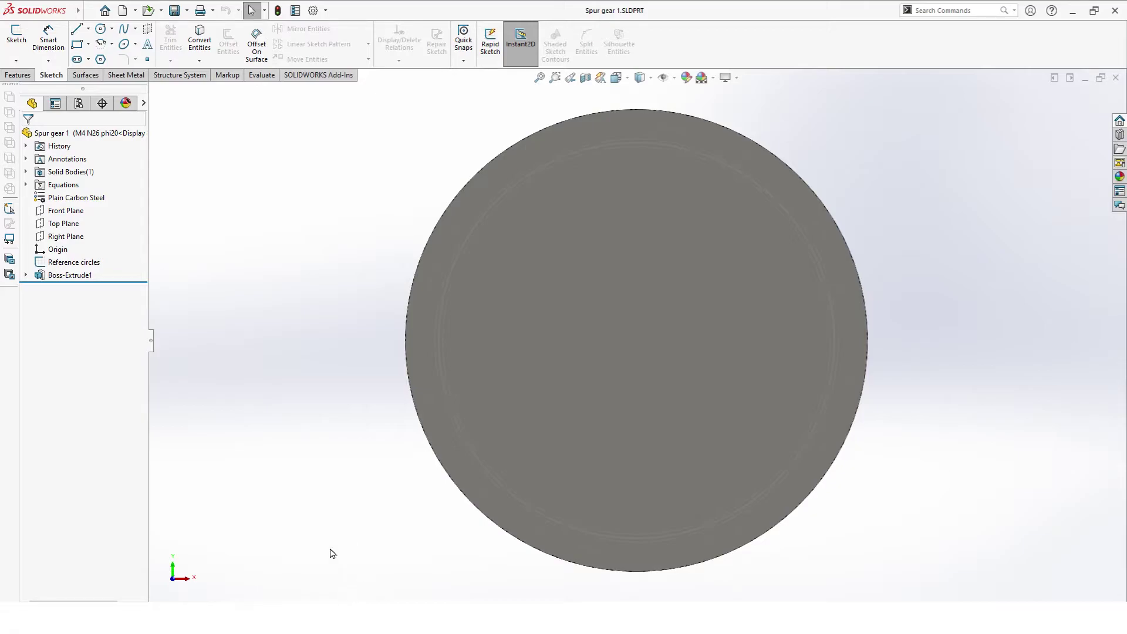
left_click(12, 40)
left_click(647, 203)
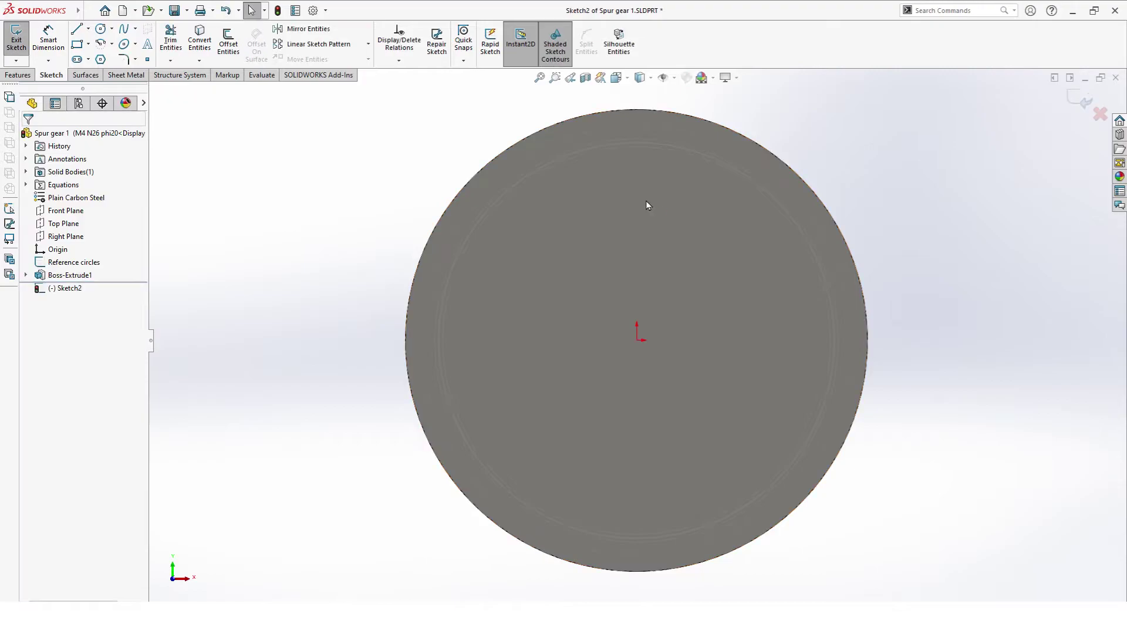
Step: Start an Equation Driven Curve in the front-face sketch and set its equation type to Parametric
left_click(135, 28)
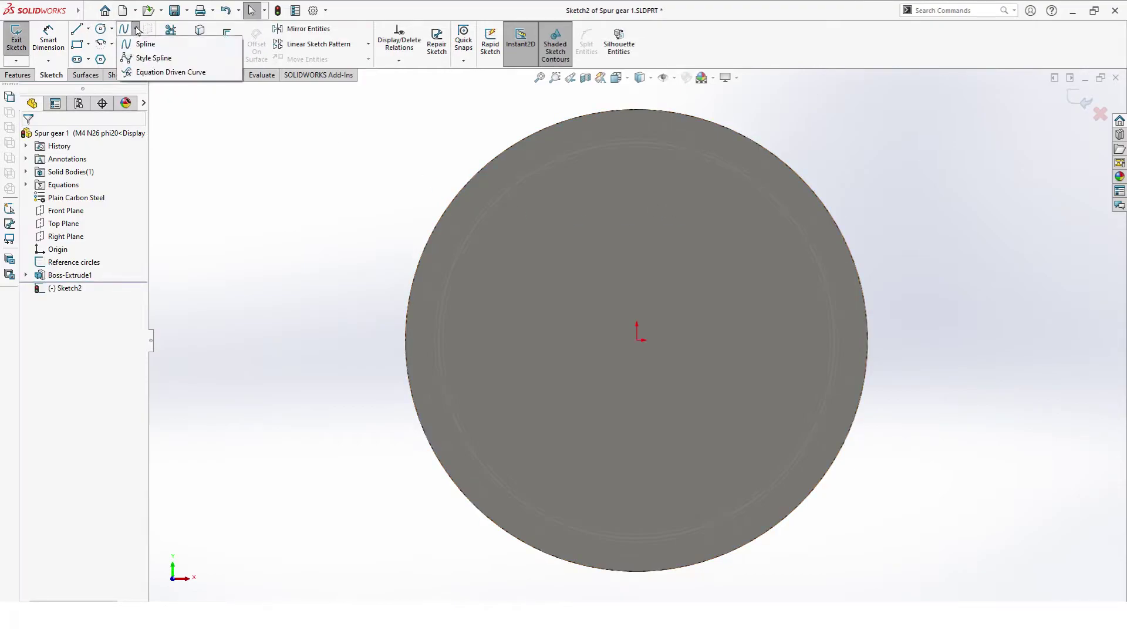
left_click(166, 74)
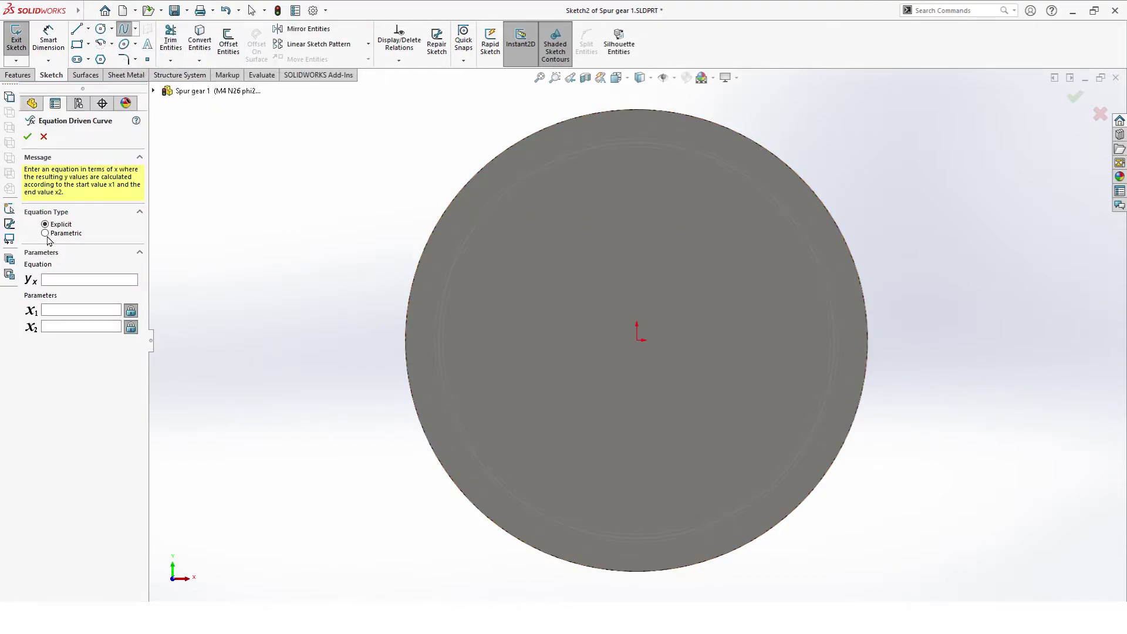
left_click(47, 234)
left_click(63, 272)
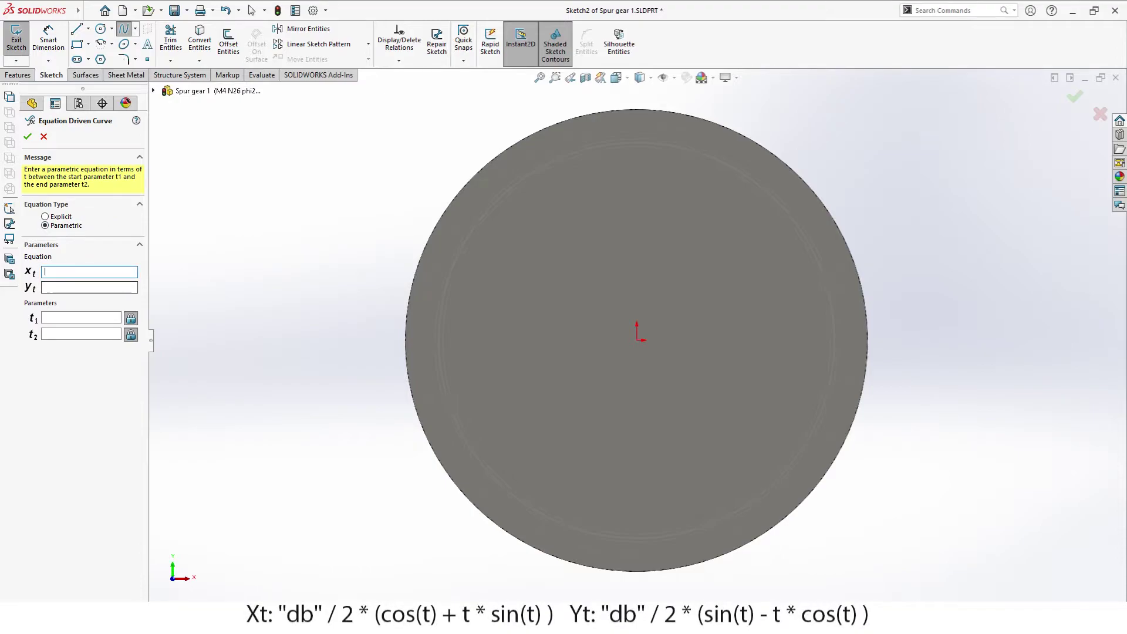
Step: Copy the Xt equation "db" / 2 * (cos(t) + t * sin(t)) from Spur gear 2's involute sketch into the new curve's Xt
left_click(276, 561)
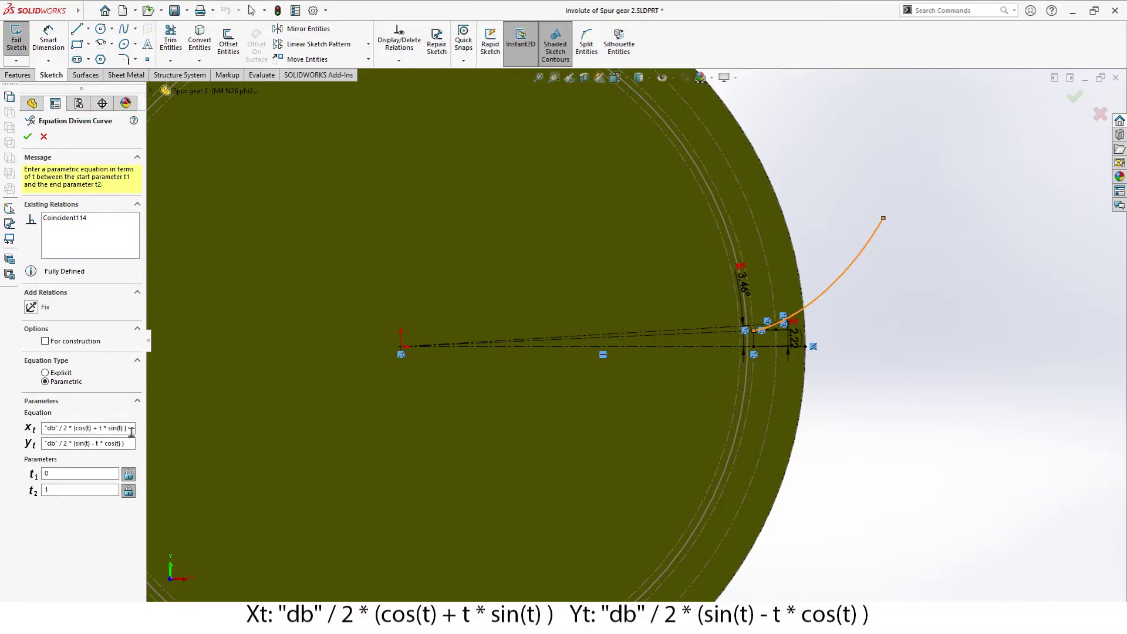
left_click_drag(134, 428, 17, 435)
key("ctrl+c")
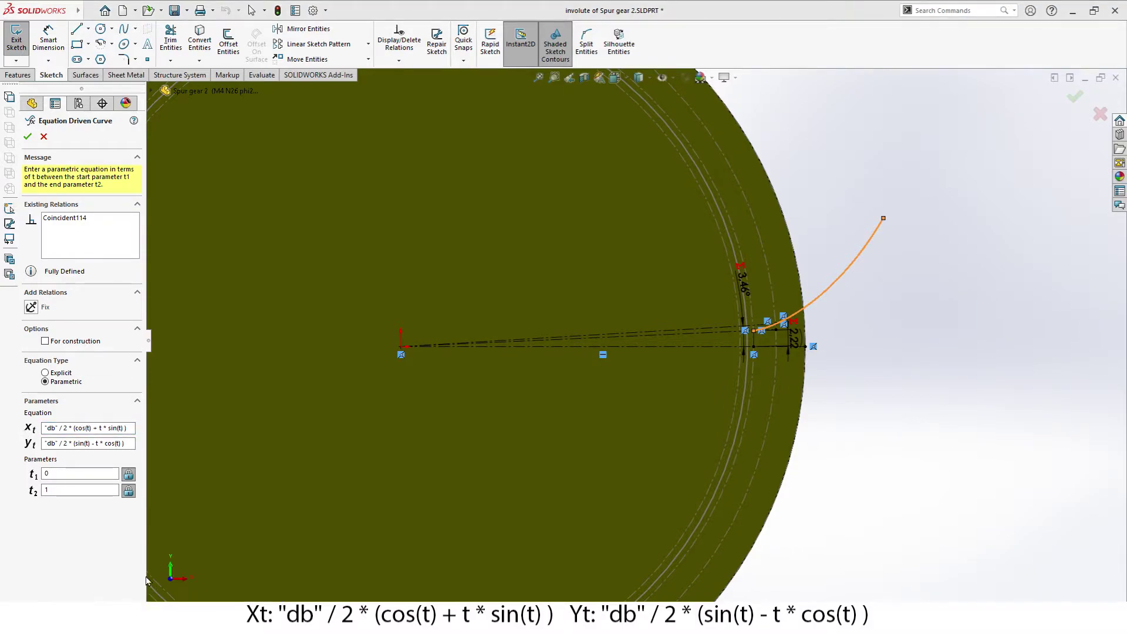
left_click(94, 563)
left_click(51, 270)
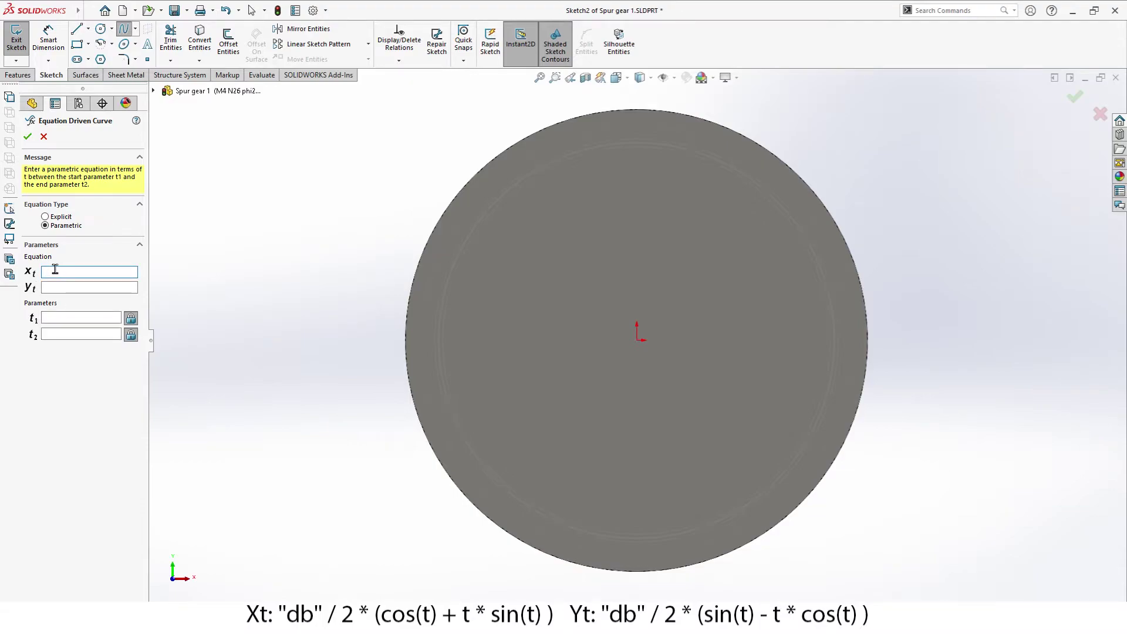
key("ctrl+v")
Step: Copy the Yt equation "db" / 2 * (sin(t) - t * cos(t)) from Spur gear 2's involute sketch into the new curve's Yt
mouse_move(157, 622)
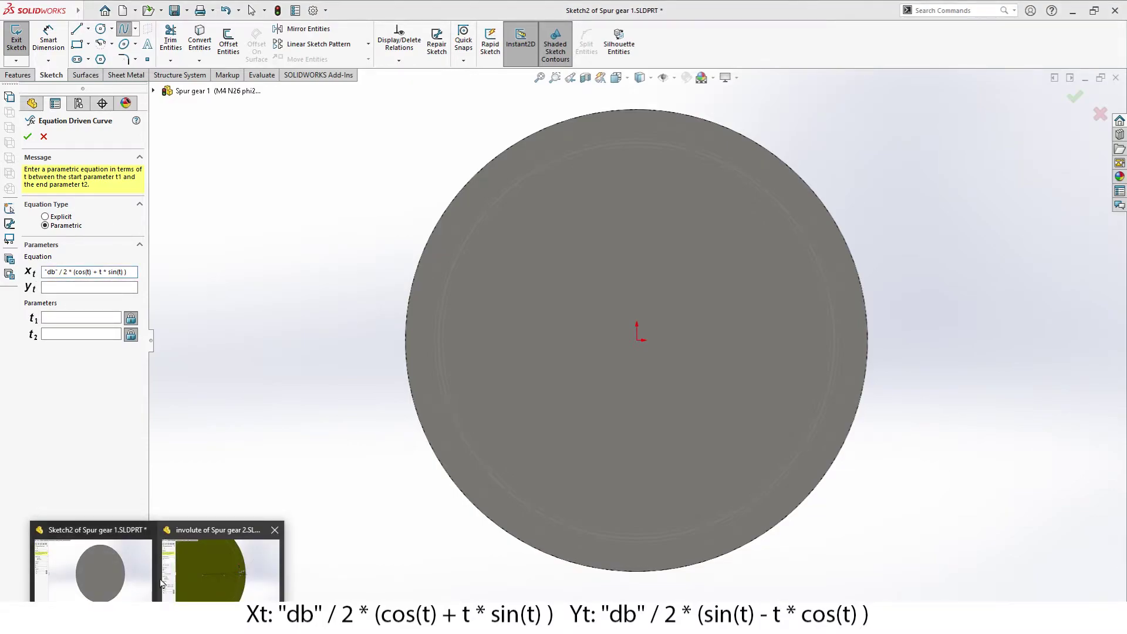
left_click(242, 575)
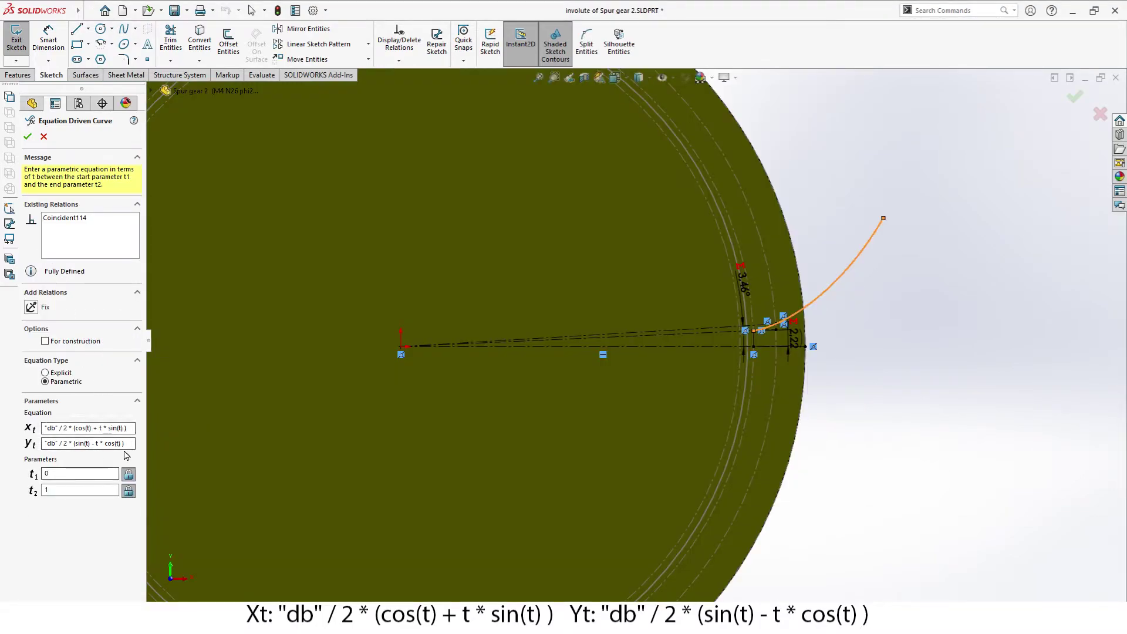
left_click_drag(125, 443, 7, 460)
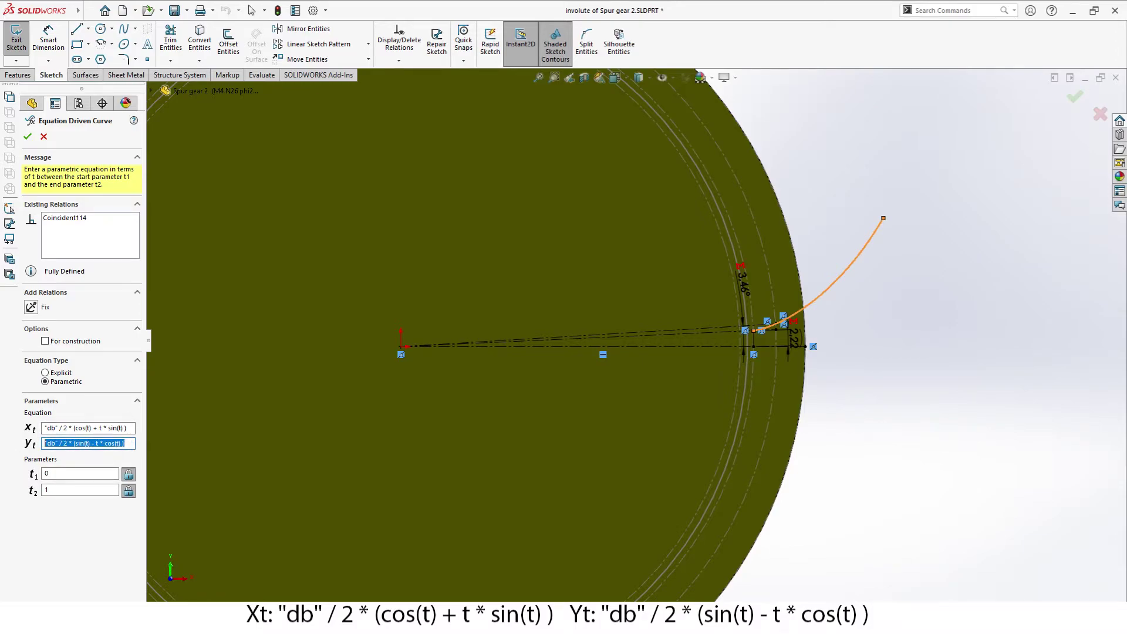
key("ctrl+c")
mouse_move(157, 622)
left_click(82, 572)
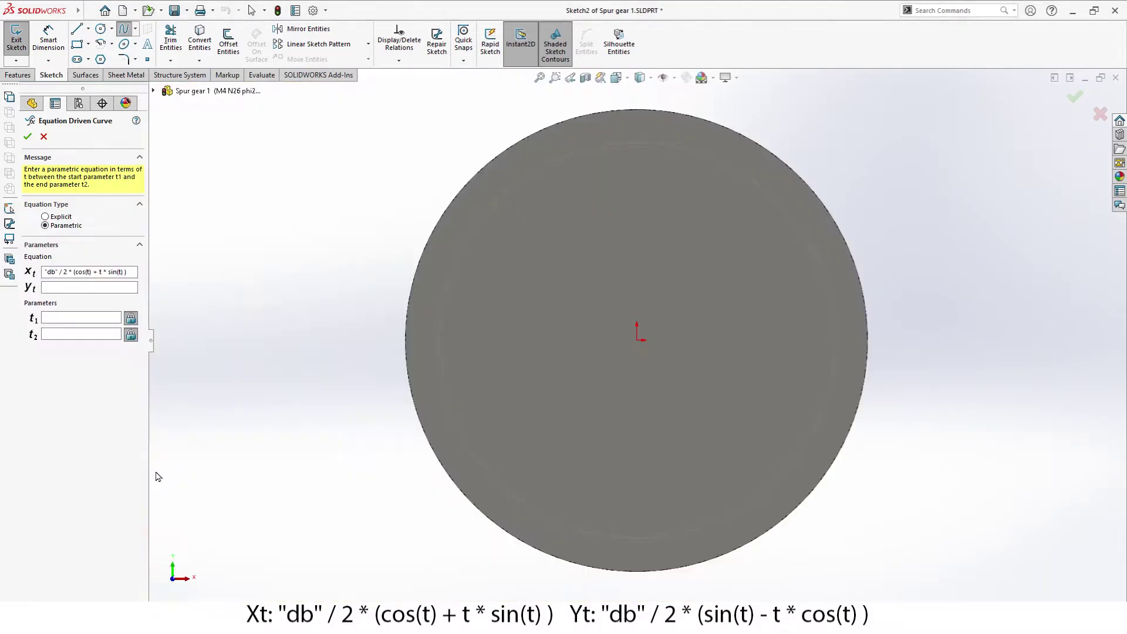
left_click(54, 286)
key("ctrl+v")
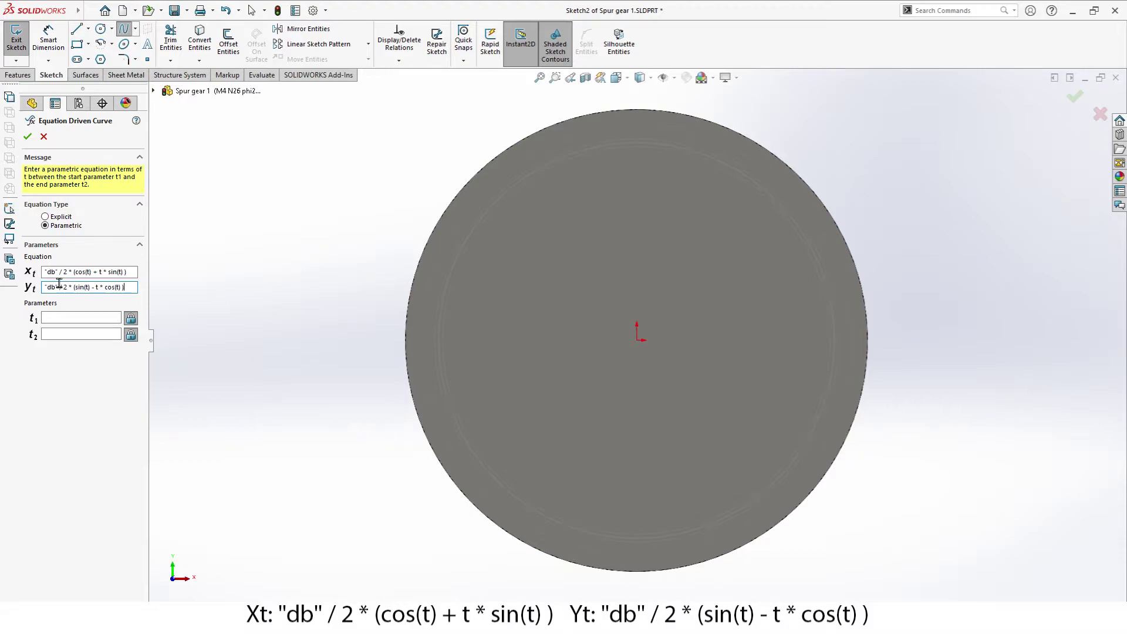
Step: Set the involute curve's parameter range from t1 = 0 to t2 = 1 and create the curve
left_click(55, 317)
left_click(68, 332)
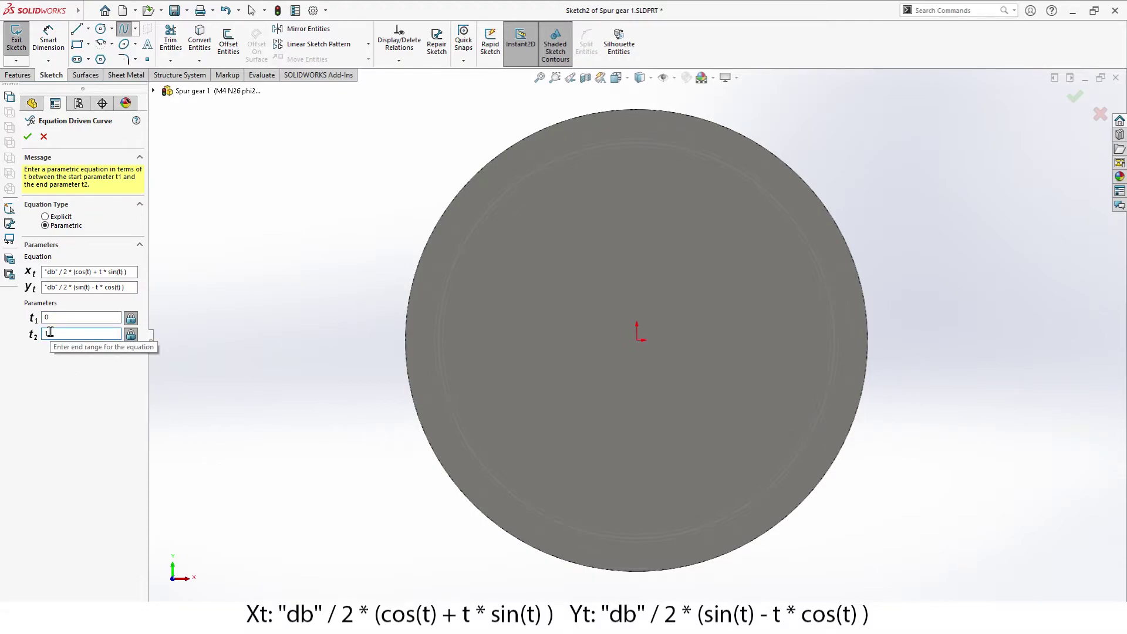
key("Tab")
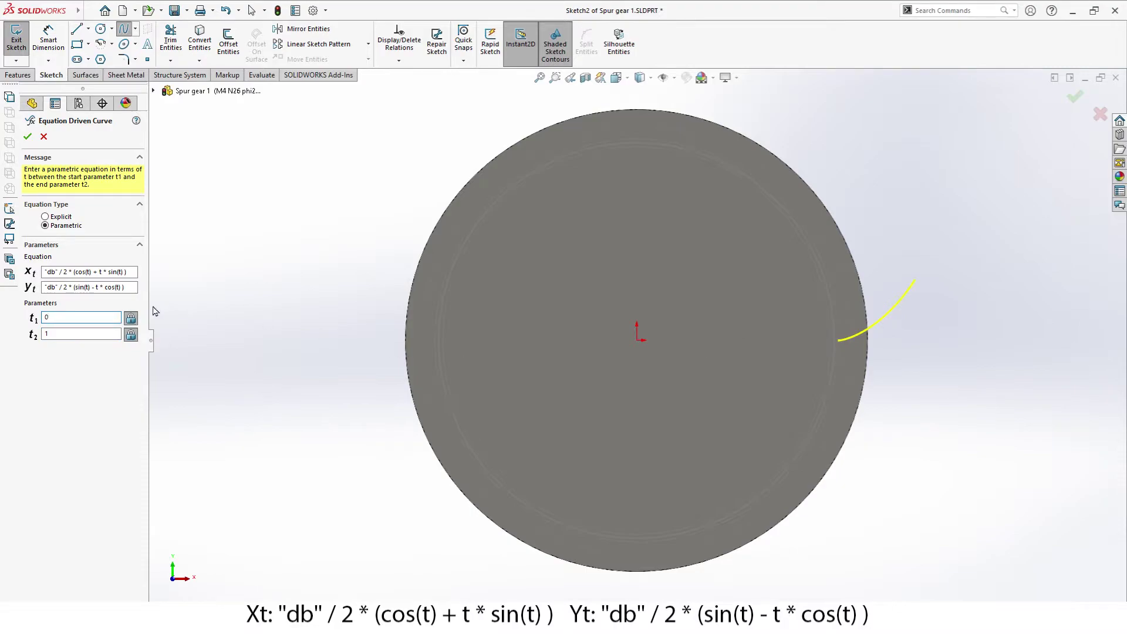
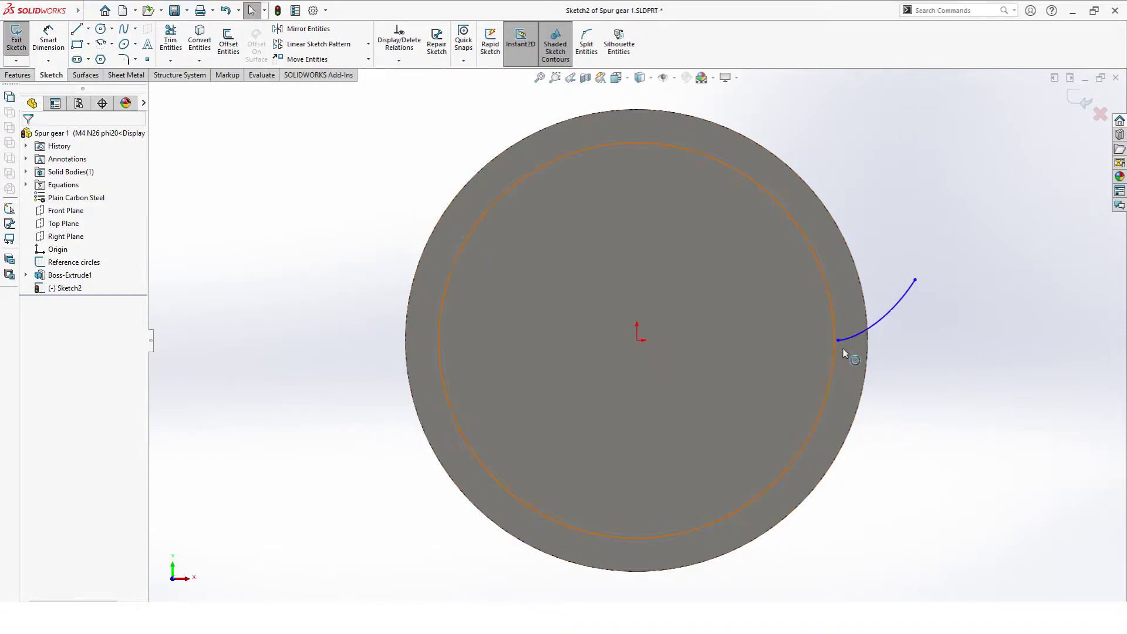
Step: Move the involute curve away from its starting position, clear of the disc's outer edge
scroll(939, 346, "down", 5)
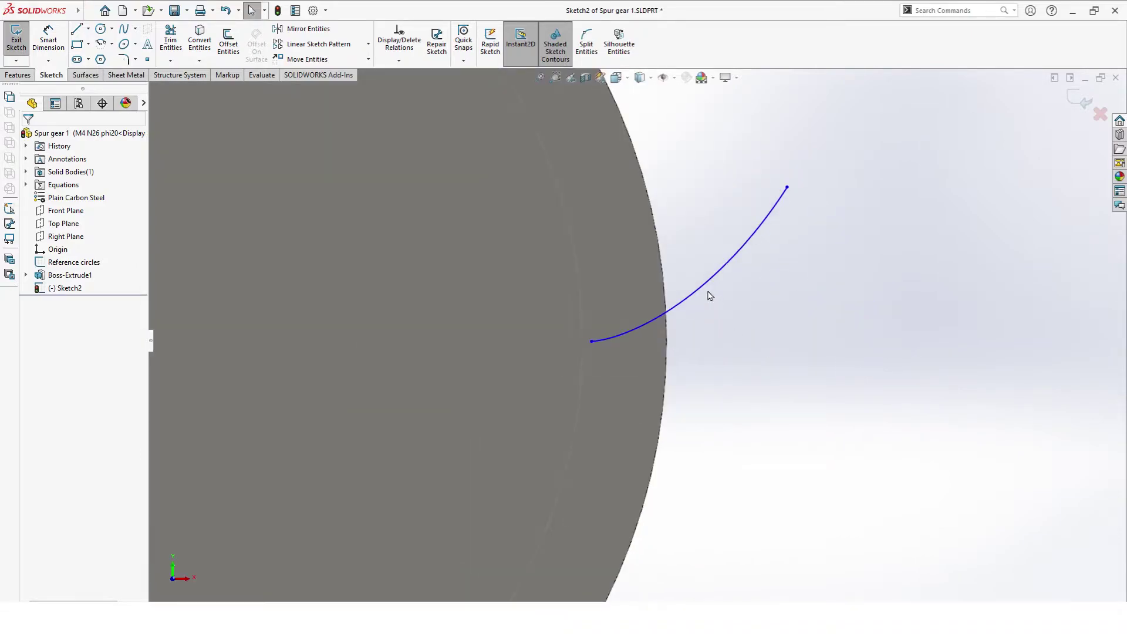
left_click_drag(711, 295, 830, 383)
key("Escape")
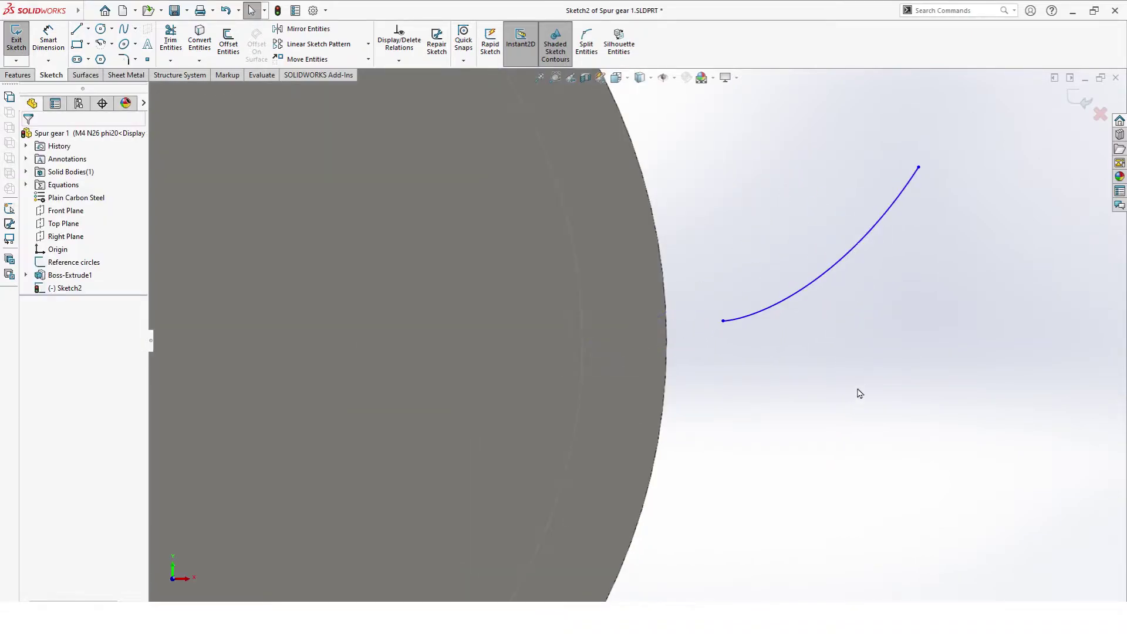
Step: Change the model's display style from shaded to wireframe to expose the reference circles
key("z")
key("z")
key("z")
key("z")
key("z")
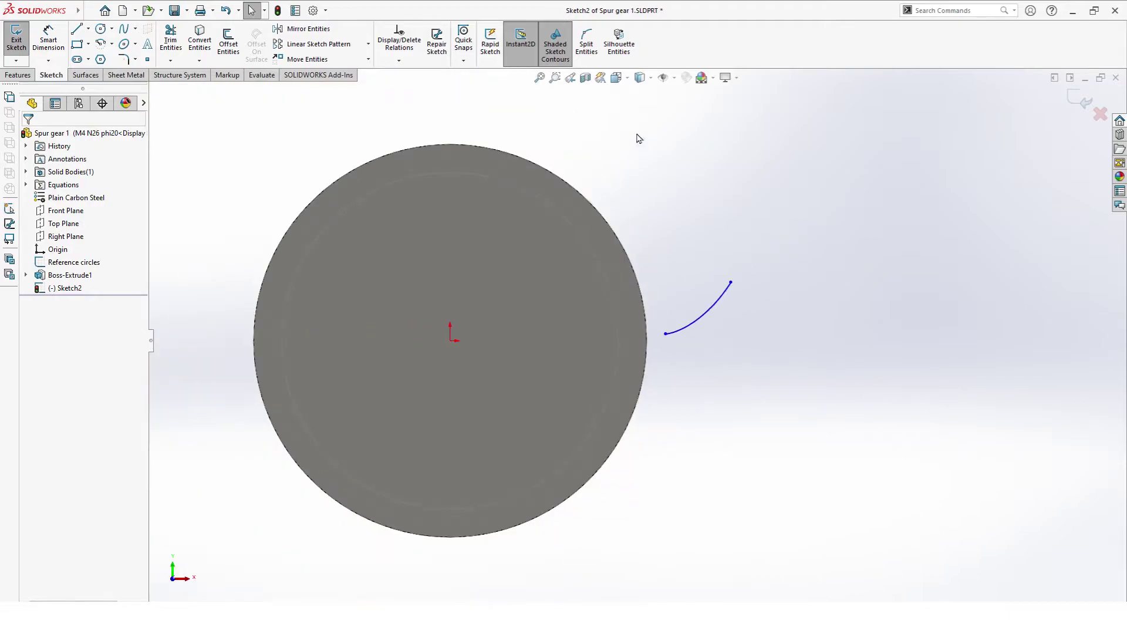
left_click(649, 78)
left_click(641, 159)
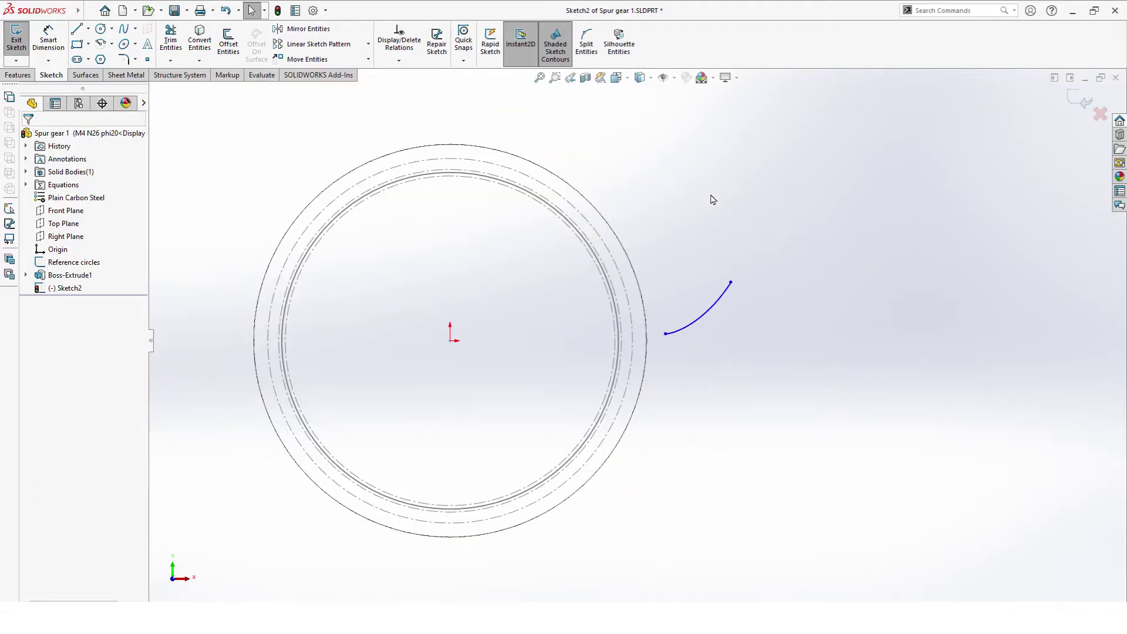
Step: Draw a horizontal construction centerline from the origin to the disc's outer circle
scroll(650, 327, "down", 5)
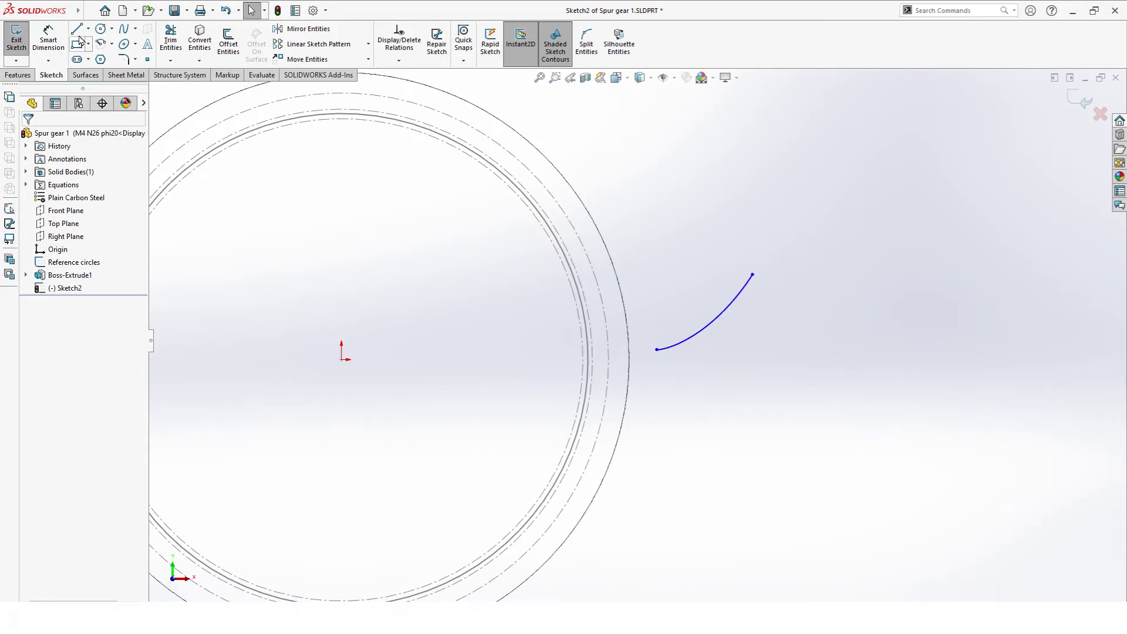
left_click(88, 28)
left_click(99, 57)
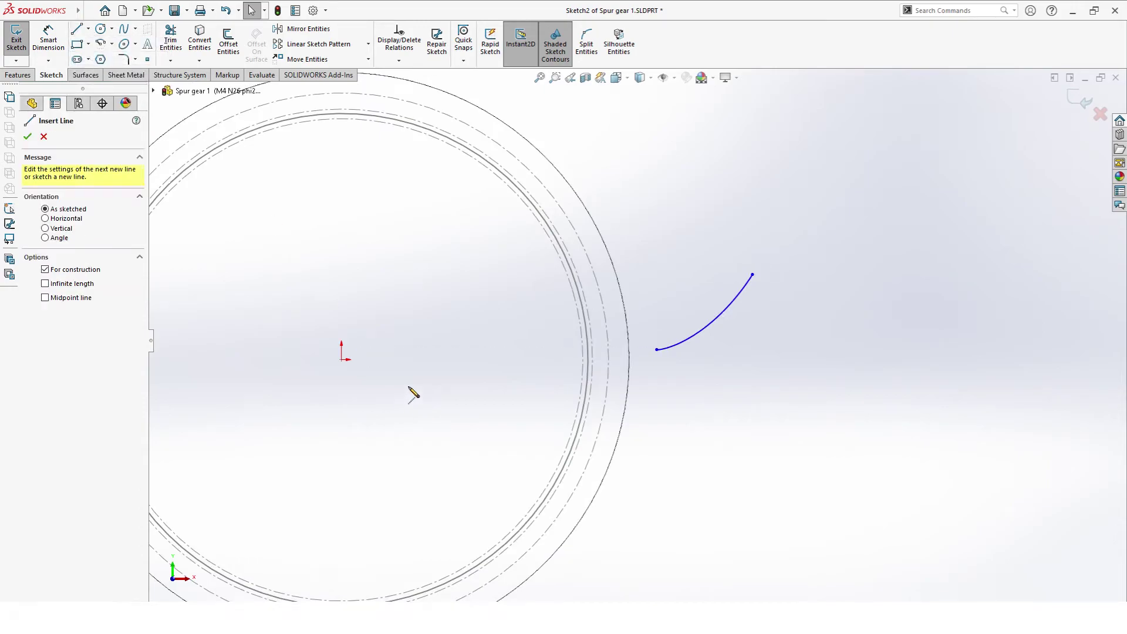
left_click(341, 359)
left_click(629, 359)
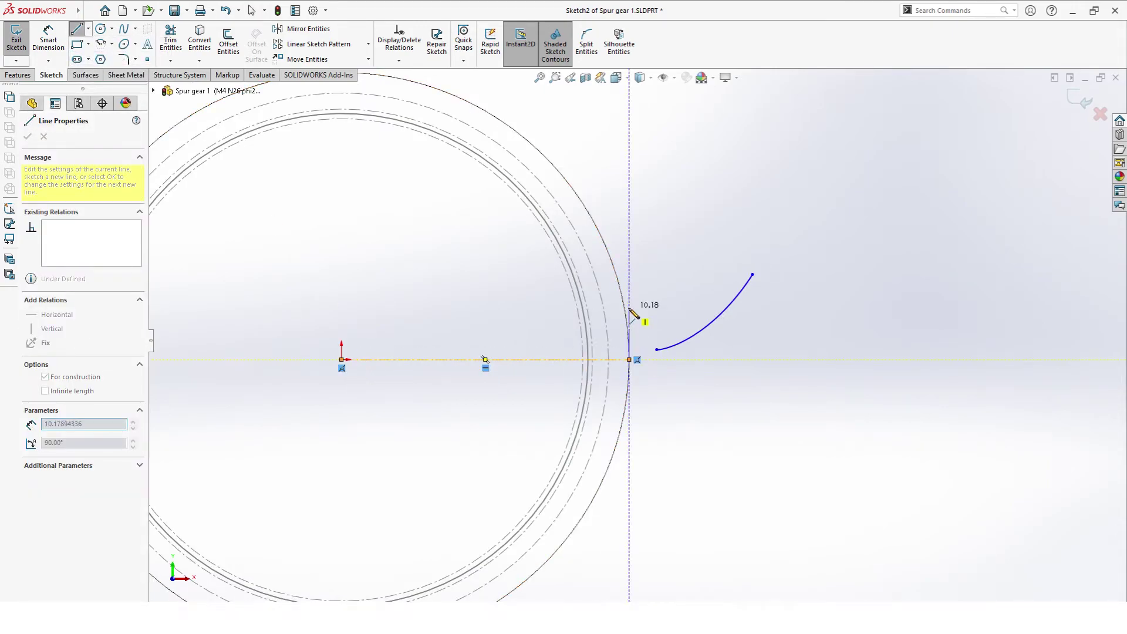
key("Escape")
key("Return")
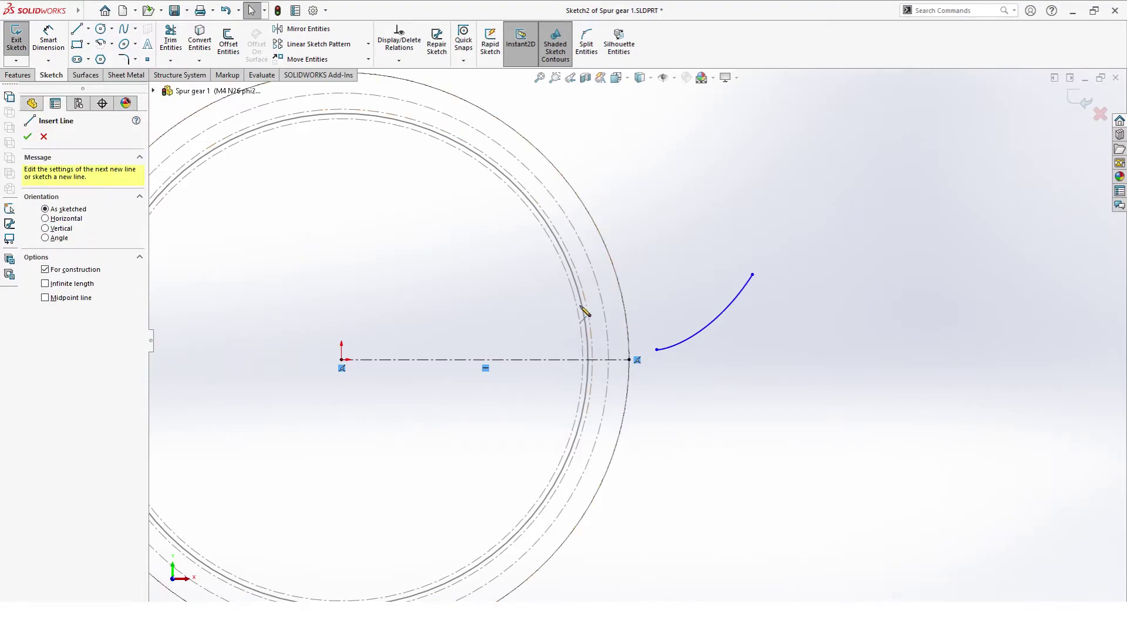
Step: Draw two centerlines from the origin to the pitch circle, inclined about 6.5° and 12.5° above the horizontal centerline
left_click(341, 360)
scroll(519, 358, "down", 3)
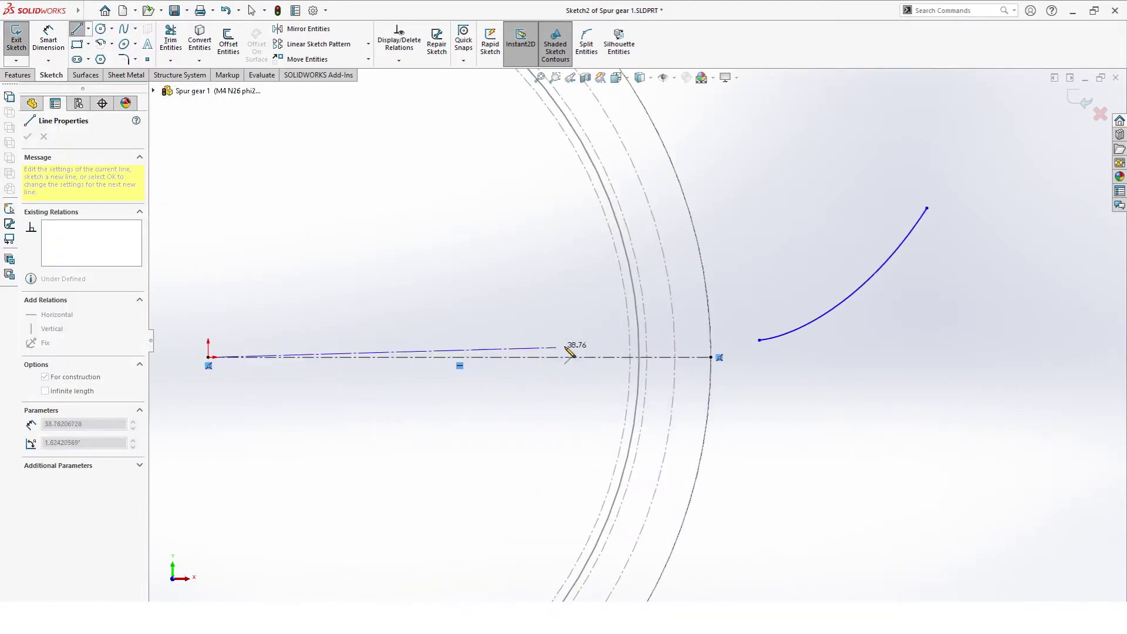
left_click(673, 305)
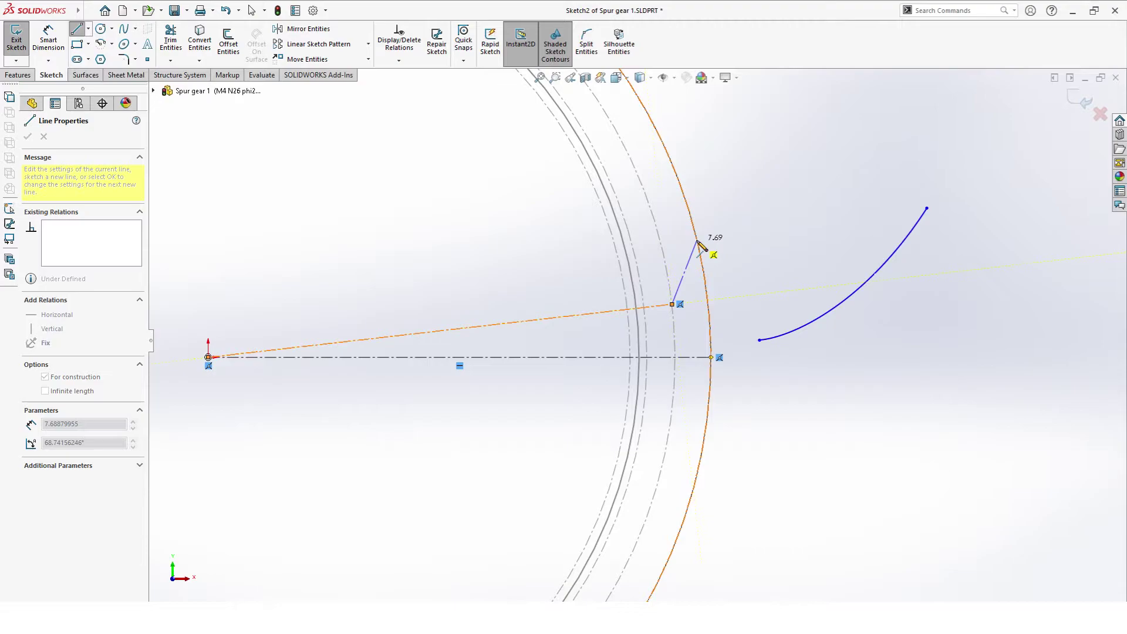
key("Escape")
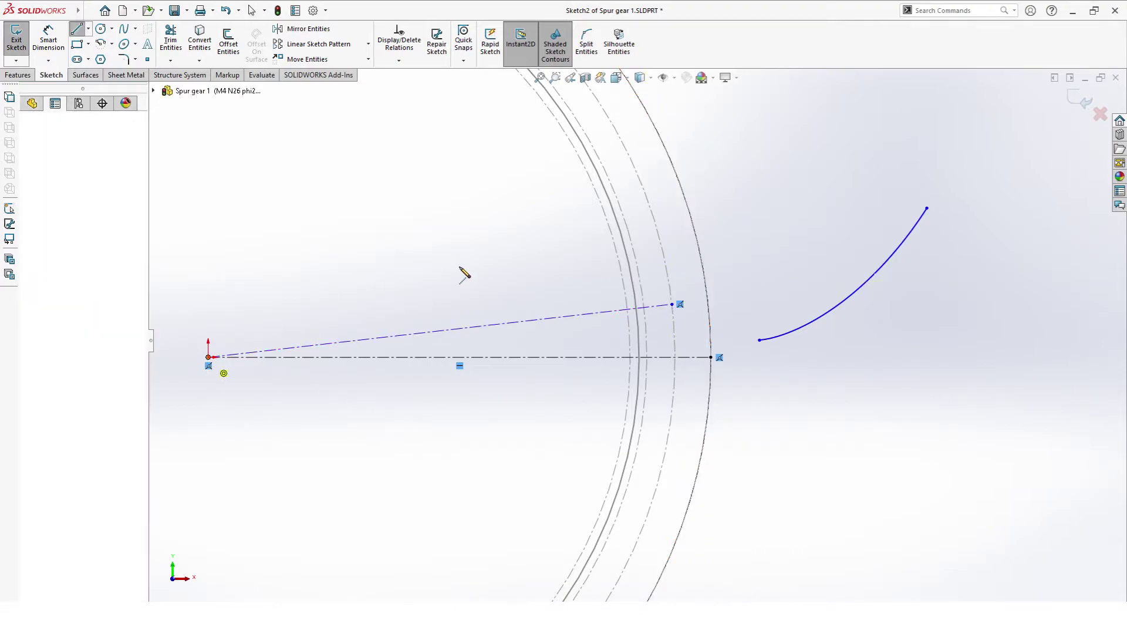
left_click(209, 357)
left_click(664, 256)
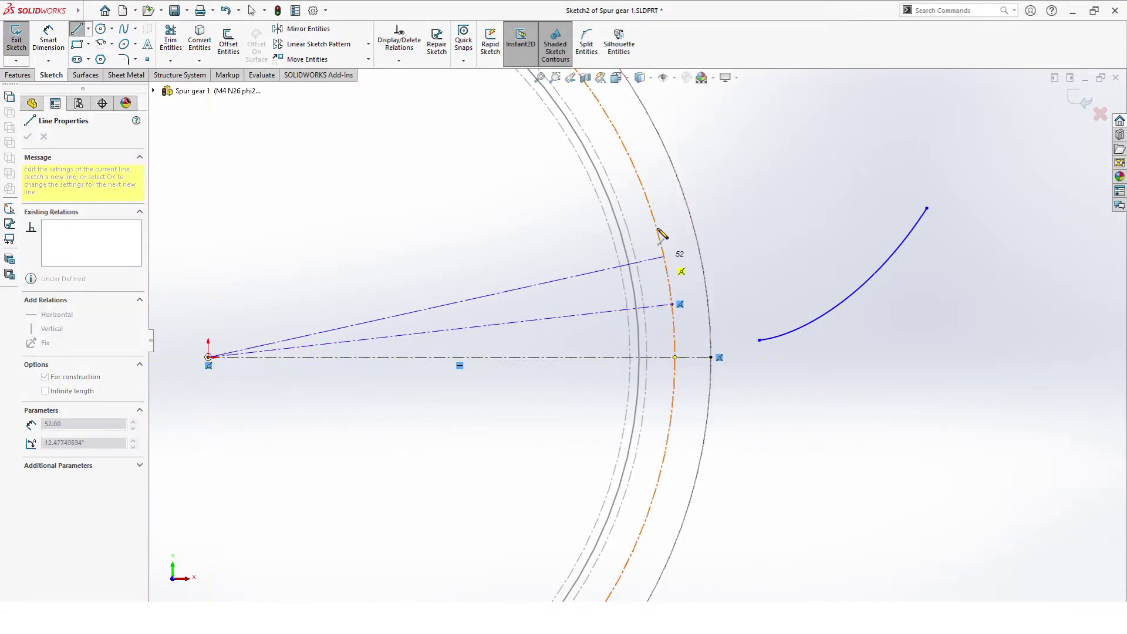
key("Escape")
key("Escape")
left_click(676, 204)
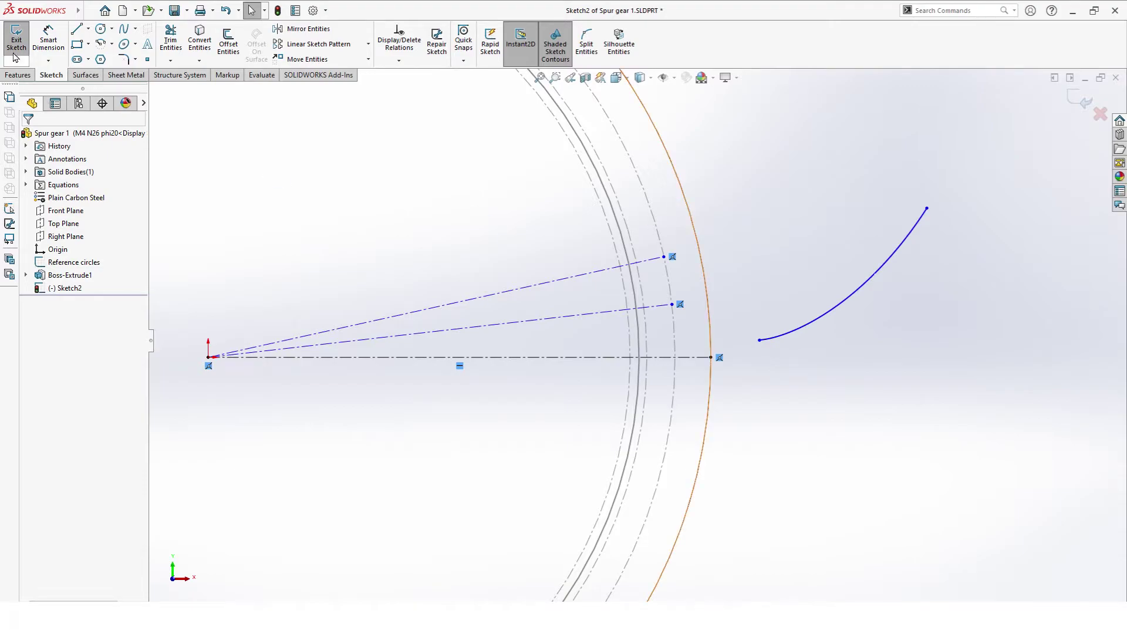
Step: Dimension the angle between the horizontal and lower inclined centerlines and link it to the global variable "angle half tooth"
left_click(49, 40)
left_click(487, 357)
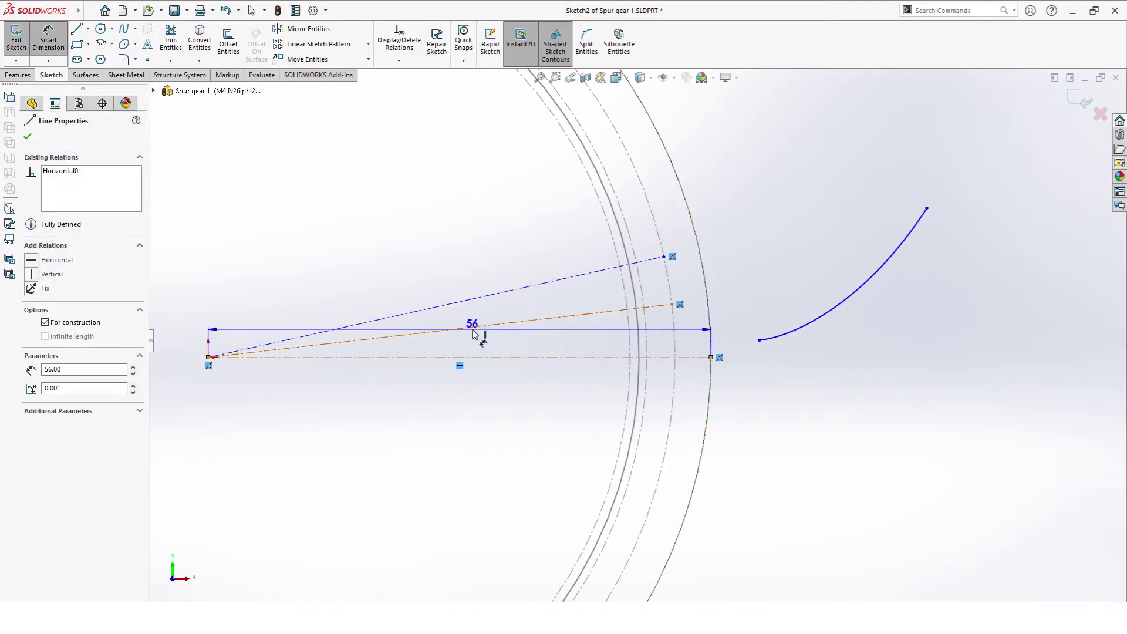
left_click(464, 327)
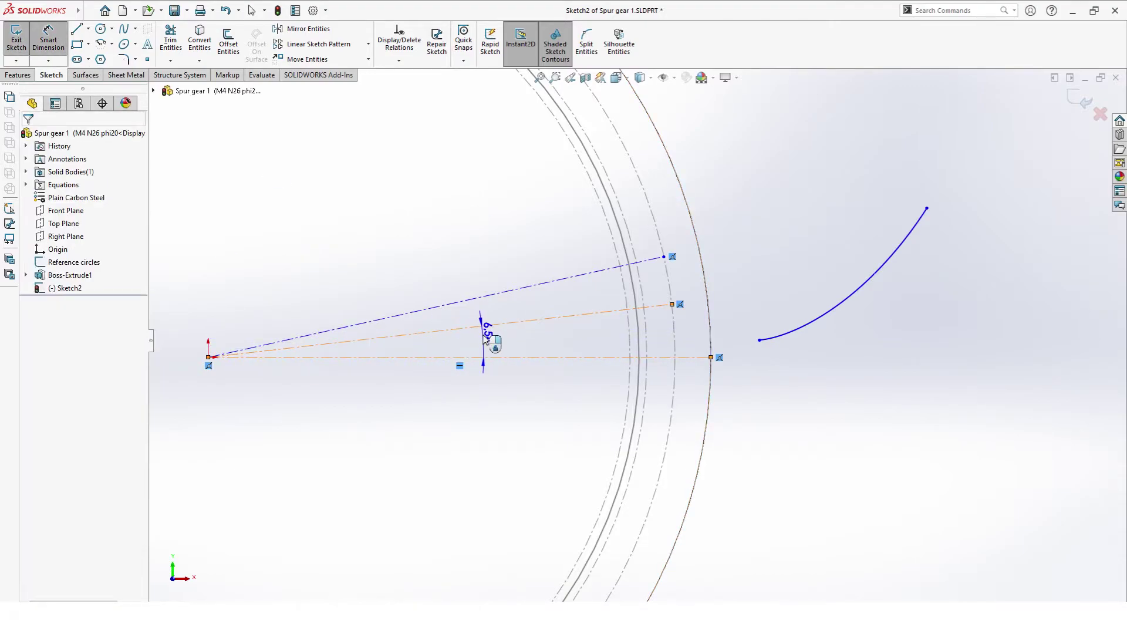
left_click(485, 339)
type("=")
mouse_move(541, 365)
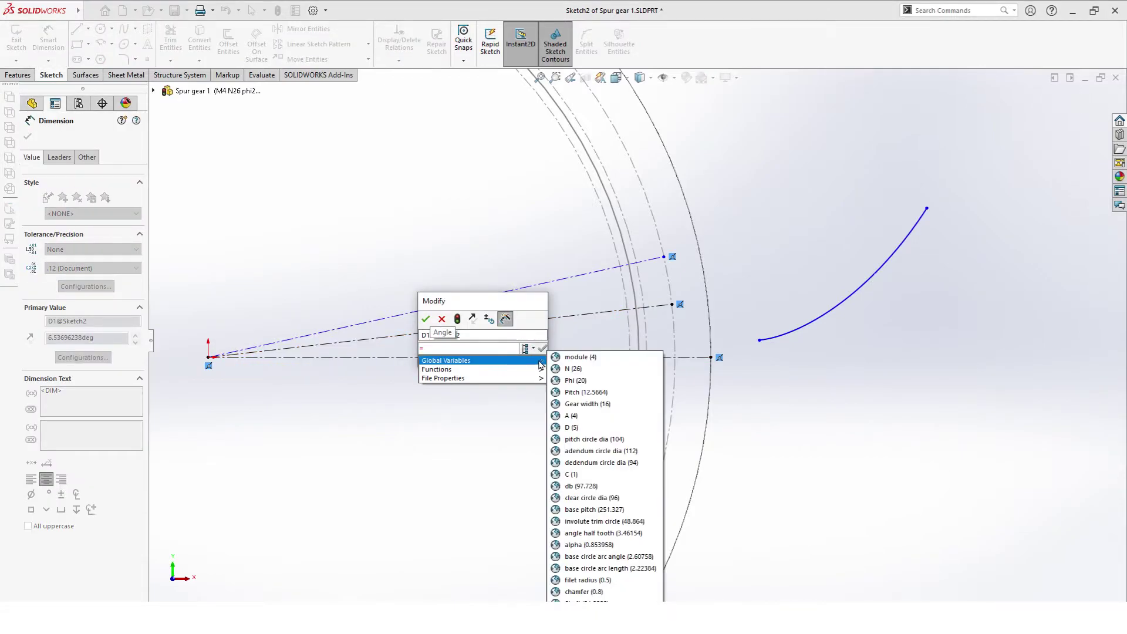
left_click(595, 533)
left_click(542, 348)
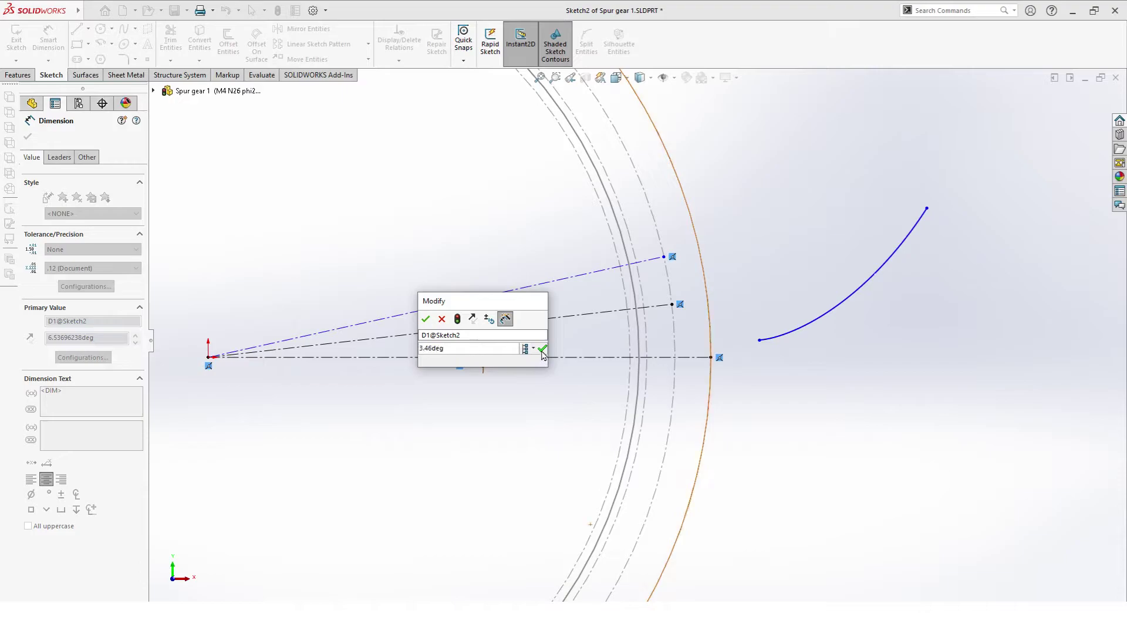
left_click(426, 318)
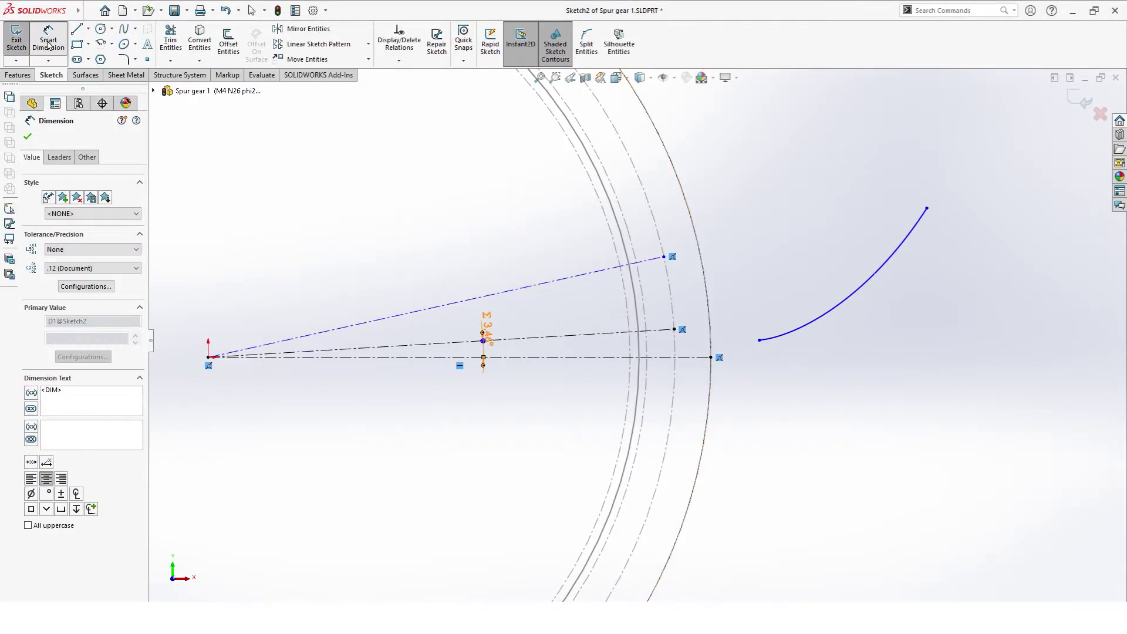
Step: Move the undimensioned centerline's endpoint along the pitch circle to lie between the horizontal and half-tooth-angle centerlines
left_click(48, 44)
left_click_drag(664, 256, 693, 358)
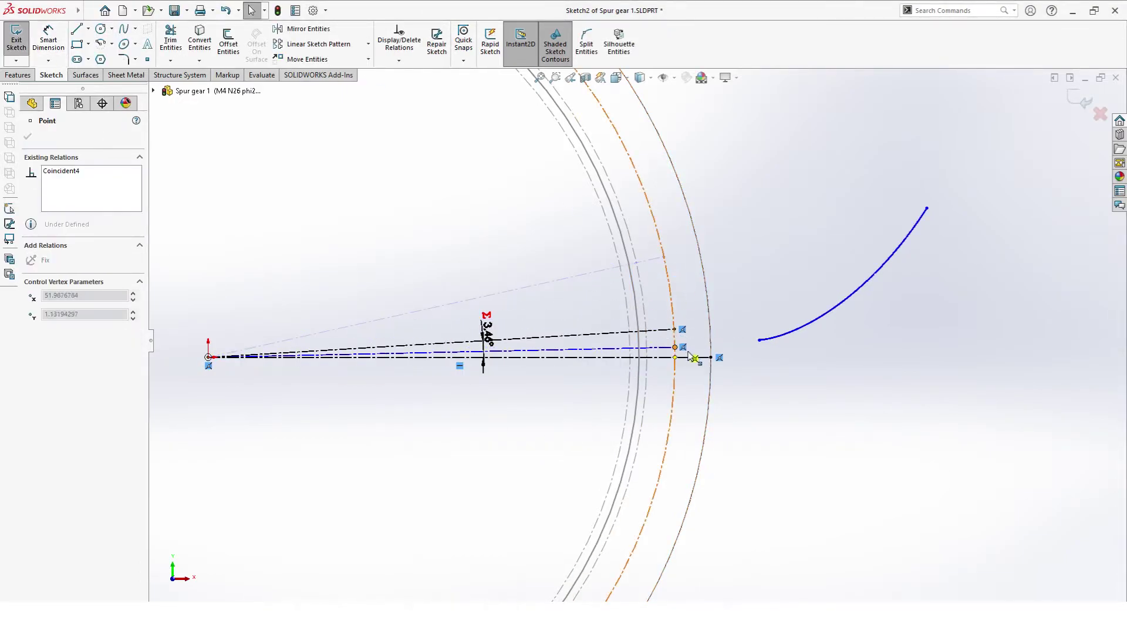
left_click(863, 438)
Step: Draw an origin-centred arc of about 2.15° on the base circle, from the horizontal centerline to the undimensioned inclined centerline
scroll(674, 376, "down", 3)
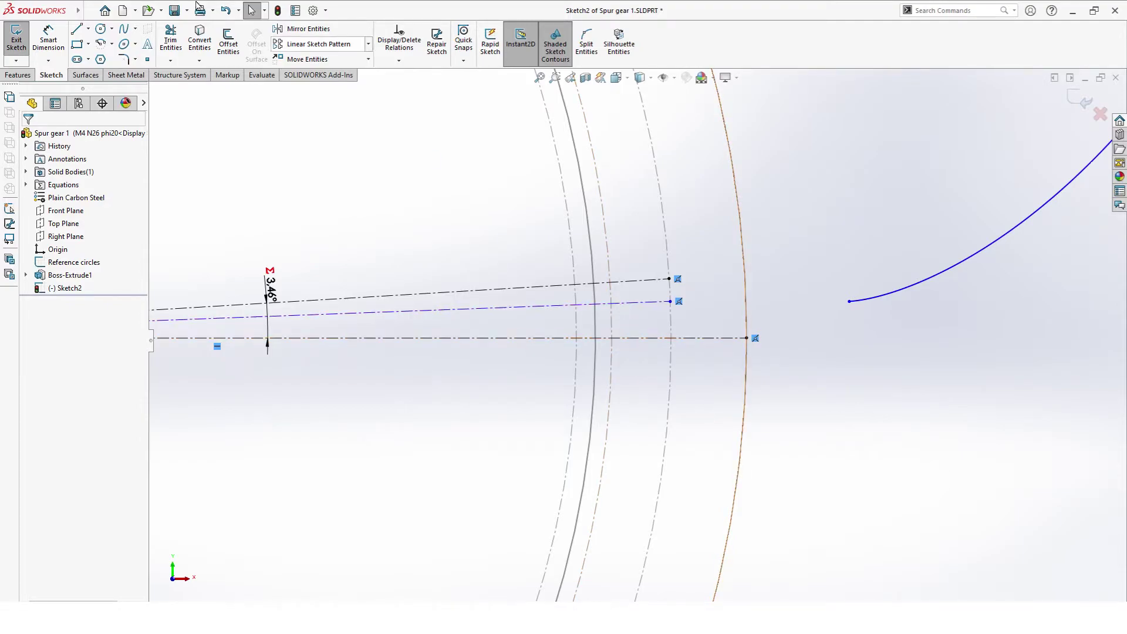
left_click(111, 44)
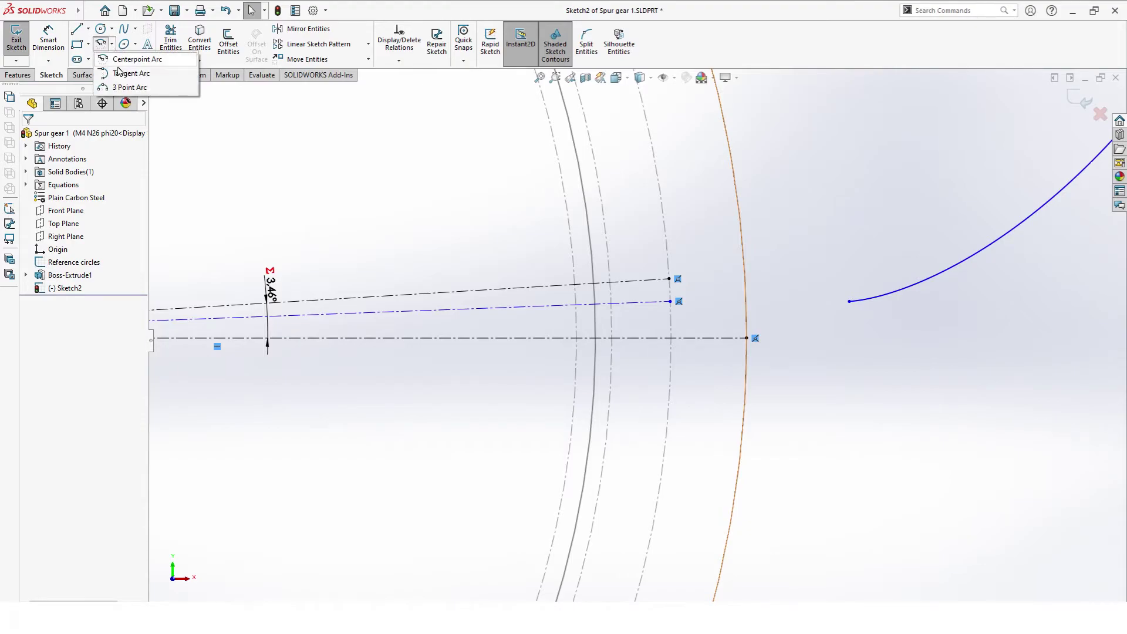
left_click(126, 55)
scroll(638, 329, "up", 3)
scroll(646, 328, "up", 2)
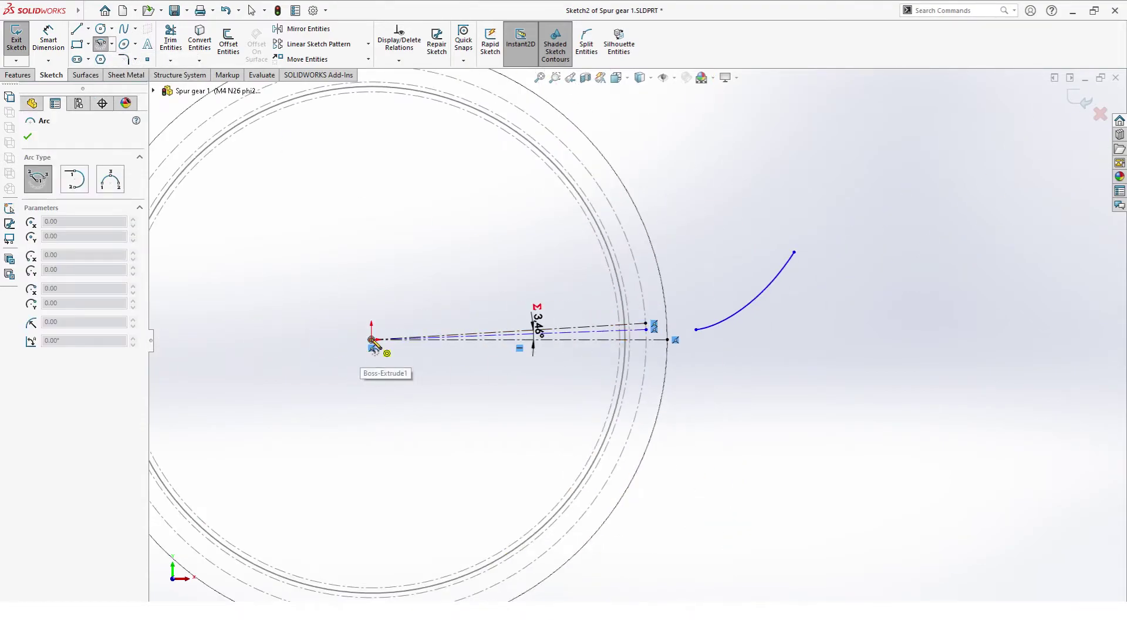
left_click(179, 339)
scroll(641, 350, "down", 1)
scroll(640, 351, "down", 6)
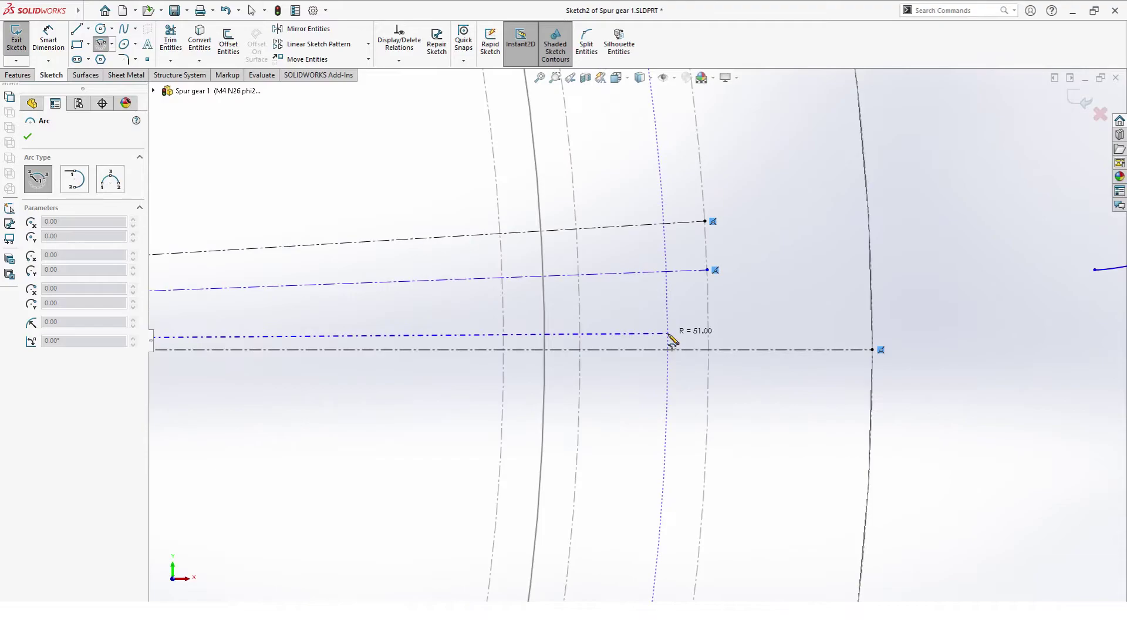
left_click(659, 363)
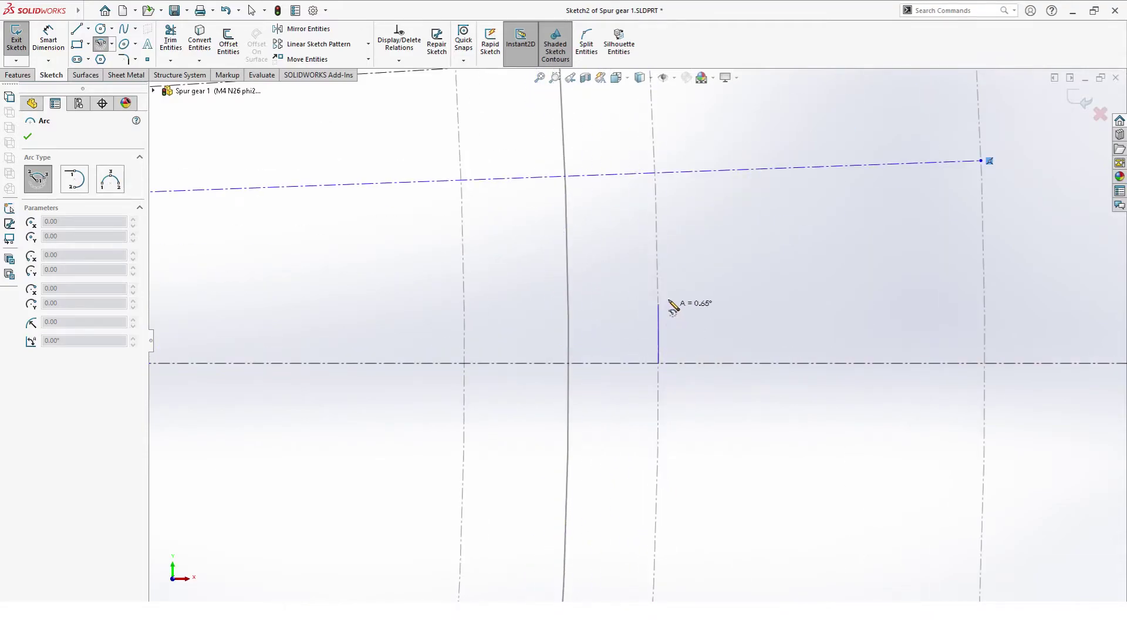
left_click(659, 173)
key("Escape")
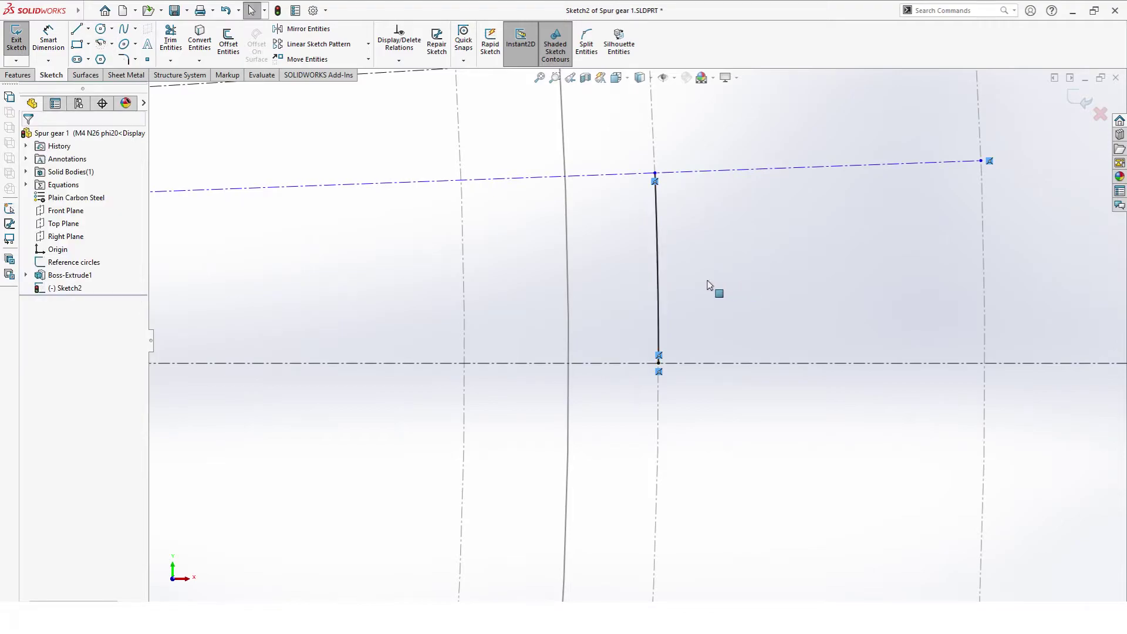
Step: Add an arc-length dimension to the base-circle arc between its two endpoints
scroll(697, 294, "up", 3)
scroll(637, 339, "up", 3)
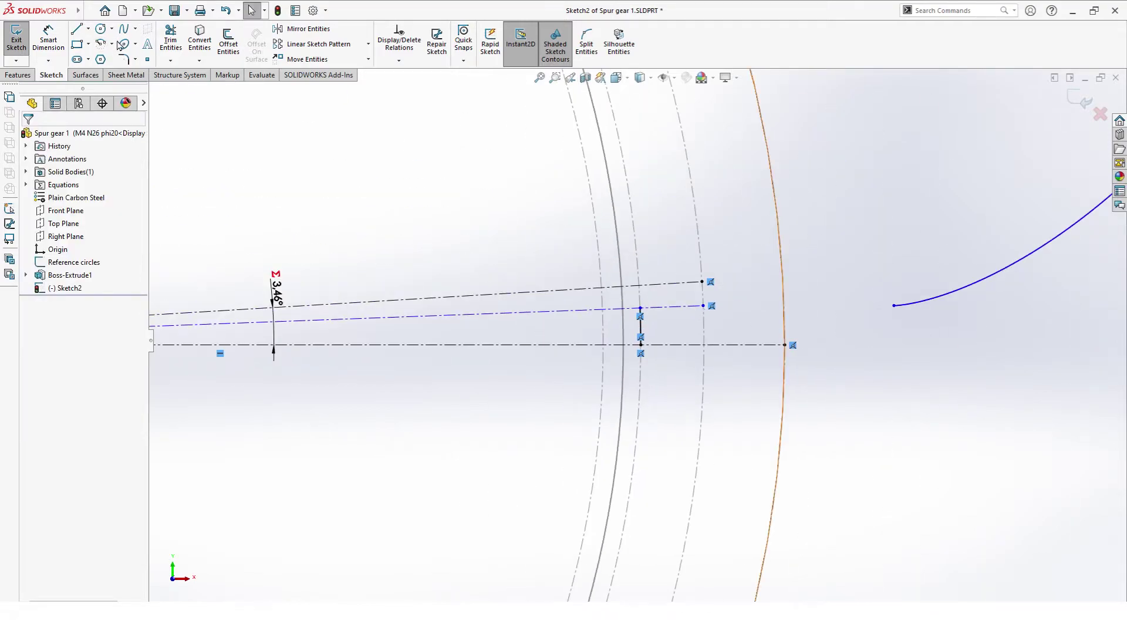
key("d")
scroll(670, 355, "down", 5)
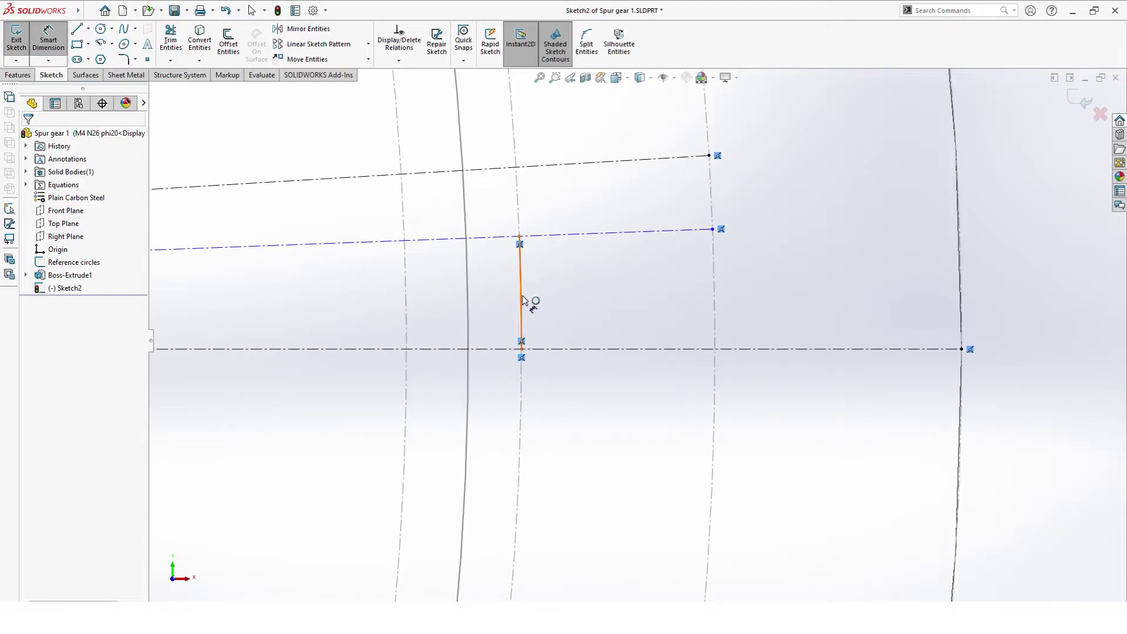
left_click_drag(529, 302, 521, 240)
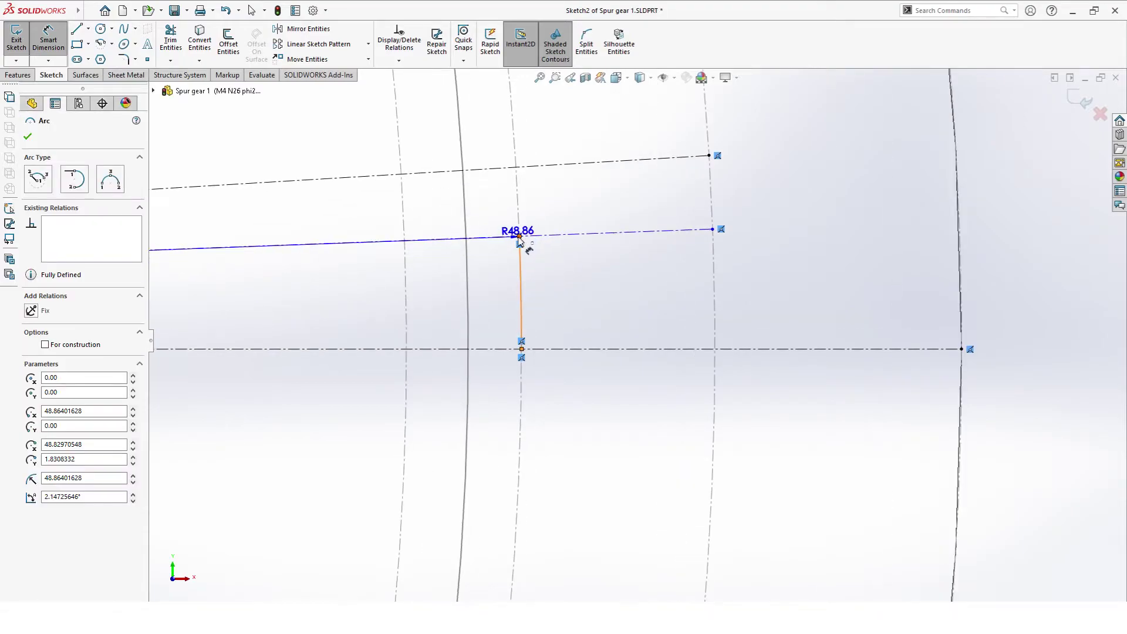
left_click(520, 237)
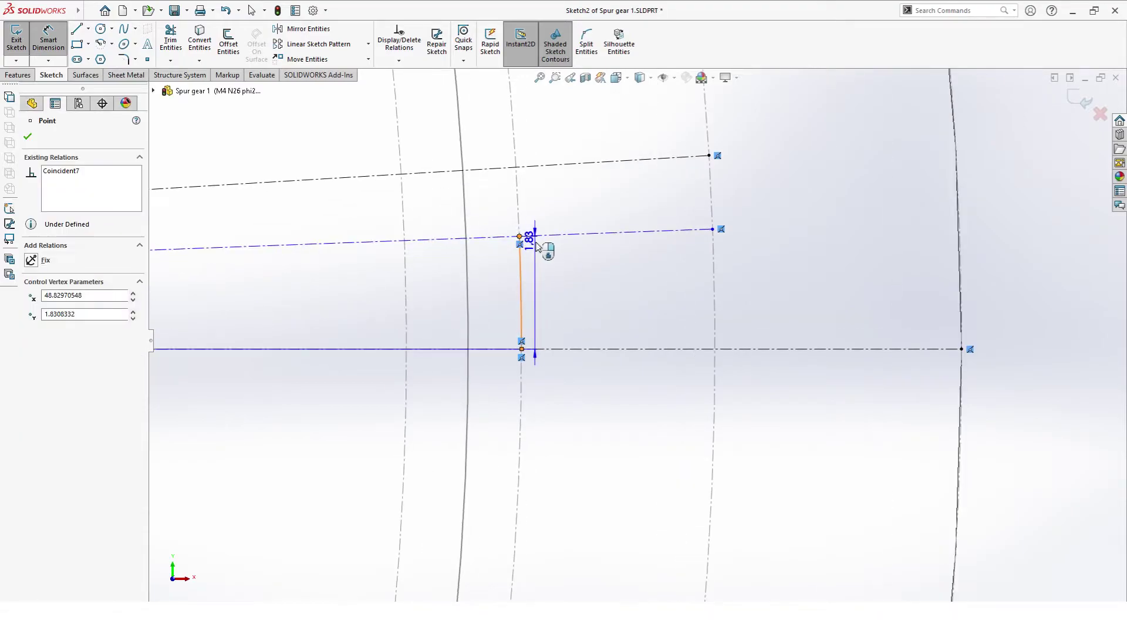
left_click(522, 349)
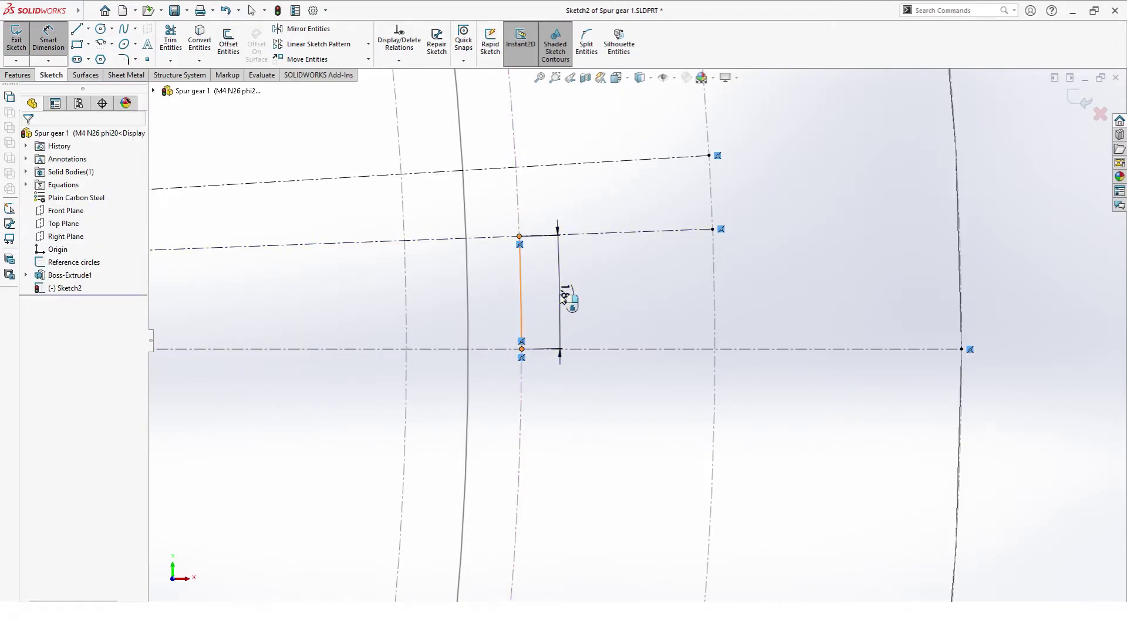
left_click(563, 296)
Step: Link the arc-length dimension to the global variable "base circle arc length"
type("=")
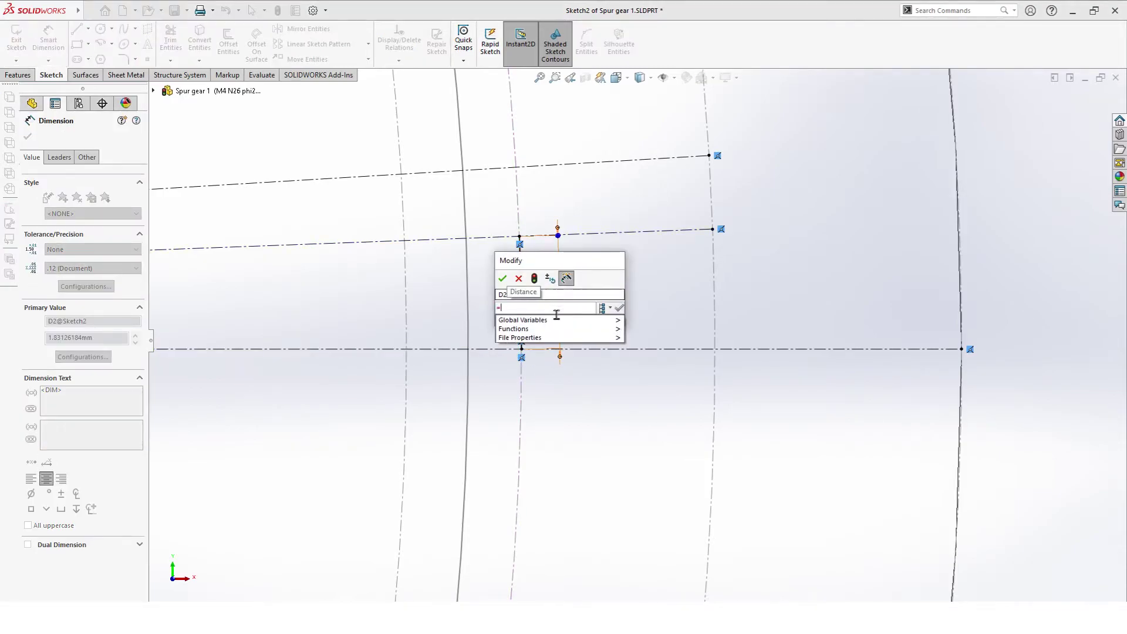
left_click(557, 320)
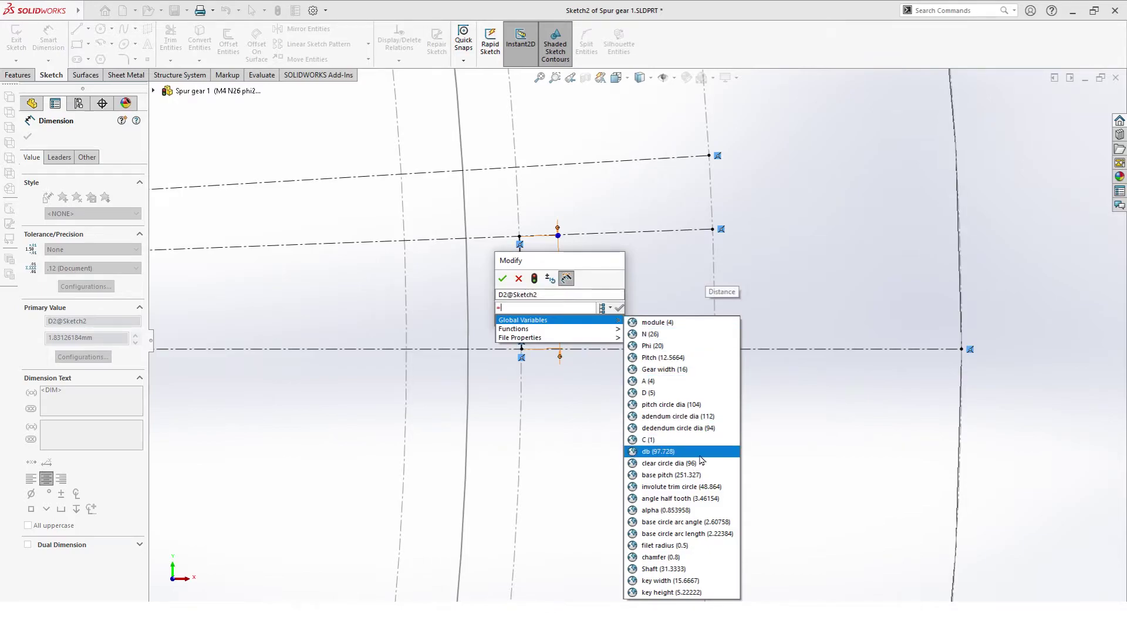
left_click(687, 533)
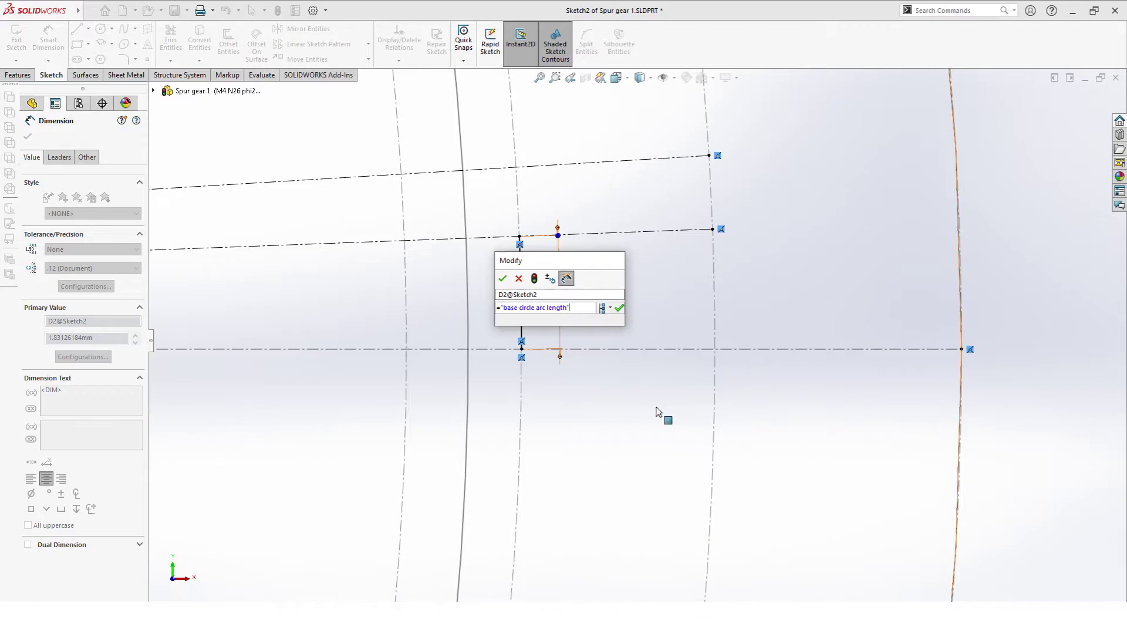
left_click(620, 308)
left_click(502, 278)
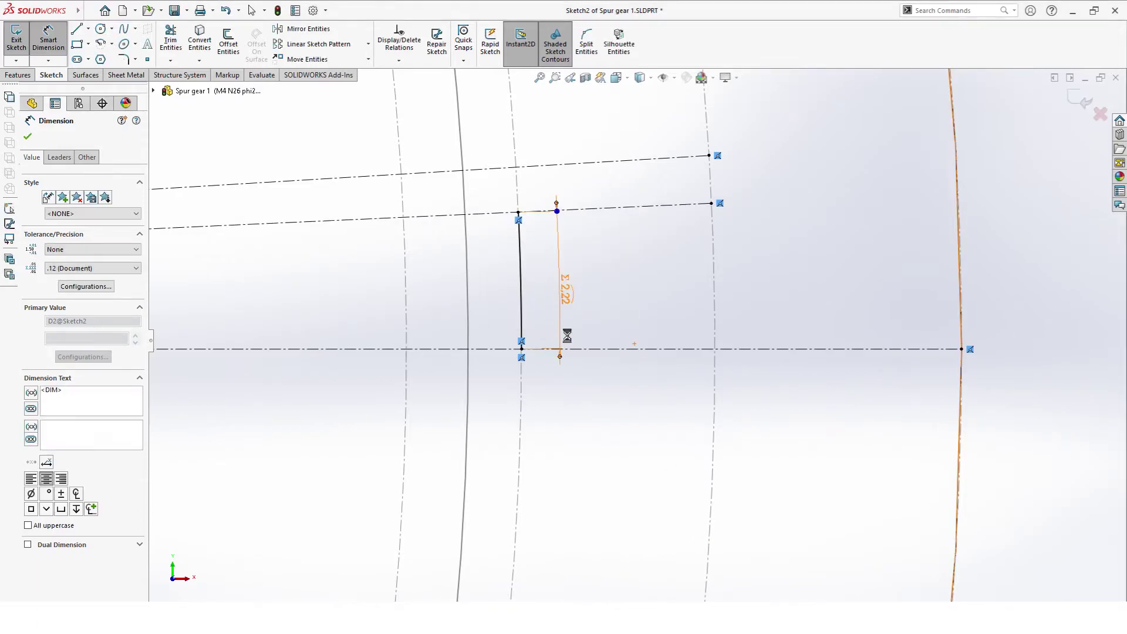
scroll(646, 347, "up", 4)
left_click(900, 420)
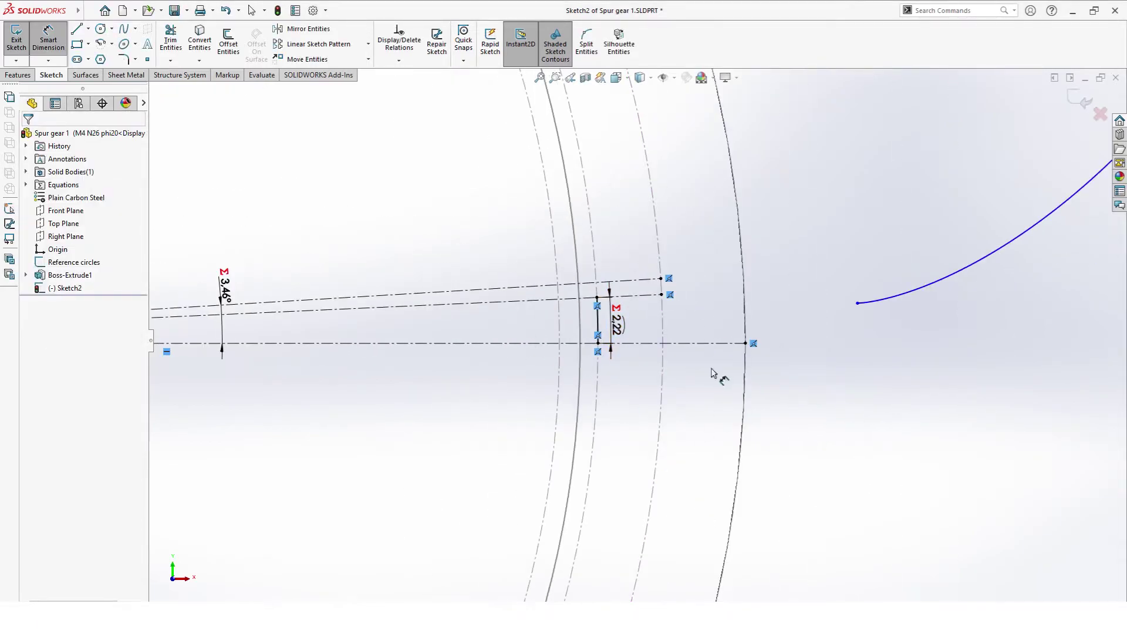
key("Escape")
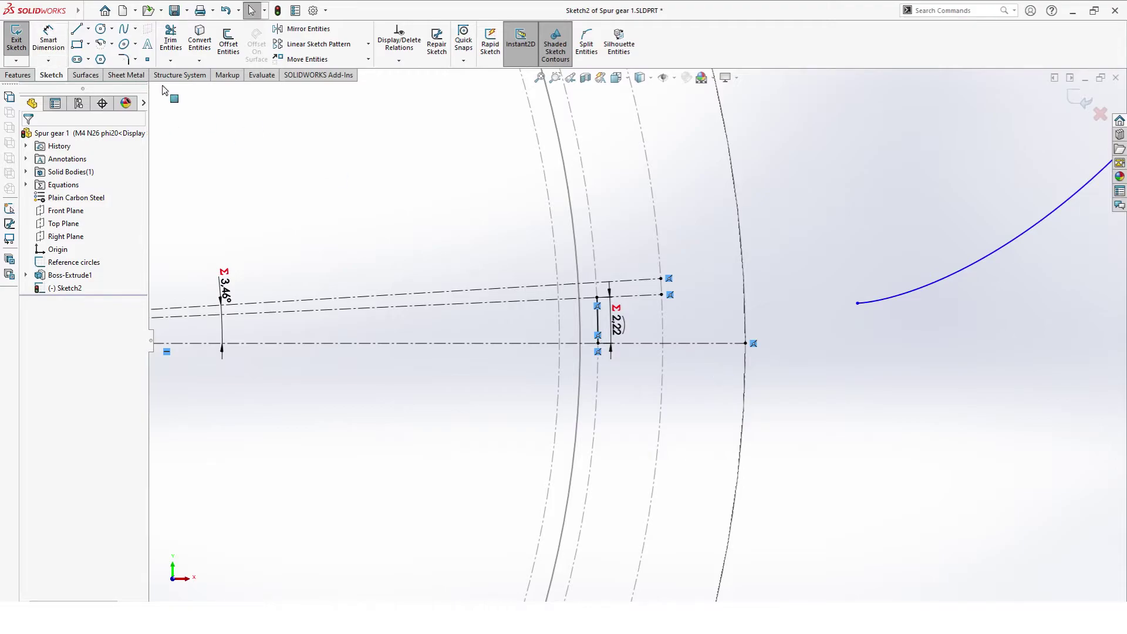
Step: Merge the involute curve's free start point with the upper endpoint of the base-circle arc
left_click(857, 304)
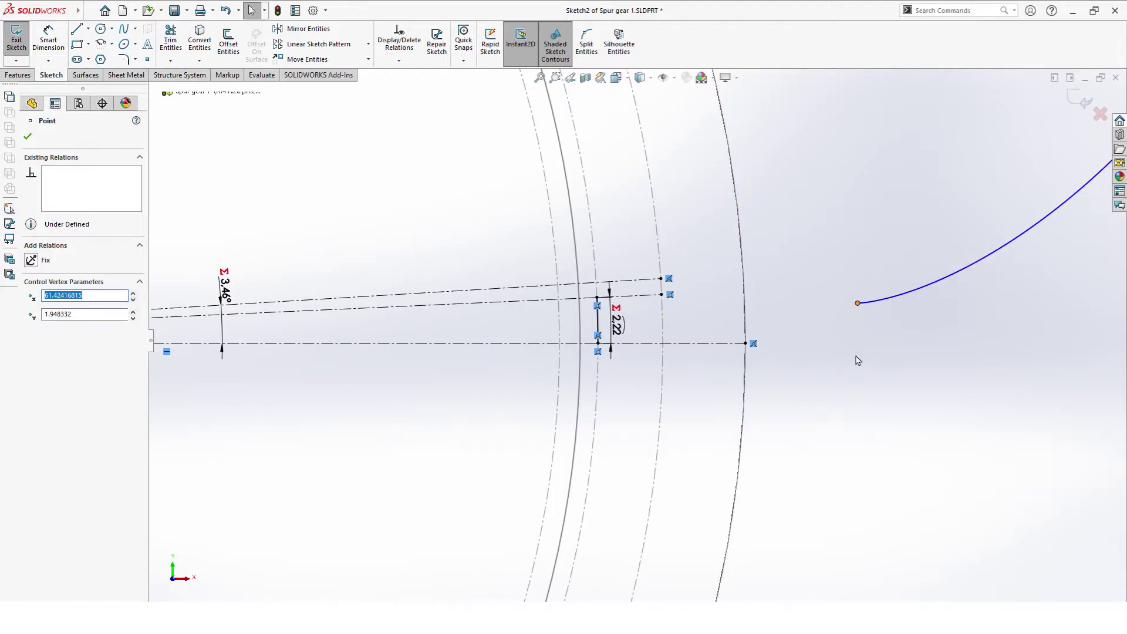
left_click(597, 298, "ctrl")
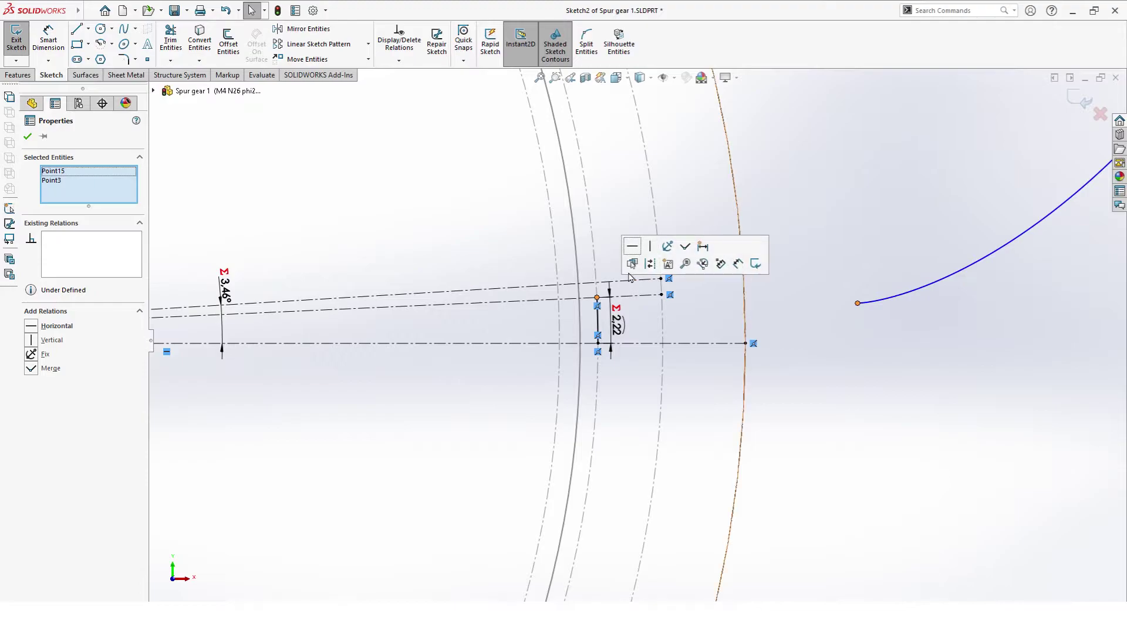
left_click(685, 246)
left_click(941, 407)
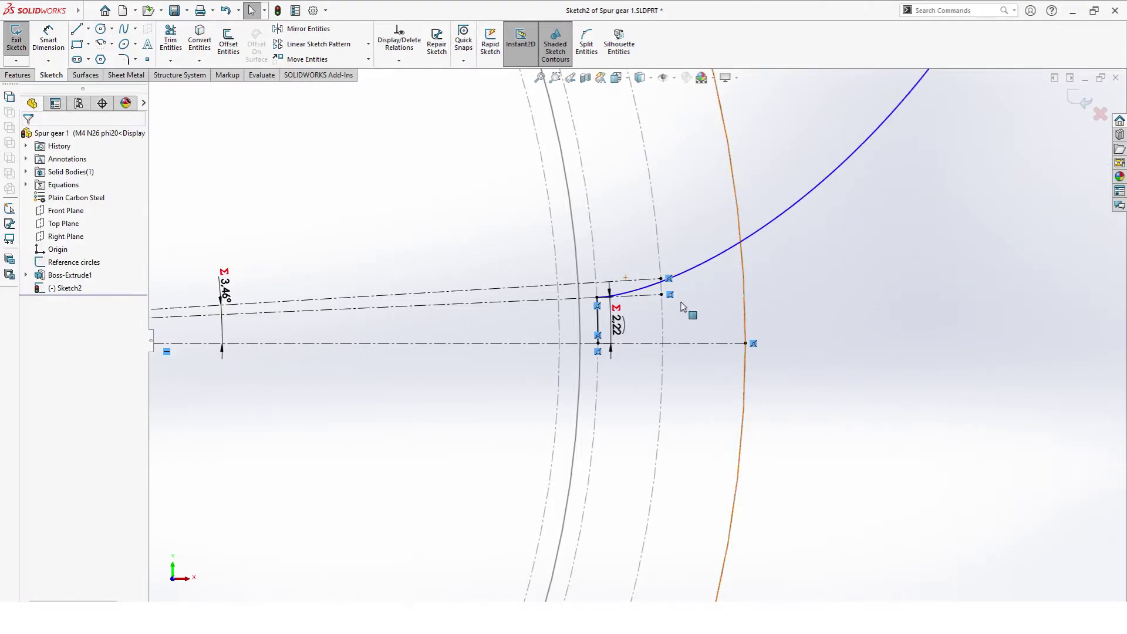
Step: Make the involute curve coincident with the half-tooth-angle centerline's endpoint on the pitch circle, and finish the sketch
scroll(681, 310, "up", 4)
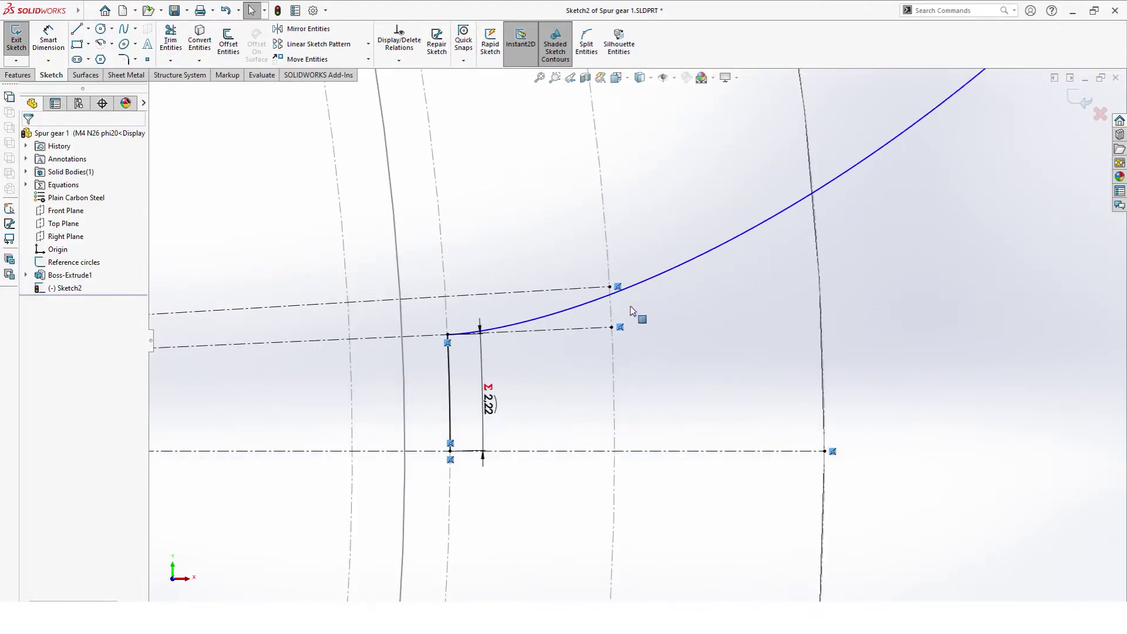
left_click(661, 276)
left_click(609, 287, "ctrl")
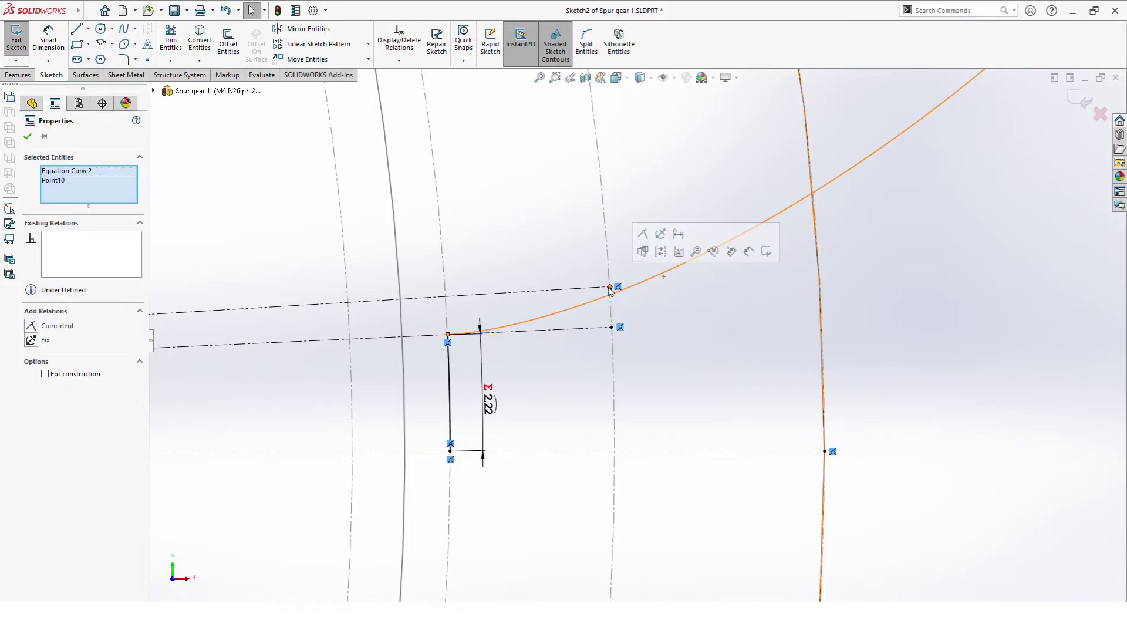
left_click(642, 234)
left_click(914, 362)
scroll(951, 294, "down", 3)
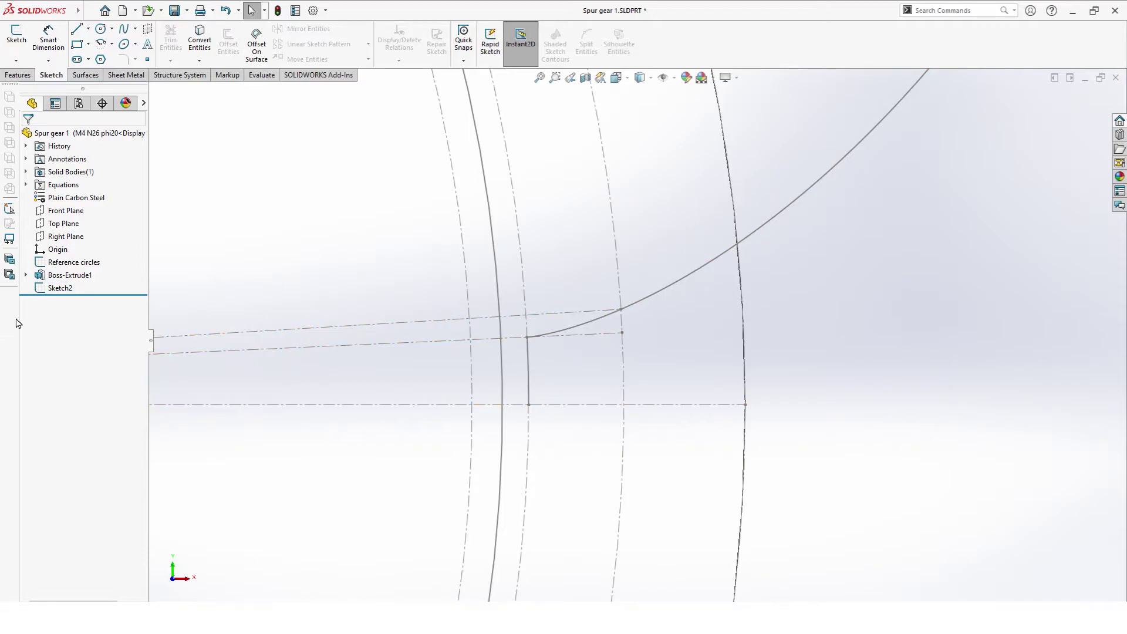
Step: Rename the finished tooth-curve sketch as "involute"
left_click(60, 287)
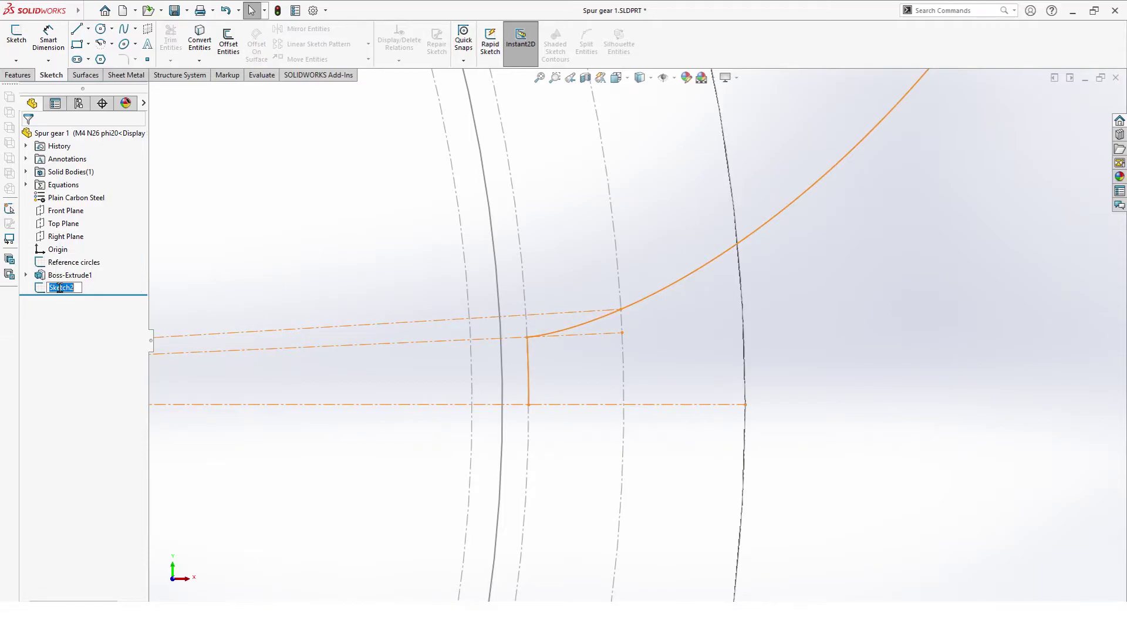
type("involute")
key("Return")
scroll(264, 422, "up", 3)
left_click(922, 360)
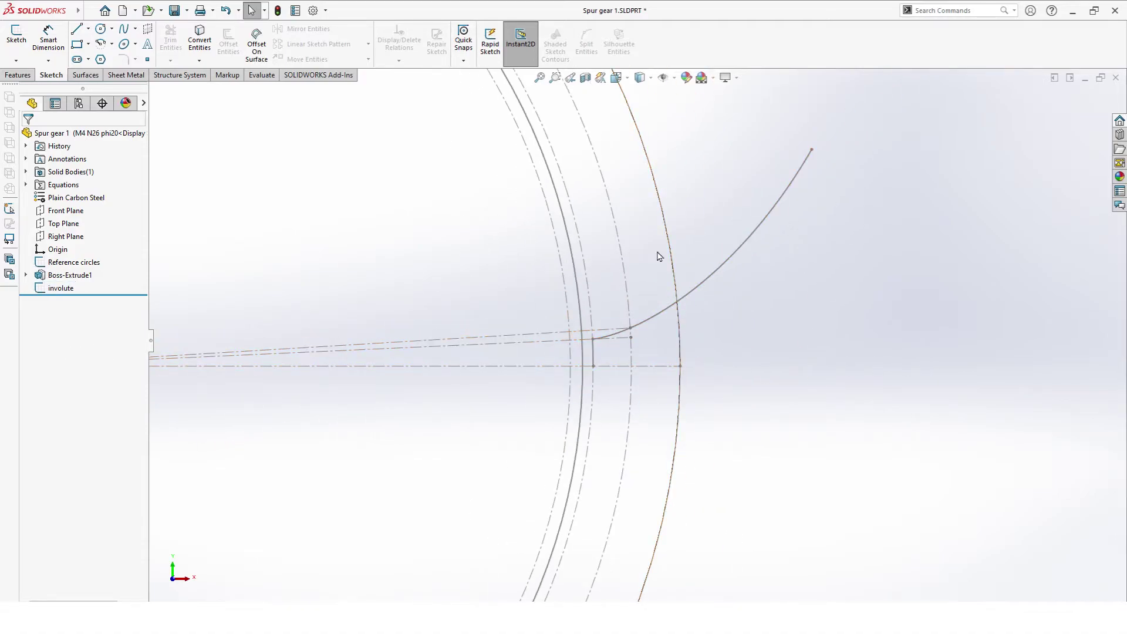
Step: Activate the configuration M4 N60 phi 20 and inspect how the involute sketch adapts to it
left_click(79, 104)
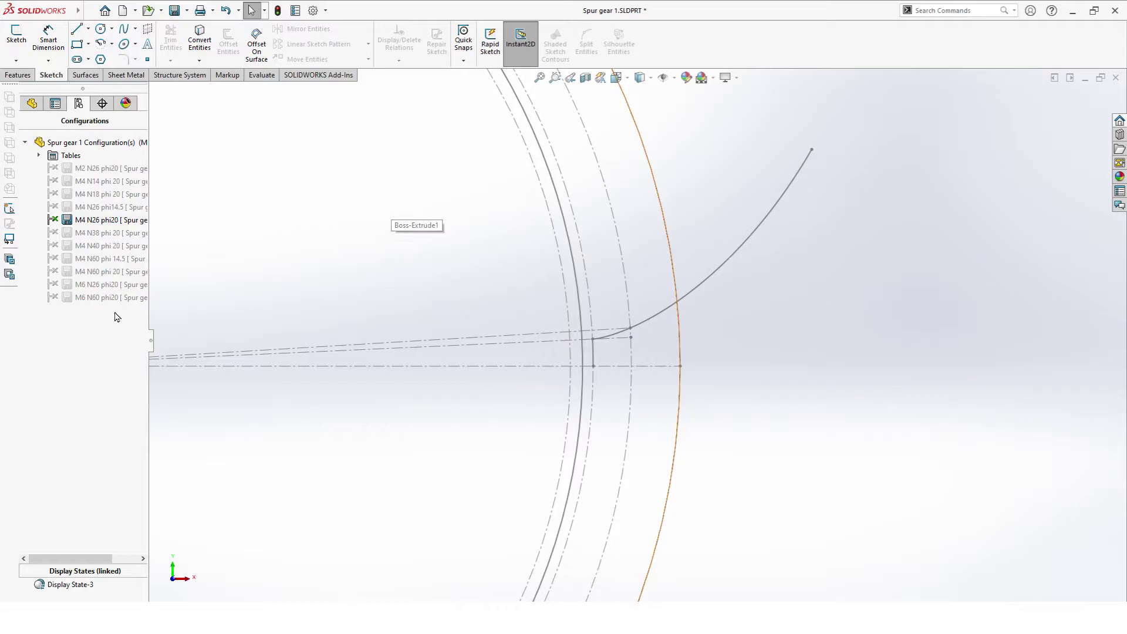
double_click(85, 271)
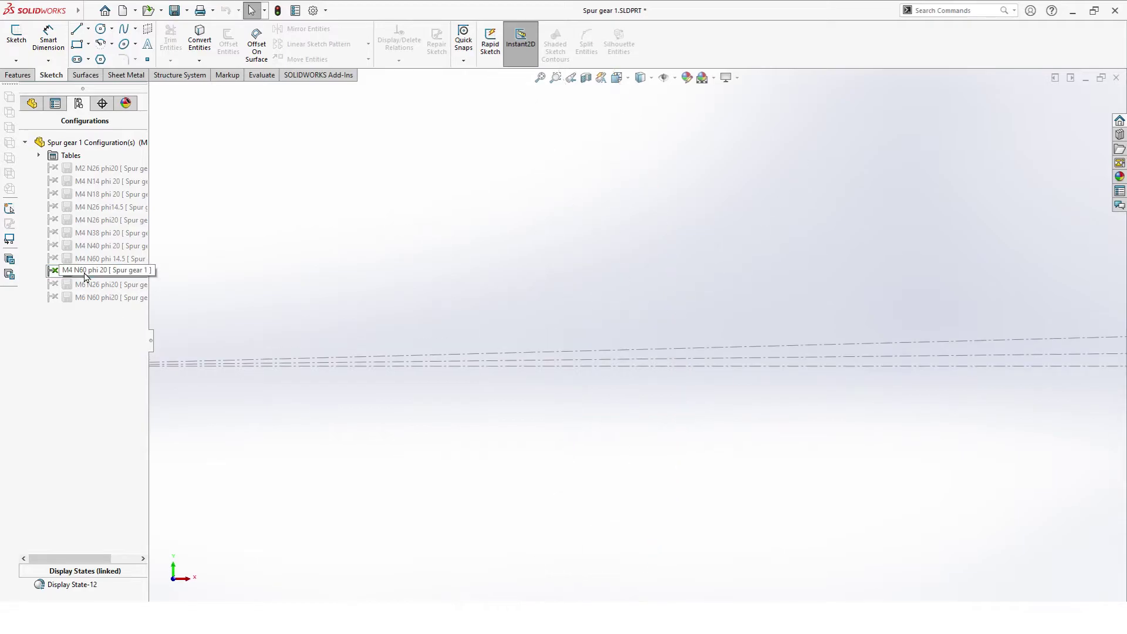
scroll(823, 336, "down", 6)
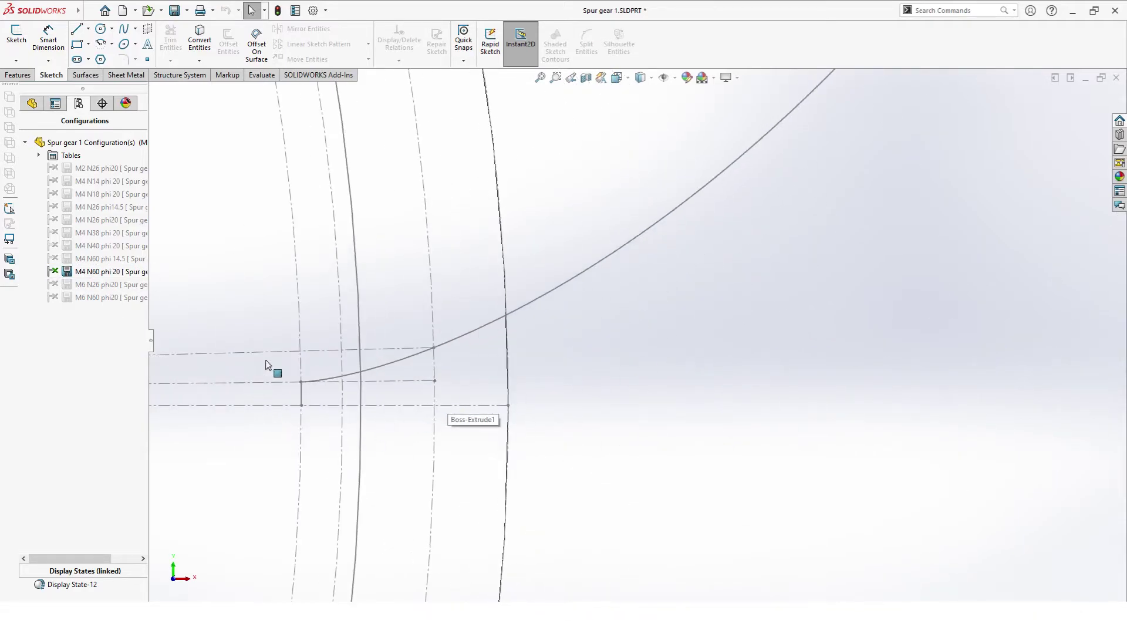
scroll(694, 365, "up", 4)
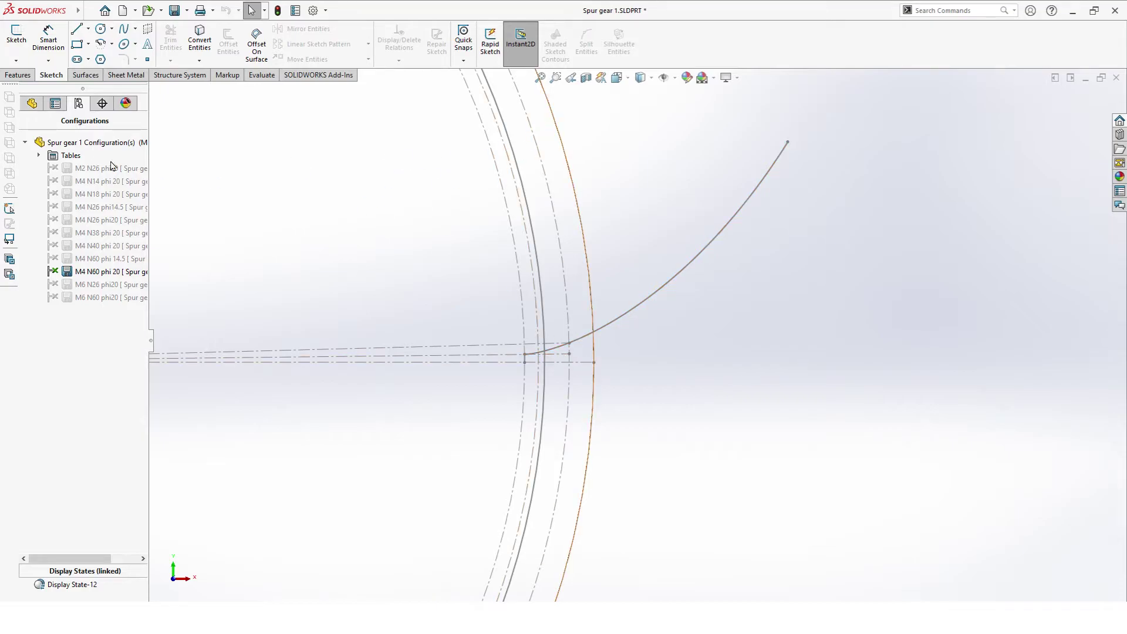
Step: Start a new sketch on the flat face of the gear blank
left_click(31, 103)
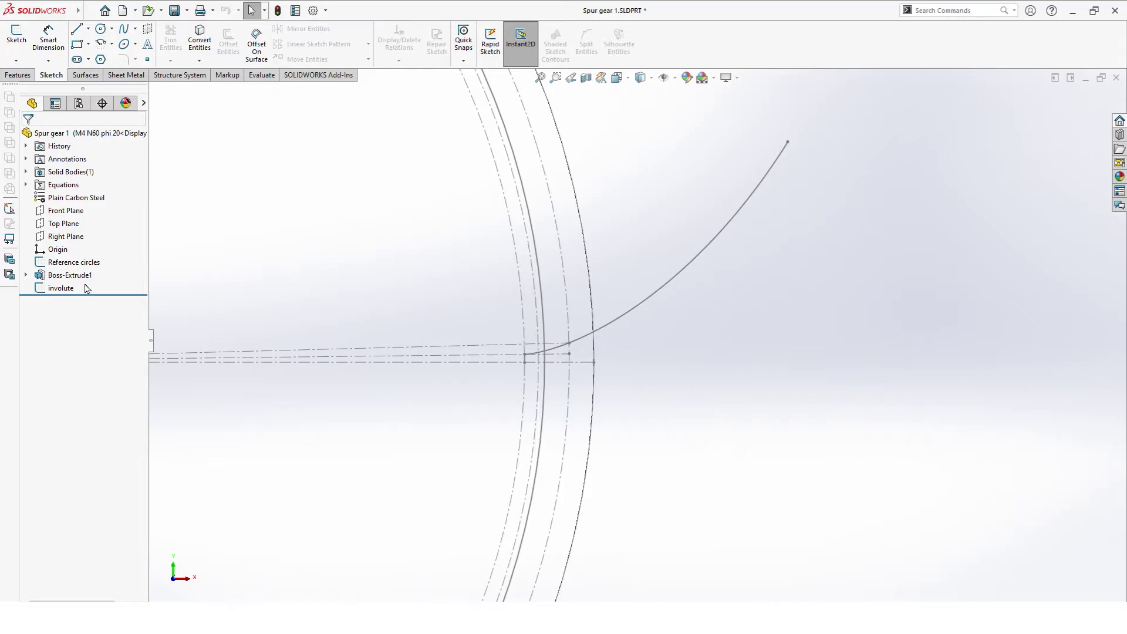
scroll(521, 288, "up", 2)
left_click(17, 35)
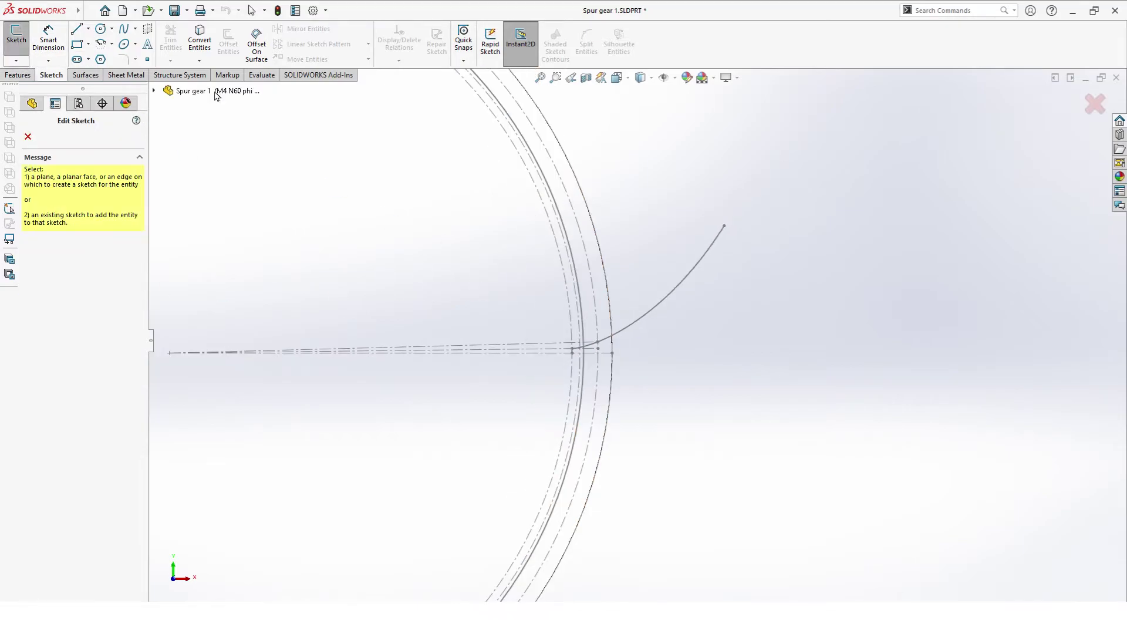
left_click(383, 235)
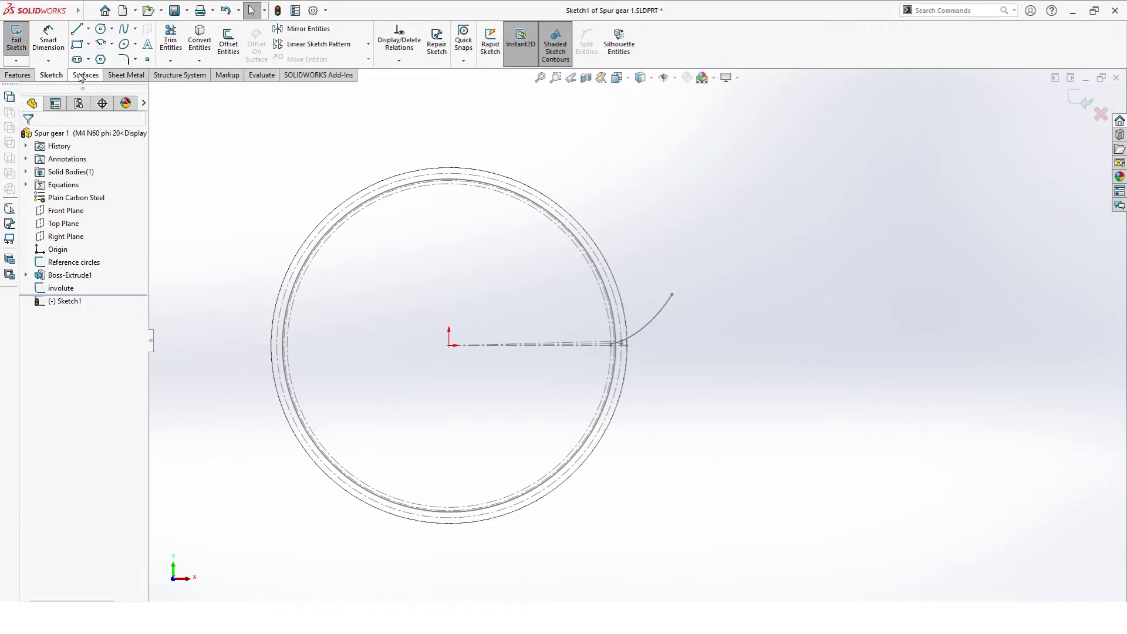
Step: Convert the involute curve into the new sketch and hide the original involute sketch
left_click(200, 42)
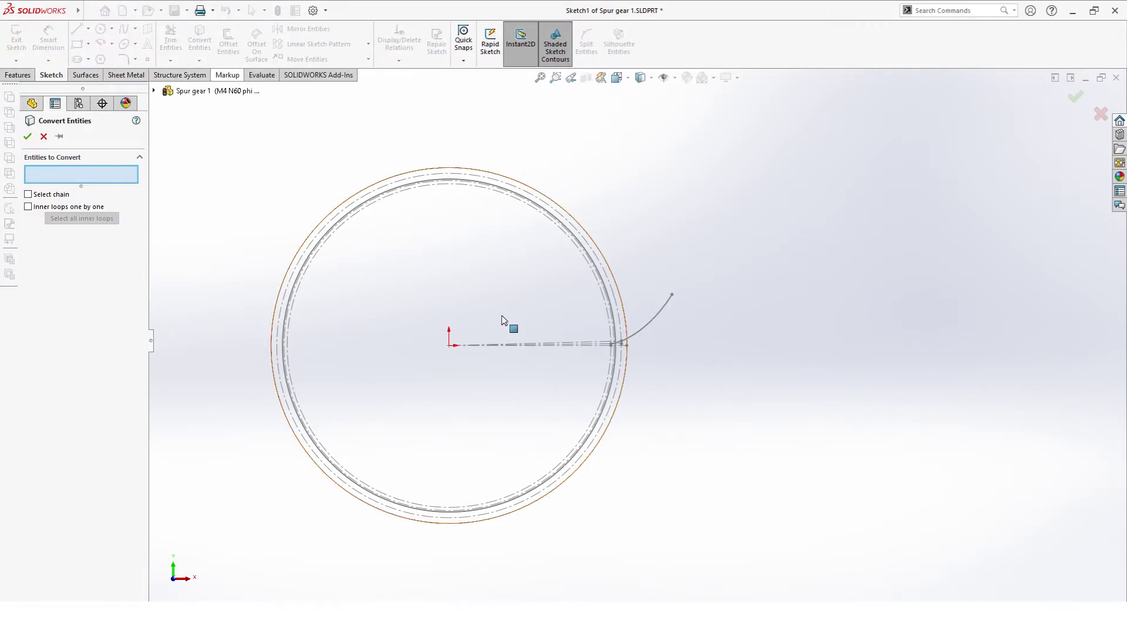
scroll(511, 323, "down", 4)
left_click(790, 348)
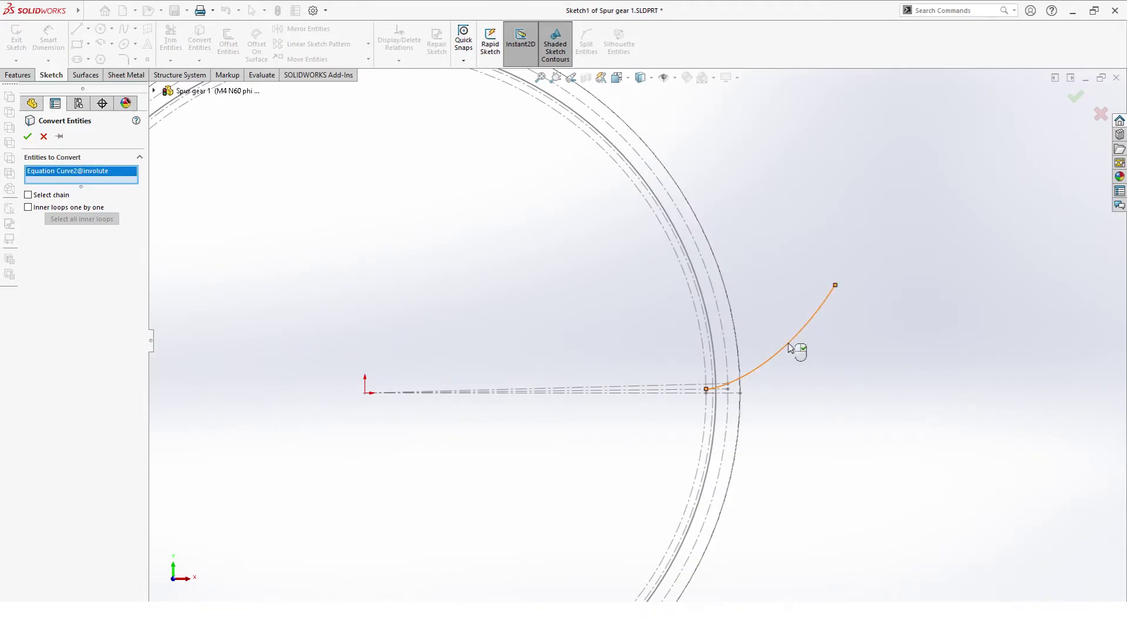
left_click(27, 136)
scroll(828, 399, "down", 3)
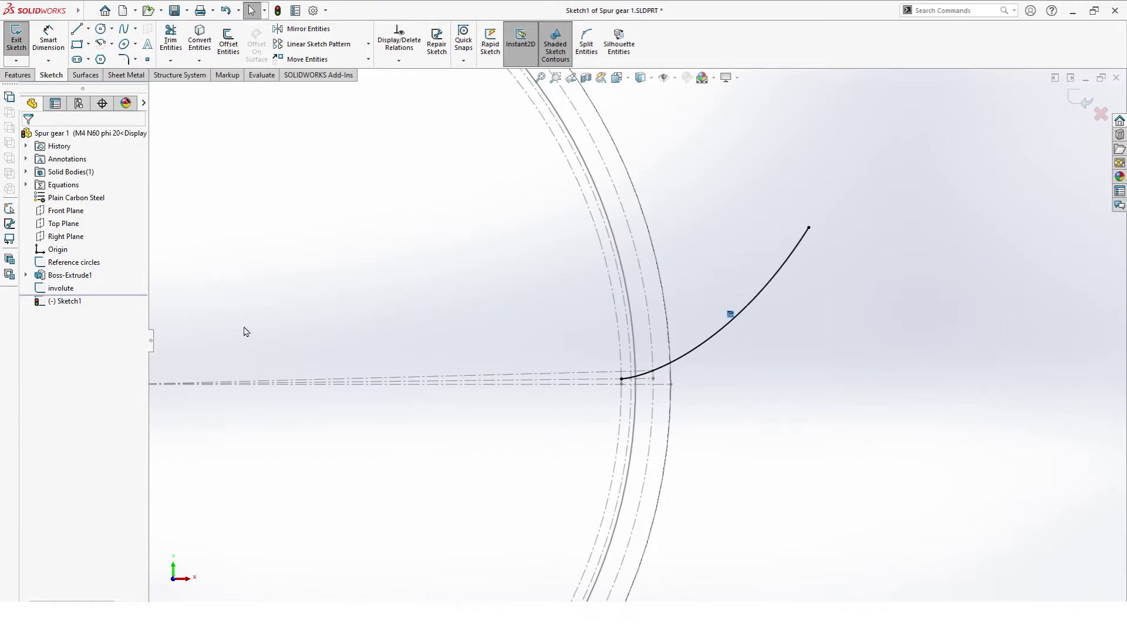
left_click(70, 288)
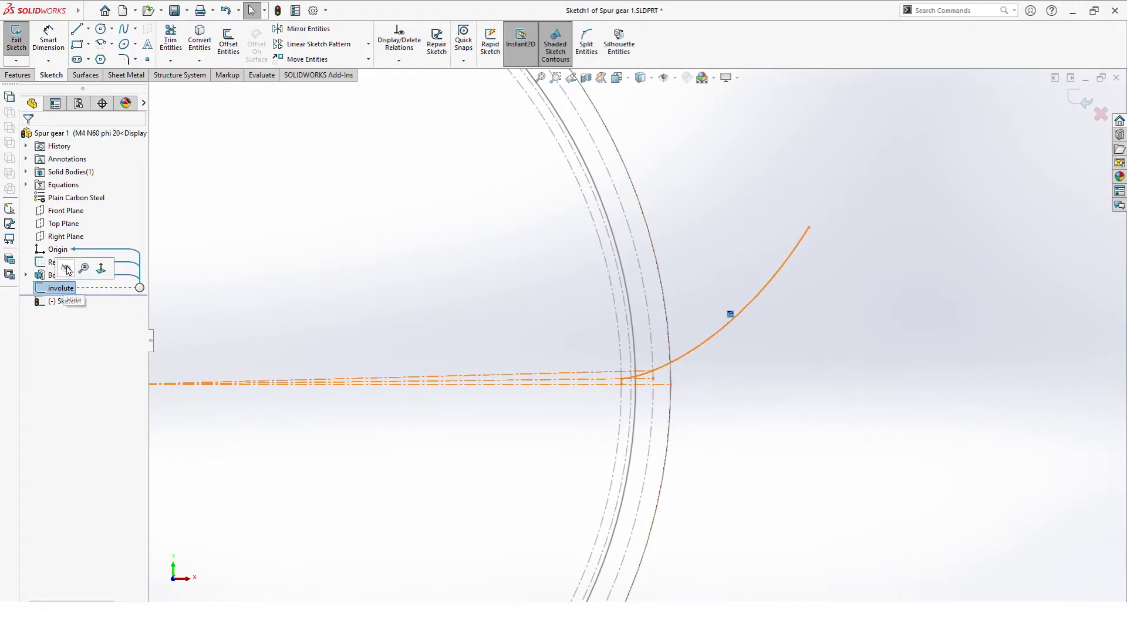
left_click(67, 265)
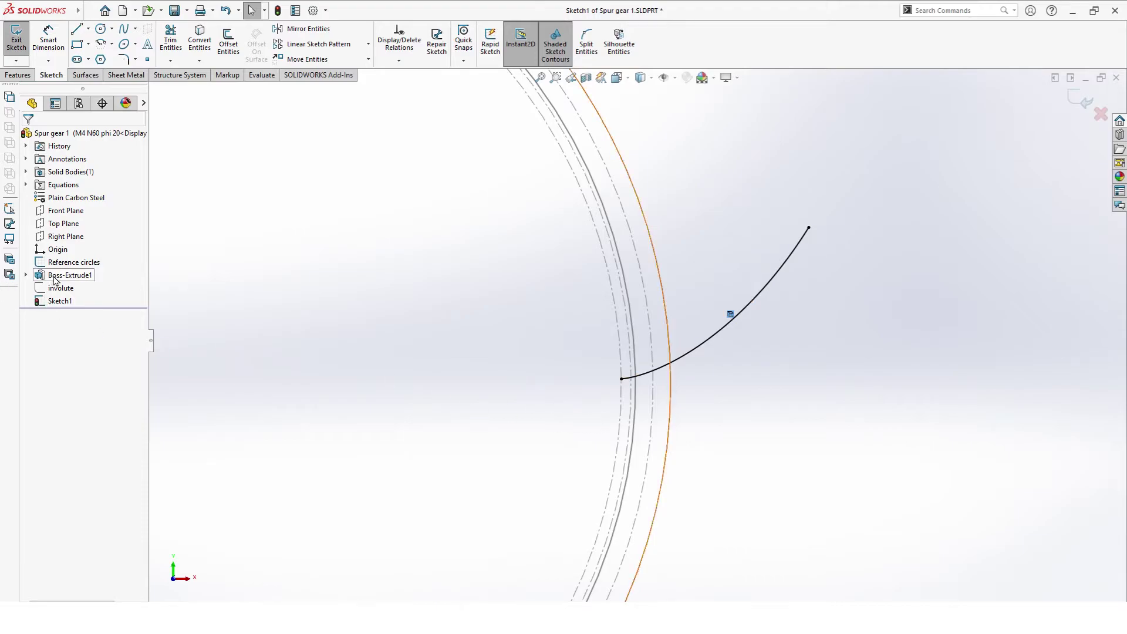
Step: Sketch a horizontal centerline about 124 mm long from the origin to the gear blank's outer circle
scroll(490, 381, "up", 4)
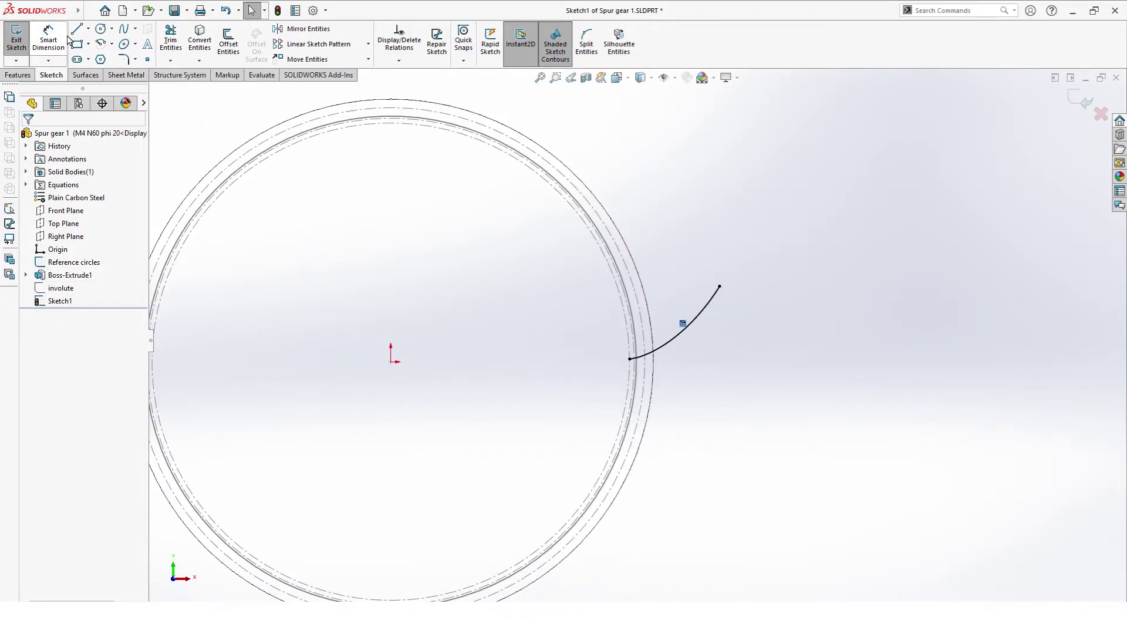
left_click(88, 31)
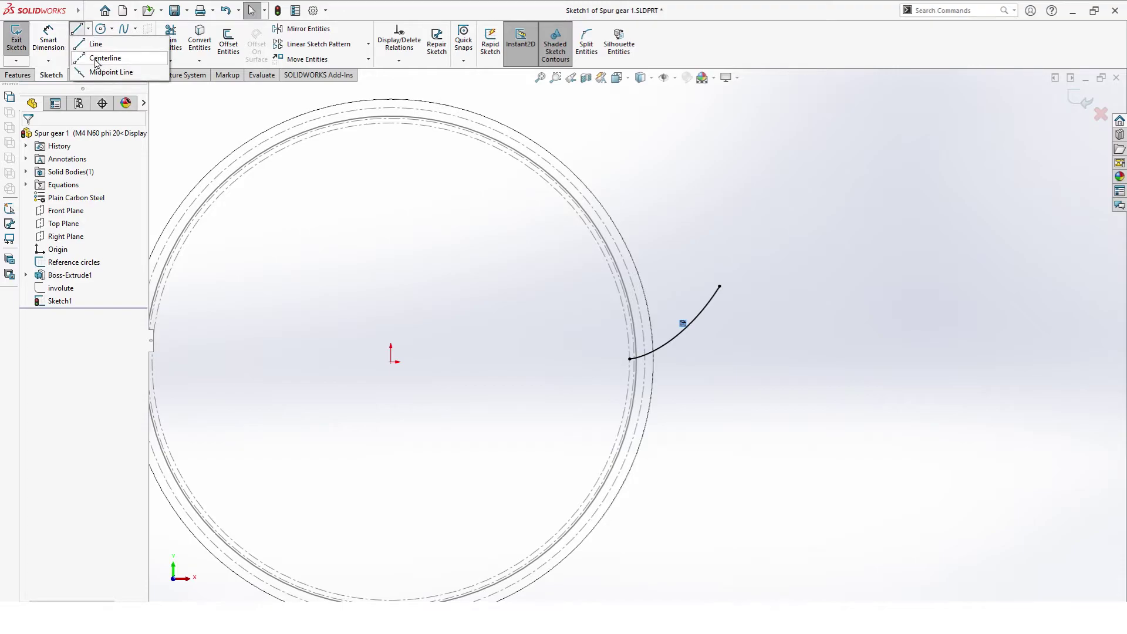
left_click(96, 59)
scroll(491, 375, "down", 1)
left_click(371, 360)
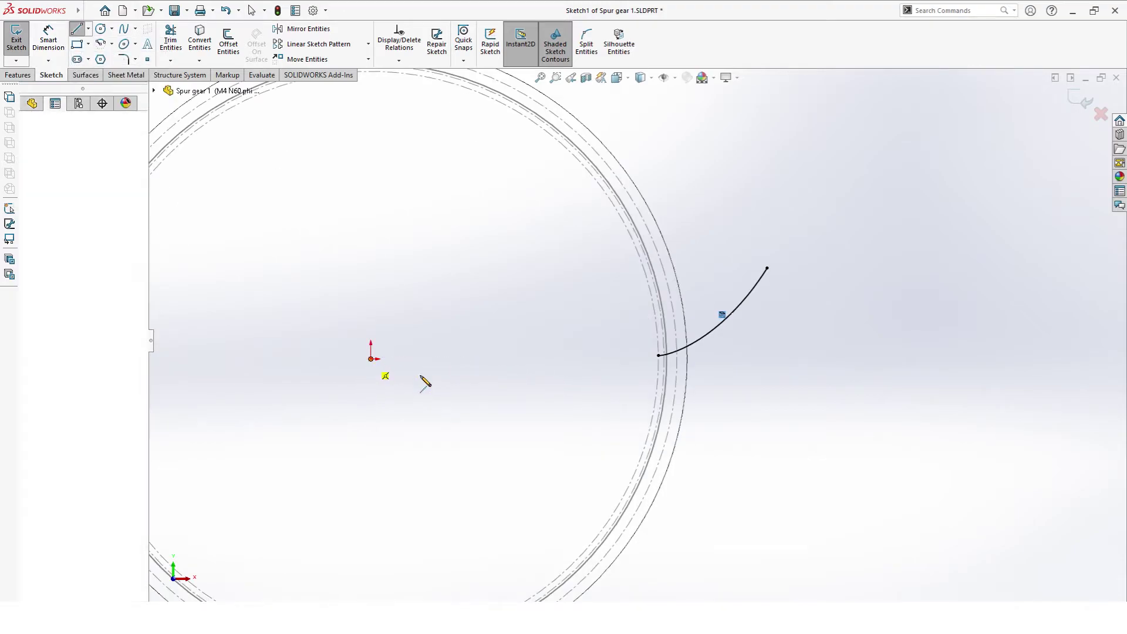
scroll(537, 397, "down", 5)
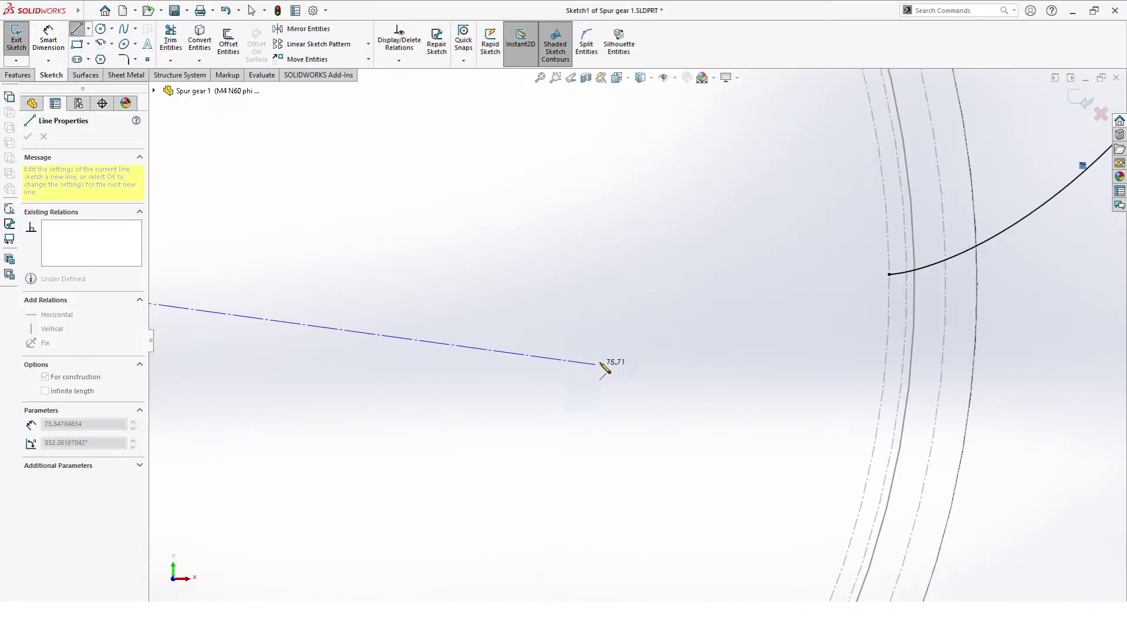
left_click(977, 284)
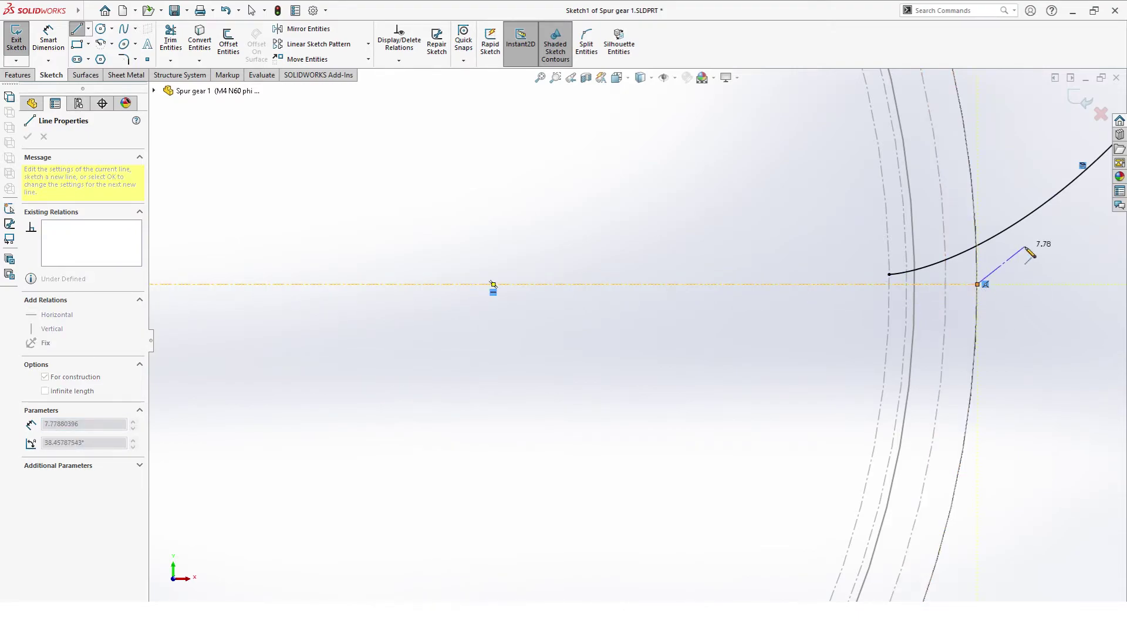
key("Escape")
left_click(874, 284)
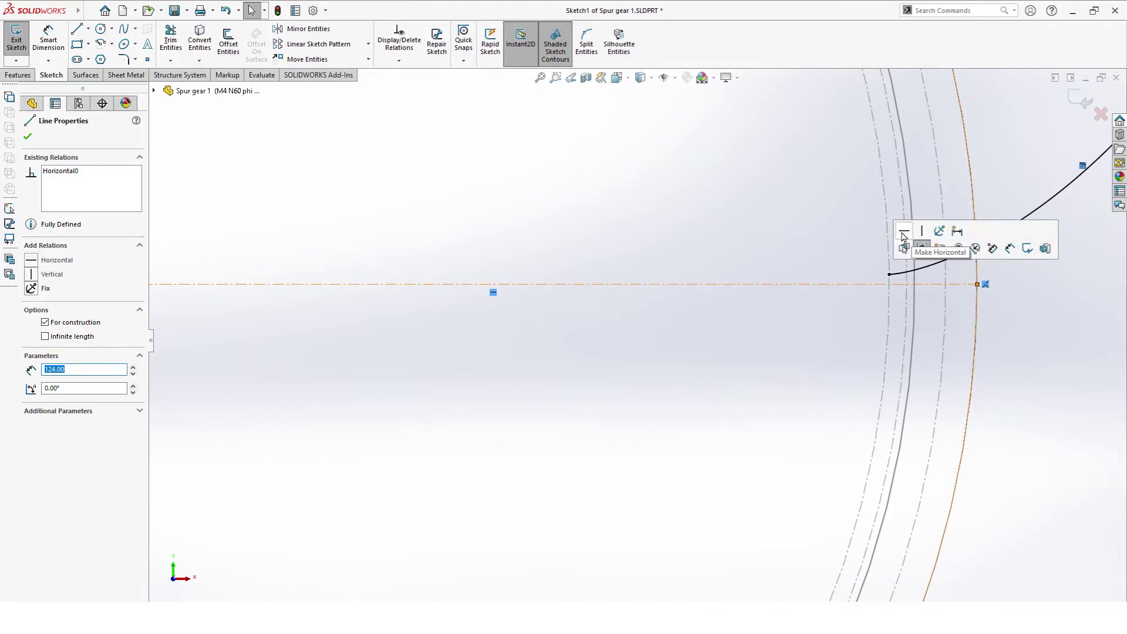
left_click(1028, 398)
Step: Sketch a second centerline from the origin up to the outer circle, about 16° above the horizontal one
scroll(879, 361, "up", 2)
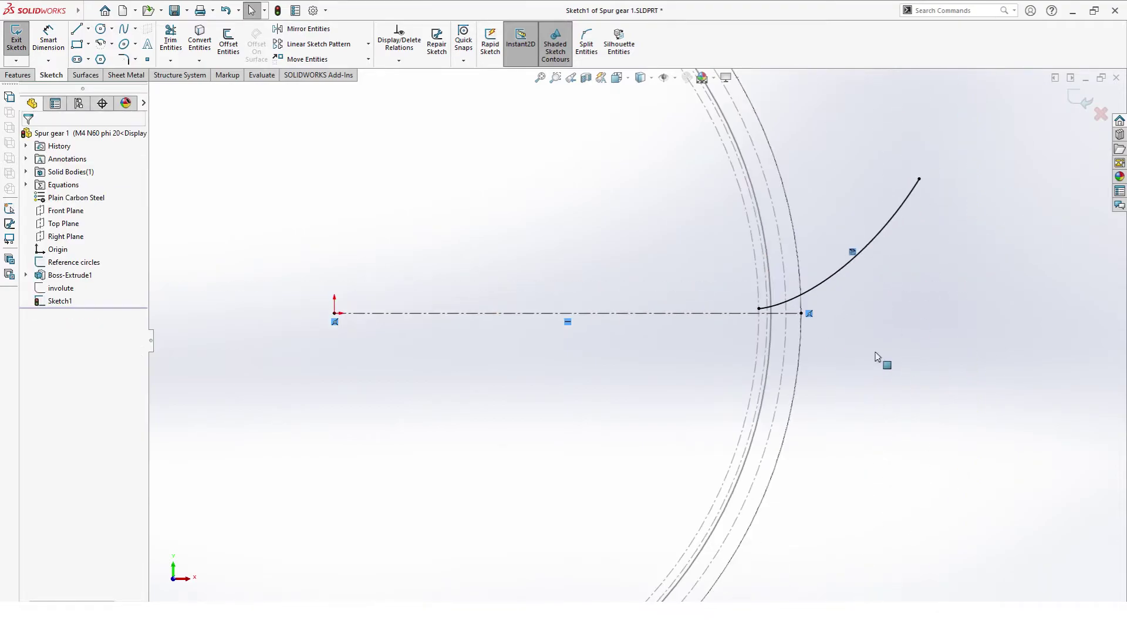
scroll(796, 397, "up", 2)
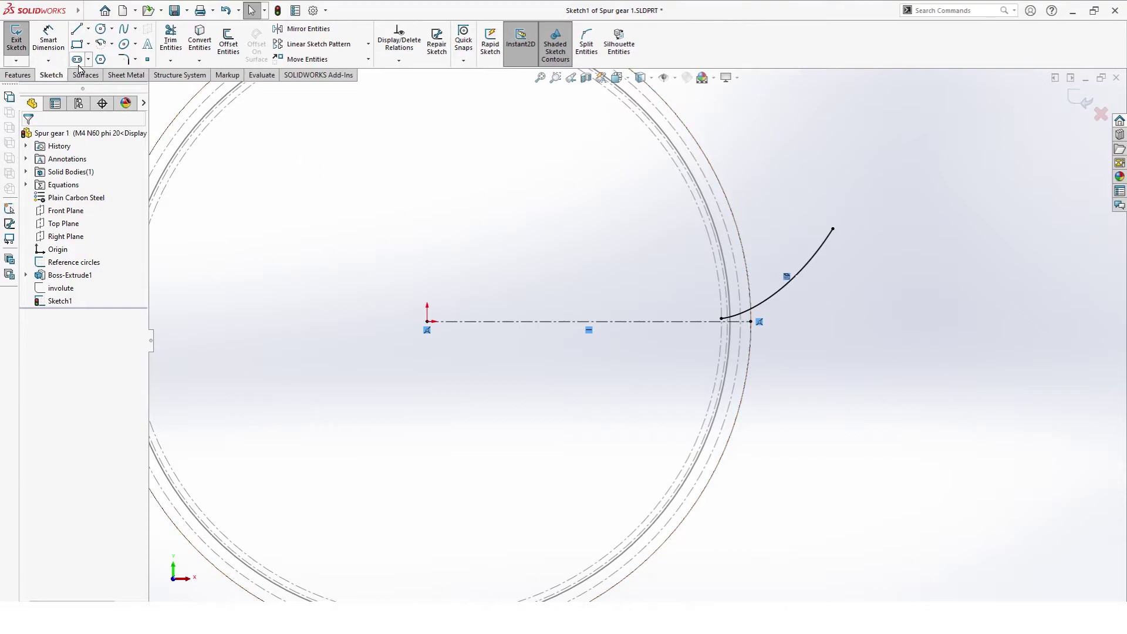
left_click(88, 28)
left_click(101, 59)
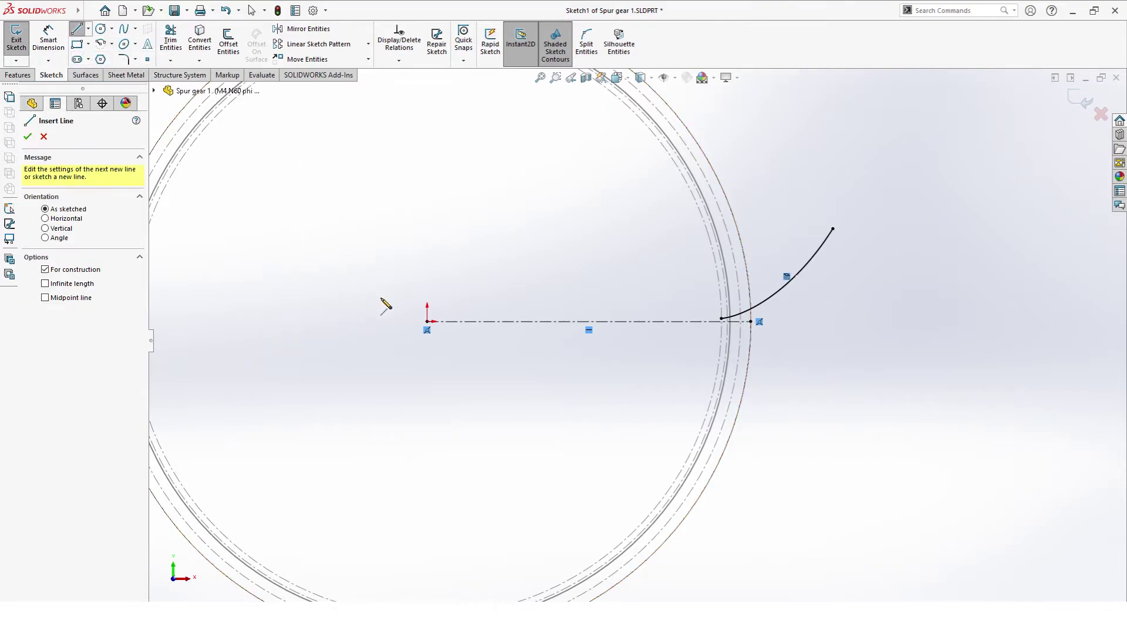
left_click(428, 321)
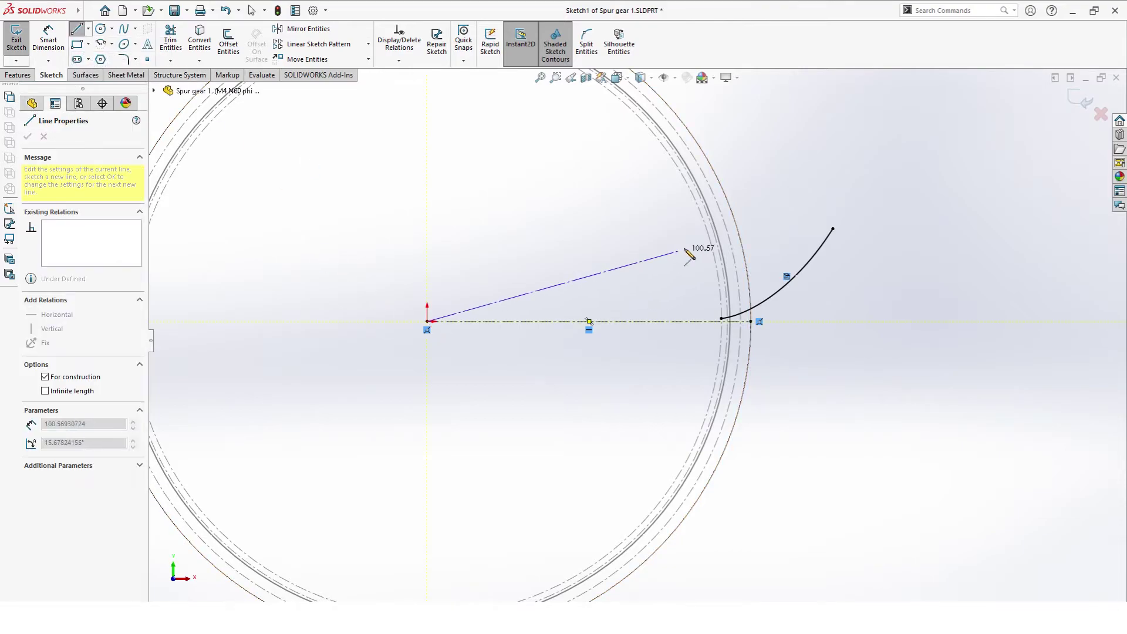
left_click(738, 233)
key("Escape")
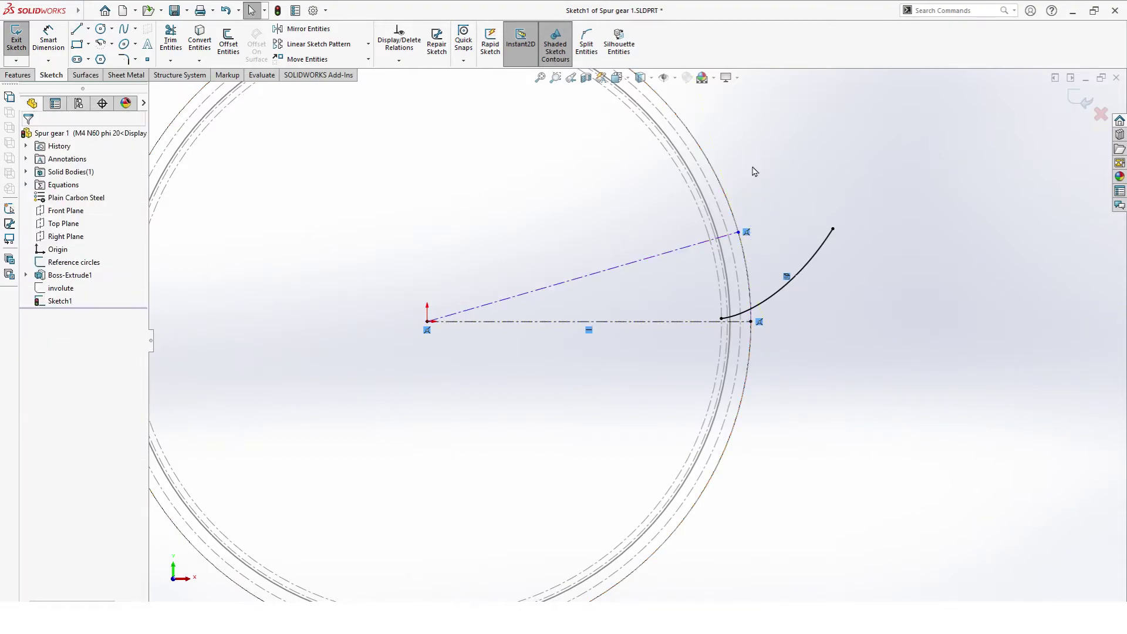
Step: Dimension the angle between the two centerlines and set it to 30°
left_click(48, 40)
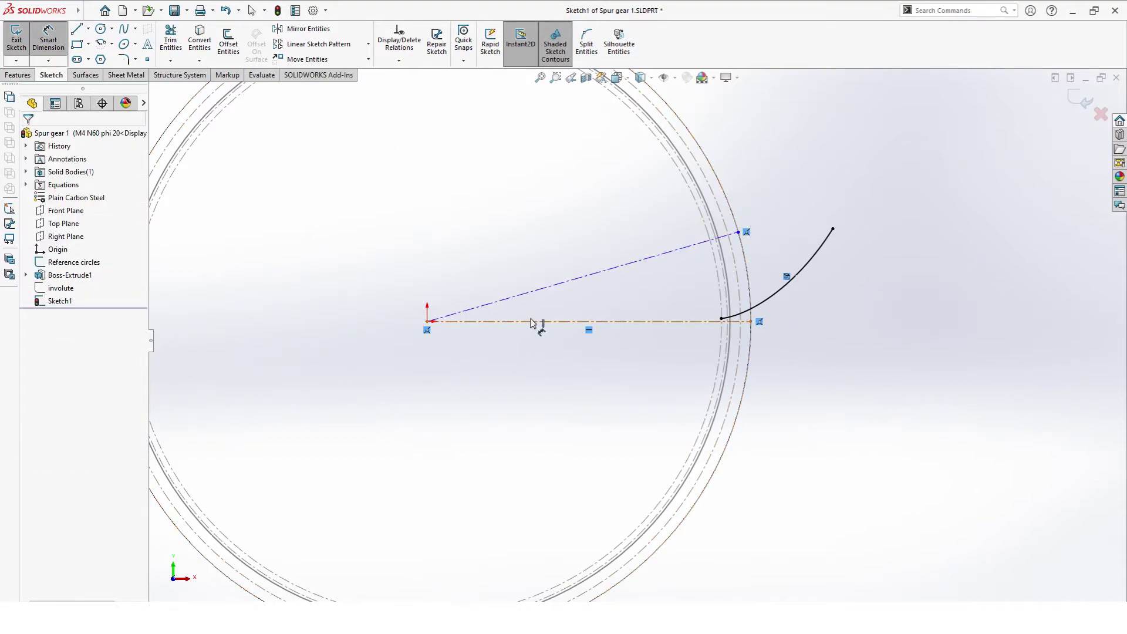
left_click(531, 321)
left_click(526, 295)
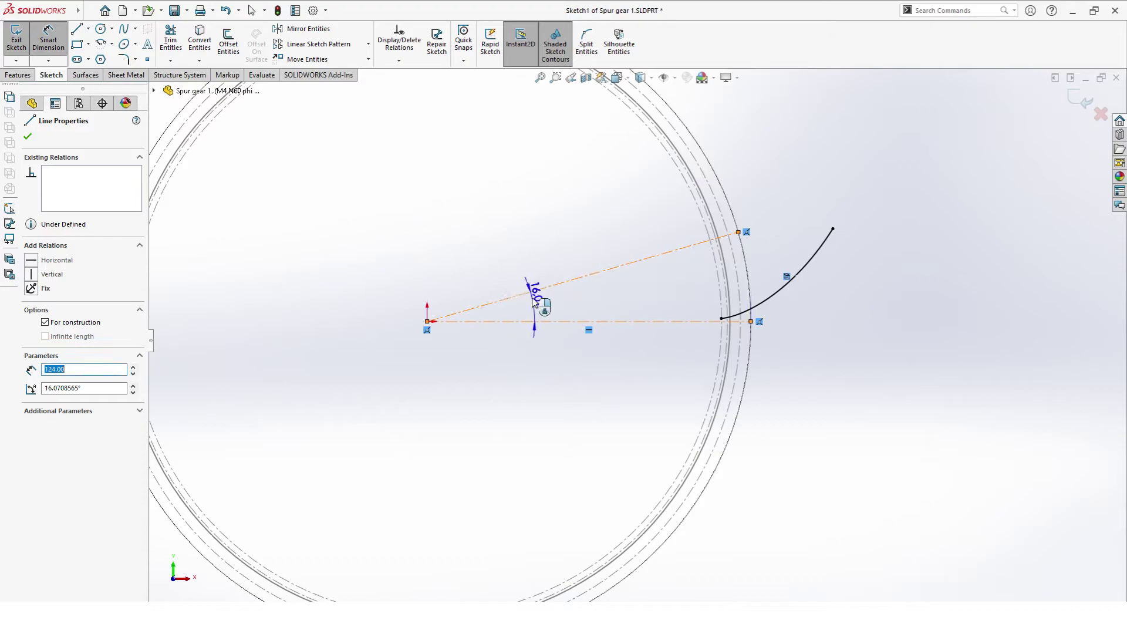
left_click(547, 295)
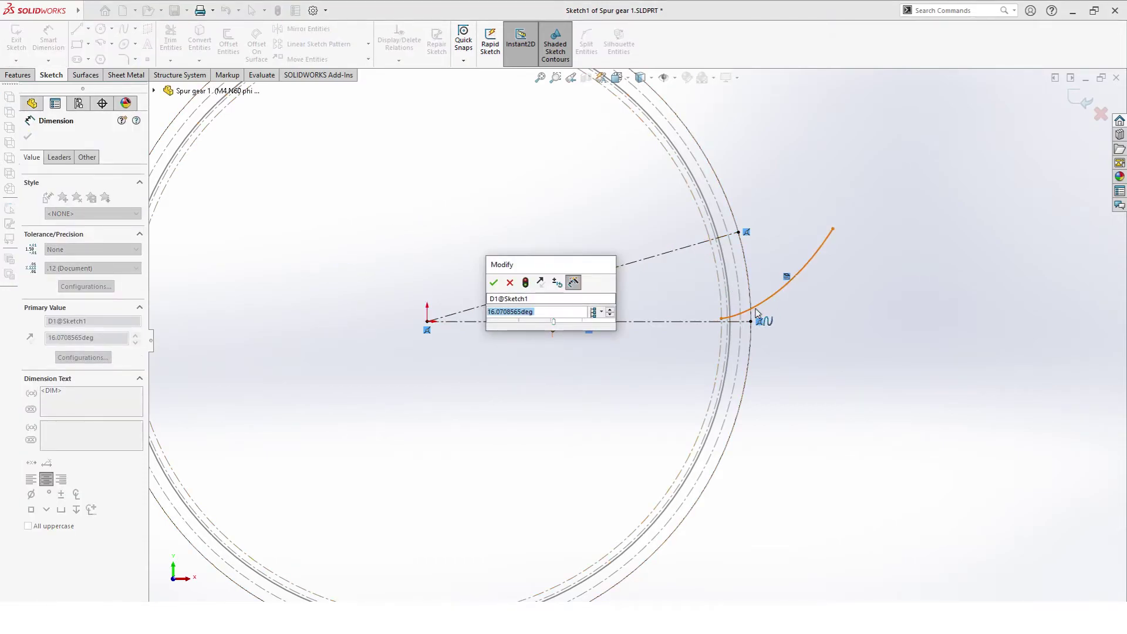
type("30")
key("Return")
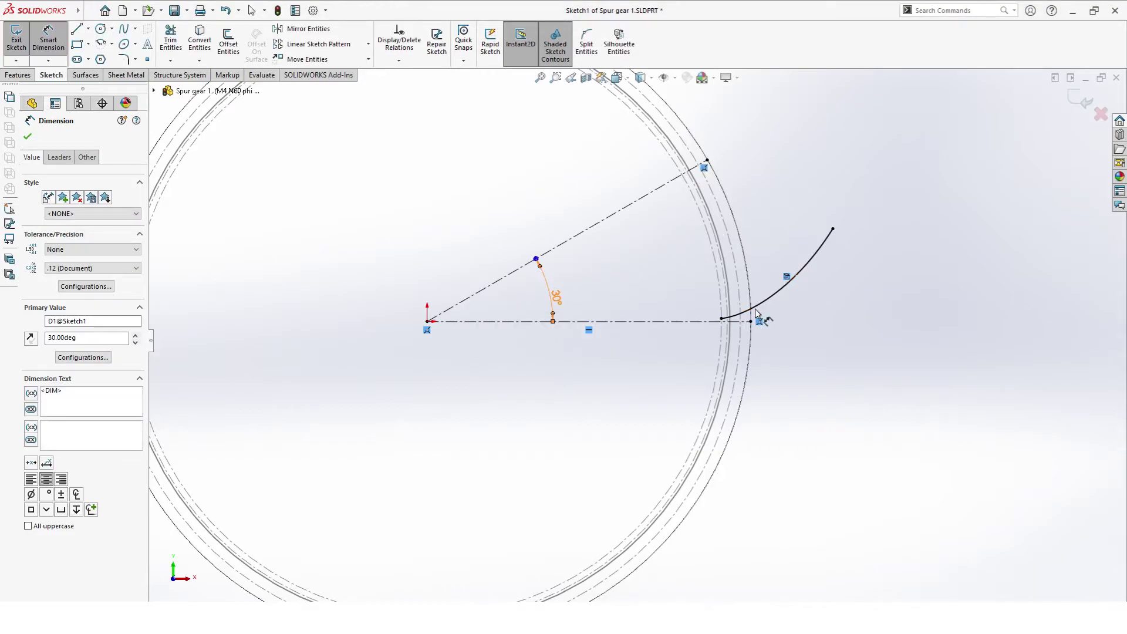
left_click(862, 378)
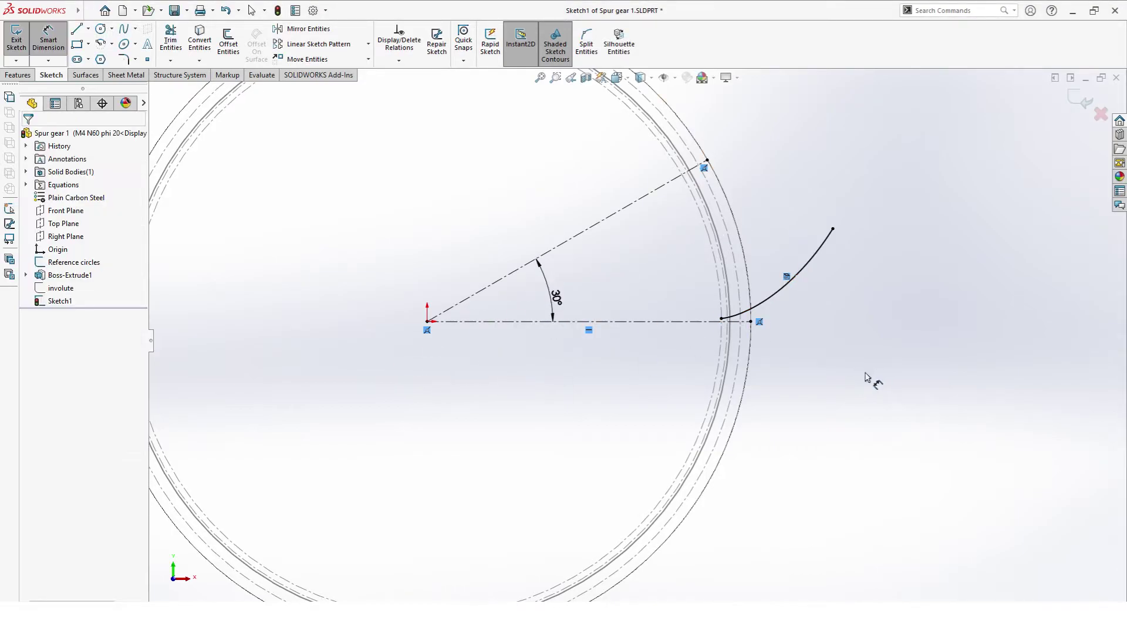
Step: Sketch a centerpoint arc about the origin, roughly 75 mm in radius, from the horizontal centerline to the angled one
left_click(111, 44)
left_click(135, 59)
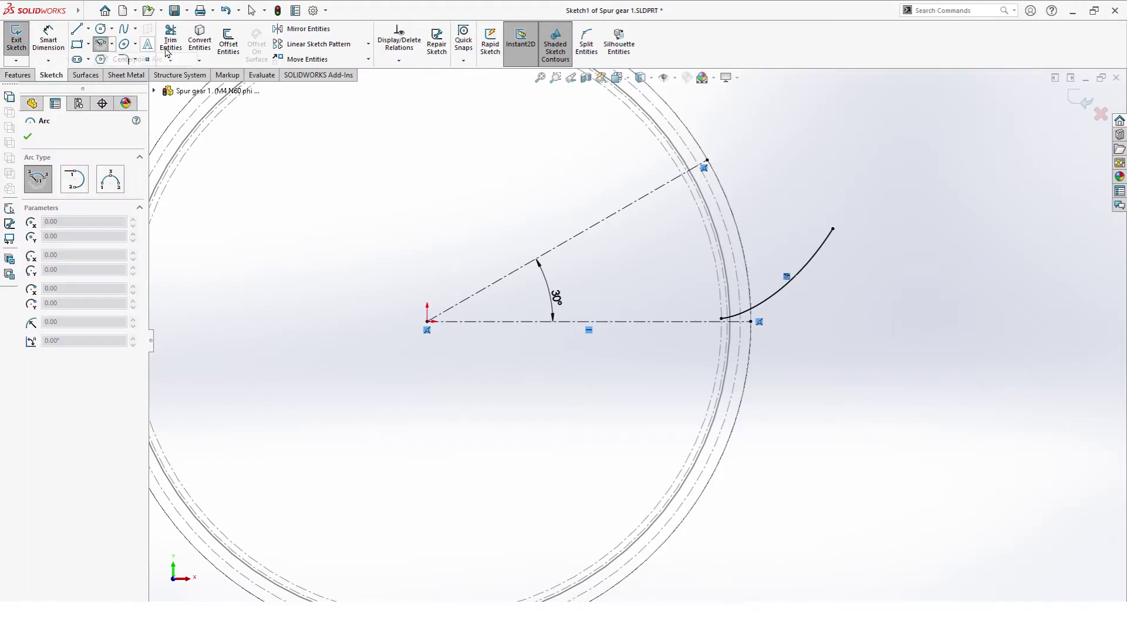
left_click(427, 321)
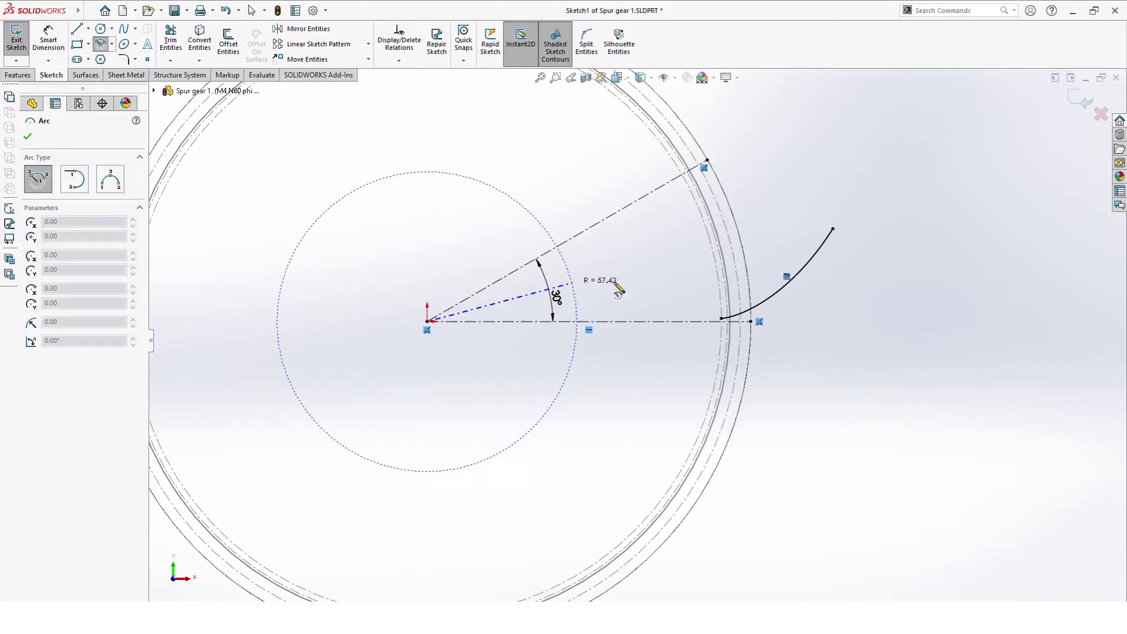
left_click(624, 321)
left_click(598, 223)
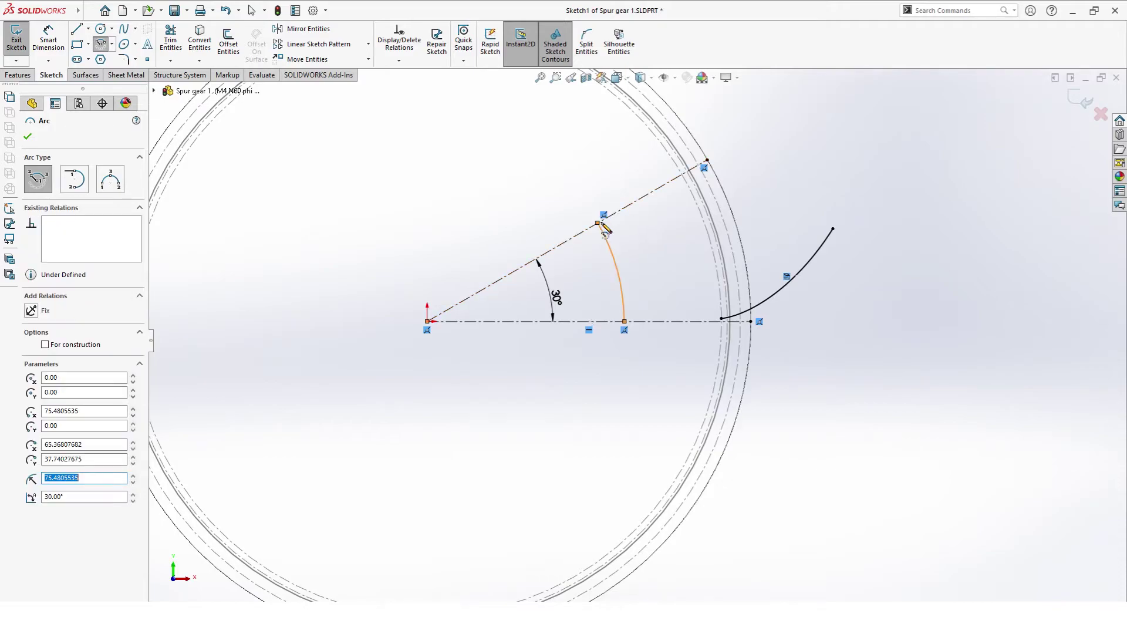
key("Escape")
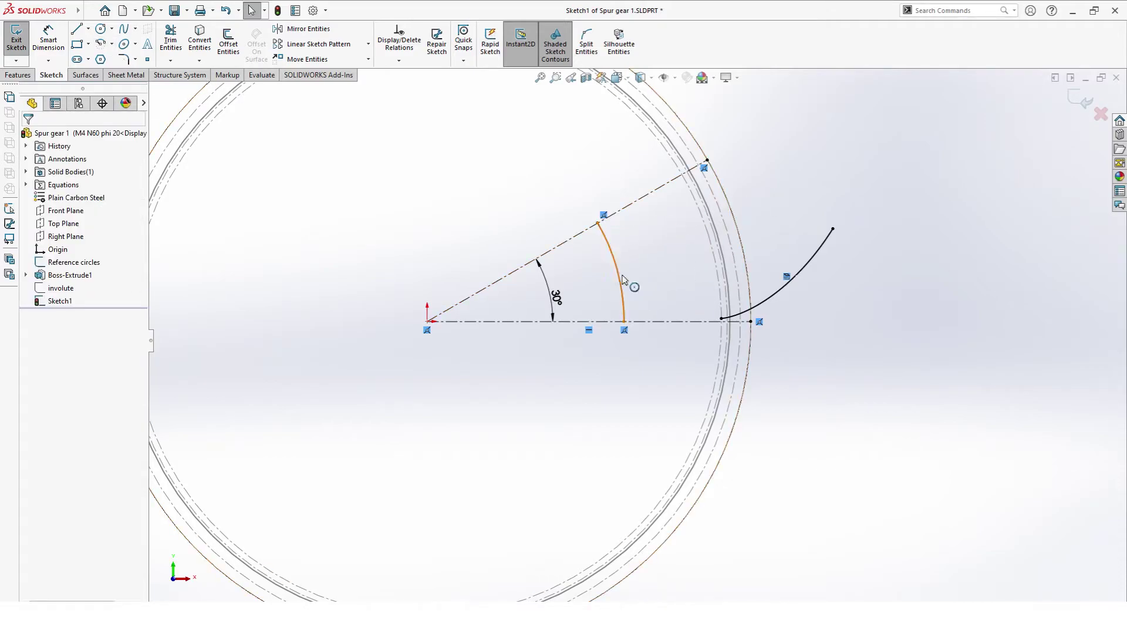
Step: Dimension the arc's radius, link it to the global variable "involute trim circle", and review that variable's equation
left_click(48, 40)
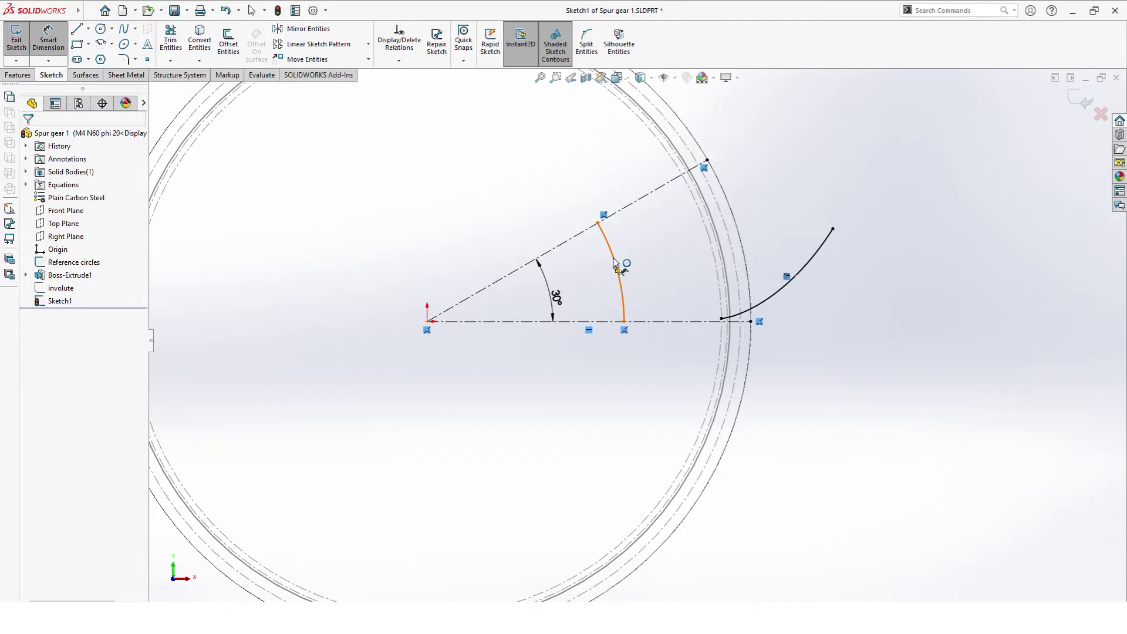
left_click(614, 262)
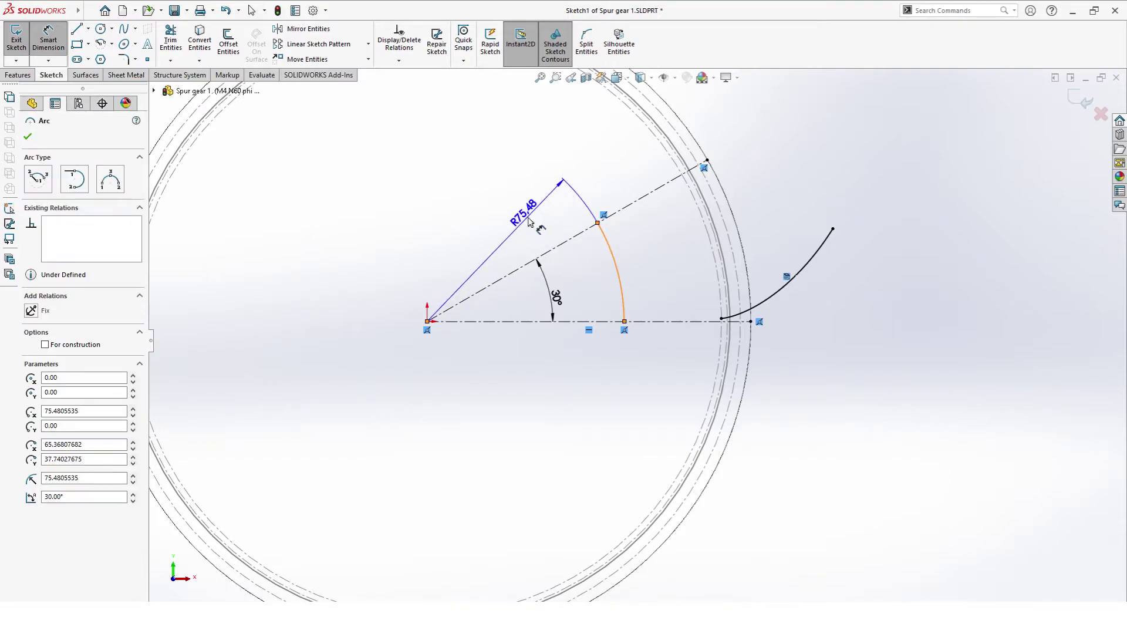
left_click(577, 281)
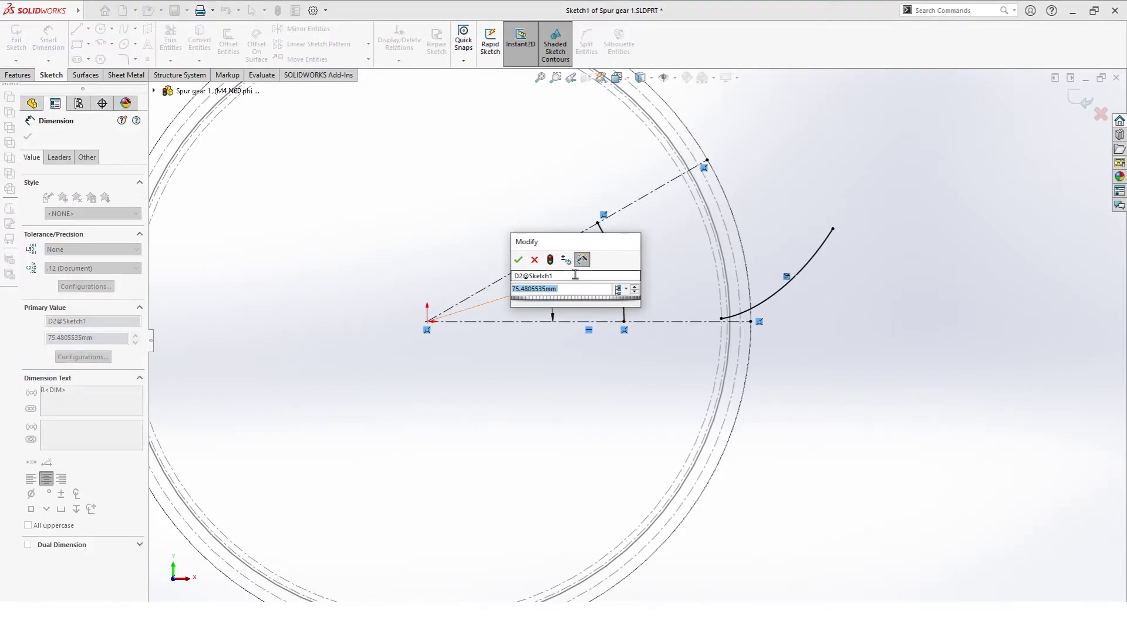
type("=")
mouse_move(615, 303)
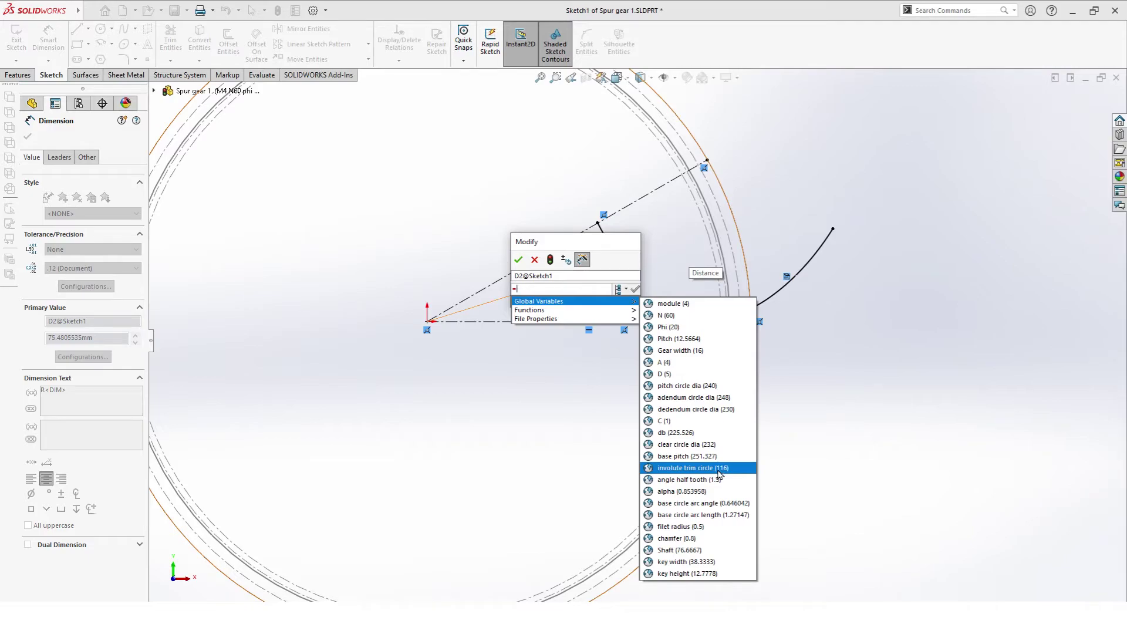
left_click(692, 468)
left_click(635, 288)
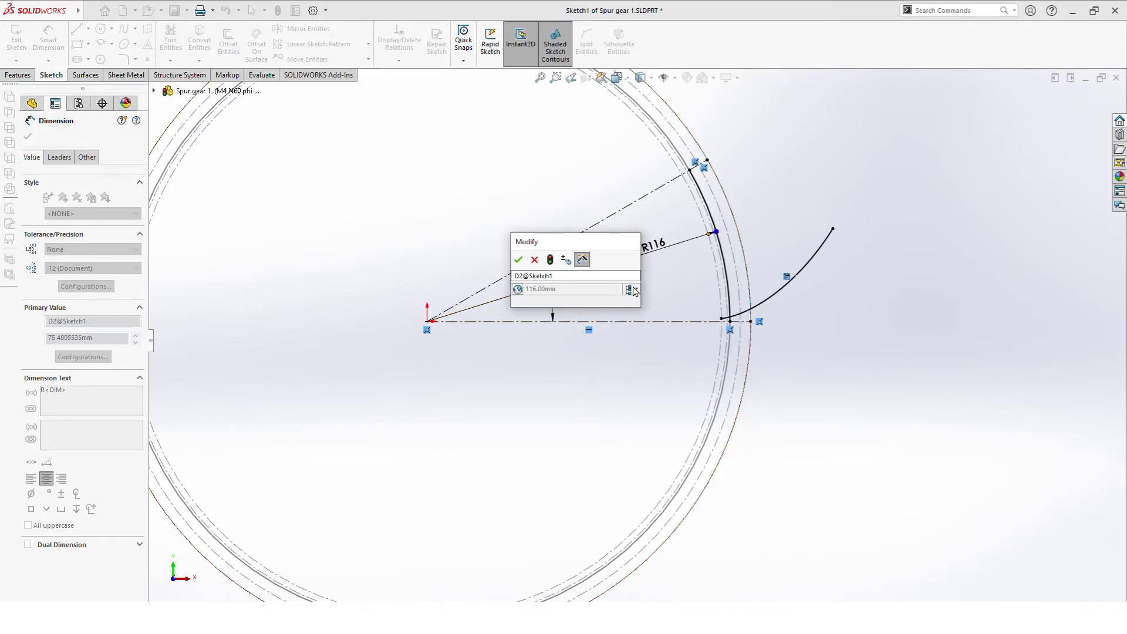
left_click(518, 260)
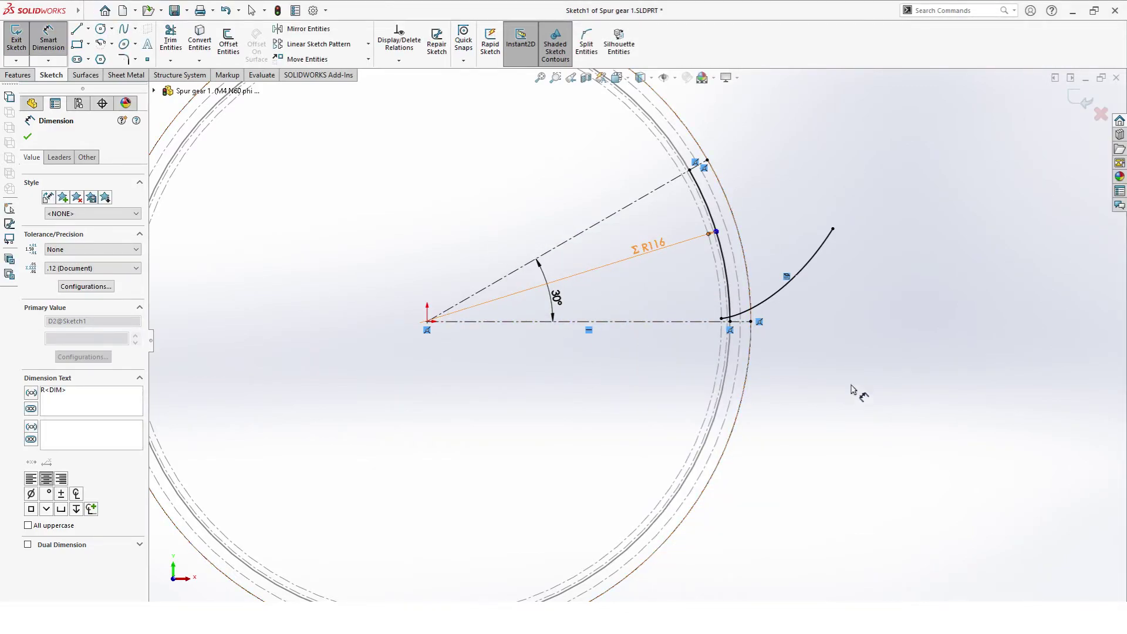
left_click(28, 138)
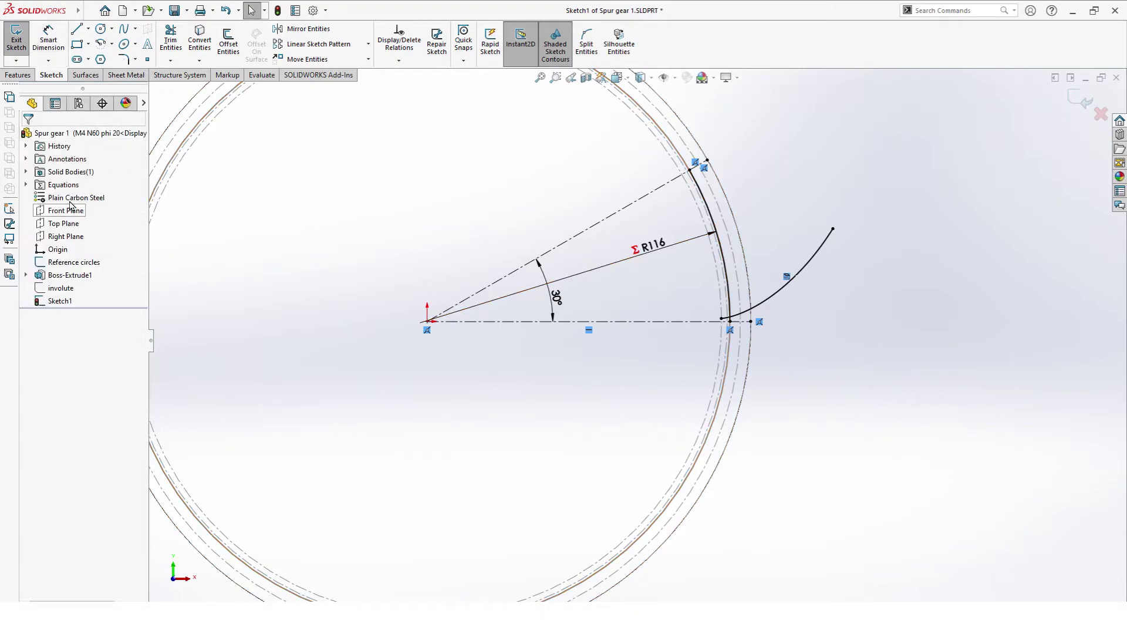
double_click(480, 306)
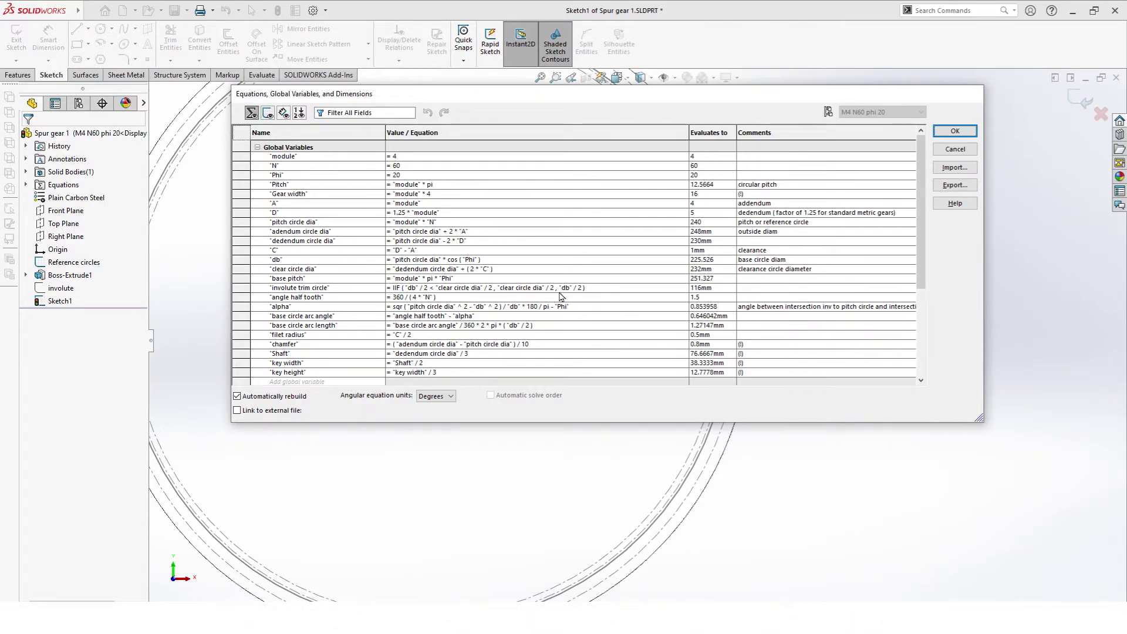
left_click(960, 132)
Step: Trim away the part of the involute curve inside the R116 arc and finish the sketch
scroll(698, 359, "down", 5)
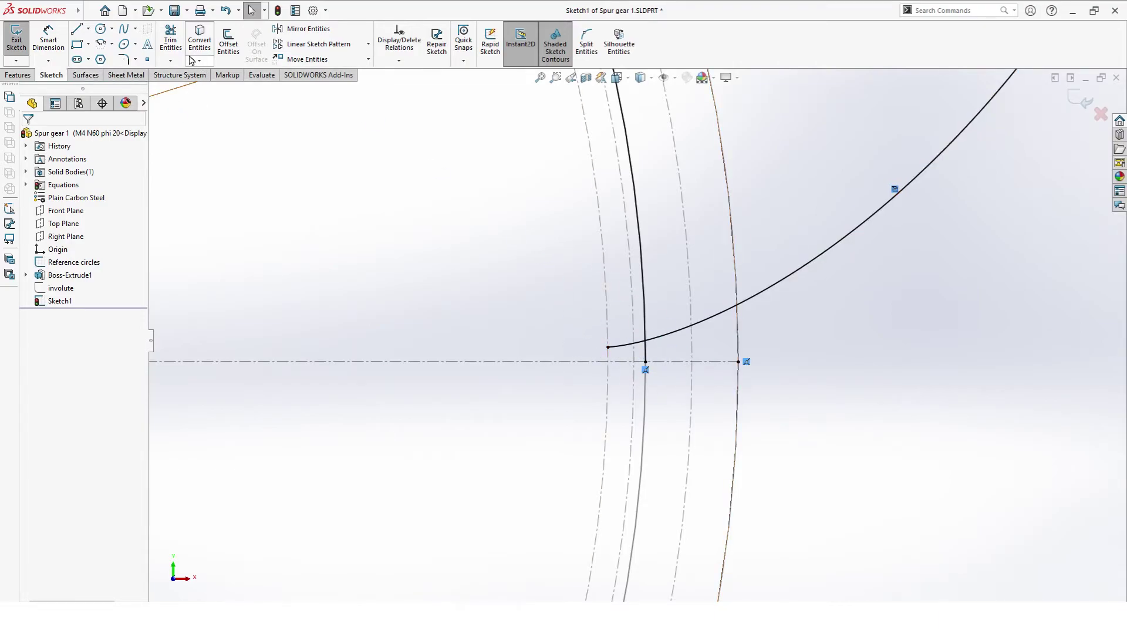
left_click(170, 41)
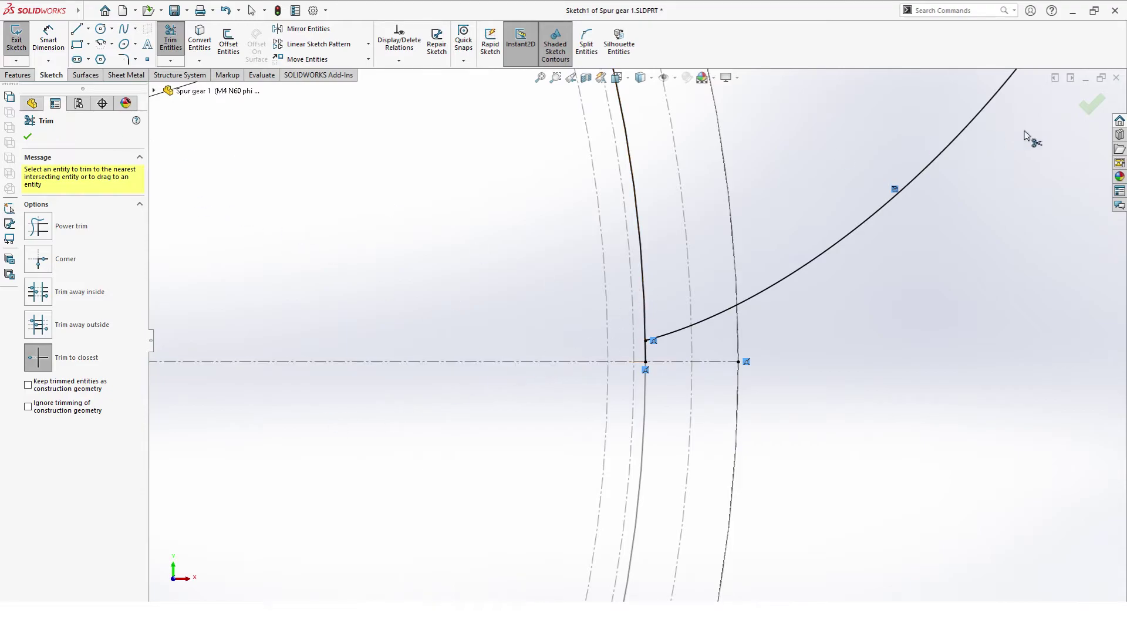
left_click(1090, 105)
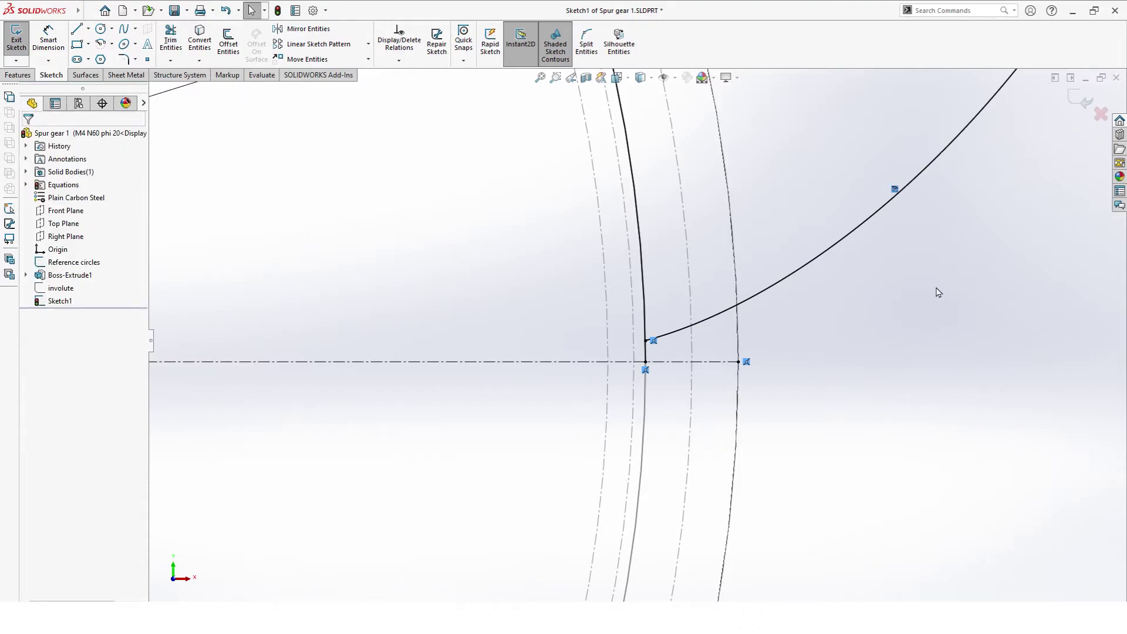
key("z")
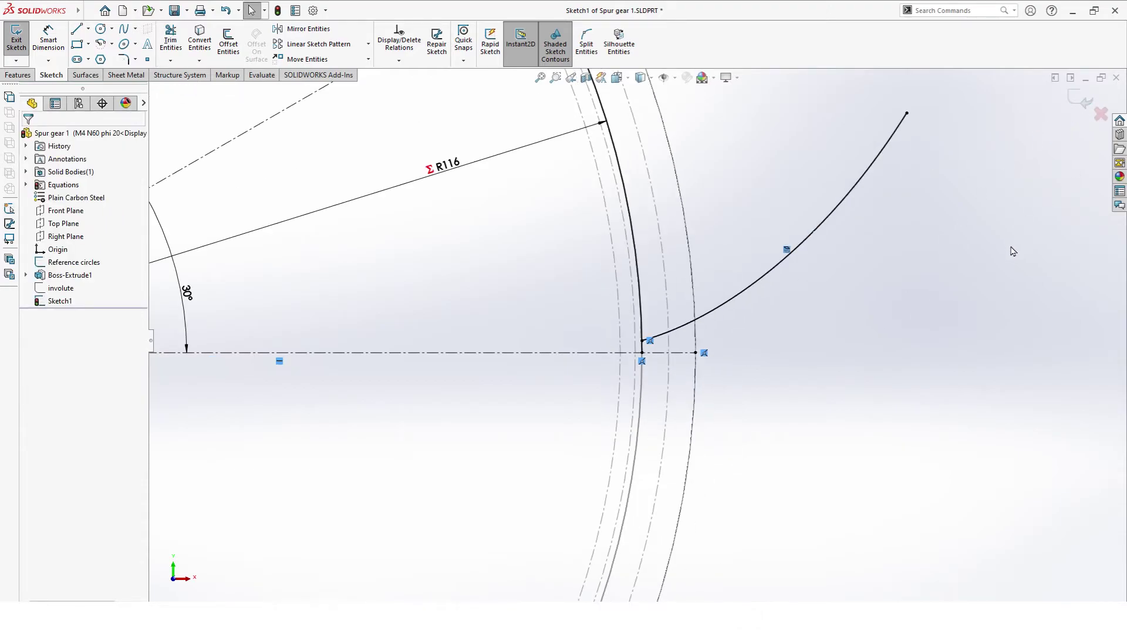
left_click(1082, 101)
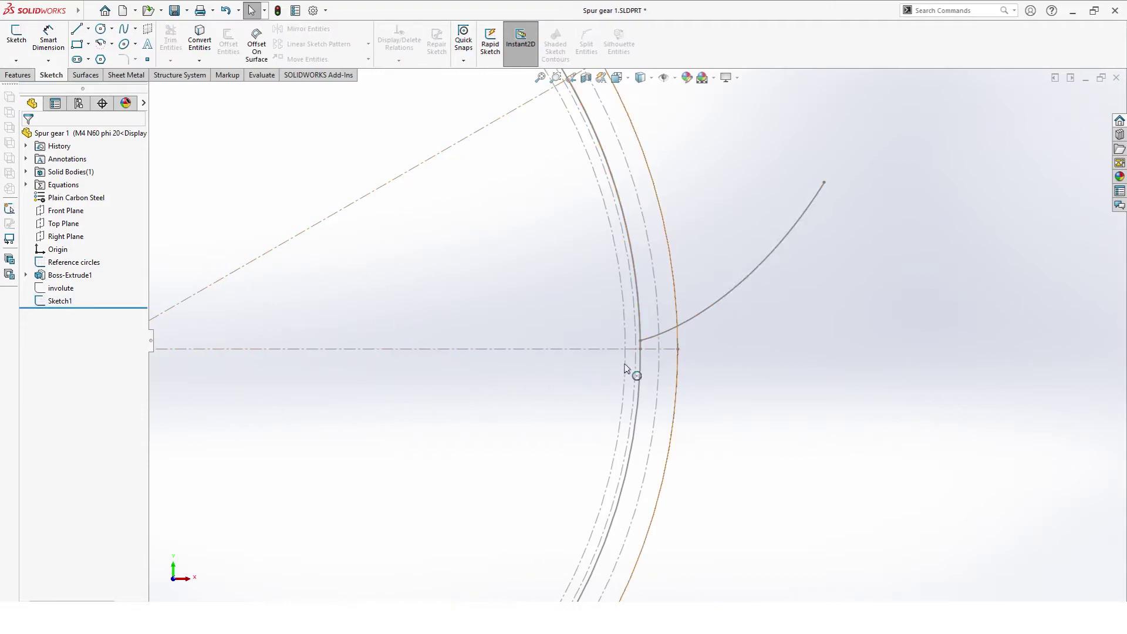
Step: Activate the M4 N26 phi20 configuration, check the trimmed involute against the reference circles, and save the part
scroll(669, 371, "up", 2)
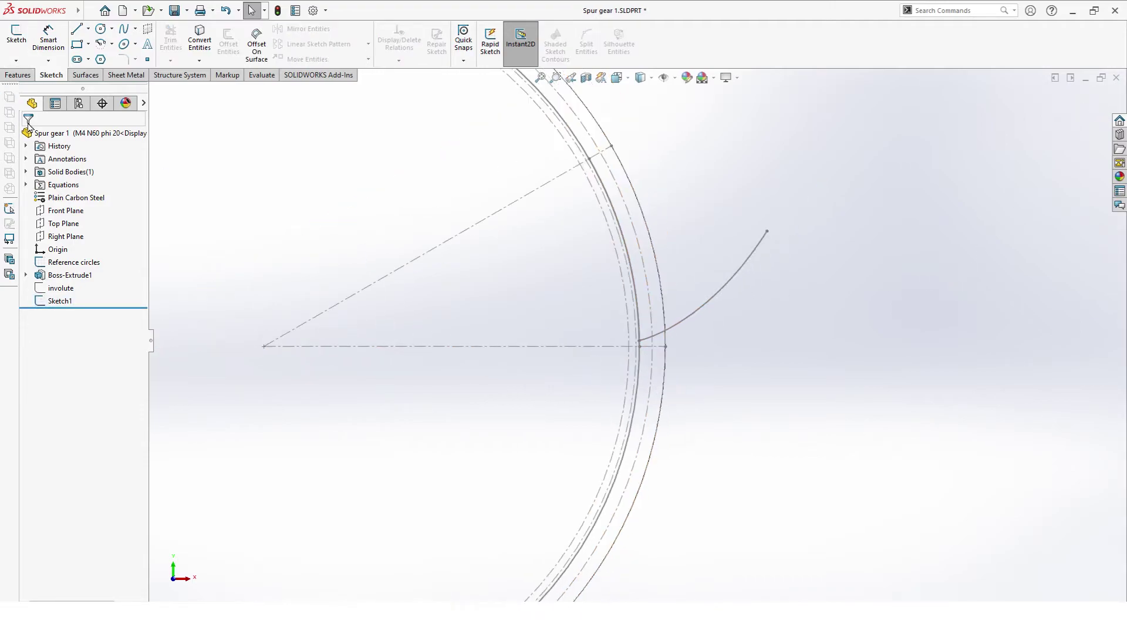
left_click(78, 104)
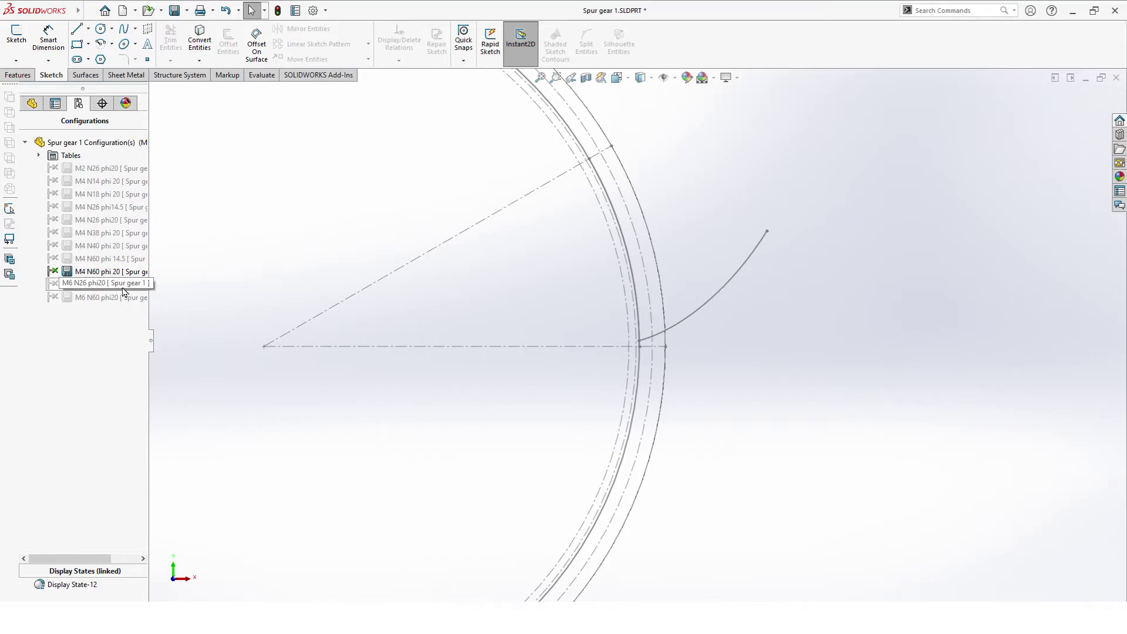
double_click(94, 220)
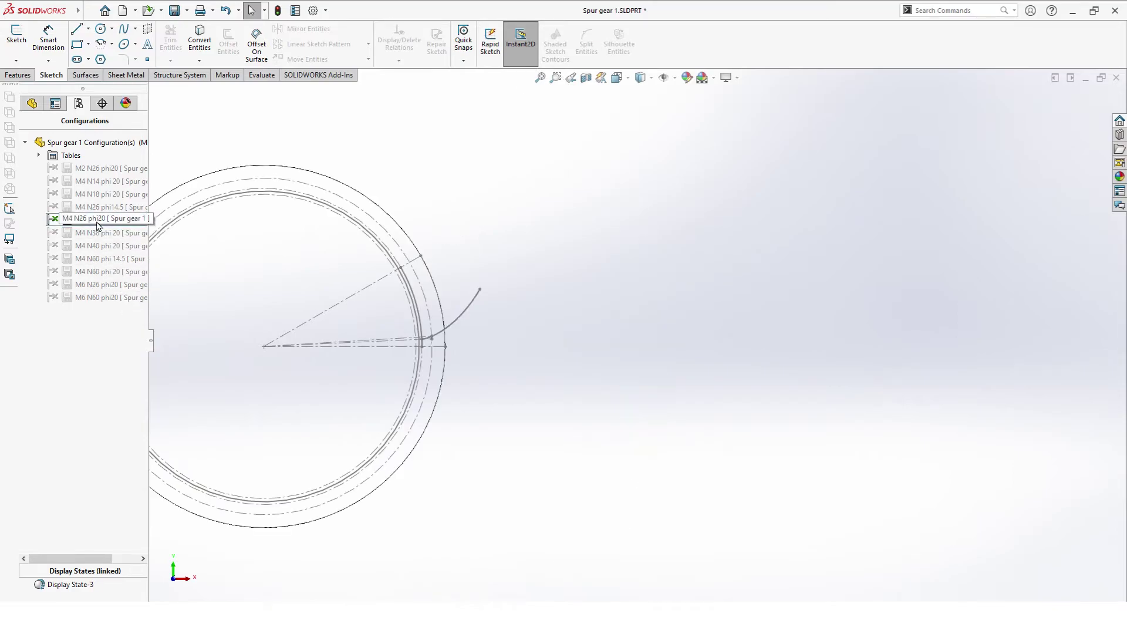
scroll(410, 351, "down", 3)
scroll(594, 334, "down", 1)
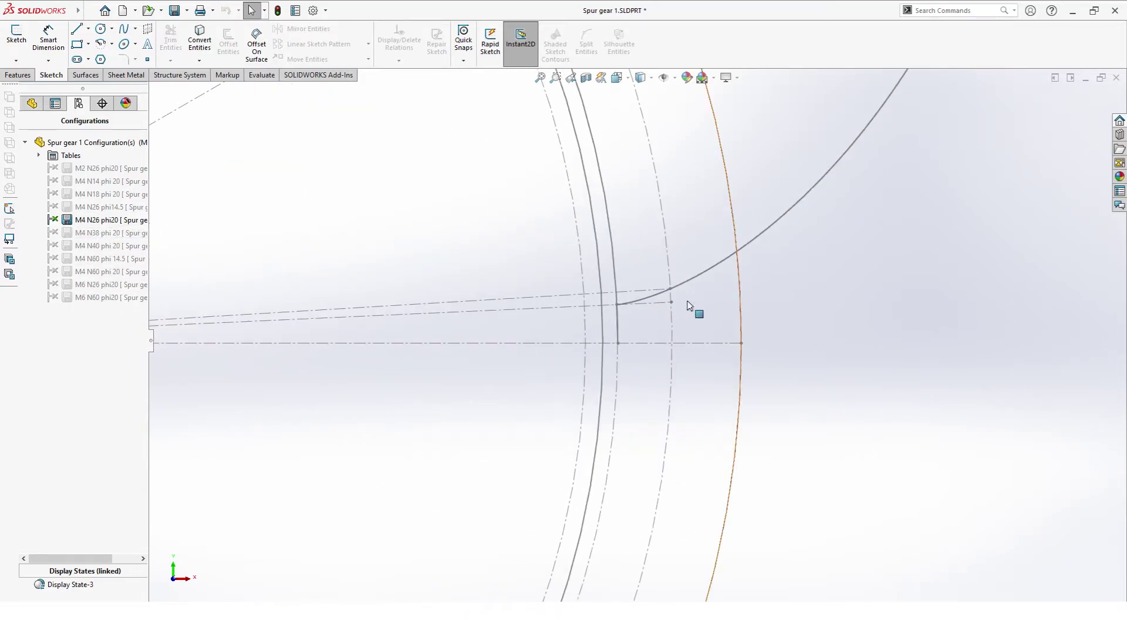
scroll(698, 312, "up", 5)
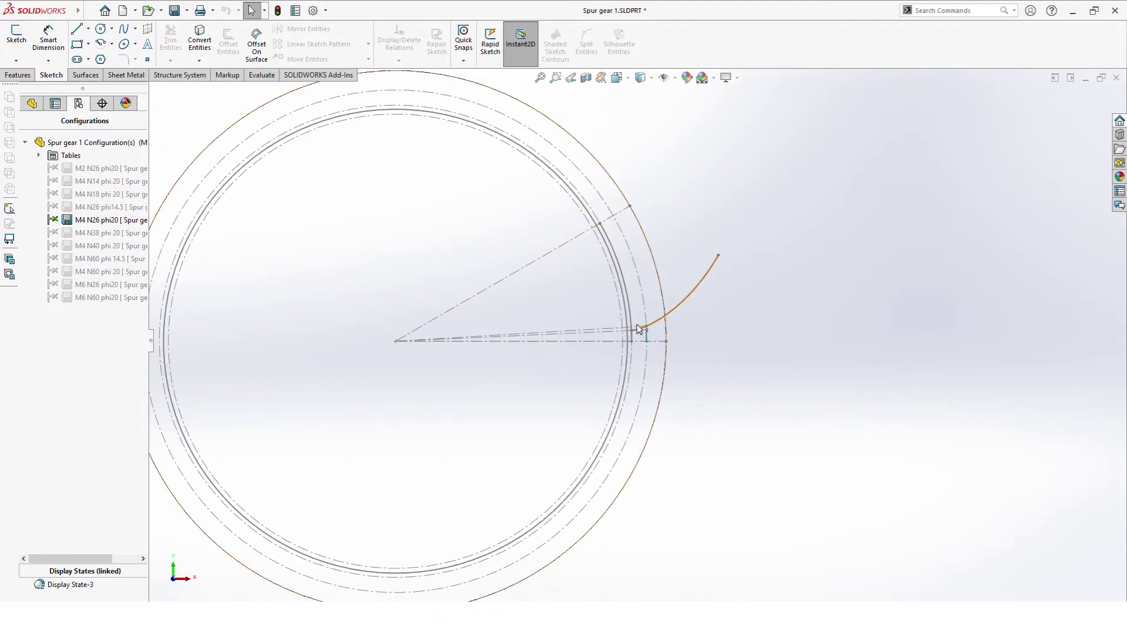
scroll(639, 327, "down", 8)
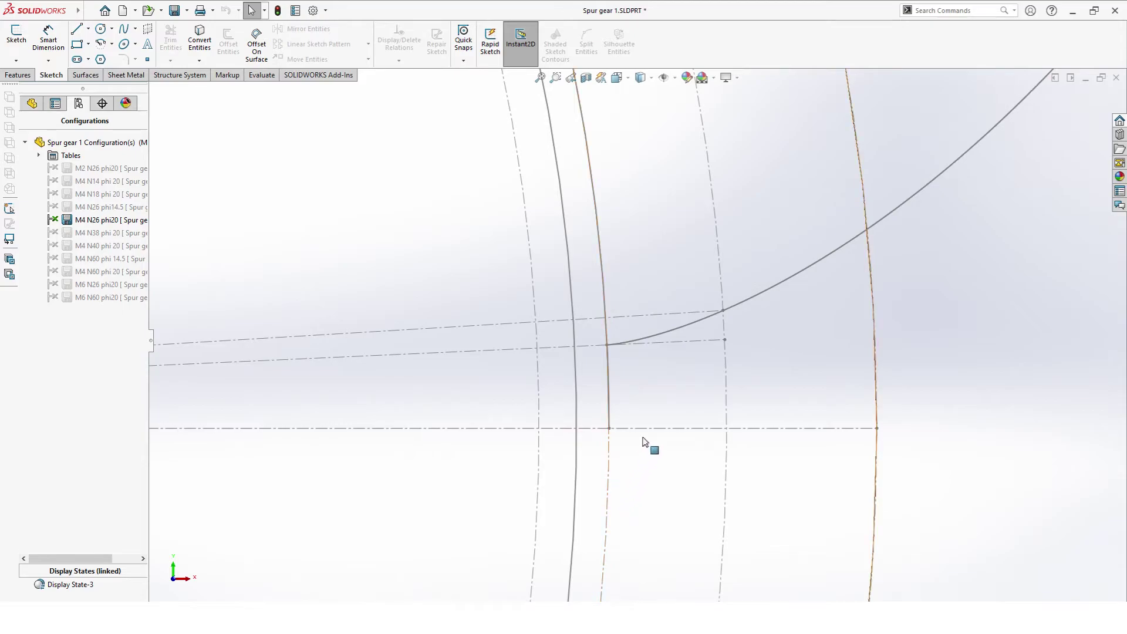
scroll(637, 352, "up", 3)
left_click(32, 103)
key("f")
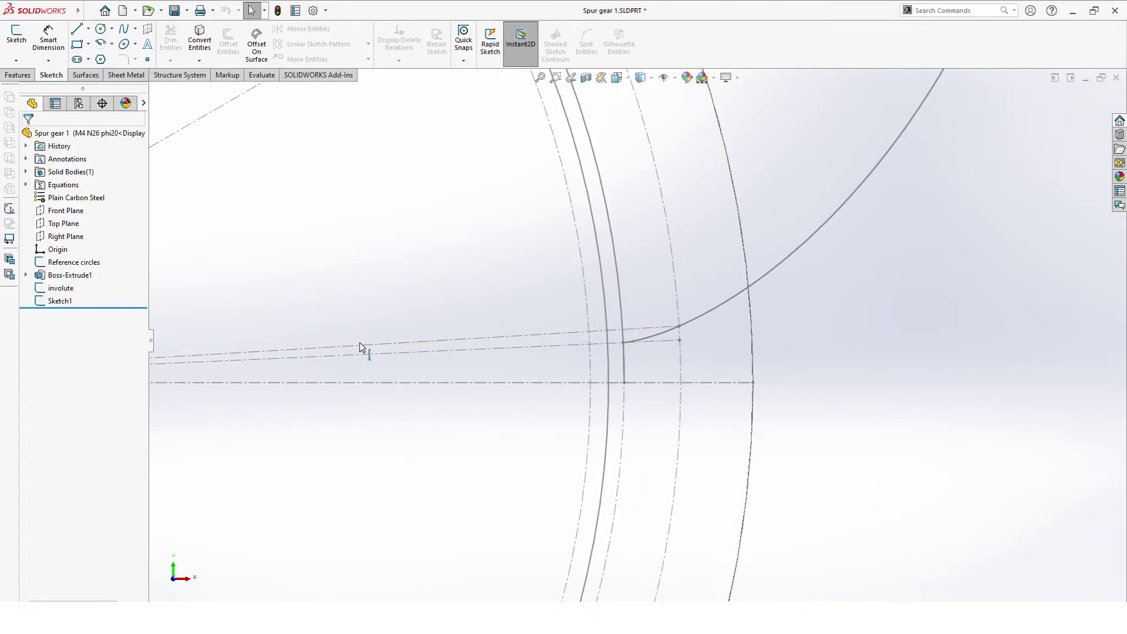
key("ctrl+s")
Step: Rename the trimmed involute's sketch as "involute trim"
left_click(59, 300)
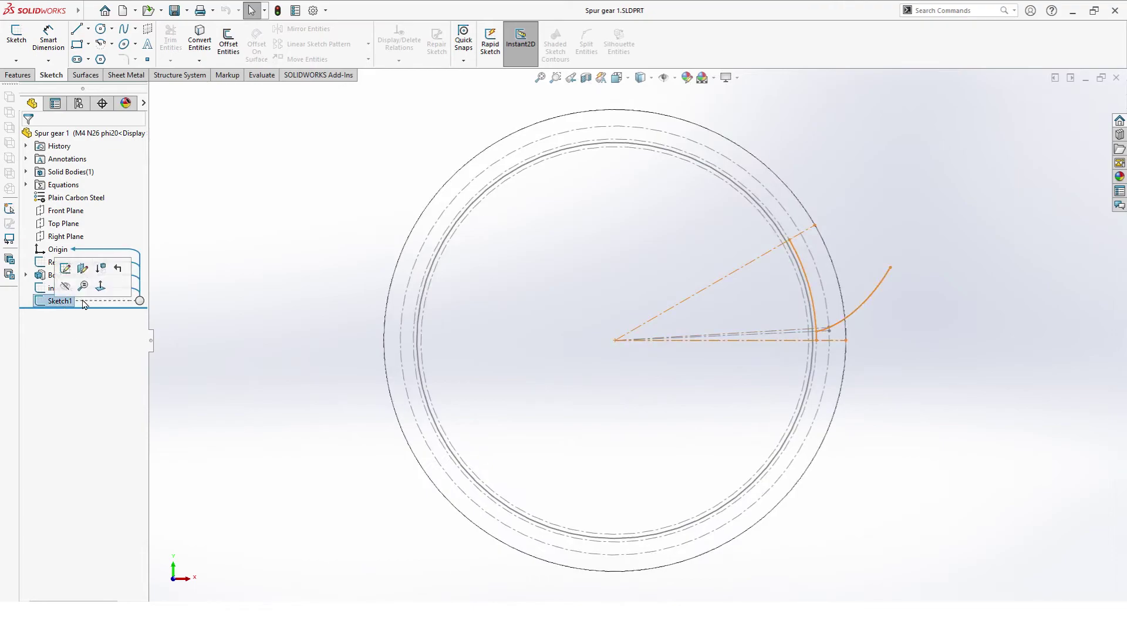
left_click(60, 301)
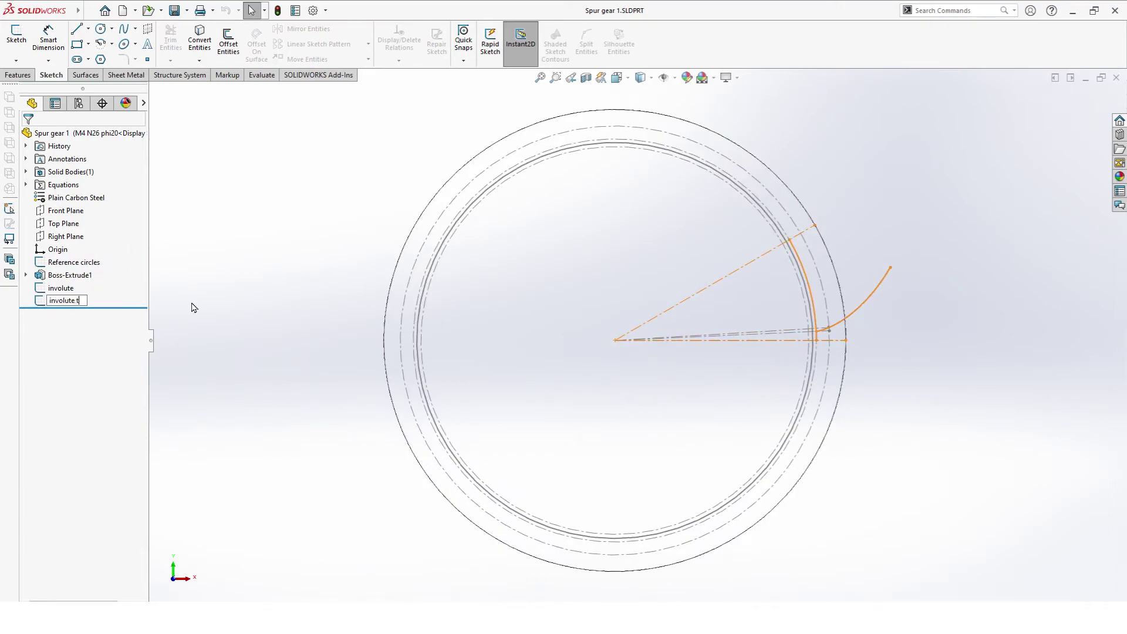
type("involute trim")
left_click(169, 304)
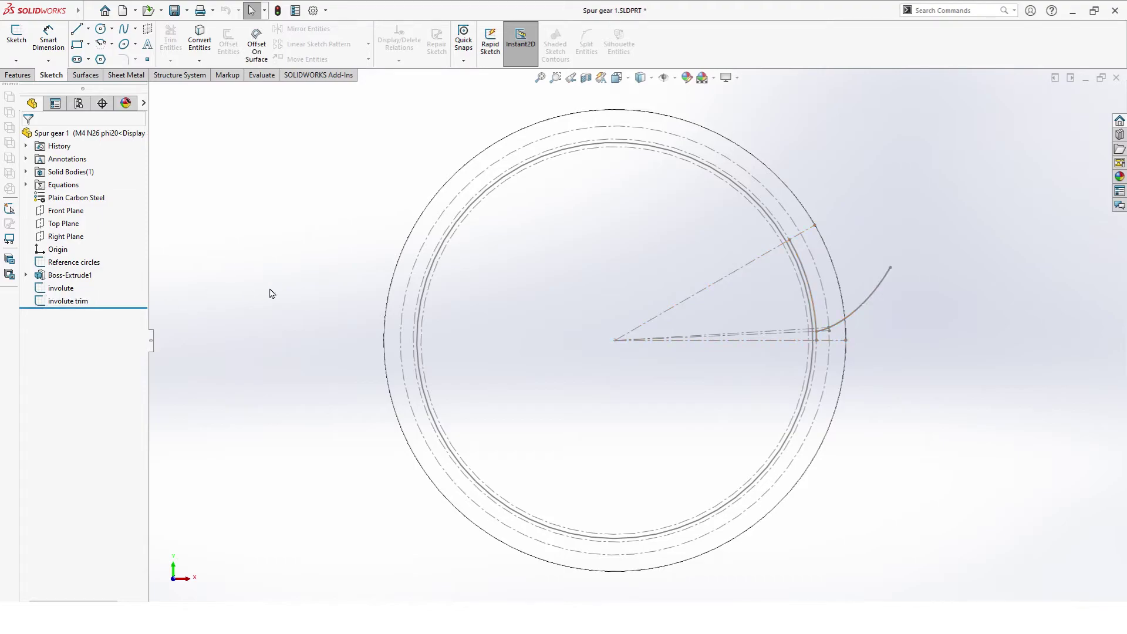
Step: Start a new sketch on the gear blank's front face and hide the "involute" sketch
left_click(16, 37)
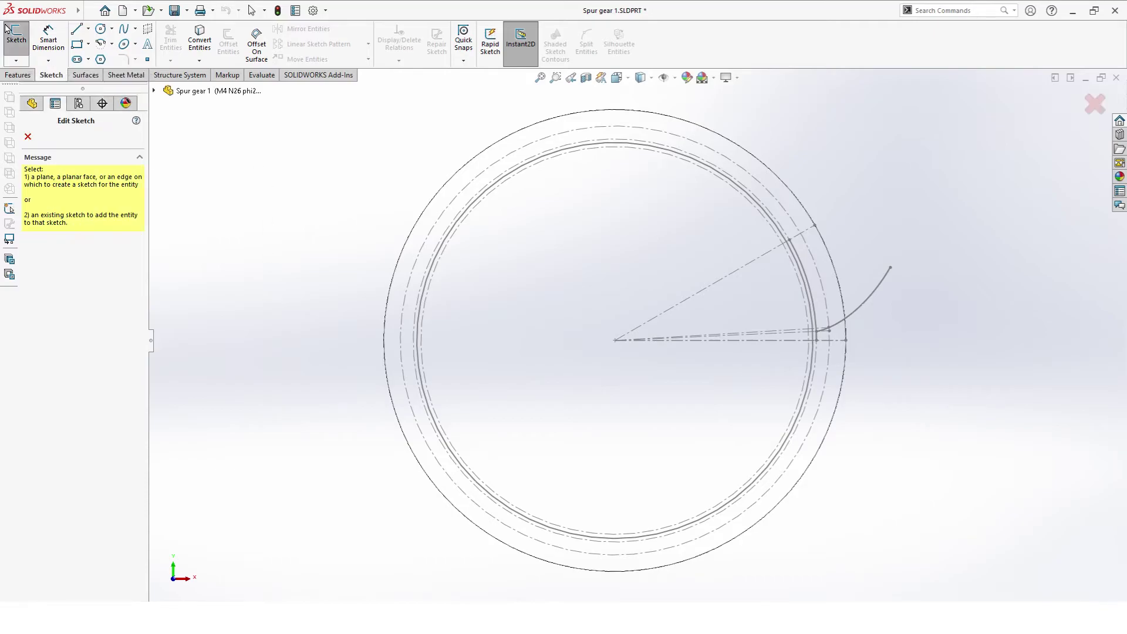
left_click(597, 230)
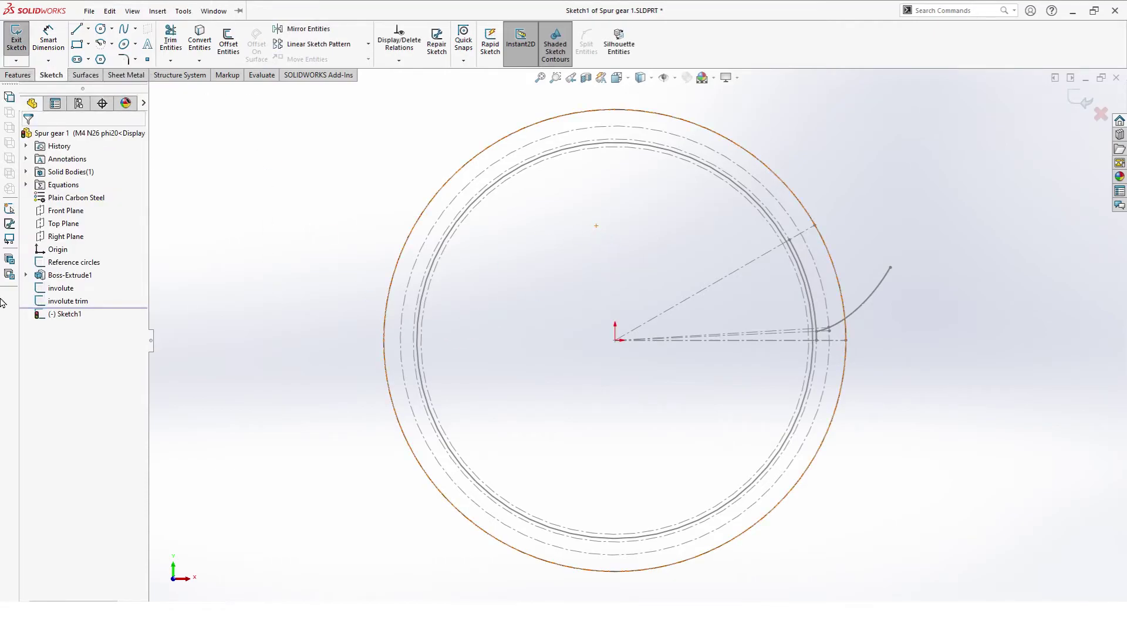
left_click(59, 288)
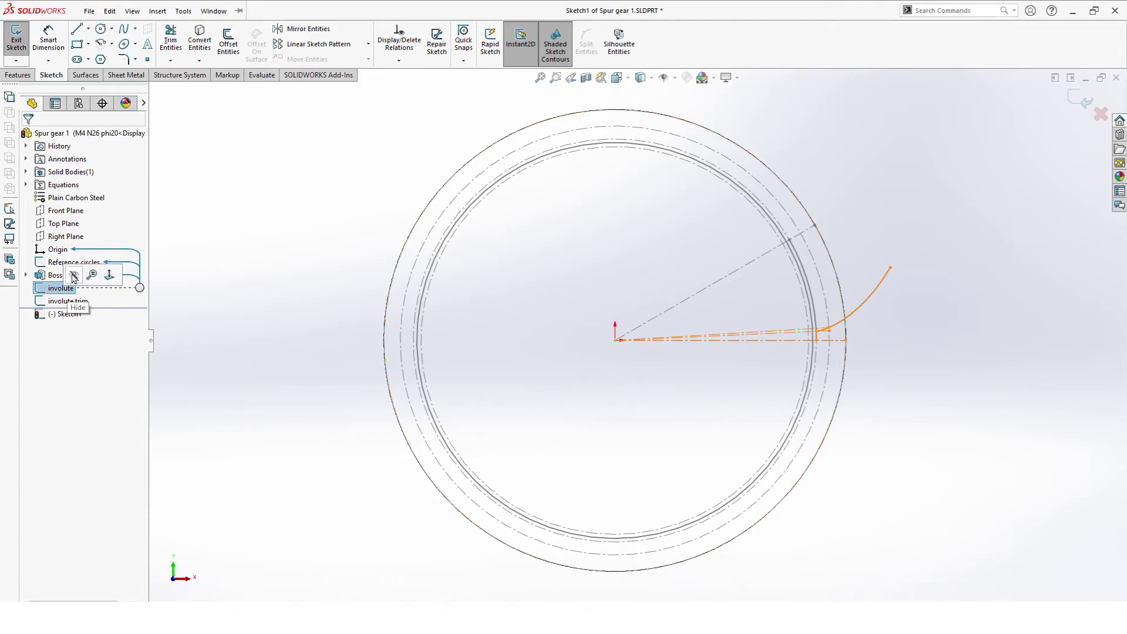
left_click(74, 276)
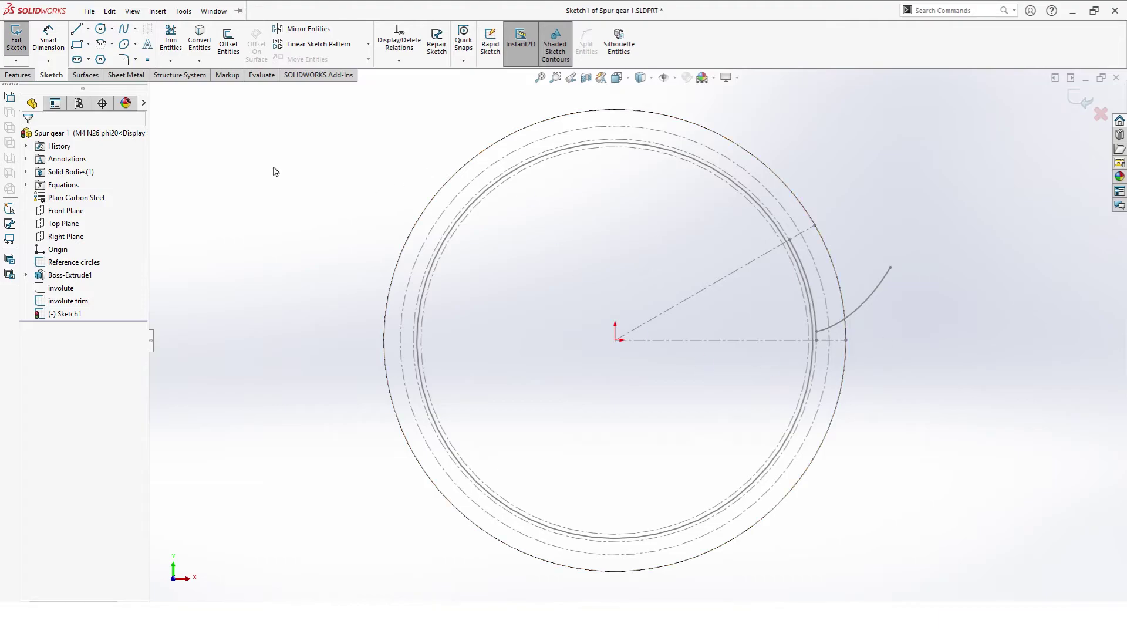
Step: Convert the trimmed involute curve into the new sketch and hide the "involute trim" sketch
left_click(198, 43)
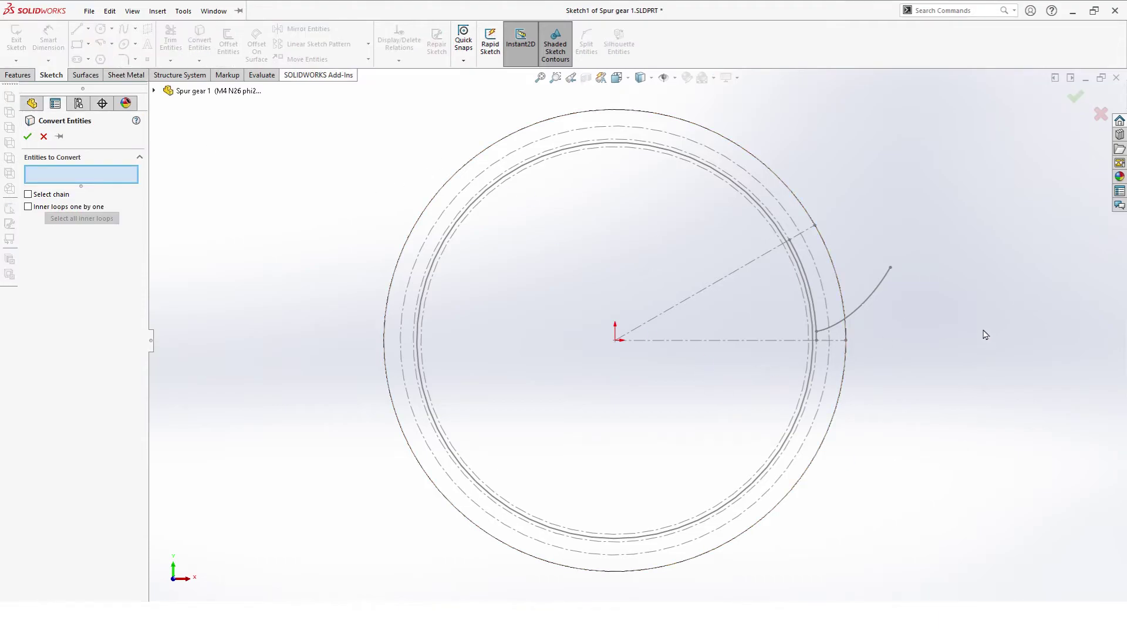
left_click(869, 307)
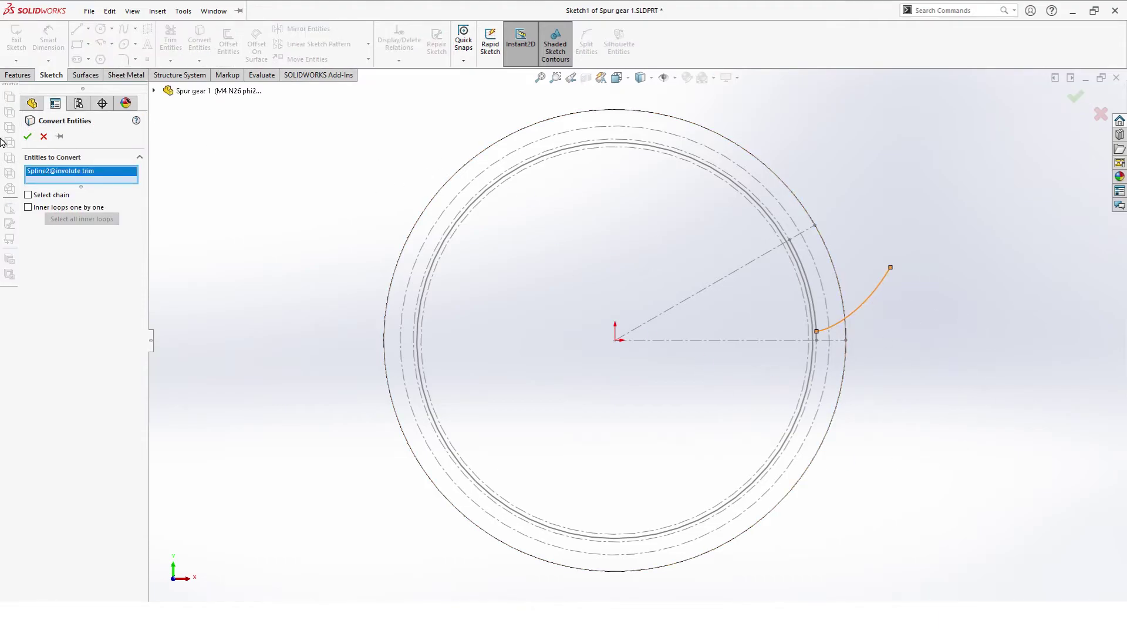
left_click(28, 138)
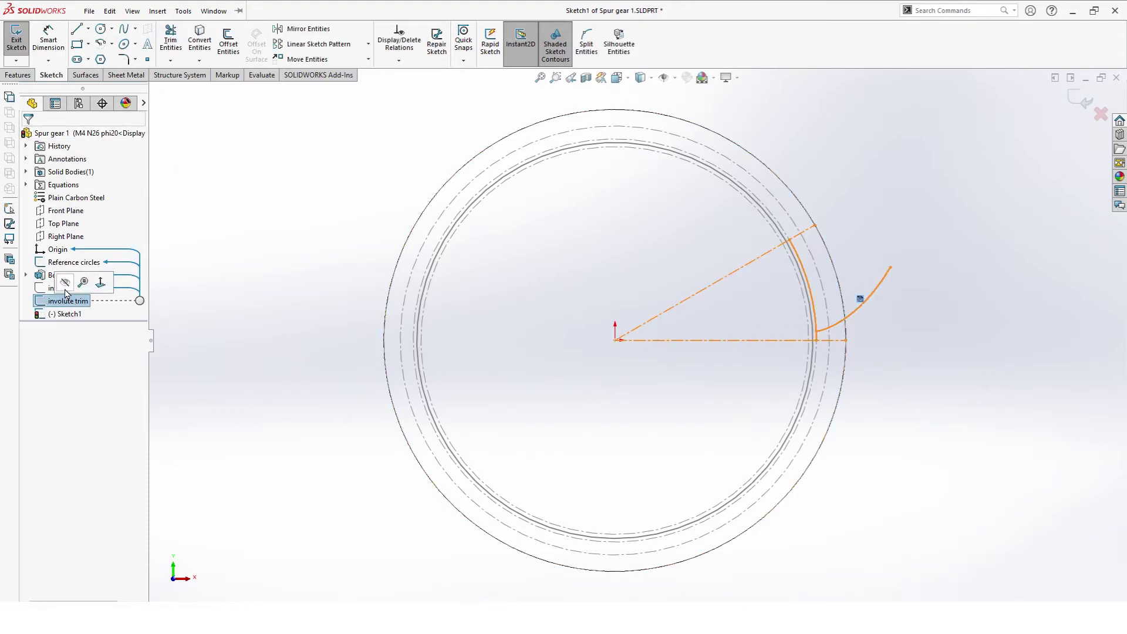
scroll(697, 350, "down", 2)
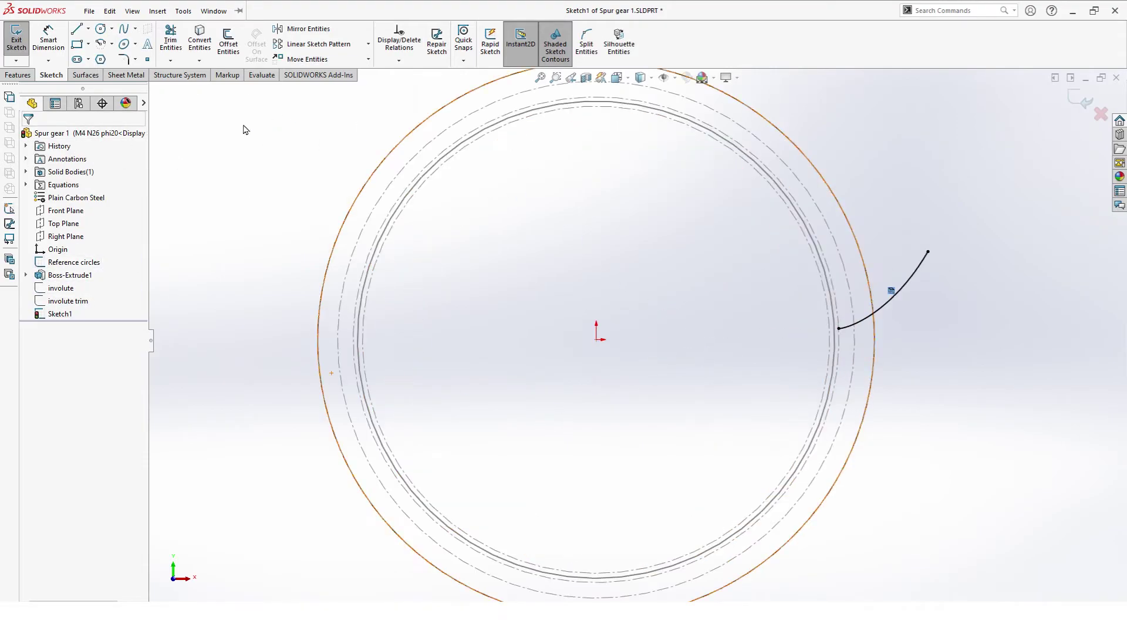
Step: Sketch two centerlines from the origin: a horizontal one to the outer circle and one to the involute's inner endpoint
left_click(88, 29)
left_click(103, 56)
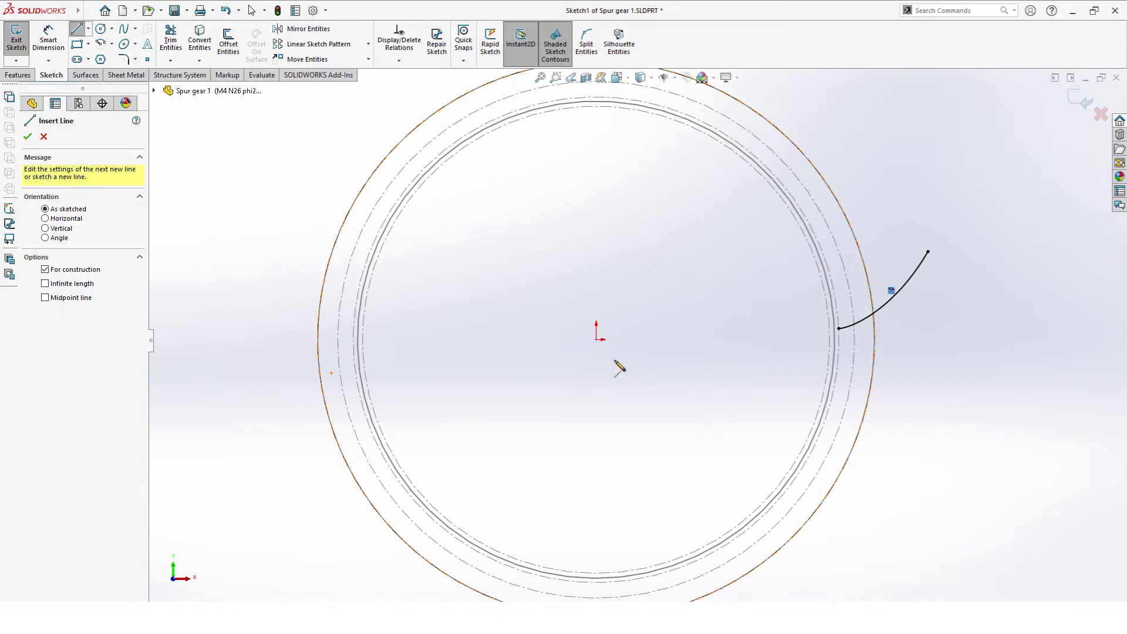
left_click(596, 339)
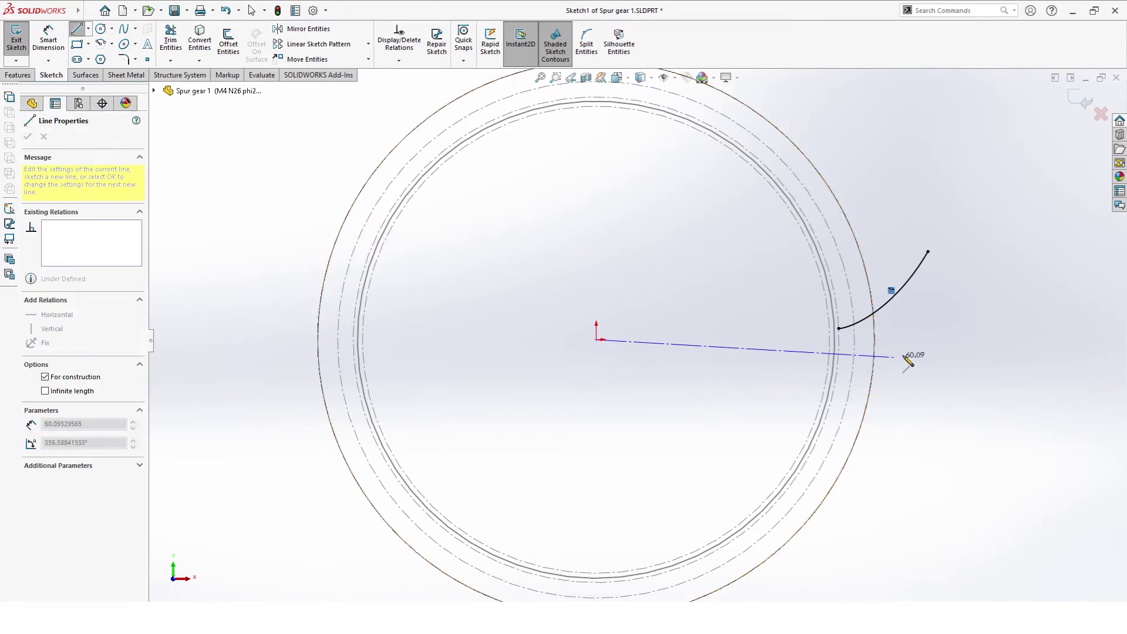
left_click(875, 340)
key("Escape")
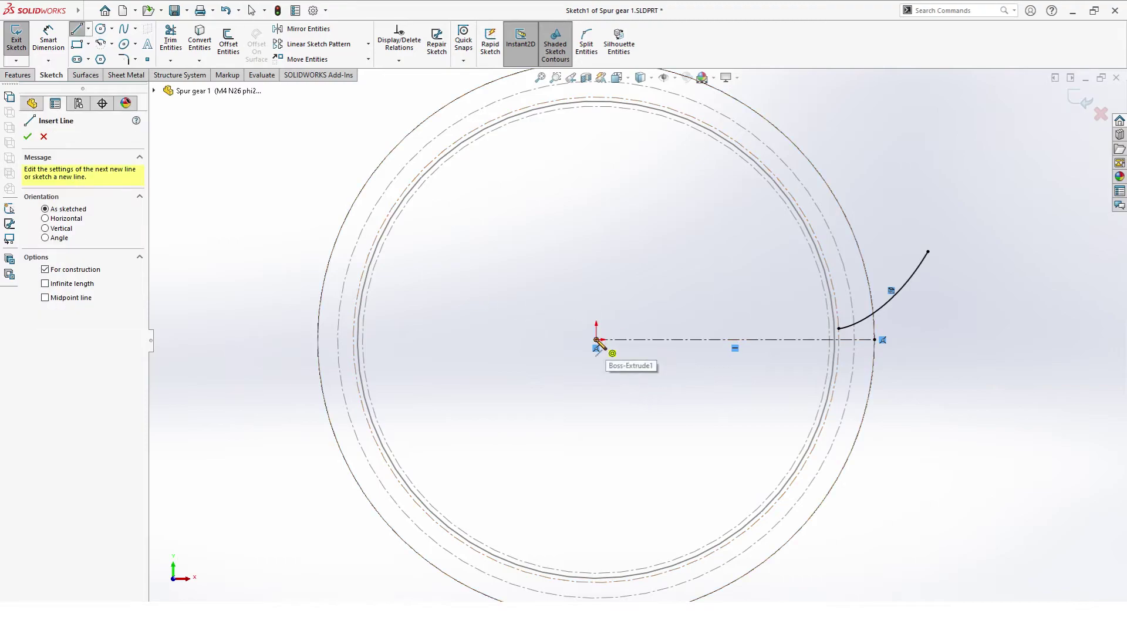
left_click(596, 339)
left_click(839, 329)
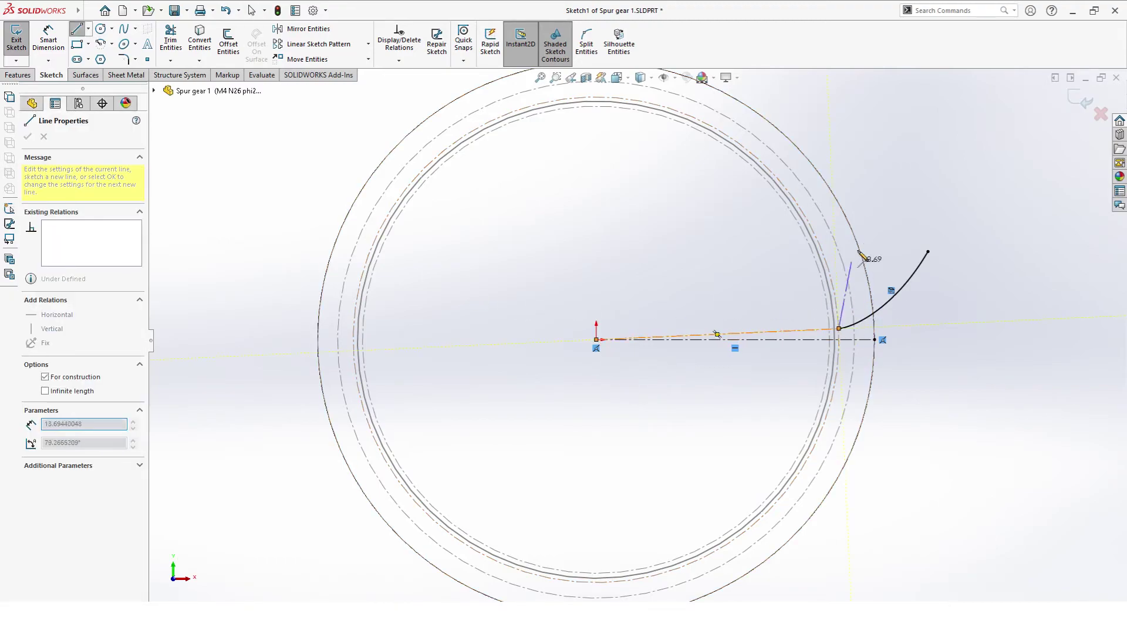
key("Escape")
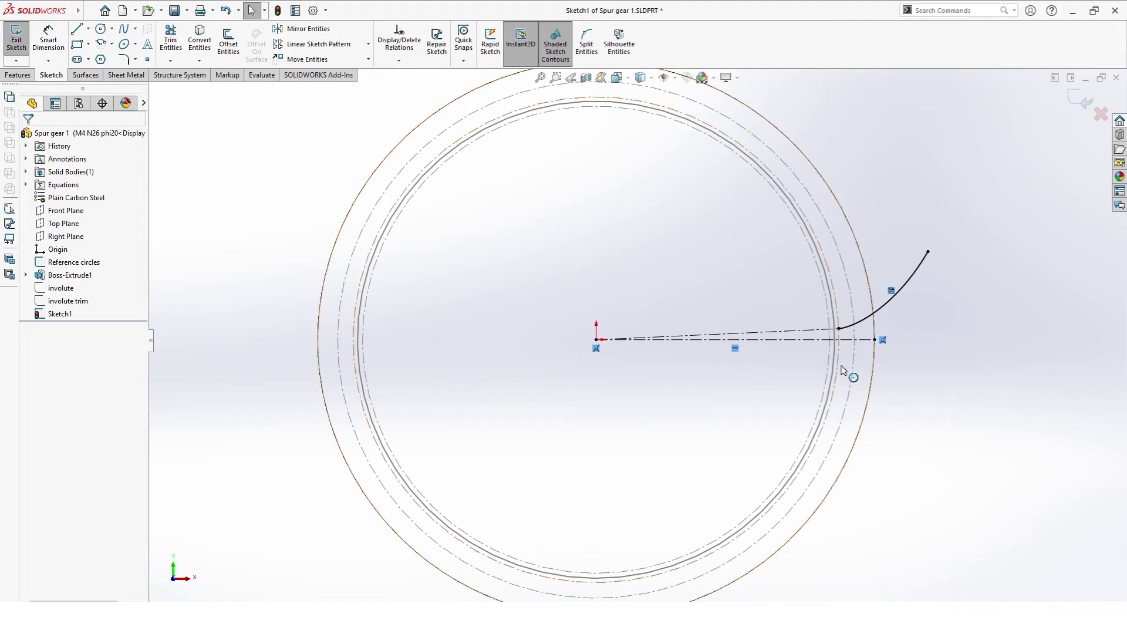
Step: Sketch a solid line along the horizontal centerline from the innermost reference circle to the outer circle
scroll(844, 368, "down", 4)
scroll(845, 366, "down", 2)
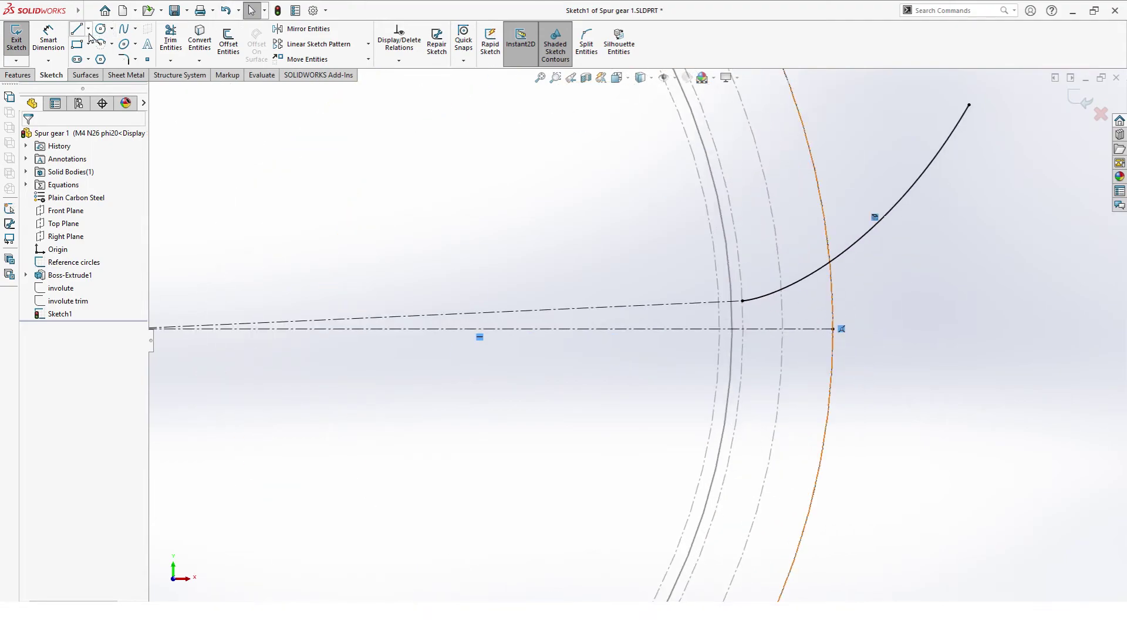
left_click(78, 29)
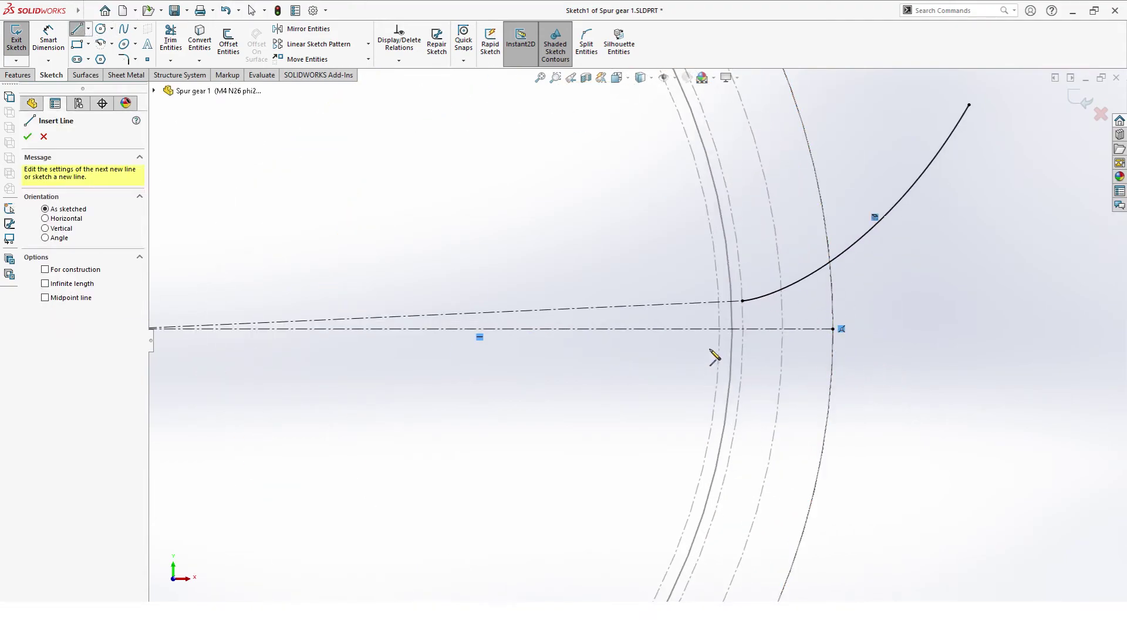
left_click(721, 330)
left_click(833, 329)
key("Escape")
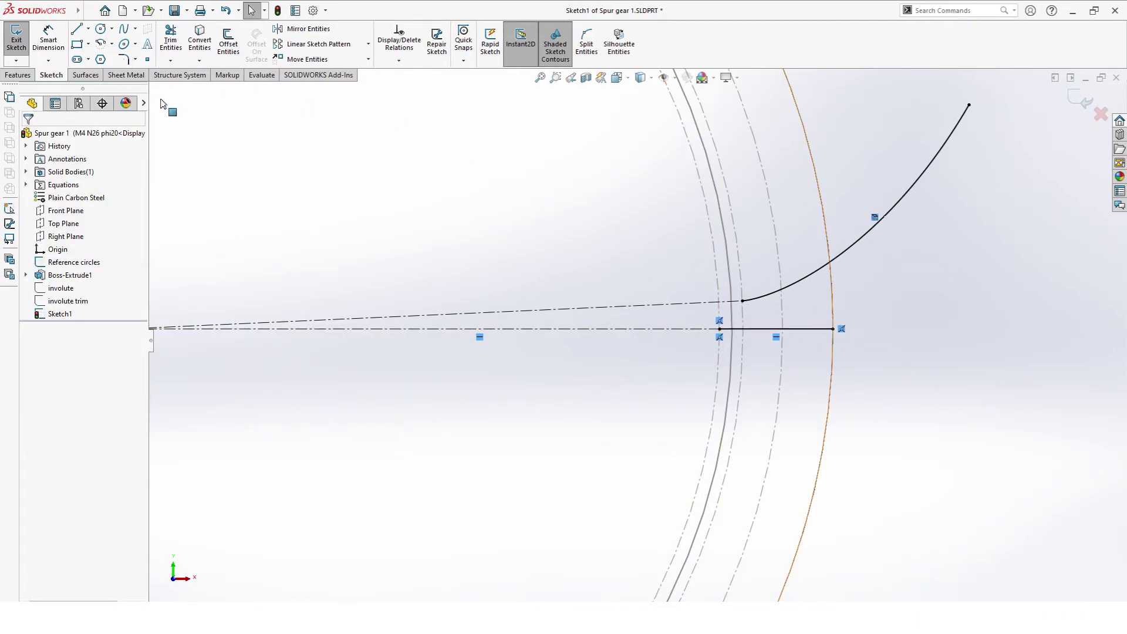
Step: Sketch a line about 1.9 mm long along the angled centerline, from the innermost reference circle to the involute's inner endpoint
left_click(719, 302)
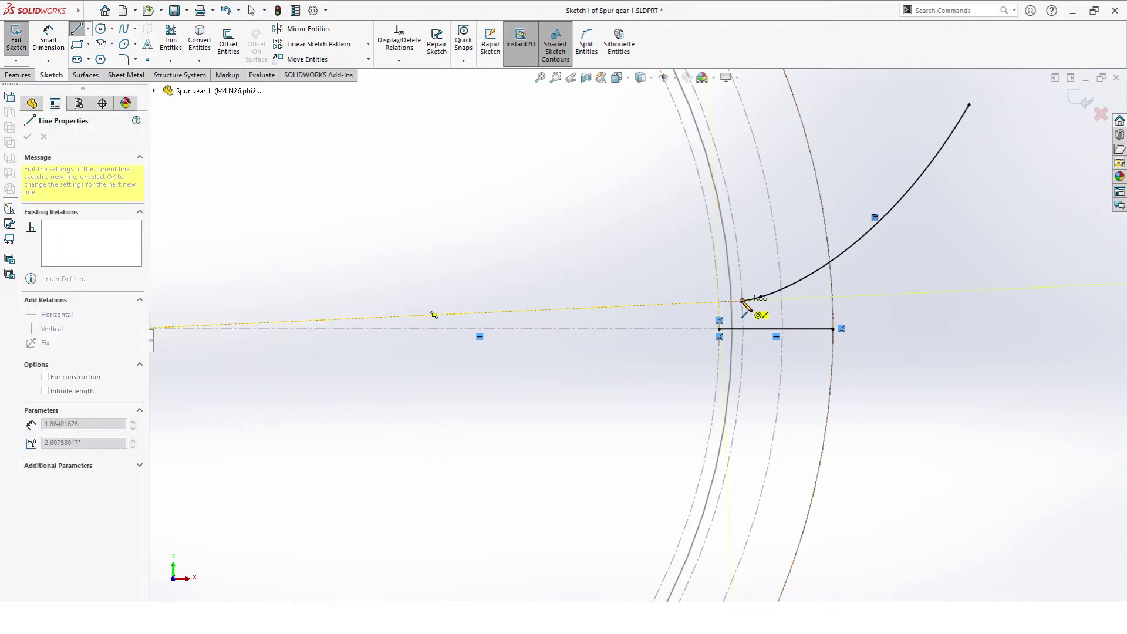
left_click(743, 303)
key("Escape")
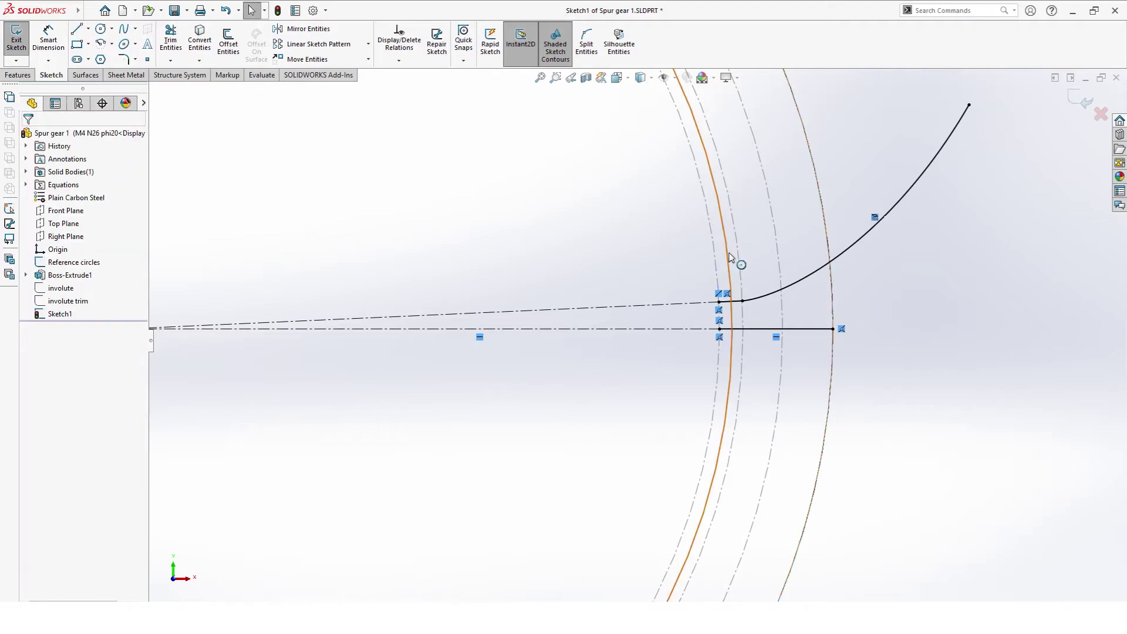
scroll(742, 282, "down", 3)
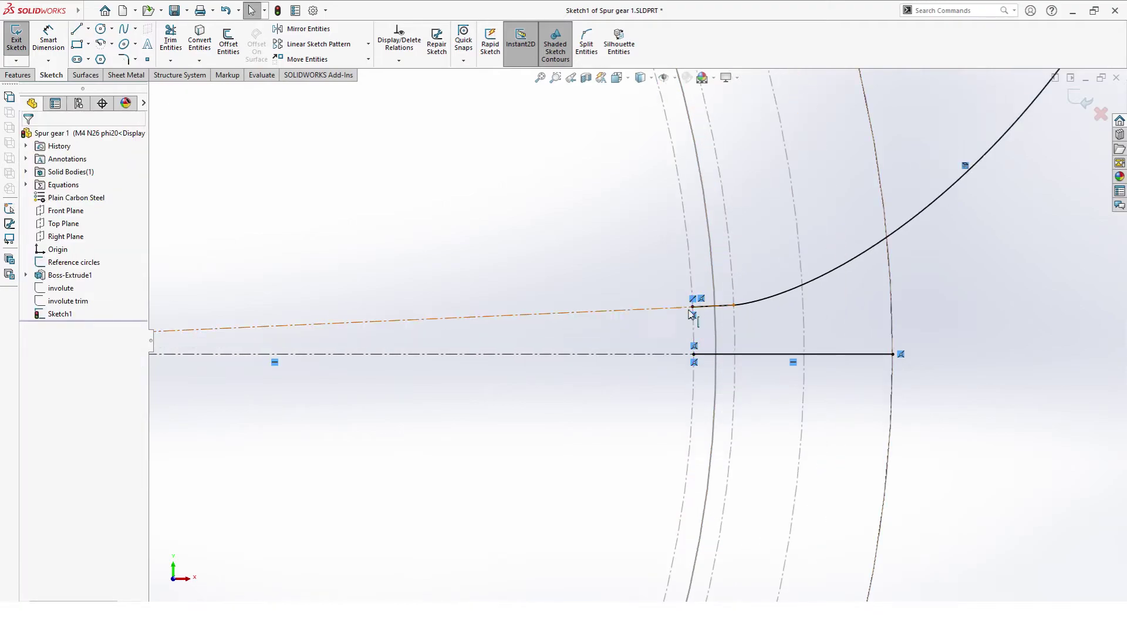
Step: Sketch a 47 mm radius centerpoint arc about the origin, joining the inner ends of the two solid lines
scroll(638, 338, "up", 3)
left_click(101, 44)
scroll(638, 342, "up", 2)
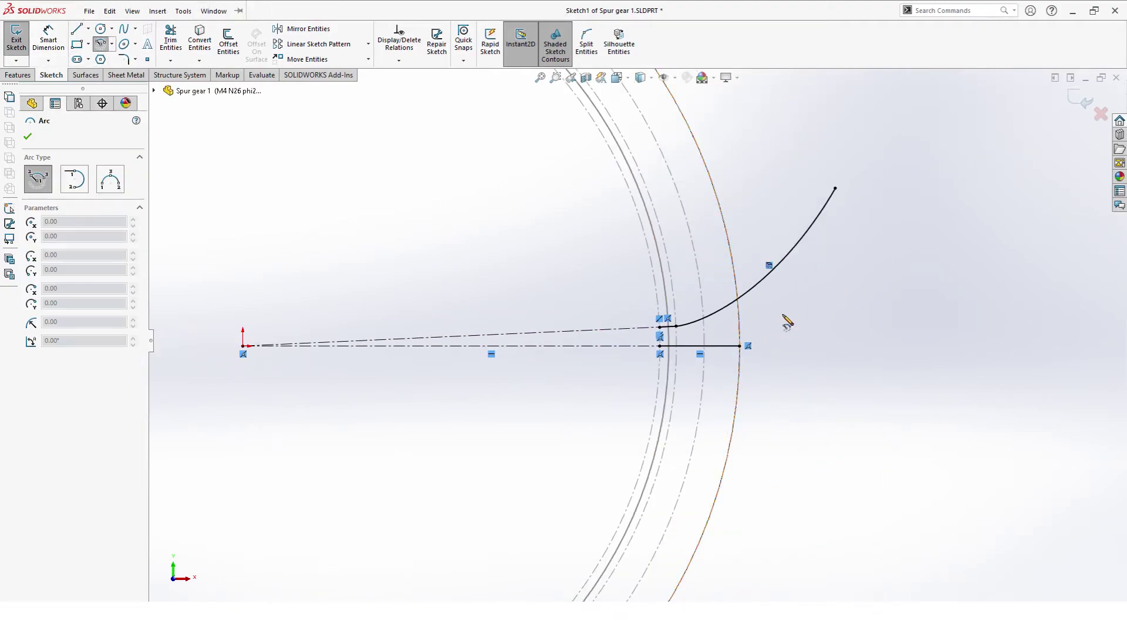
scroll(787, 322, "up", 1)
left_click(308, 353)
scroll(655, 350, "down", 3)
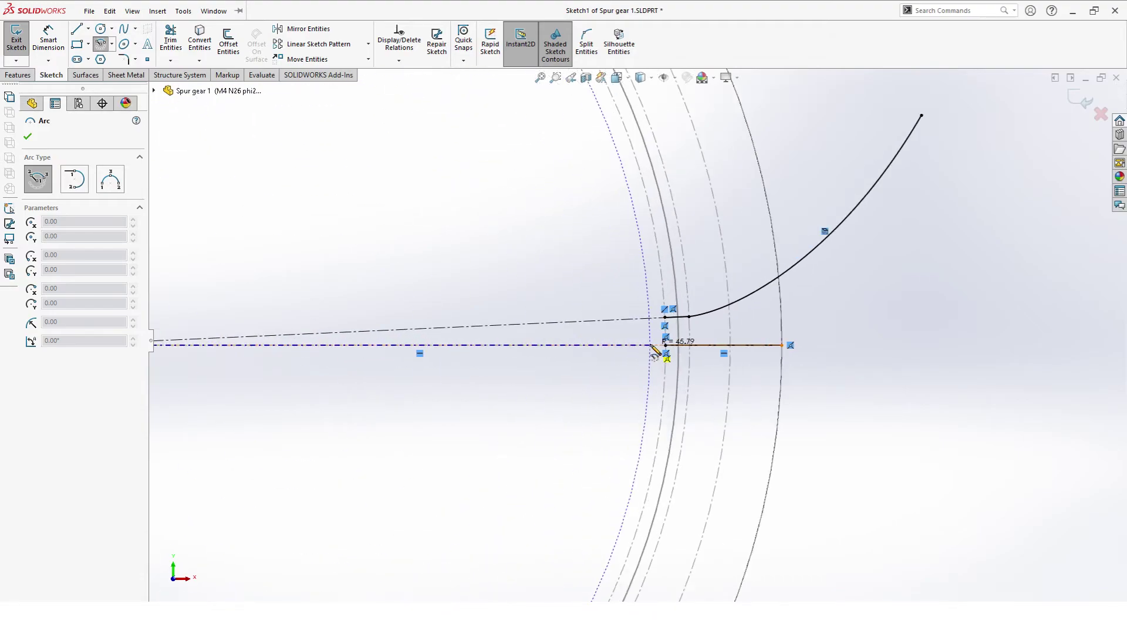
scroll(655, 351, "down", 8)
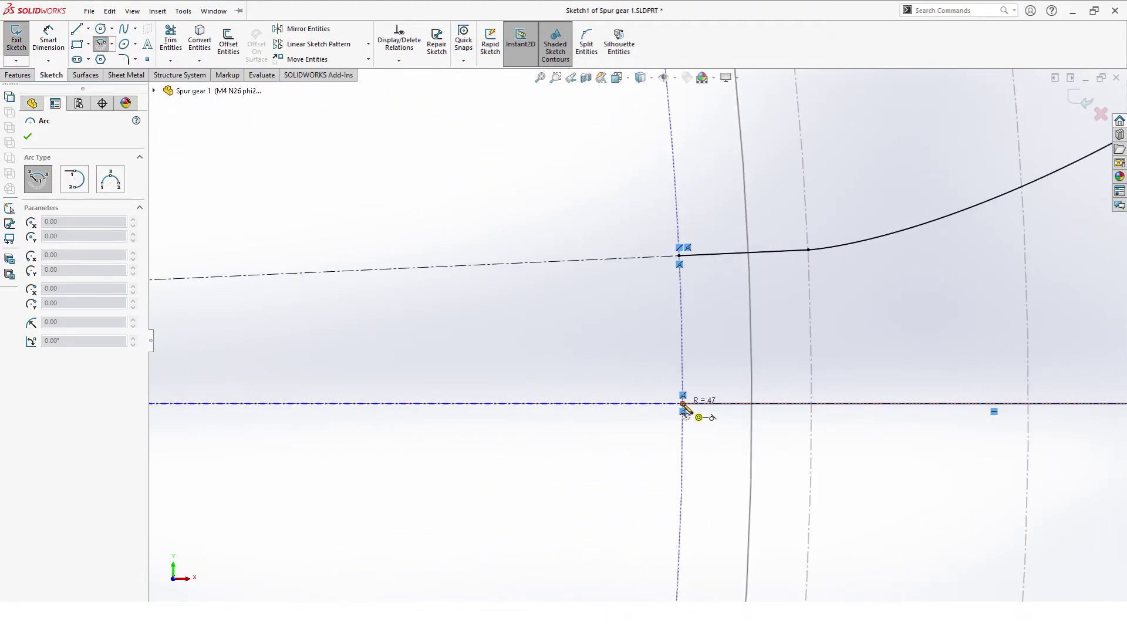
left_click(683, 403)
left_click(679, 255)
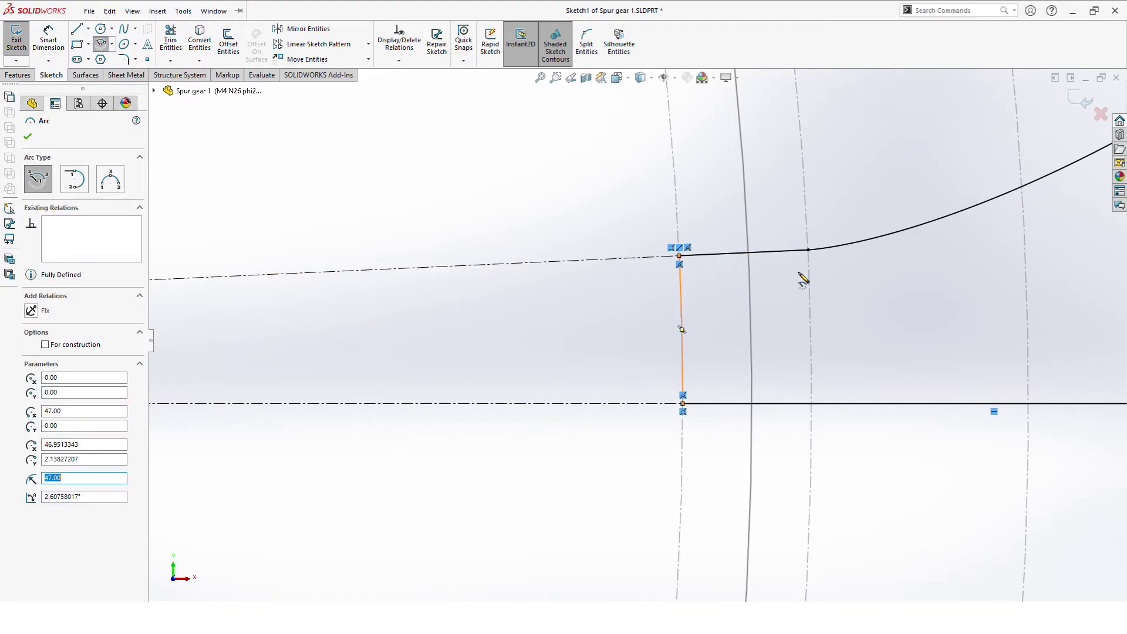
key("Escape")
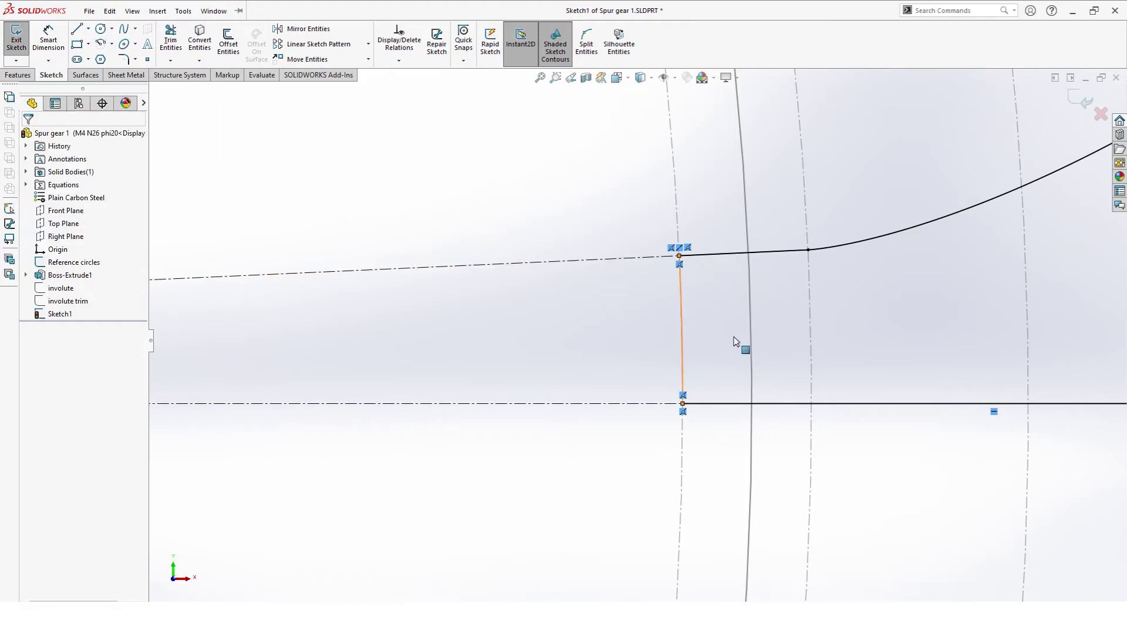
scroll(731, 340, "up", 2)
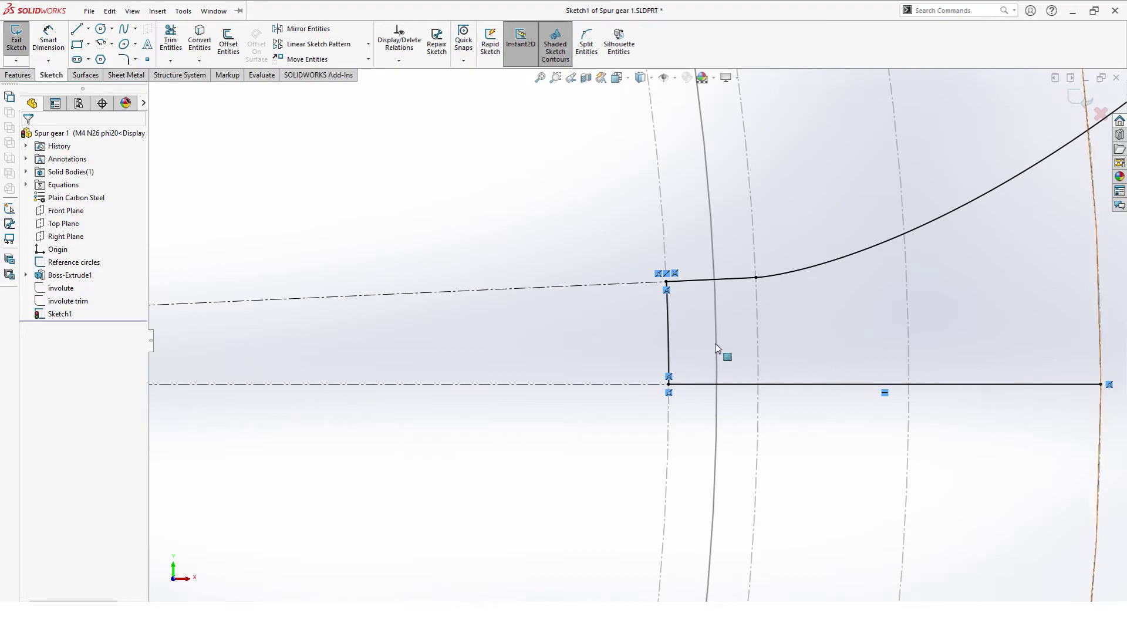
left_click(807, 385)
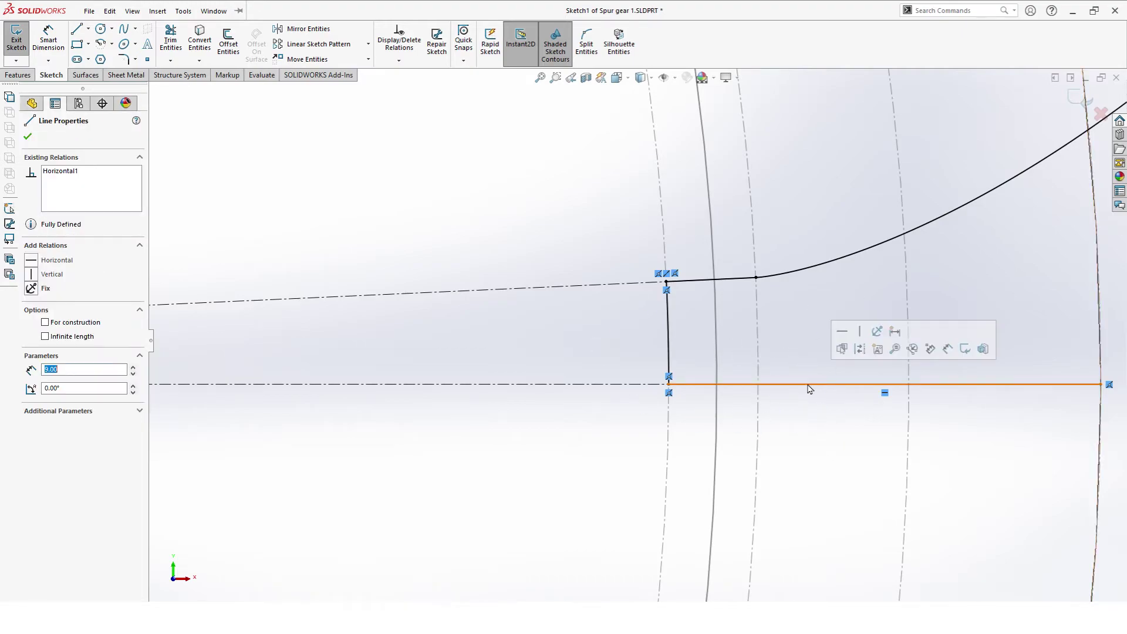
right_click(809, 388)
left_click(835, 393)
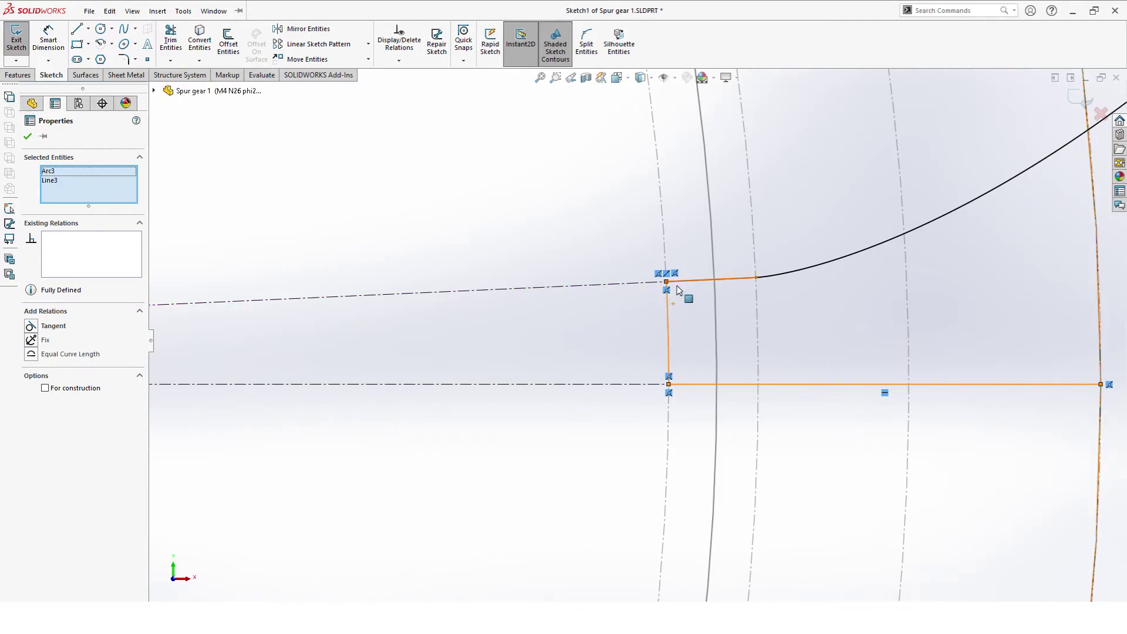
scroll(754, 351, "up", 3)
left_click(995, 312)
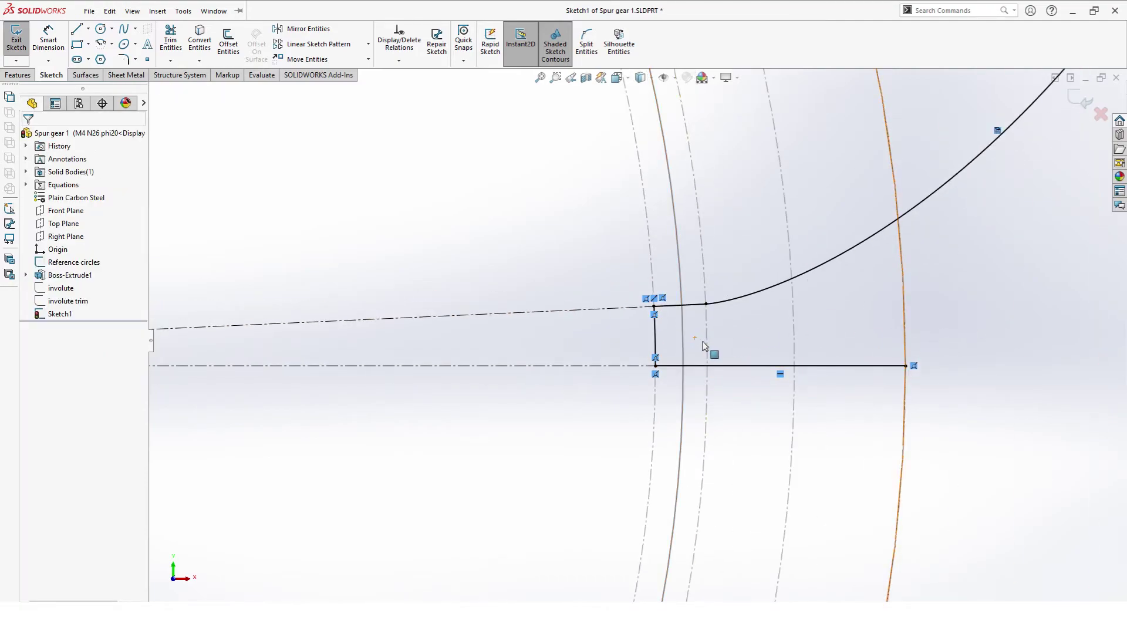
Step: Delete the short angled line and redraw it about 1.9 mm long from the arc's upper end to the involute's inner endpoint
scroll(705, 345, "down", 3)
left_click(644, 286)
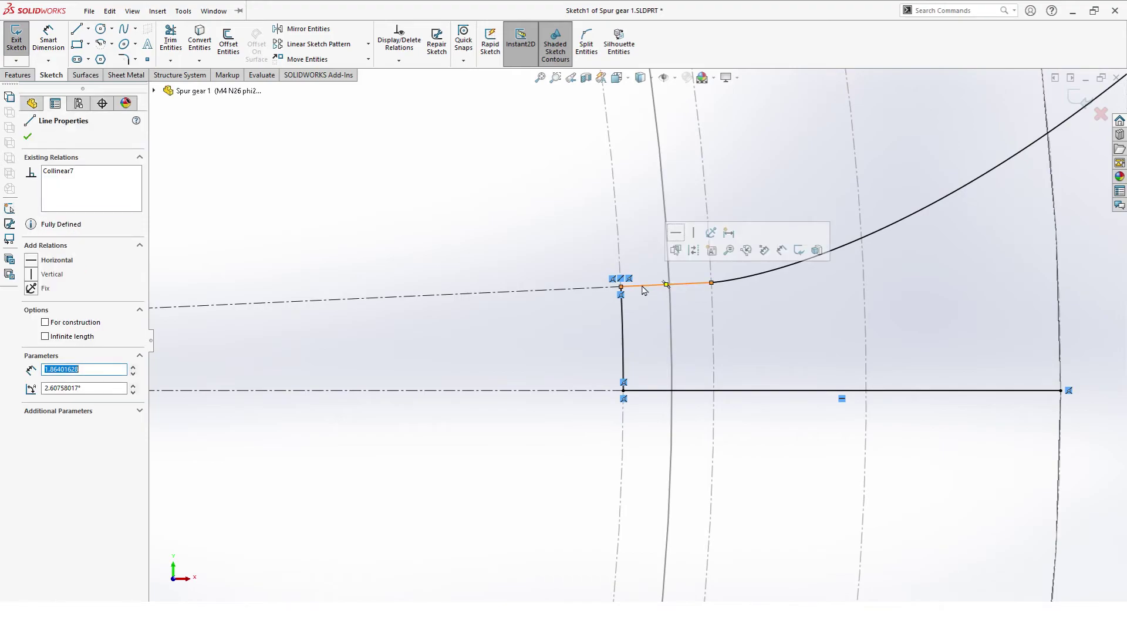
key("Delete")
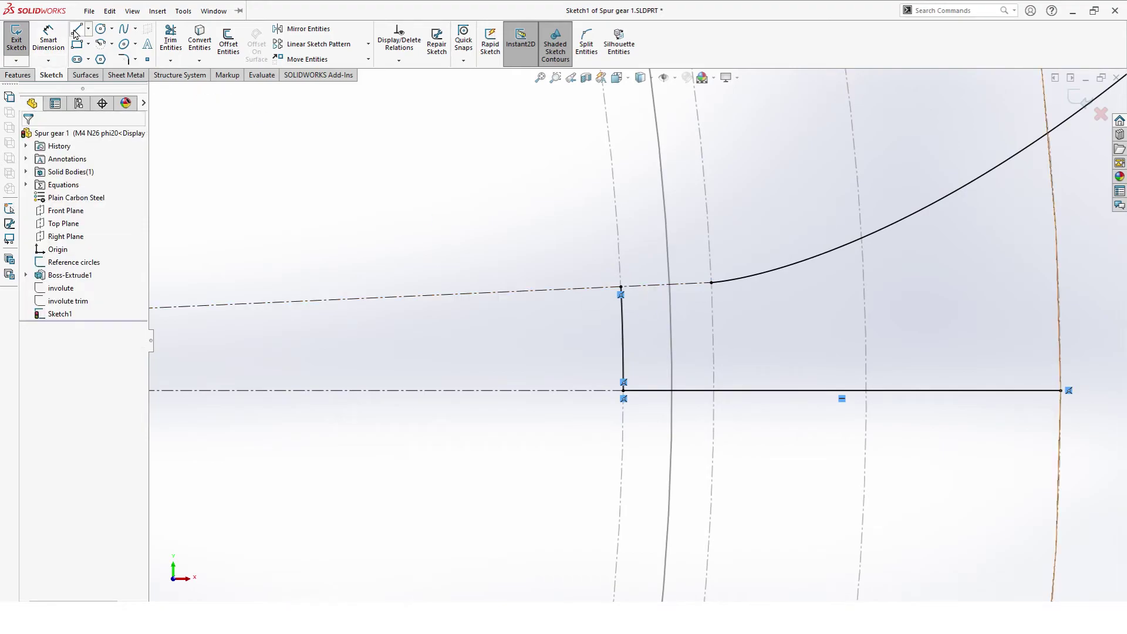
left_click(76, 28)
mouse_move(621, 287)
left_mouse_down()
mouse_move(636, 297)
mouse_move(712, 282)
left_mouse_up()
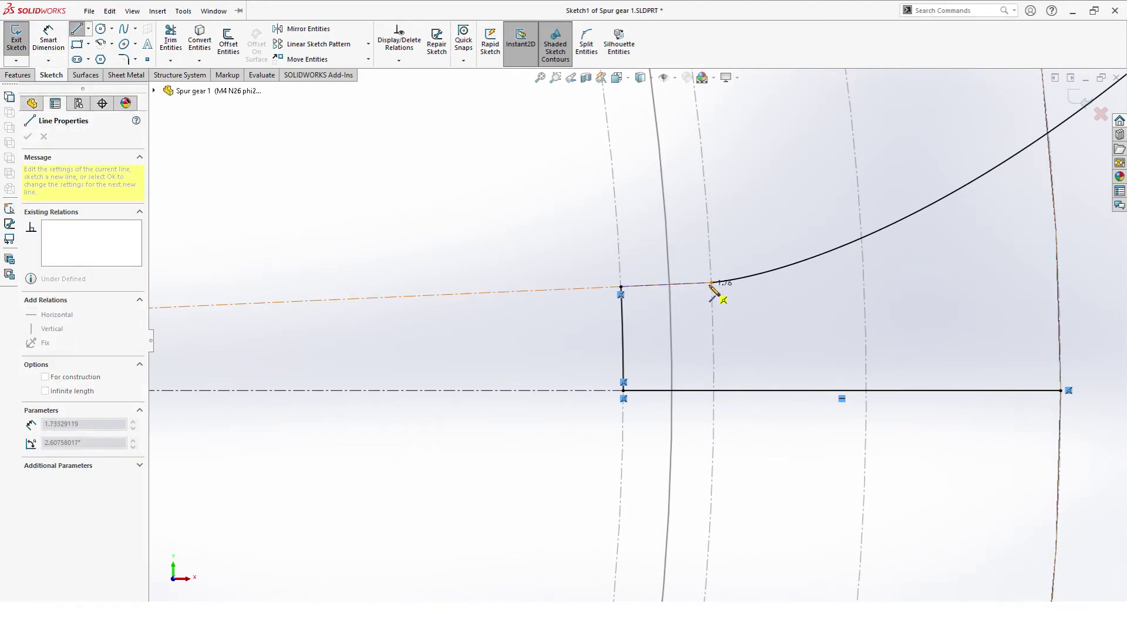
key("Escape")
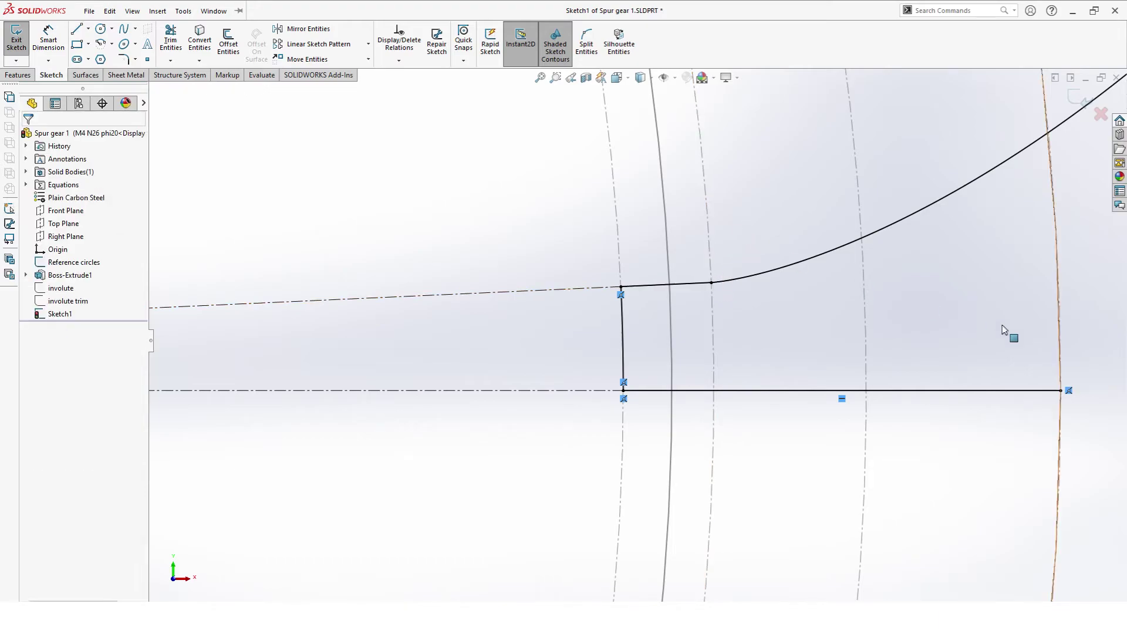
left_click(809, 262)
key("ctrl+a")
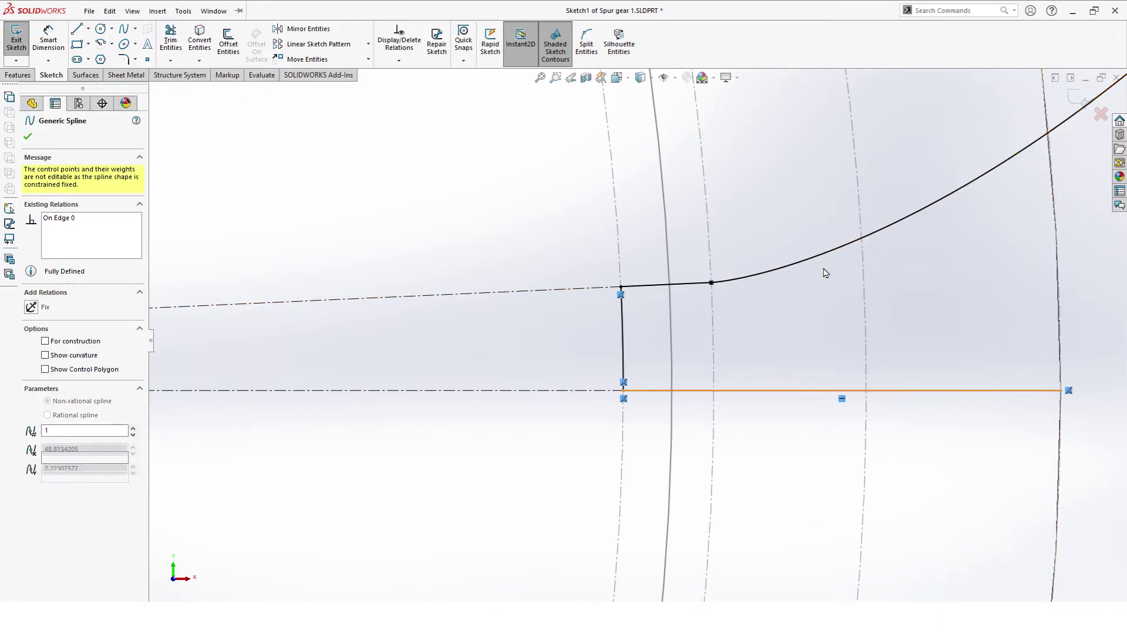
key("Escape")
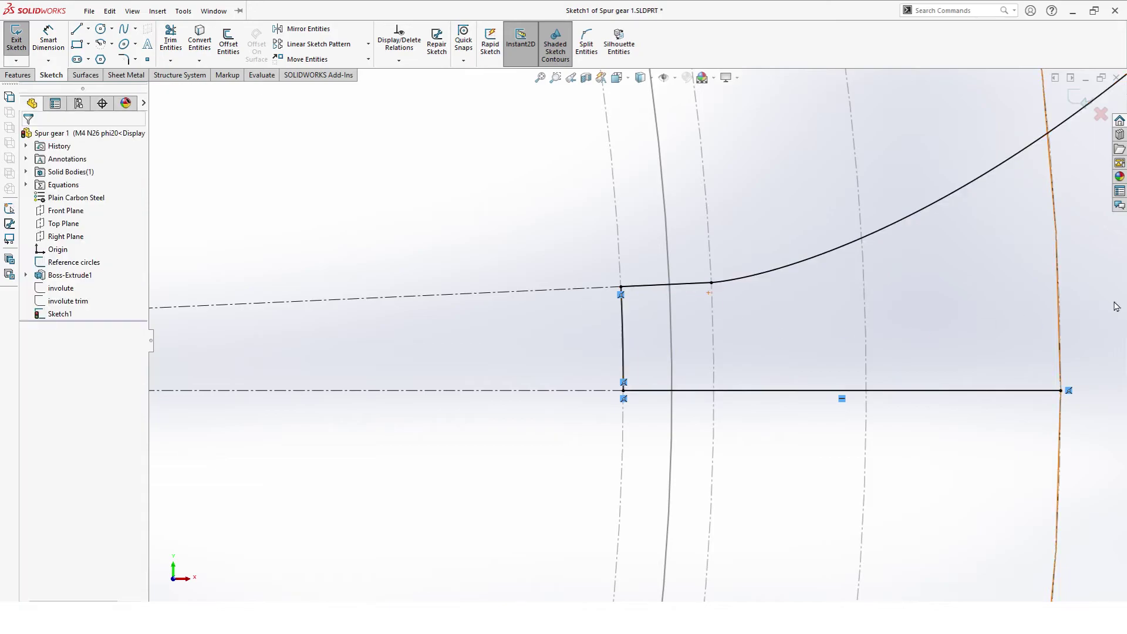
Step: Exit the tooth-space sketch and rename it "tooth cut"
scroll(1116, 335, "up", 4)
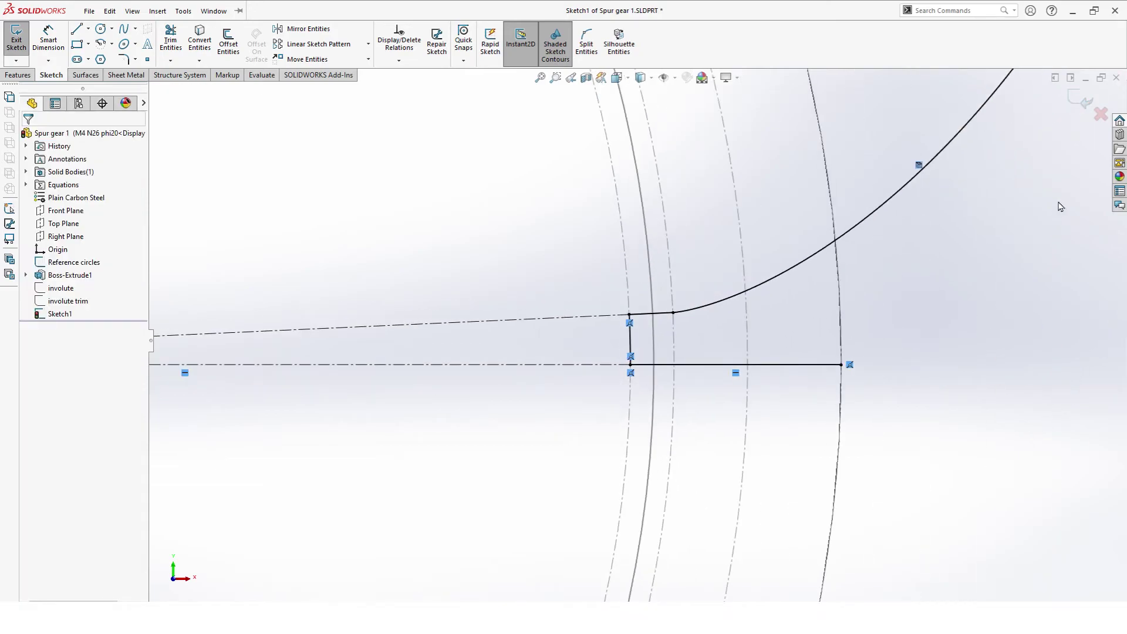
left_click(1081, 104)
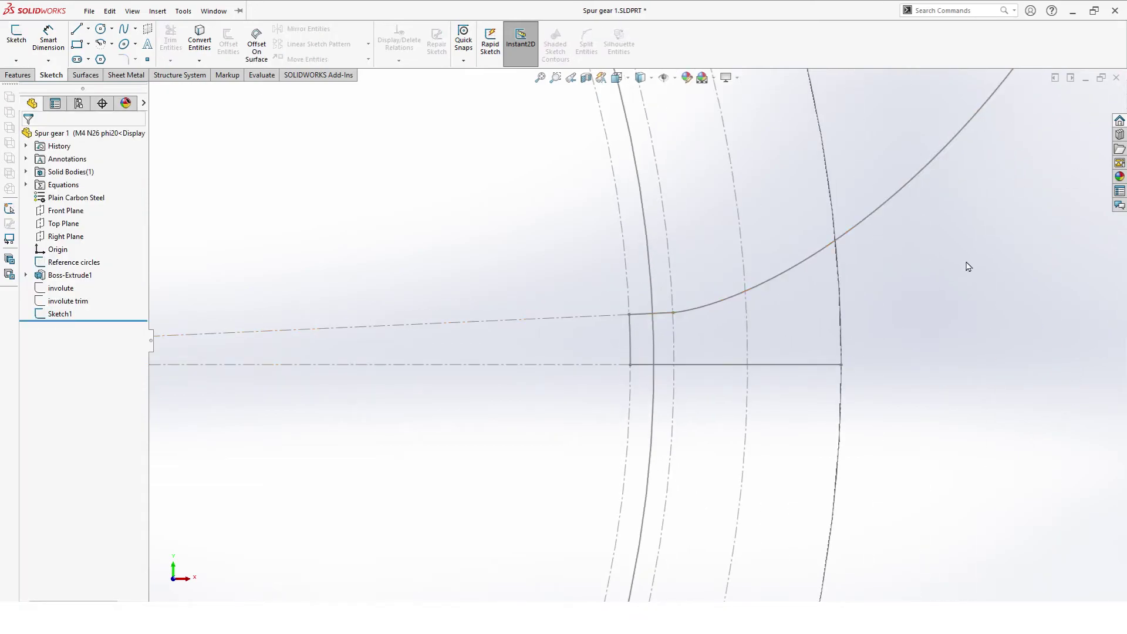
left_click(64, 314)
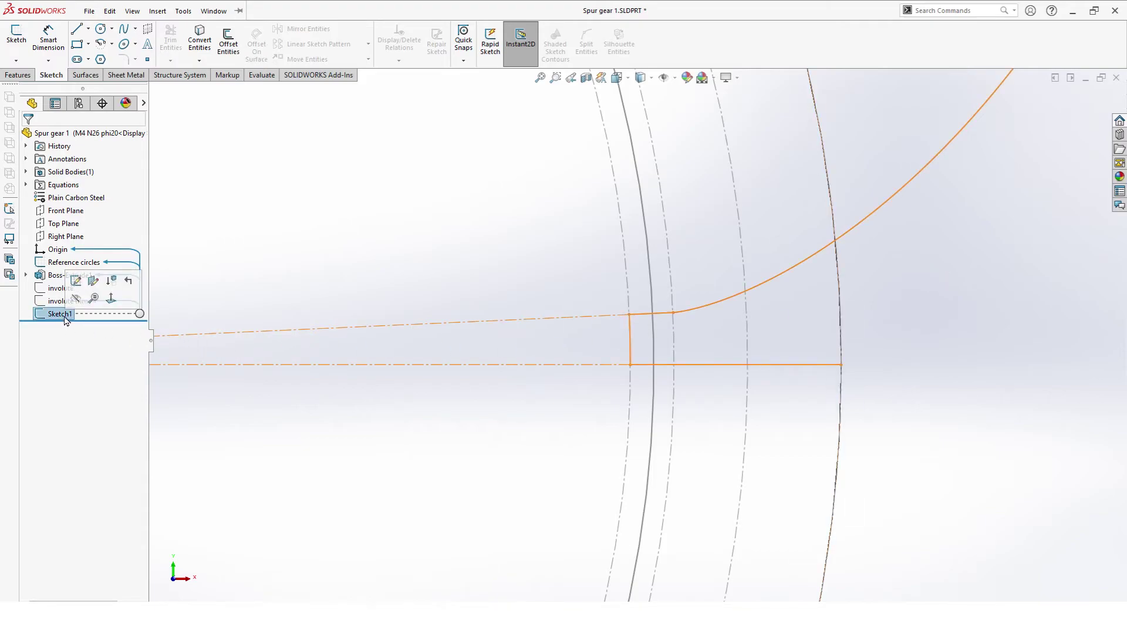
left_click(64, 314)
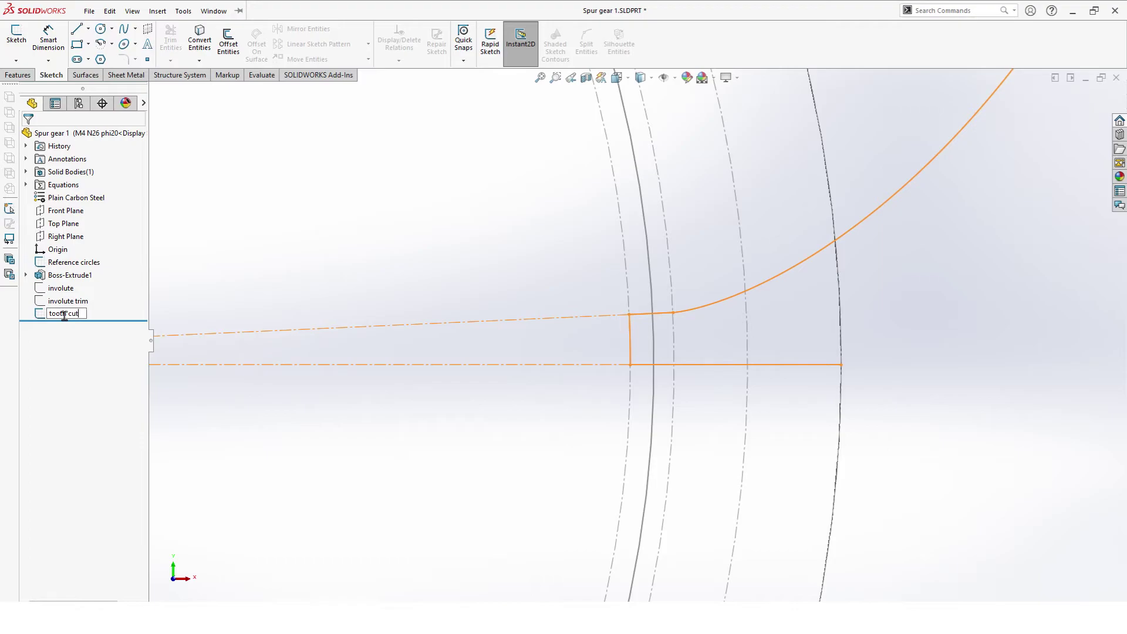
key("Return")
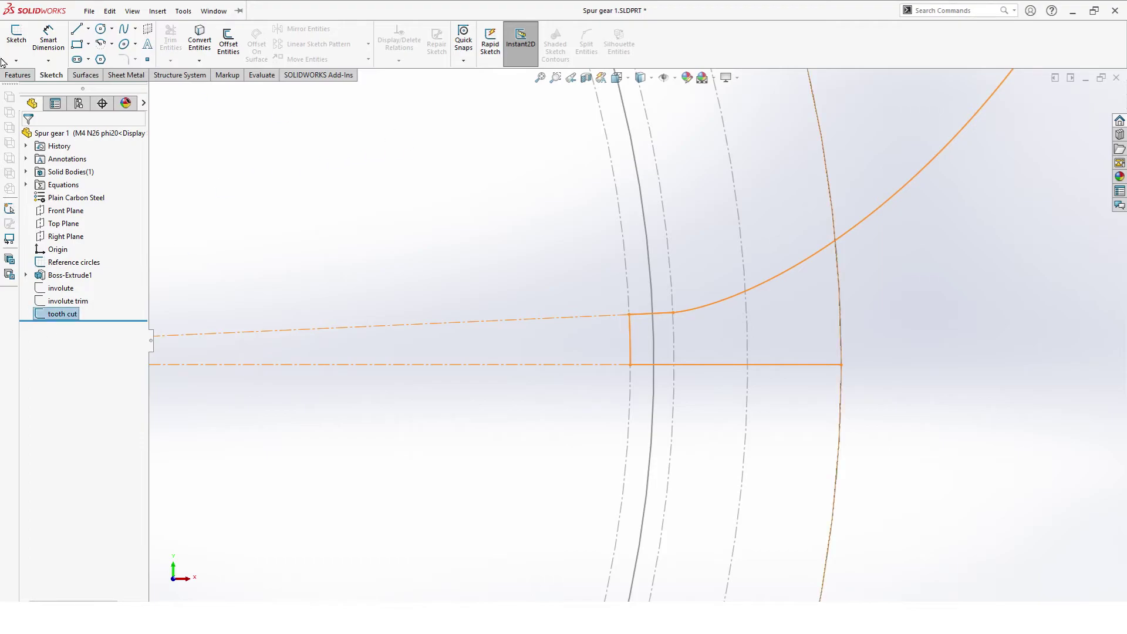
Step: Make an extruded cut Through All in one direction only, using just the closed tooth-space region of the tooth cut sketch as contour
left_click(17, 74)
left_click(174, 41)
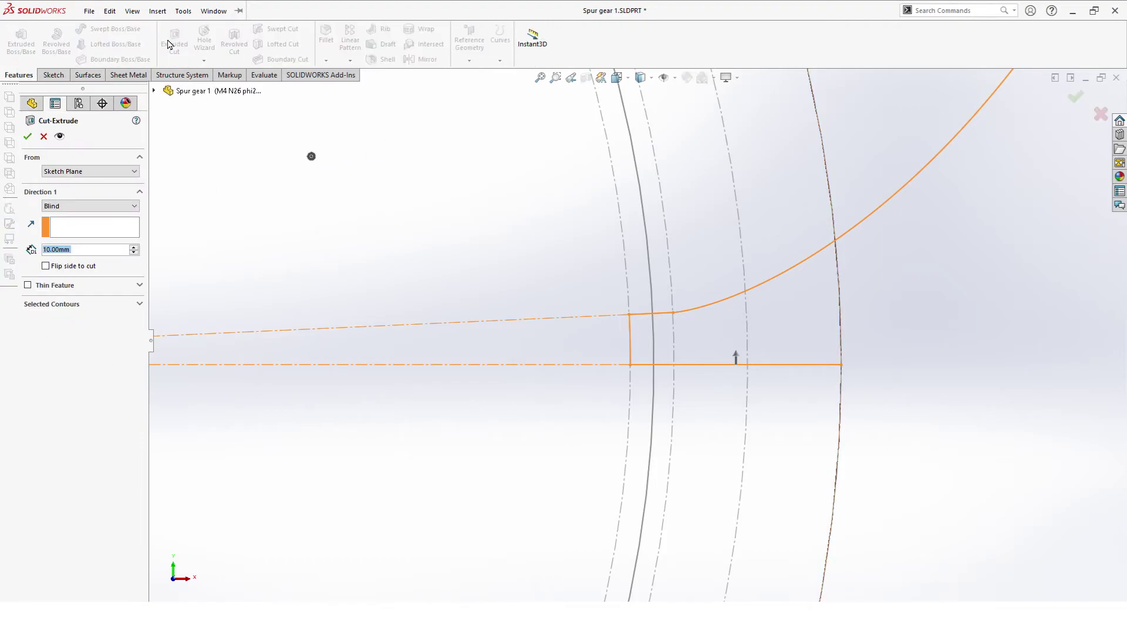
left_click(75, 209)
left_click(77, 222)
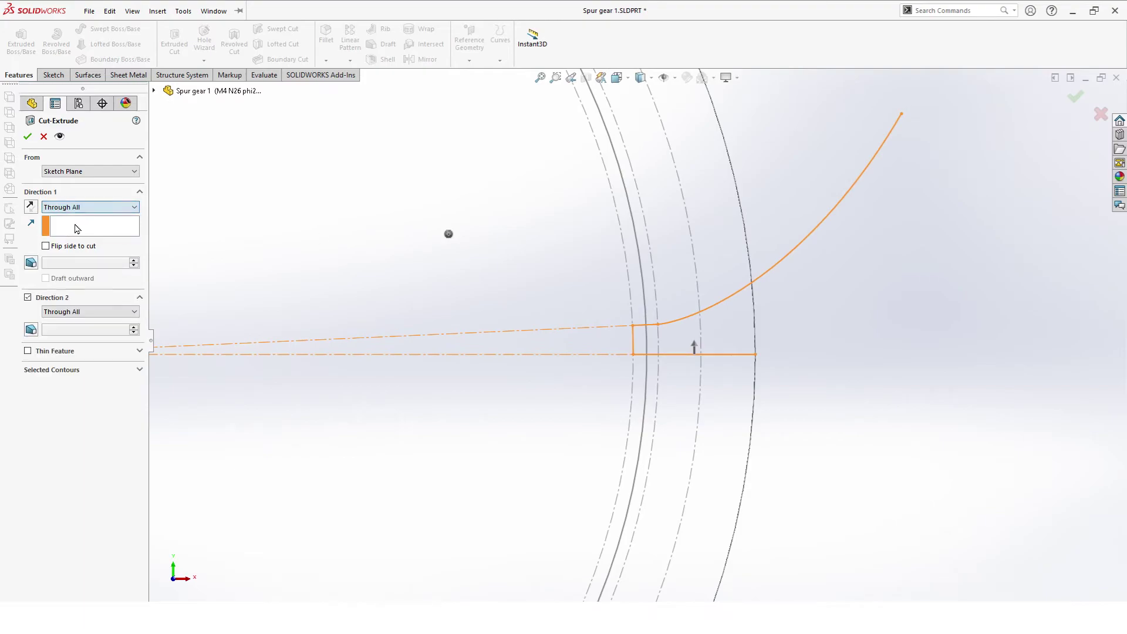
left_click(27, 298)
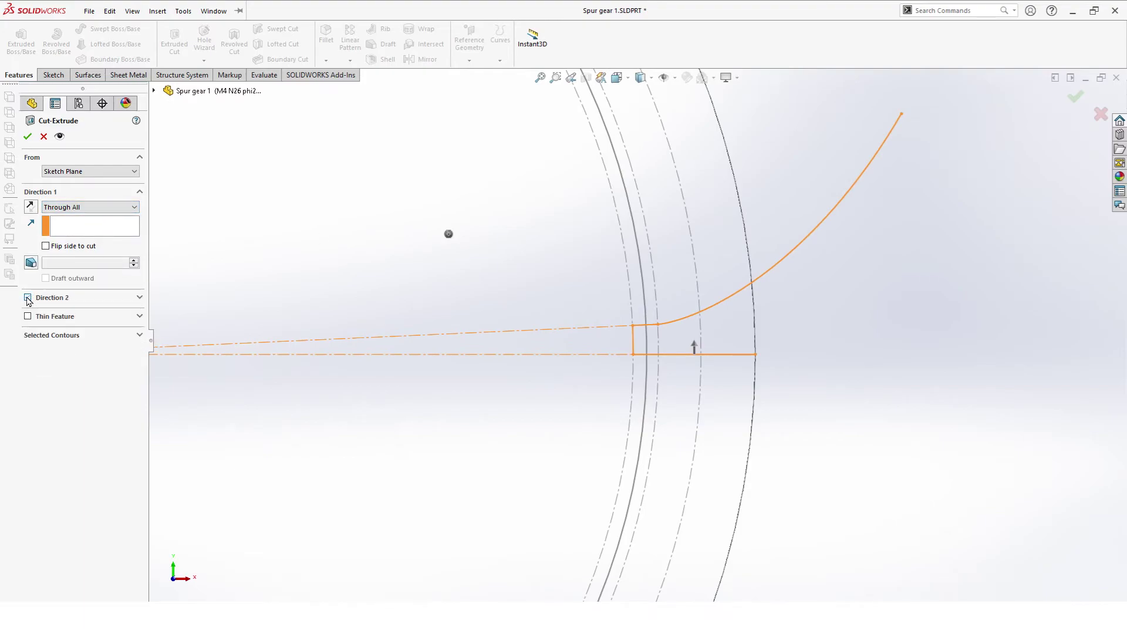
left_click(45, 335)
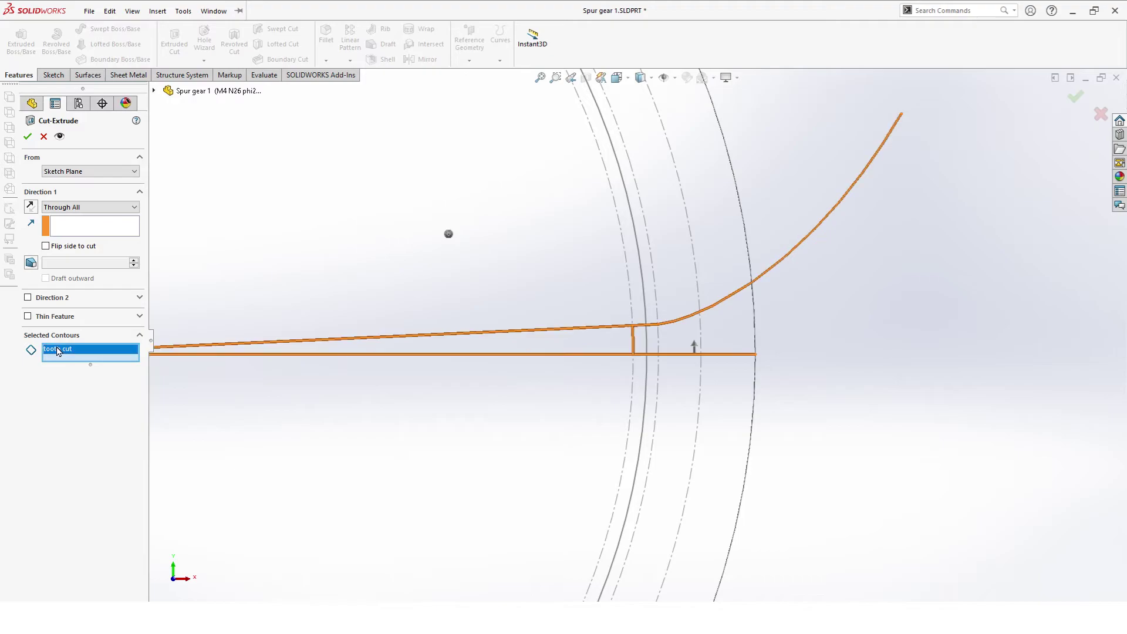
key("Delete")
left_click(728, 336)
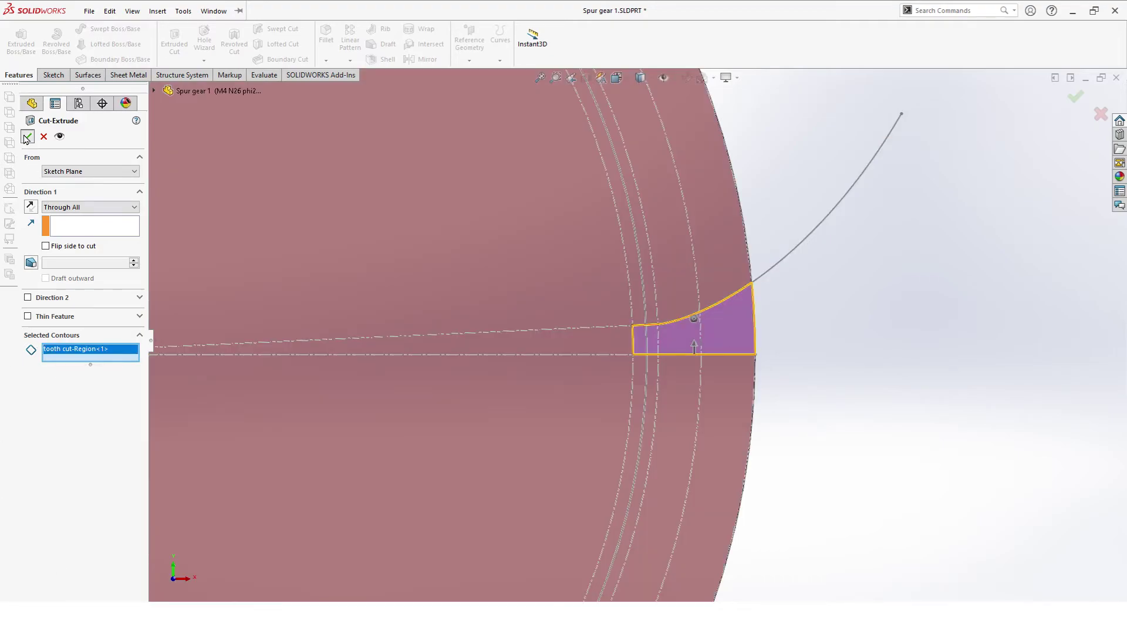
left_click(27, 137)
Step: Switch the model display to shaded with edges and view the tooth cut at an angle
middle_click_drag(515, 320, 509, 162)
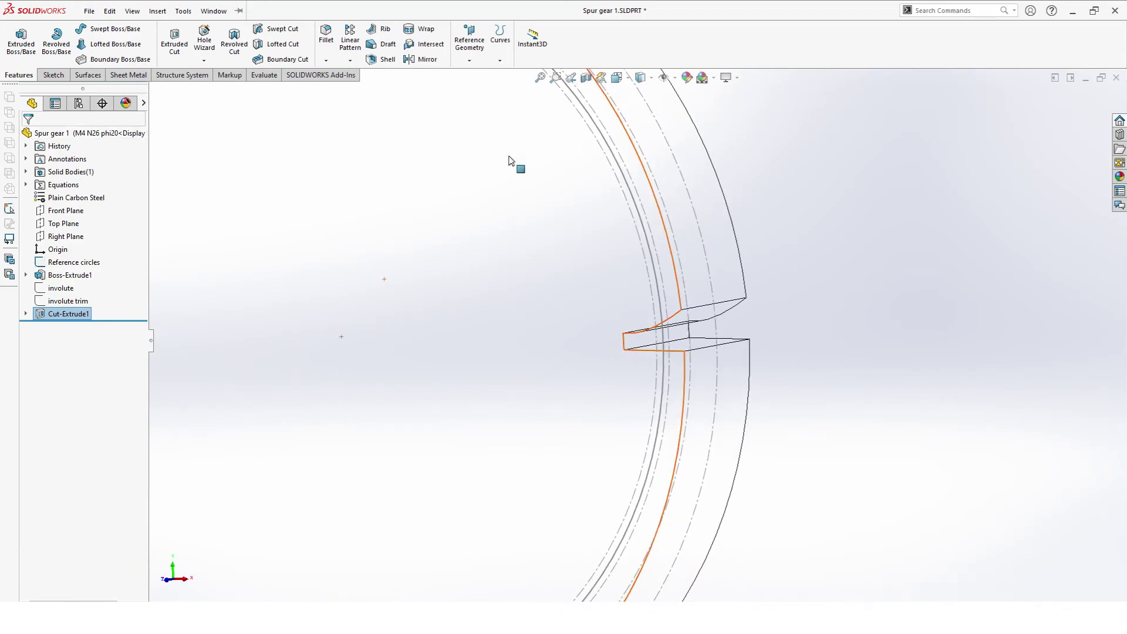
left_click(645, 77)
left_click(641, 97)
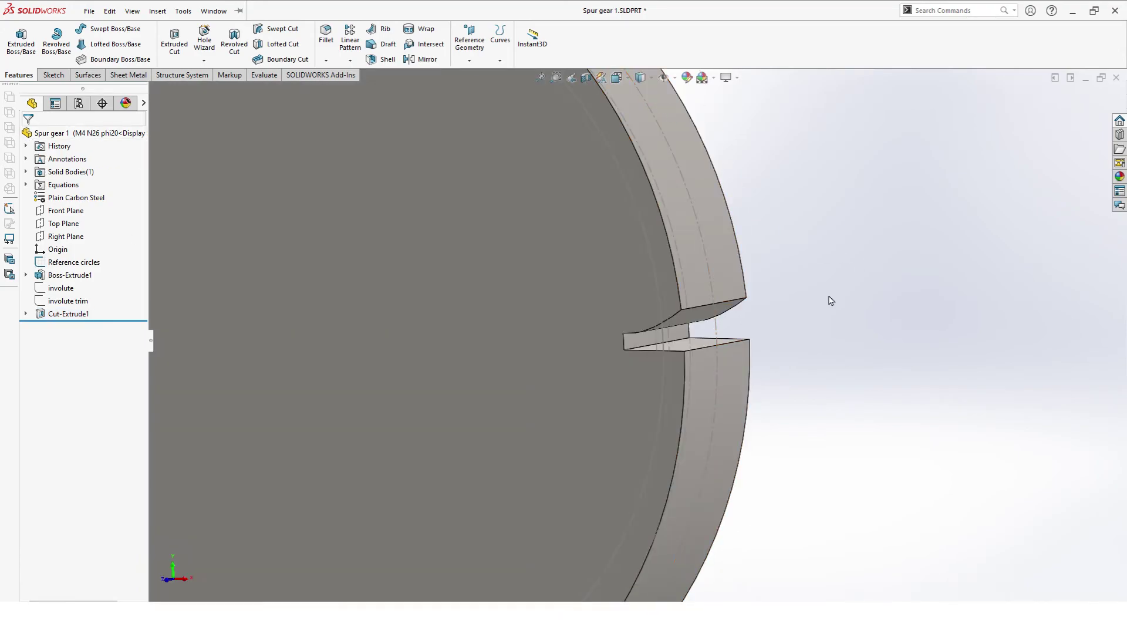
mouse_move(831, 300)
middle_mouse_down()
mouse_move(680, 354)
mouse_move(797, 353)
mouse_move(664, 364)
middle_mouse_up()
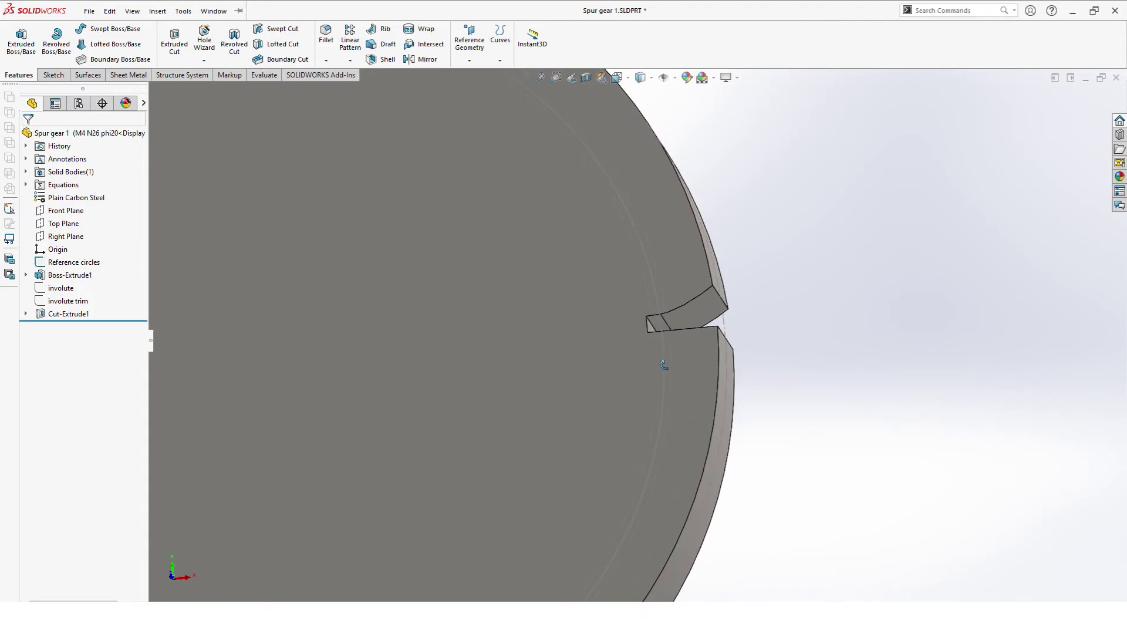
Step: Fillet the upper root corner edge of the tooth cut with its symmetric radius linked to the global variable "filet radius"
left_click(326, 35)
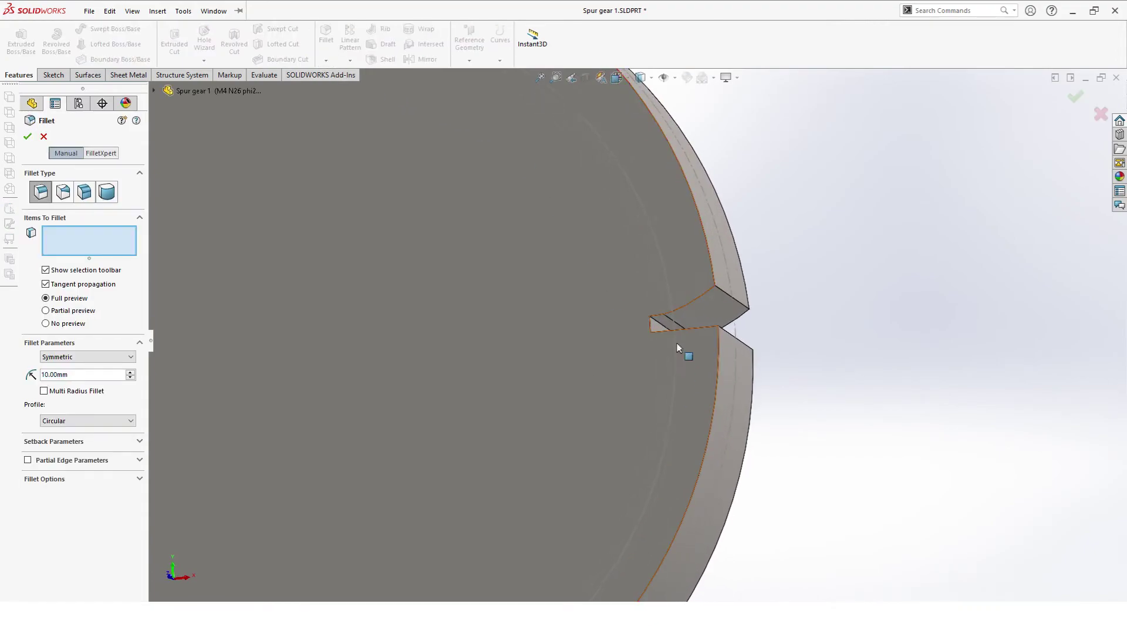
scroll(677, 347, "down", 5)
left_click(611, 292)
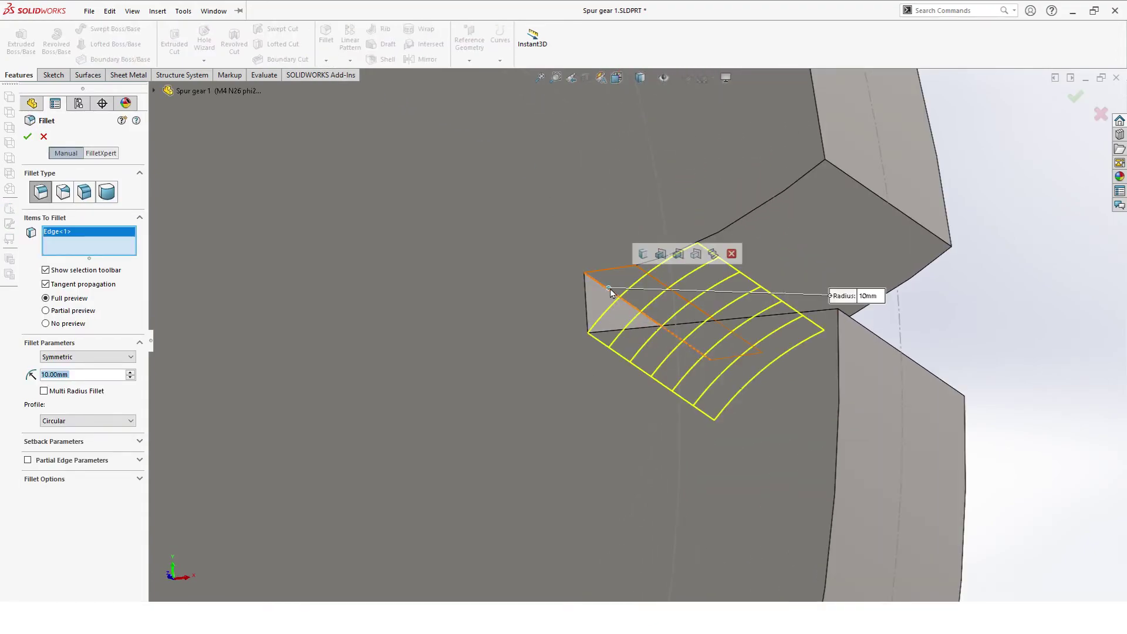
left_click(85, 376)
left_click_drag(51, 375, 42, 374)
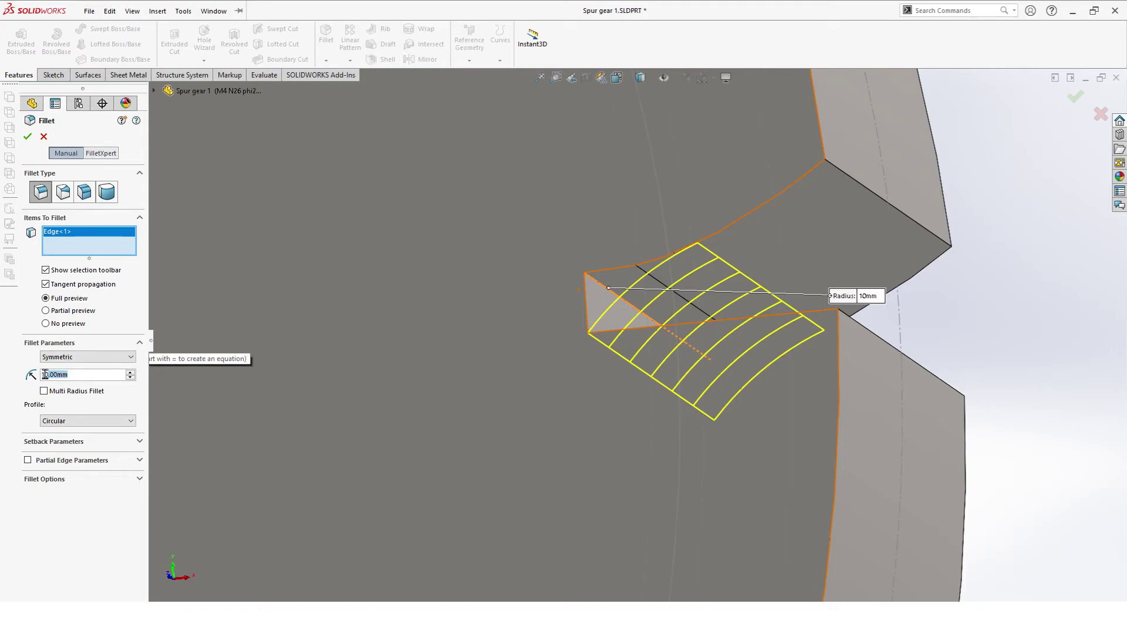
type("=")
mouse_move(66, 387)
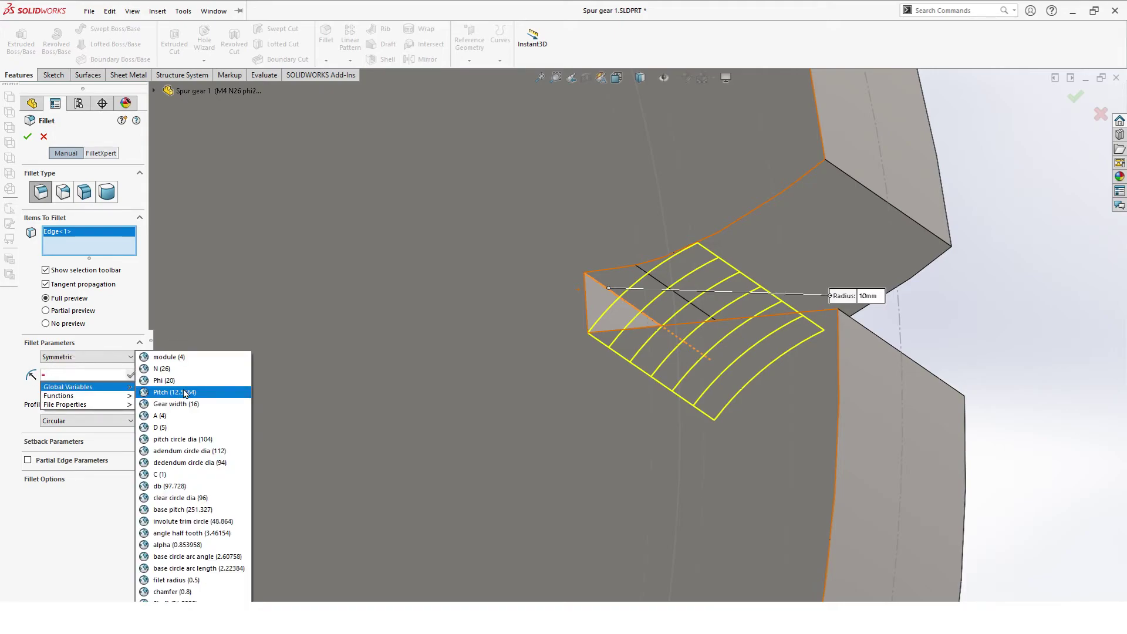
left_click(175, 580)
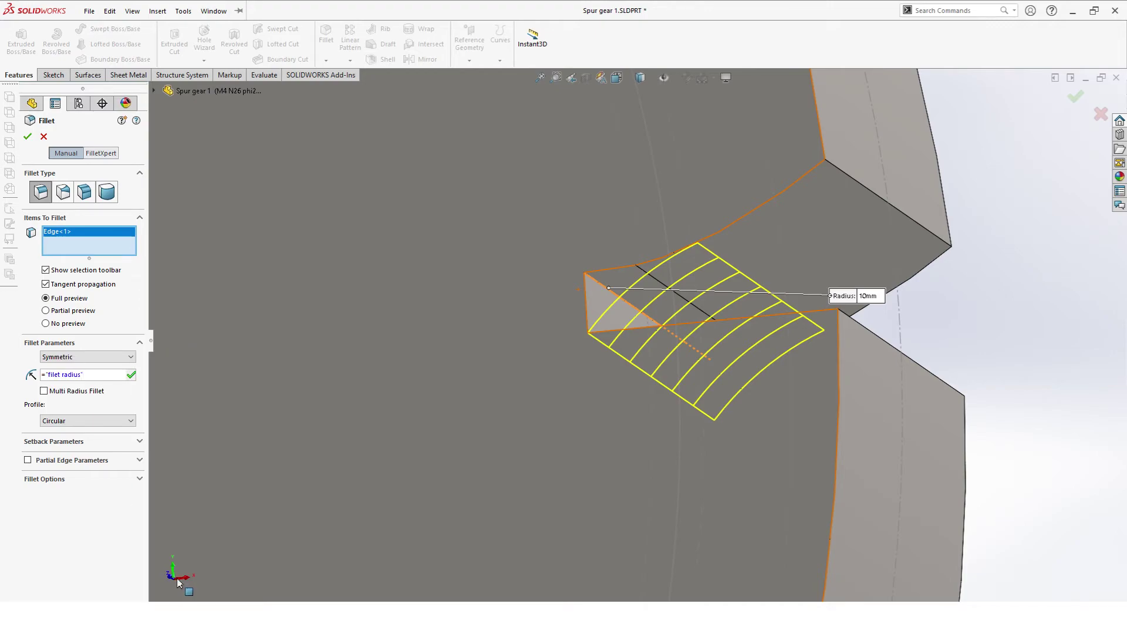
left_click(28, 137)
Step: Mirror the extruded cut and its root fillet about the Top Plane with Geometry Pattern enabled
scroll(515, 402, "up", 3)
scroll(698, 360, "down", 2)
middle_click_drag(697, 360, 612, 361)
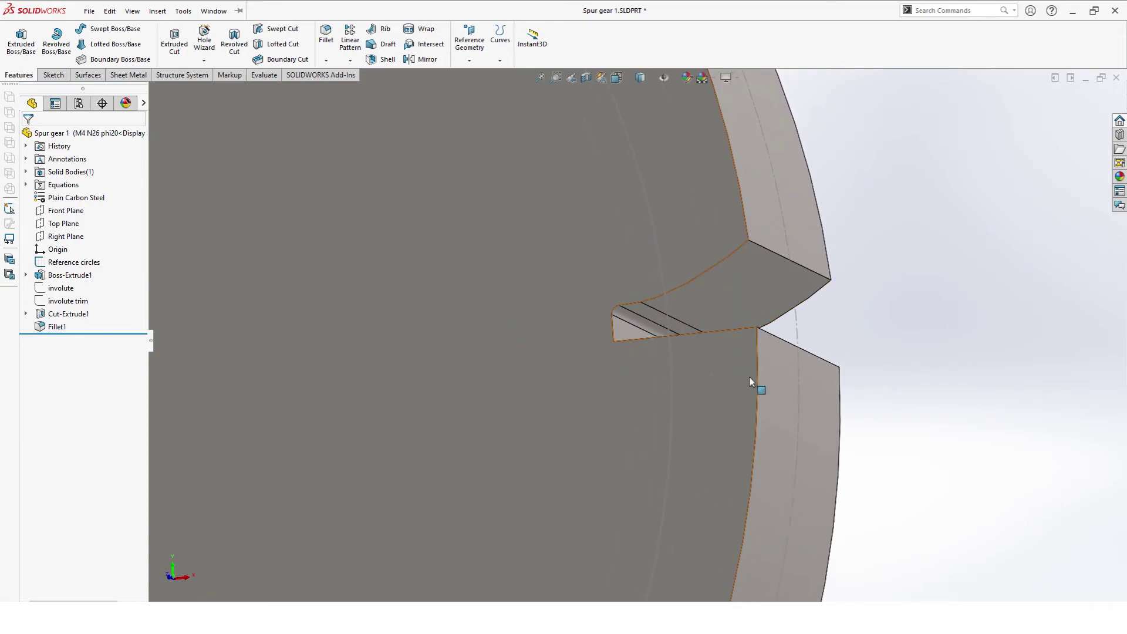
middle_click_drag(755, 385, 247, 79)
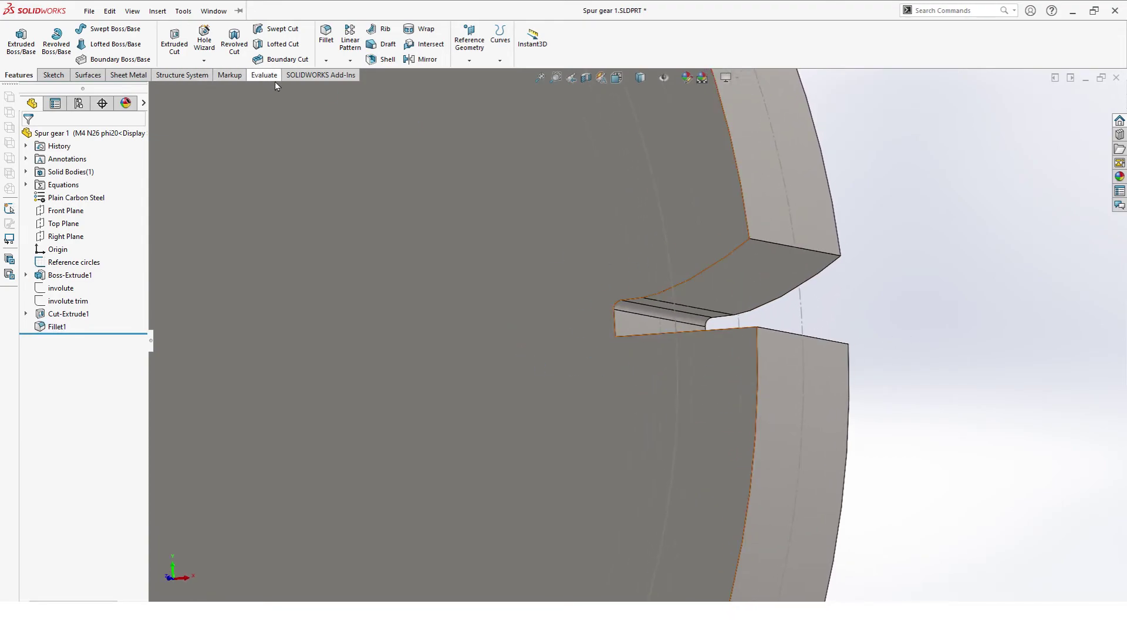
left_click(421, 59)
middle_click_drag(457, 343, 485, 347)
scroll(511, 364, "up", 6)
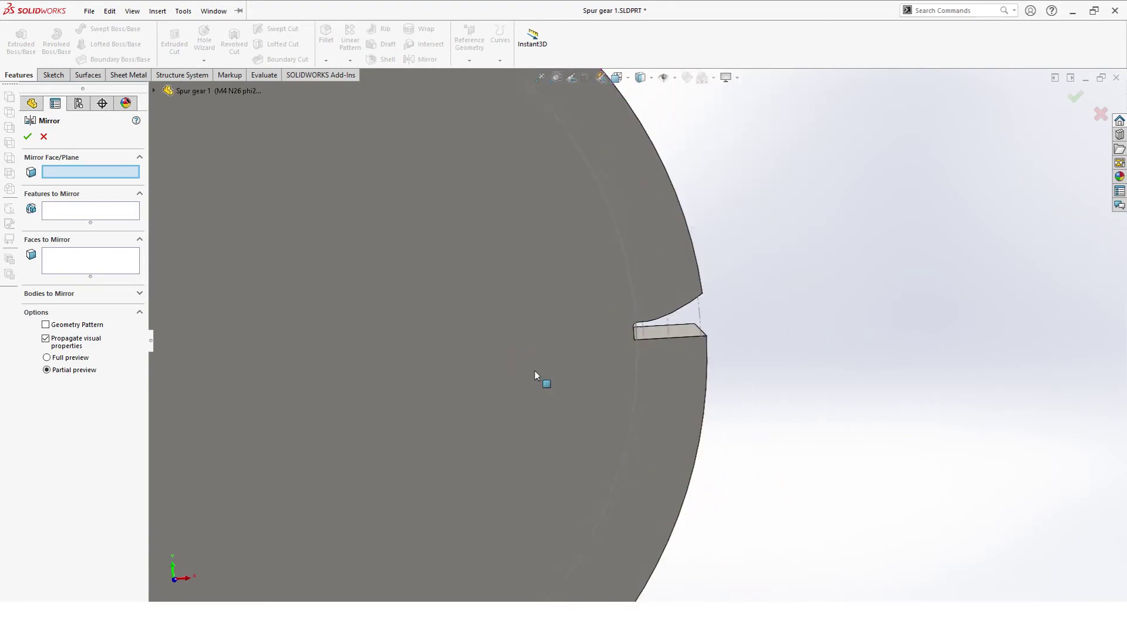
left_click(153, 90)
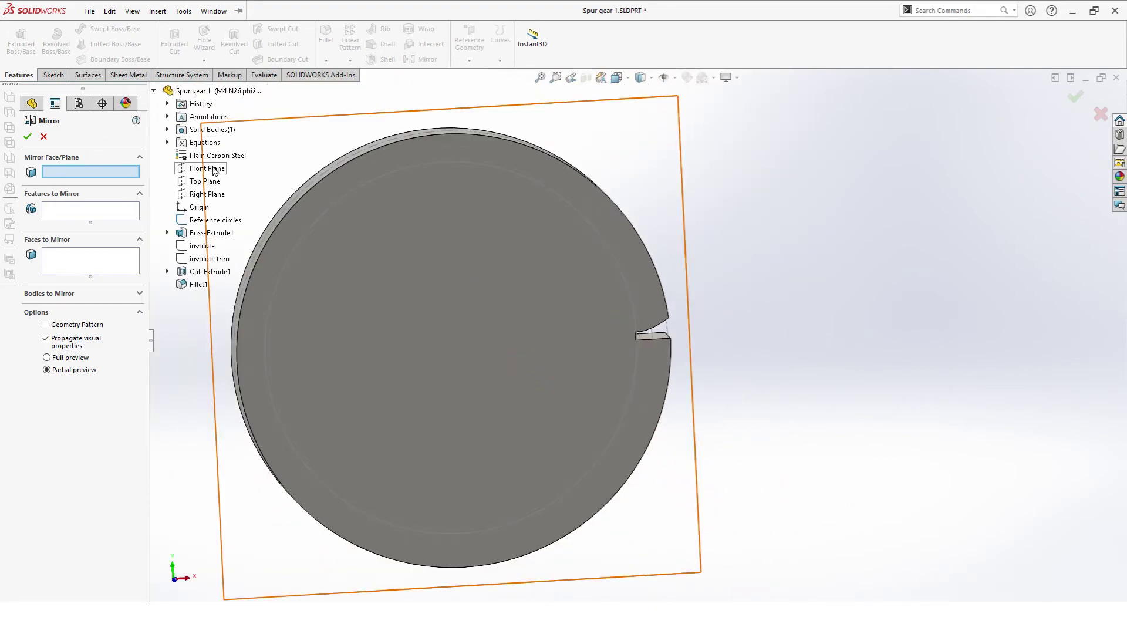
left_click(210, 183)
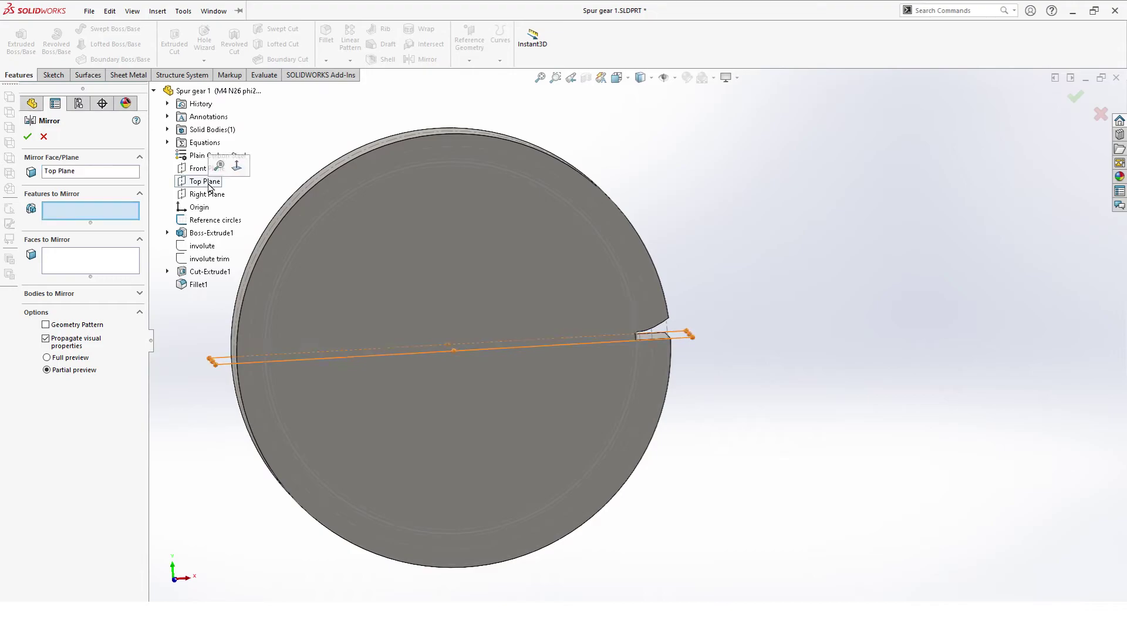
left_click(198, 272)
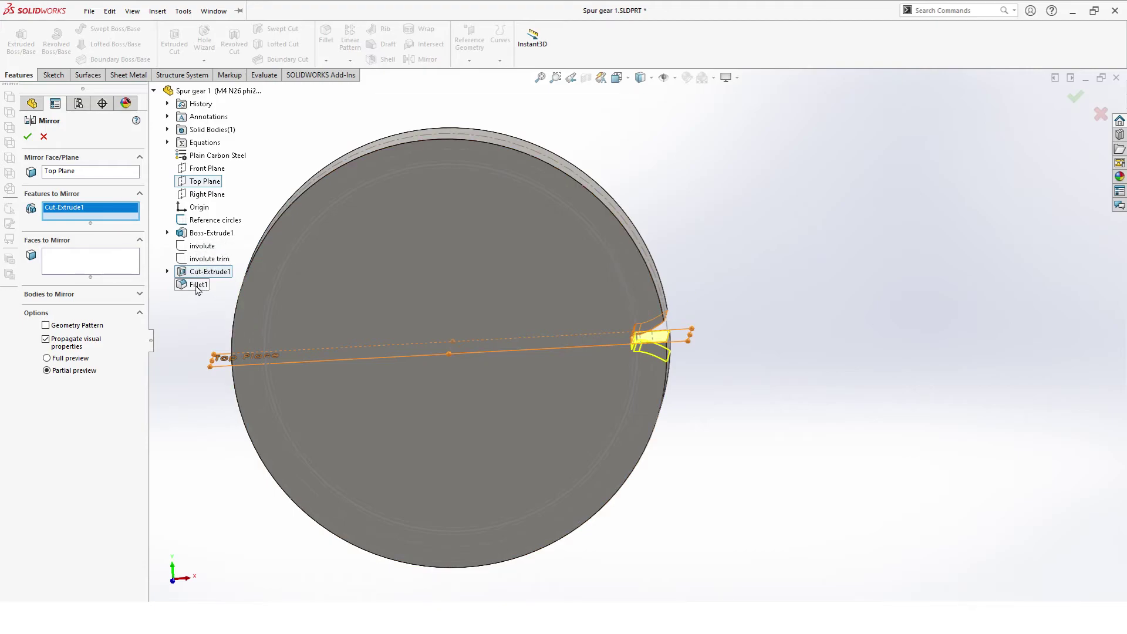
left_click(198, 284)
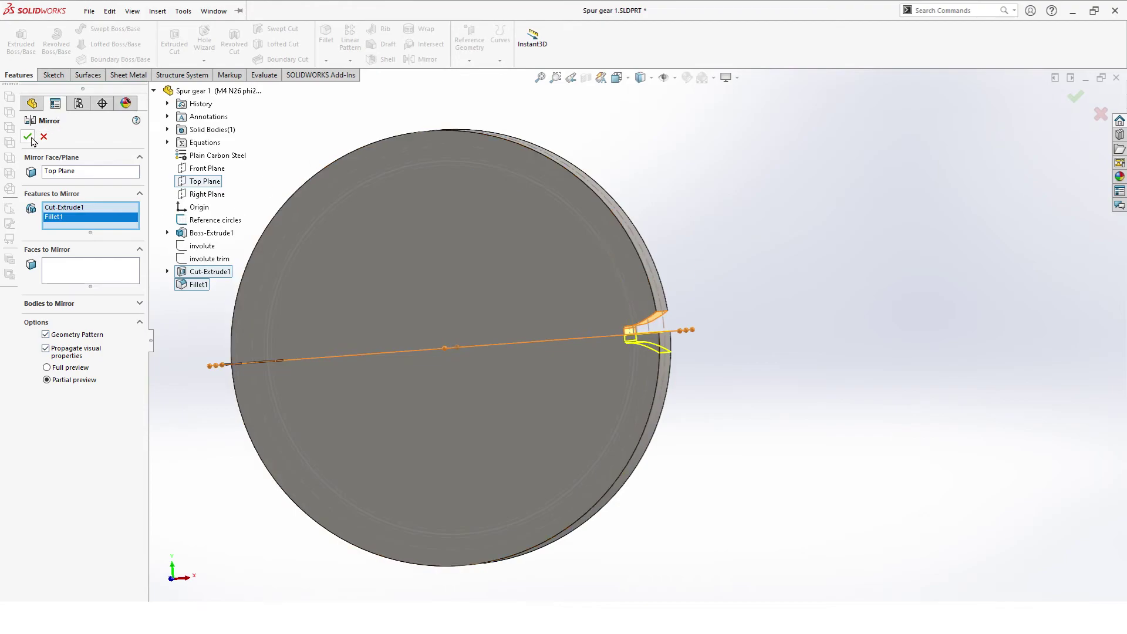
middle_click_drag(352, 264, 674, 380)
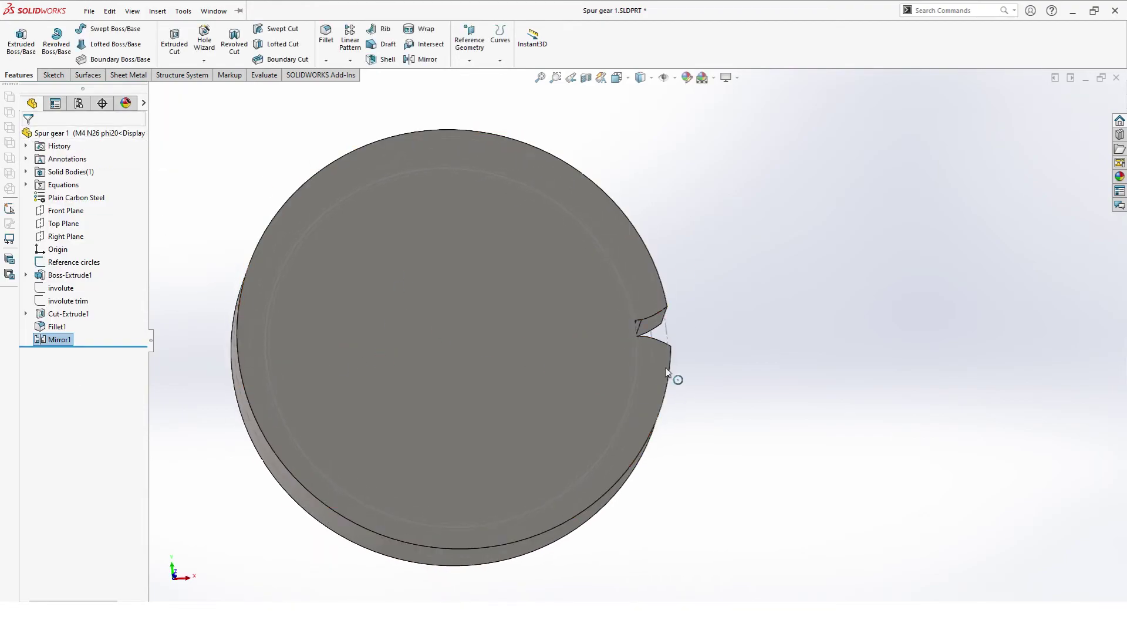
Step: Start a distance-angle chamfer and select the outer circular edges on both faces of the gear blank
scroll(674, 380, "down", 5)
middle_click_drag(557, 358, 750, 303)
left_click(893, 270)
scroll(834, 281, "up", 5)
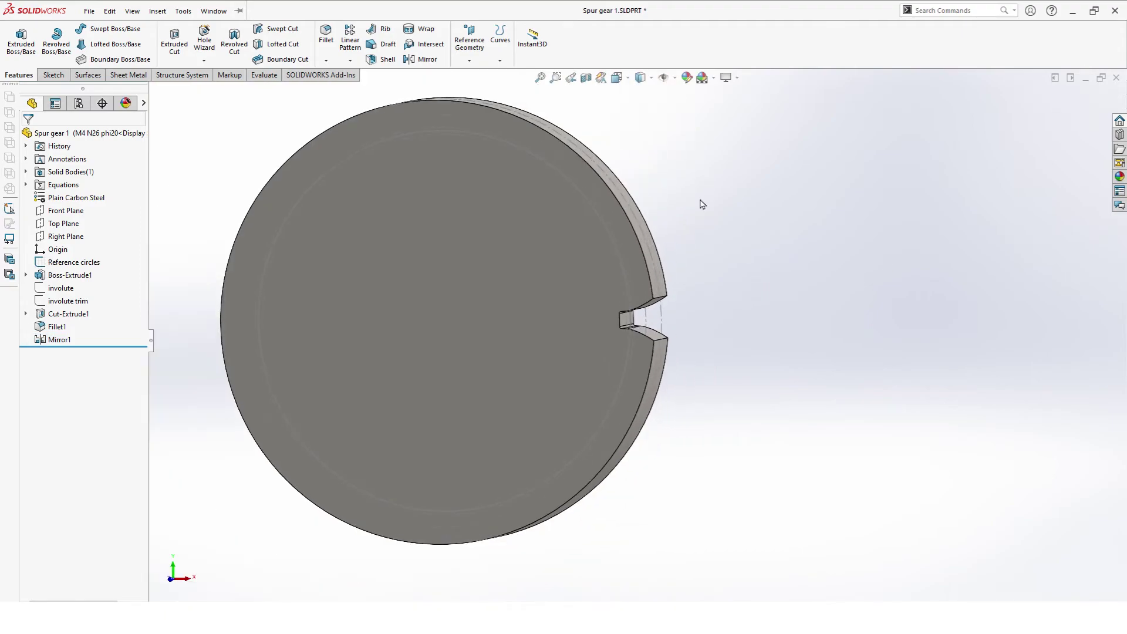
left_click(326, 60)
left_click(339, 89)
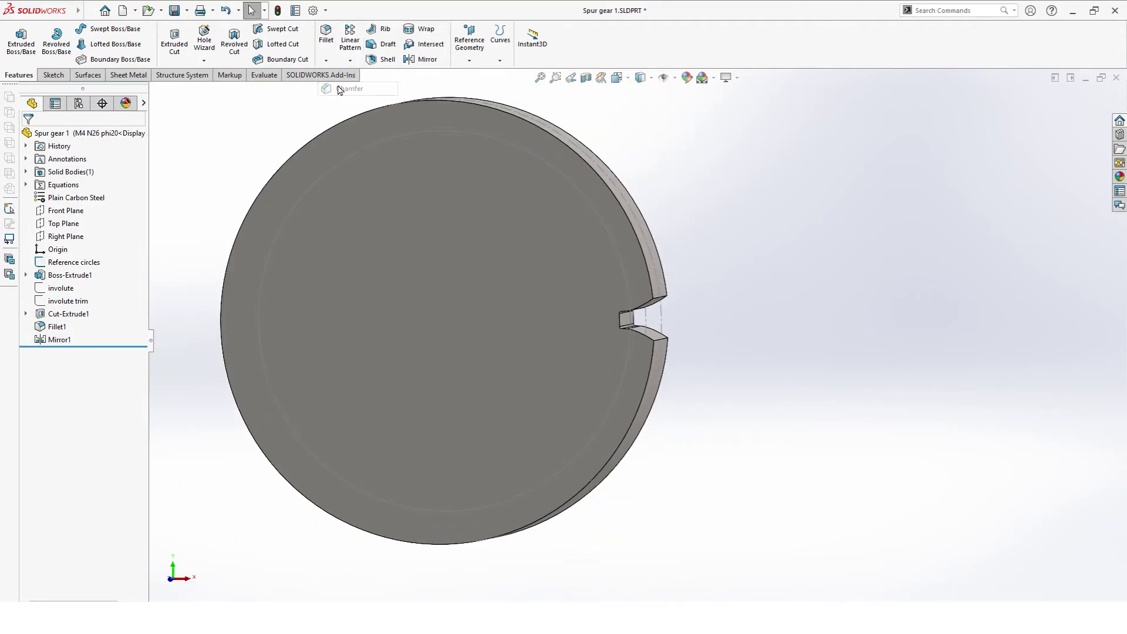
middle_click_drag(372, 194, 365, 232)
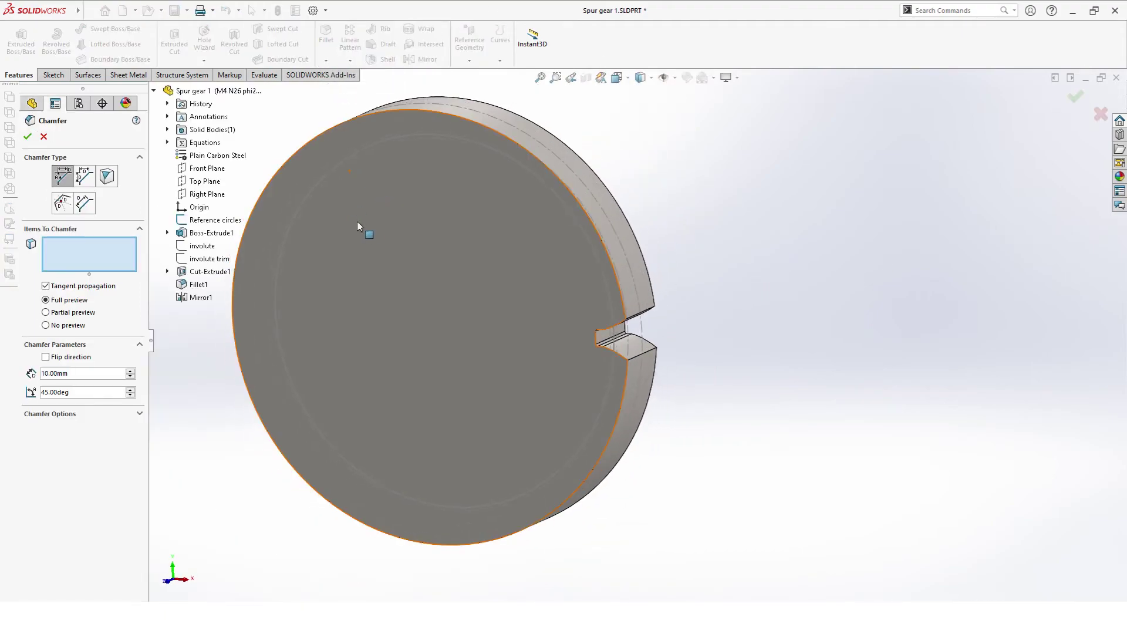
left_click(587, 223)
middle_click_drag(587, 223, 436, 289)
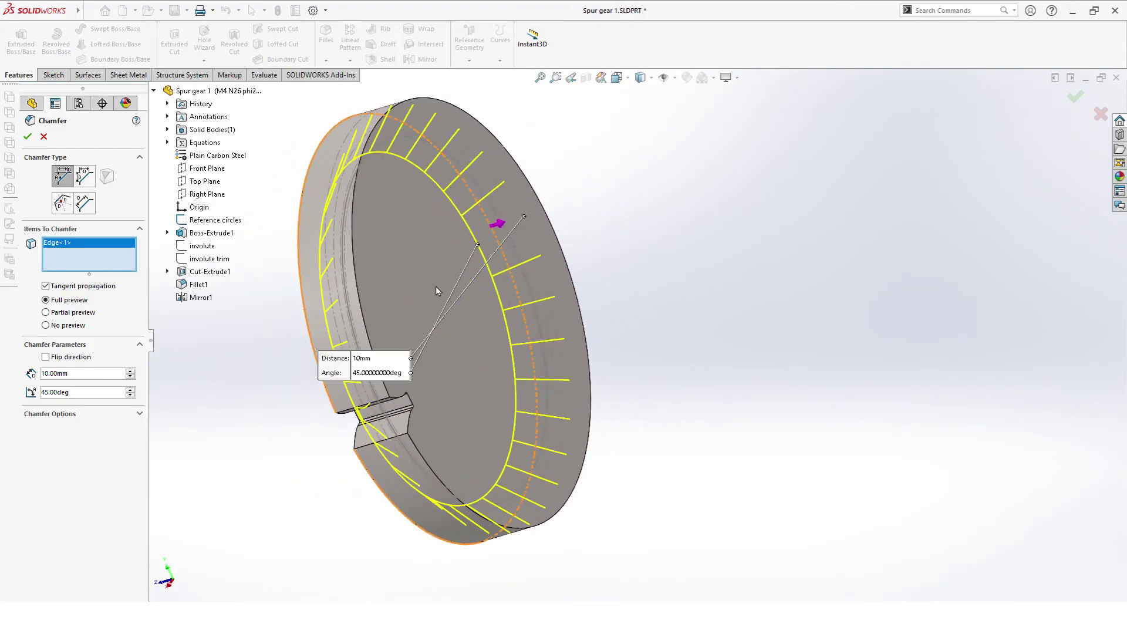
left_click(360, 298)
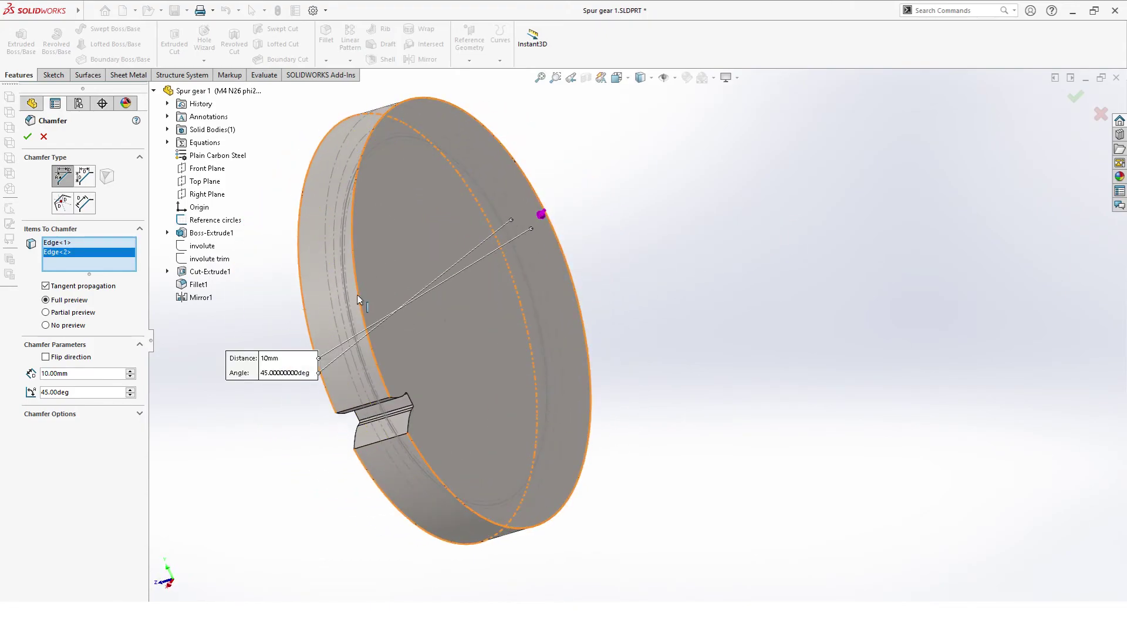
Step: Link the chamfer distance to the global variable "chamfer", keep the 45° angle and create the chamfer
middle_click_drag(360, 299, 274, 339)
double_click(73, 376)
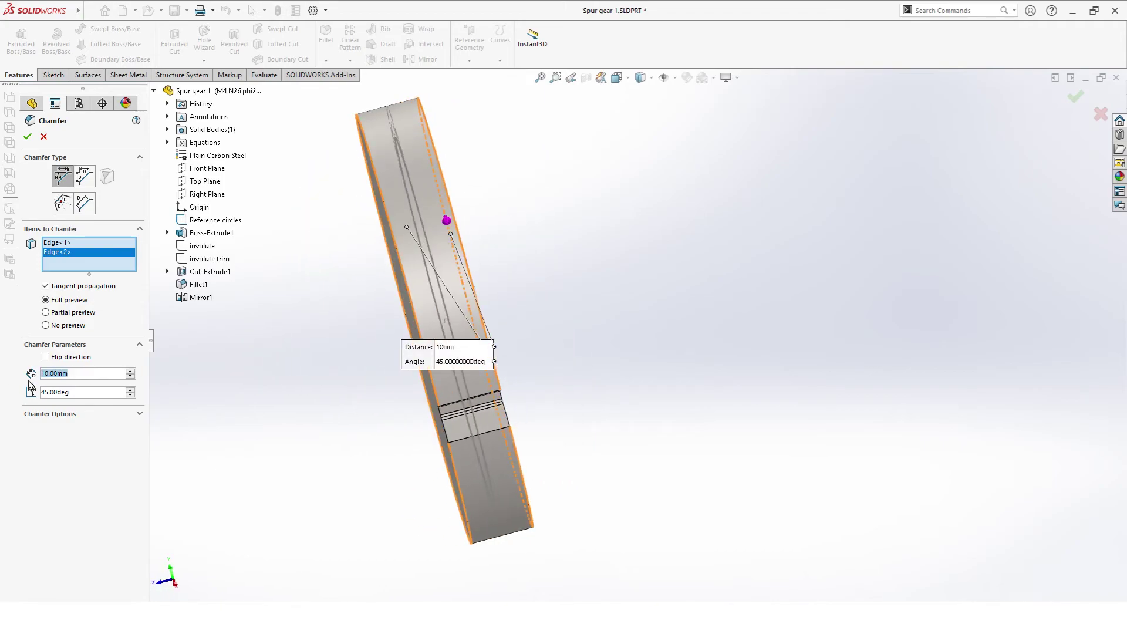
type("=")
mouse_move(56, 391)
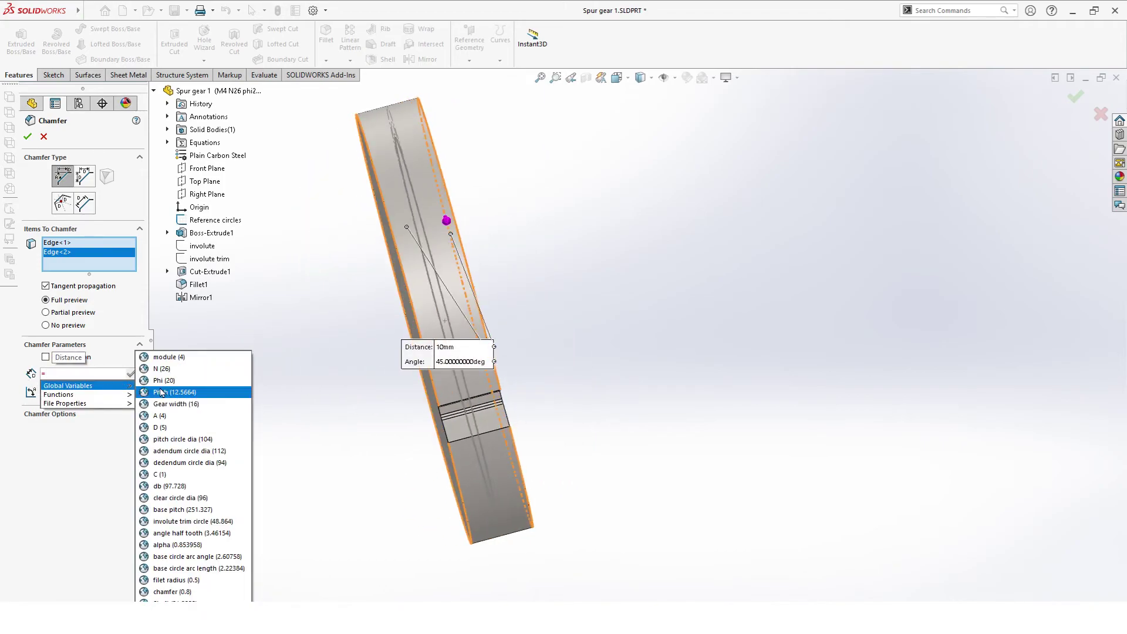
left_click(188, 592)
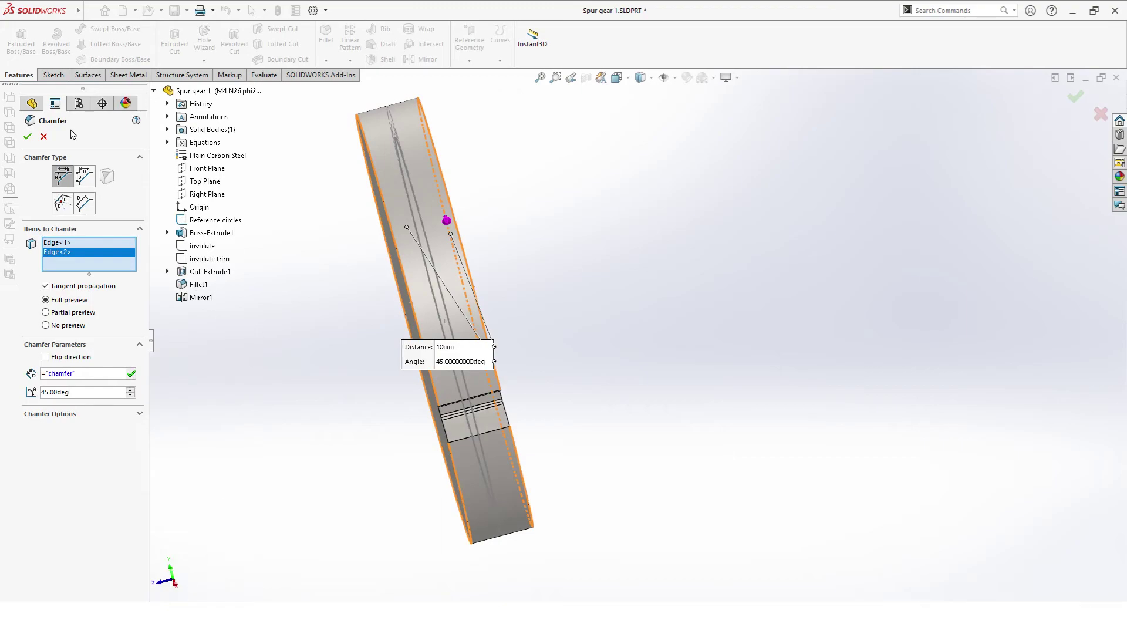
left_click(27, 137)
middle_click_drag(282, 305, 401, 268)
key("ctrl+1")
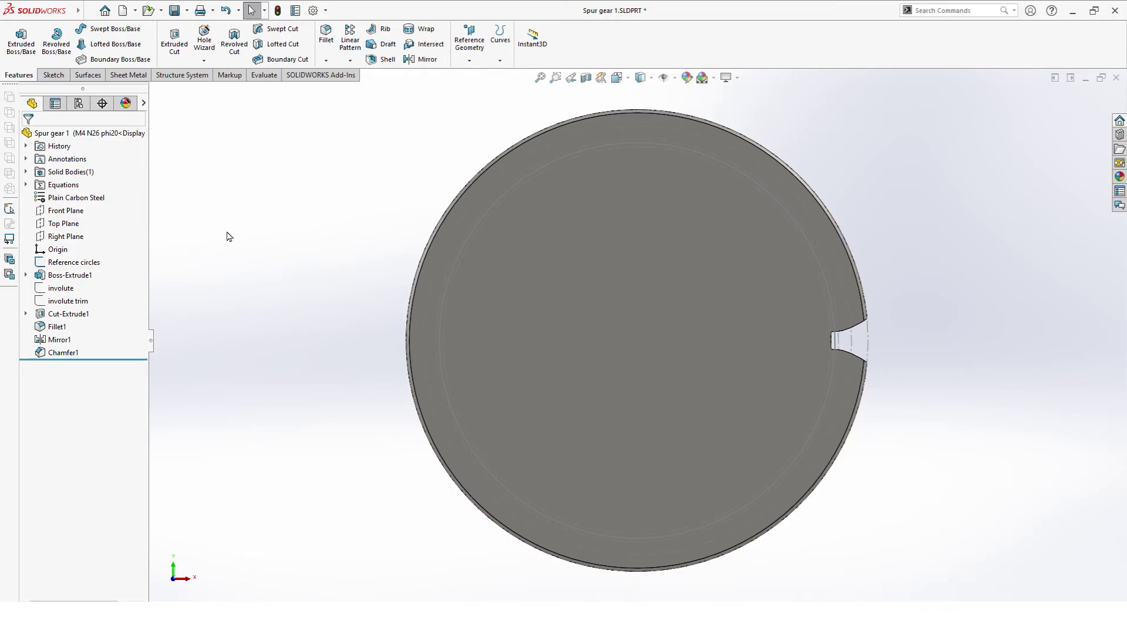
Step: Start a circular pattern, show temporary axes and use the gear blank's central axis as the pattern axis
left_click(350, 60)
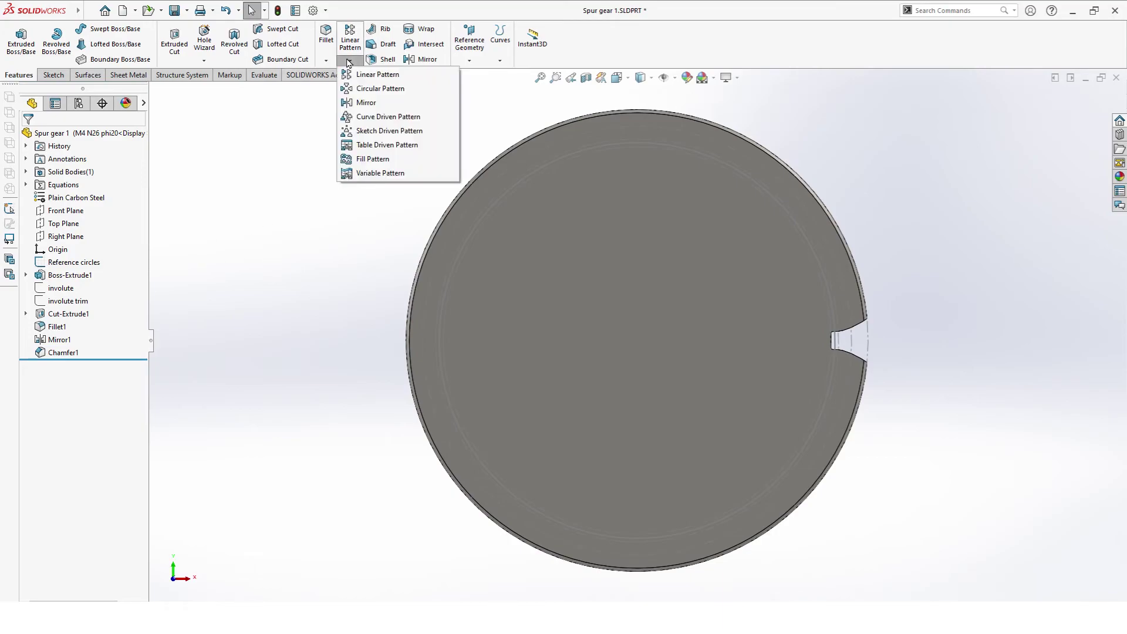
left_click(381, 88)
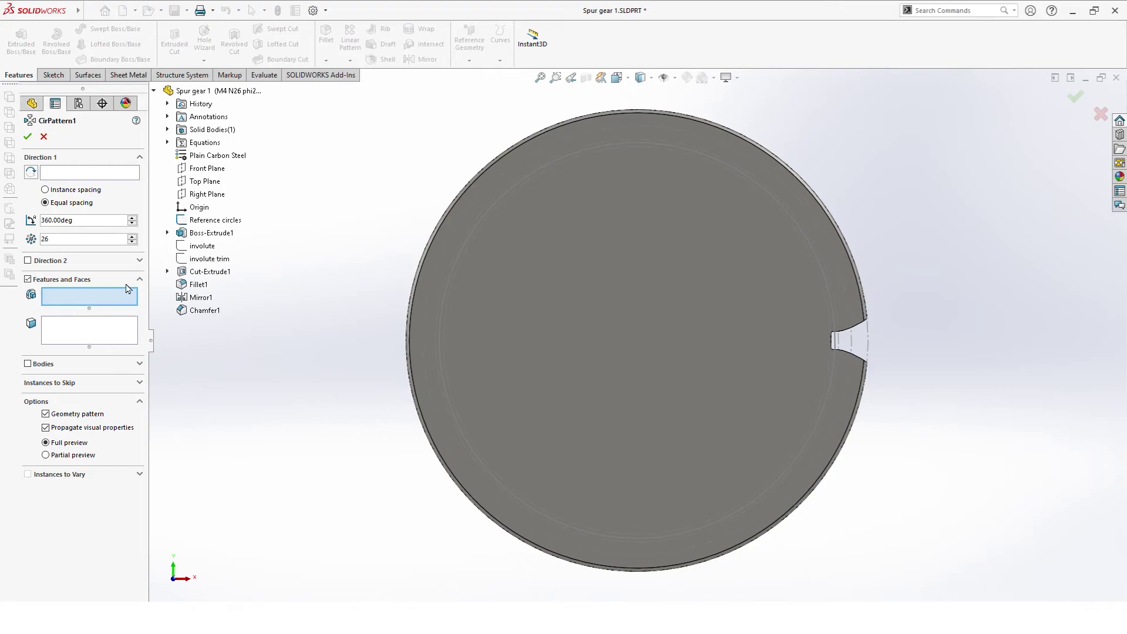
left_click(54, 175)
middle_click_drag(260, 267, 395, 326)
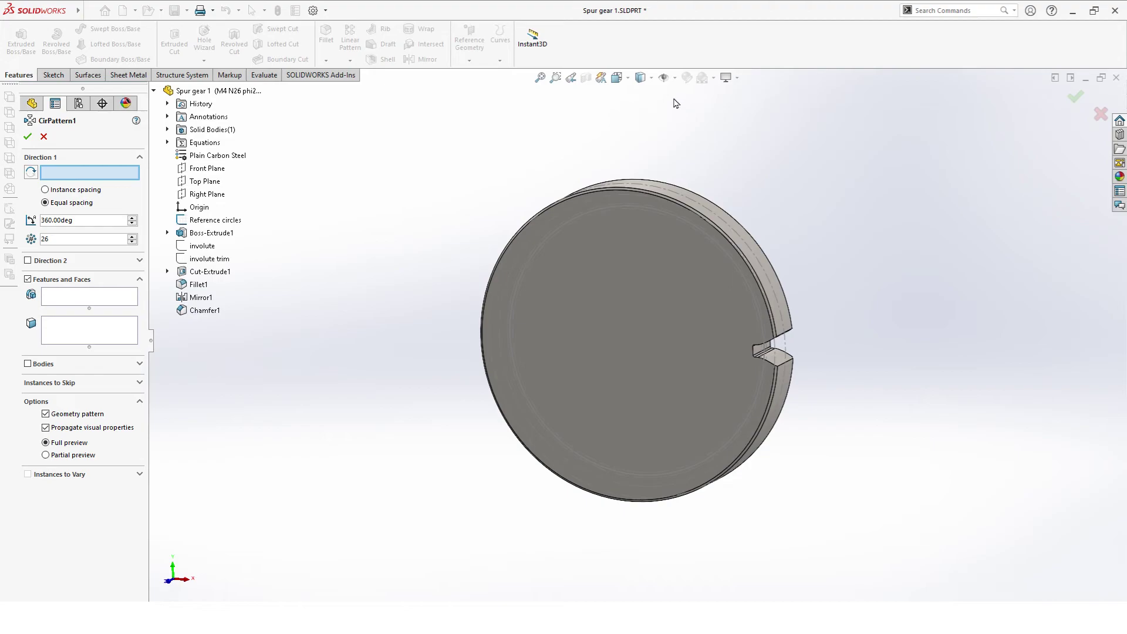
left_click(675, 78)
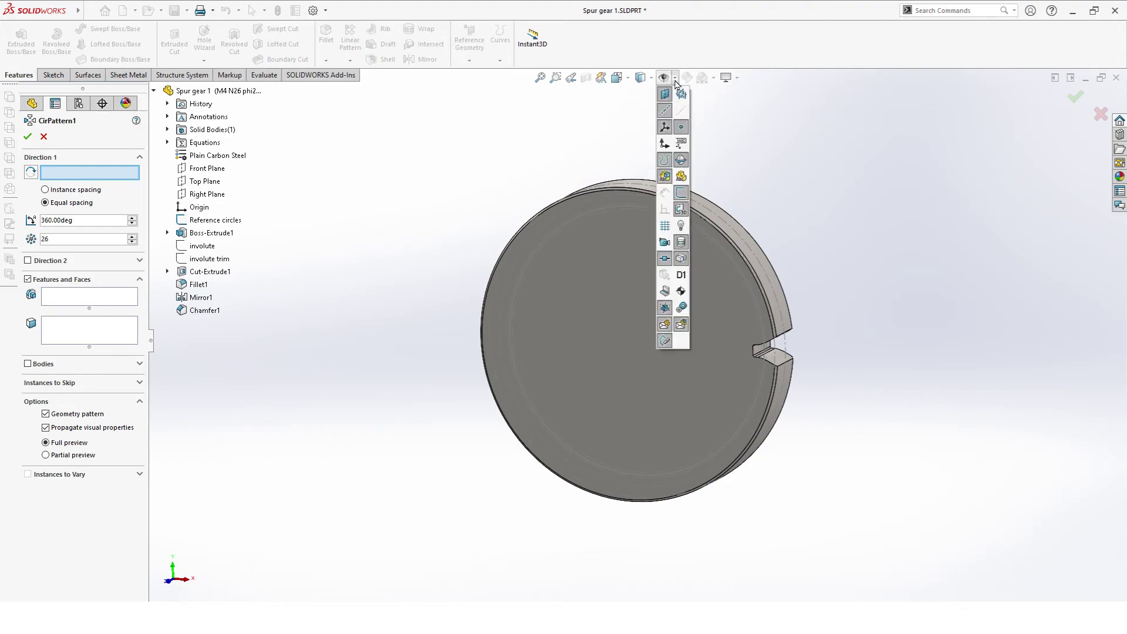
left_click(682, 111)
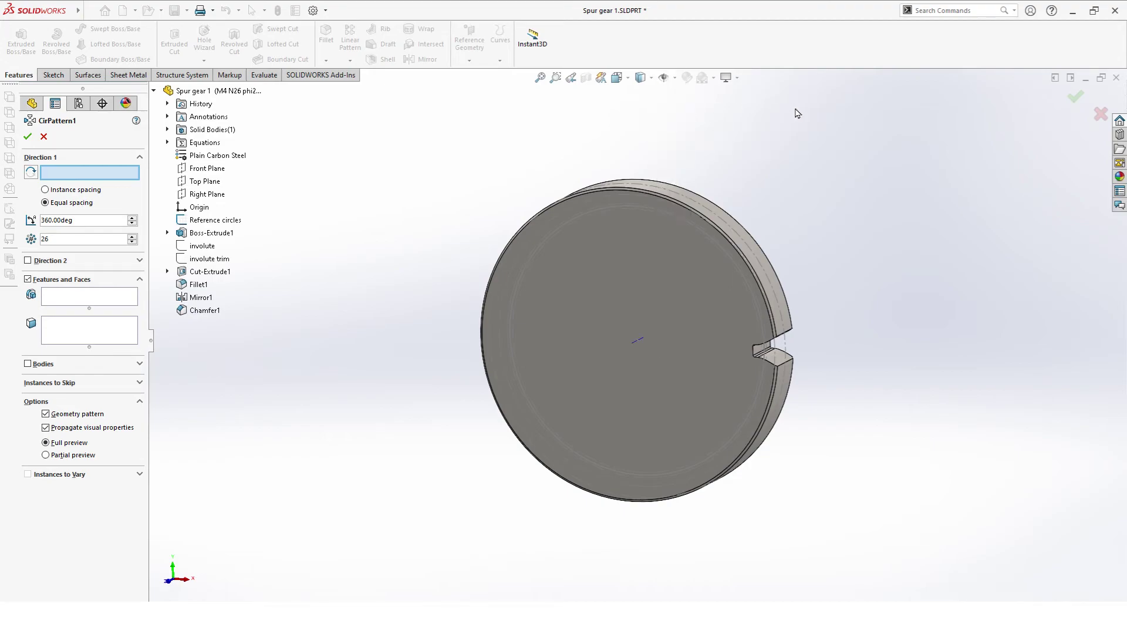
middle_click_drag(667, 370, 641, 372)
scroll(635, 307, "down", 5)
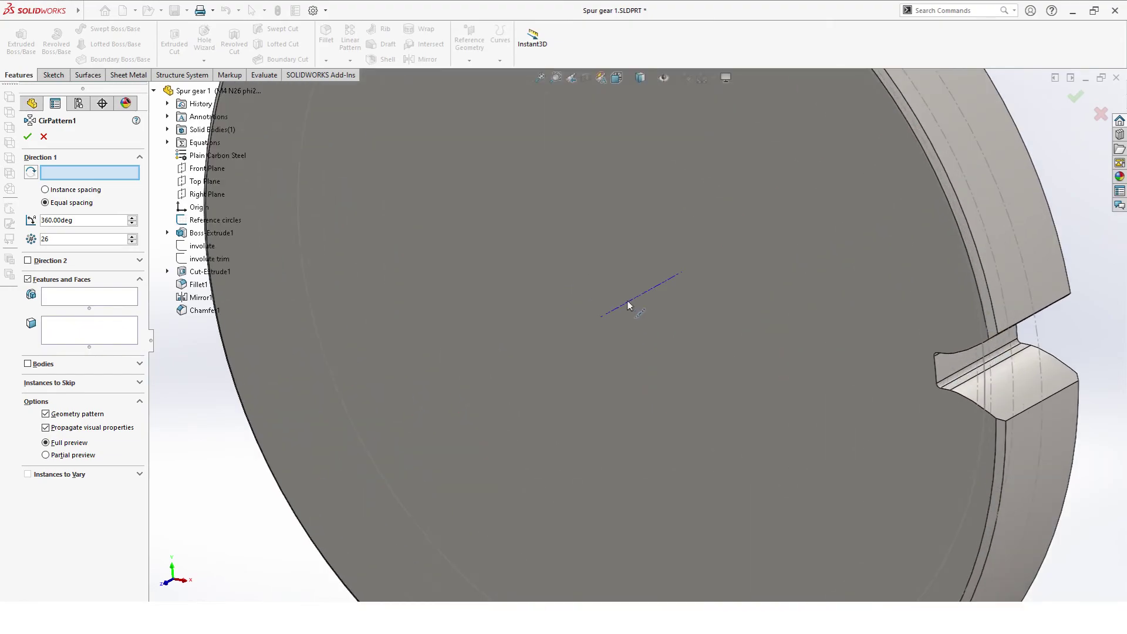
left_click(625, 306)
scroll(629, 311, "up", 5)
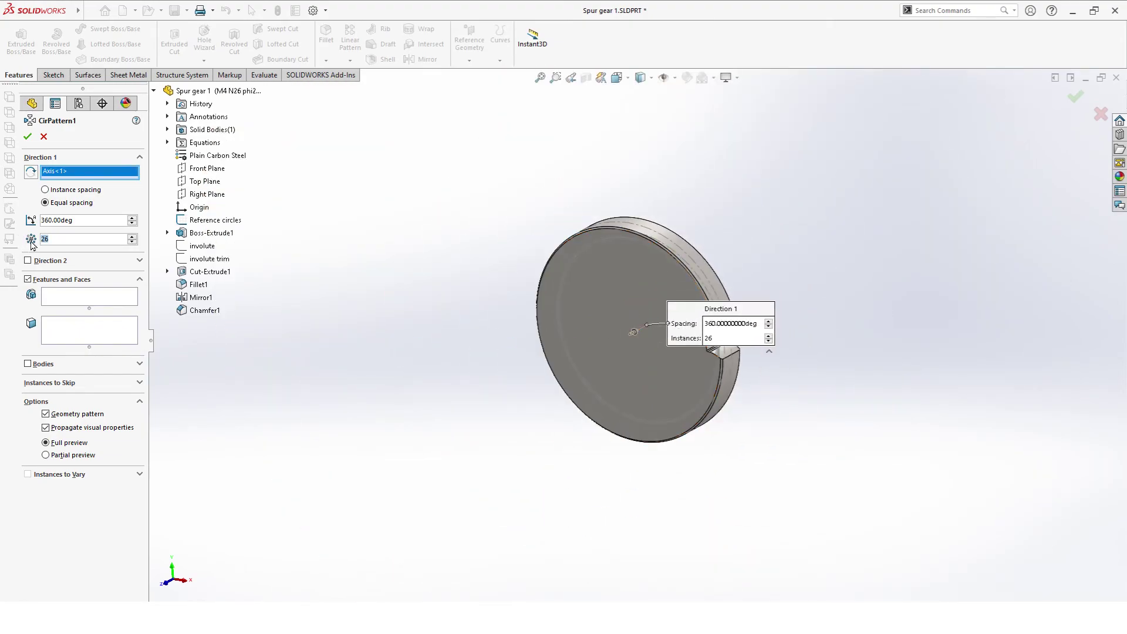
Step: Link the circular pattern's number of instances to the global variable "N"
type("=")
mouse_move(77, 250)
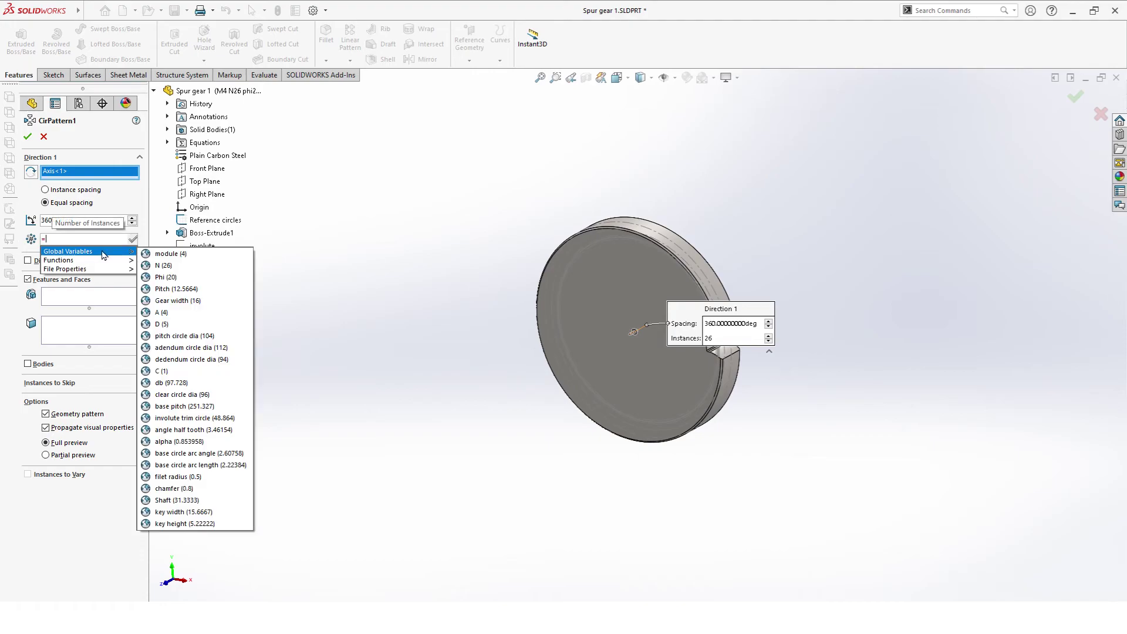
left_click(164, 268)
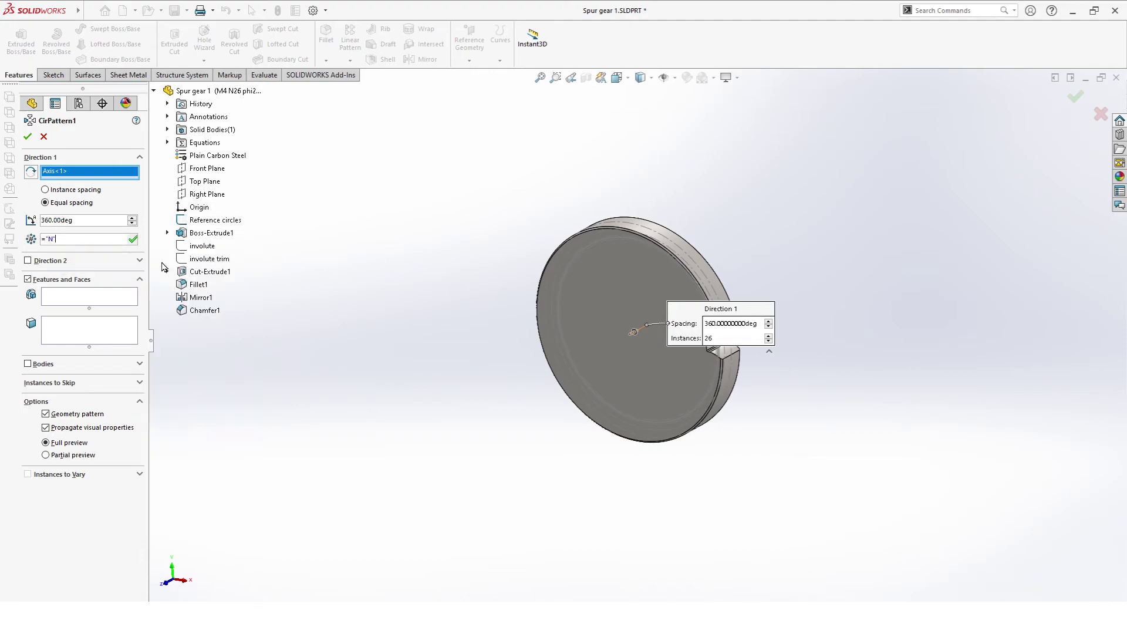
Step: Pattern Cut-Extrude1, Fillet1 and Mirror1 equally over 360° with Geometry Pattern enabled, and view the gear from the front
left_click(68, 303)
left_click(210, 272)
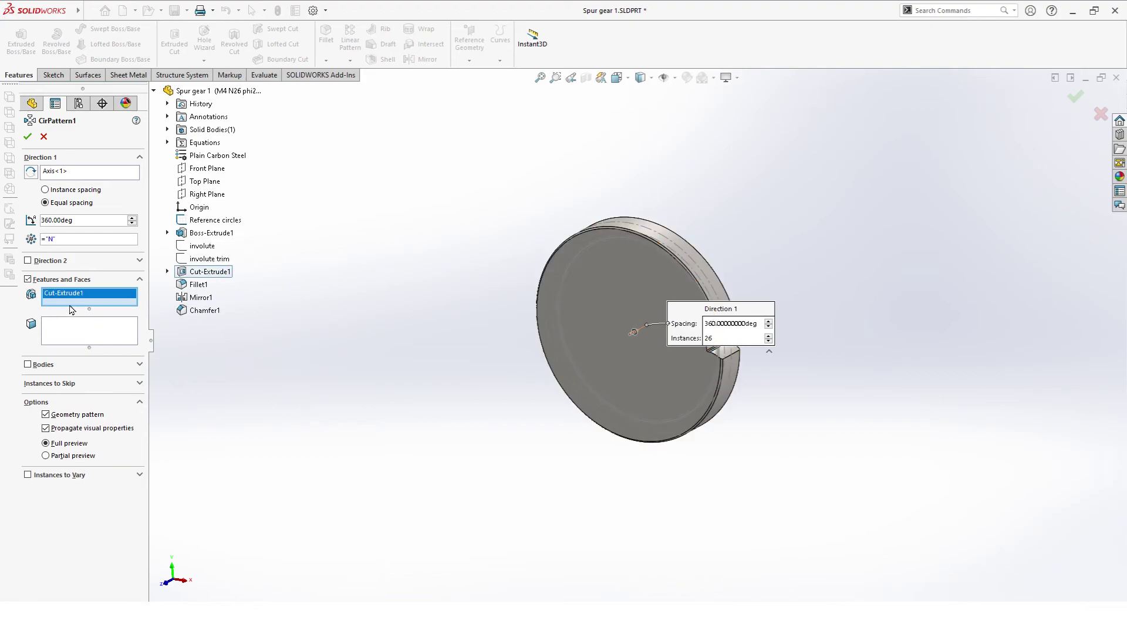
left_click(195, 286)
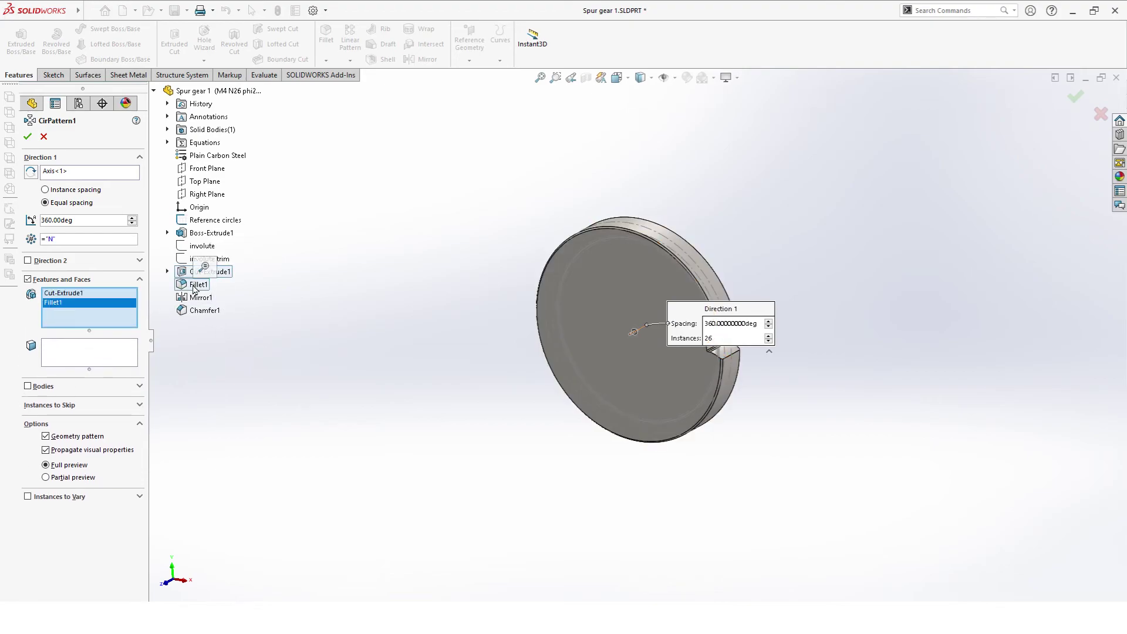
left_click(185, 299)
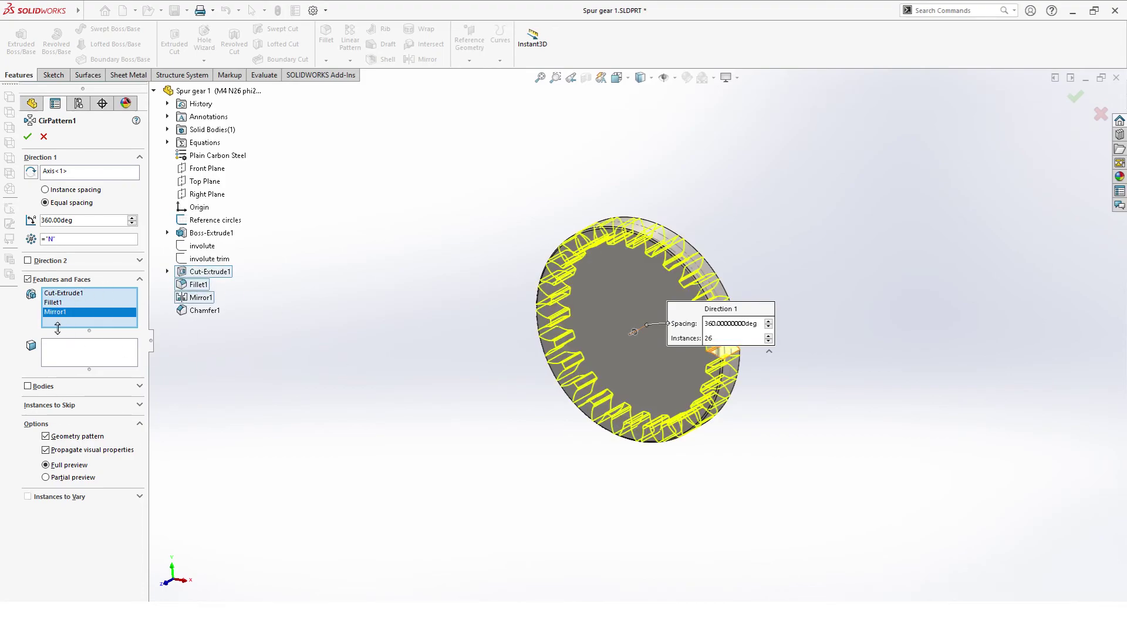
key("ctrl+1")
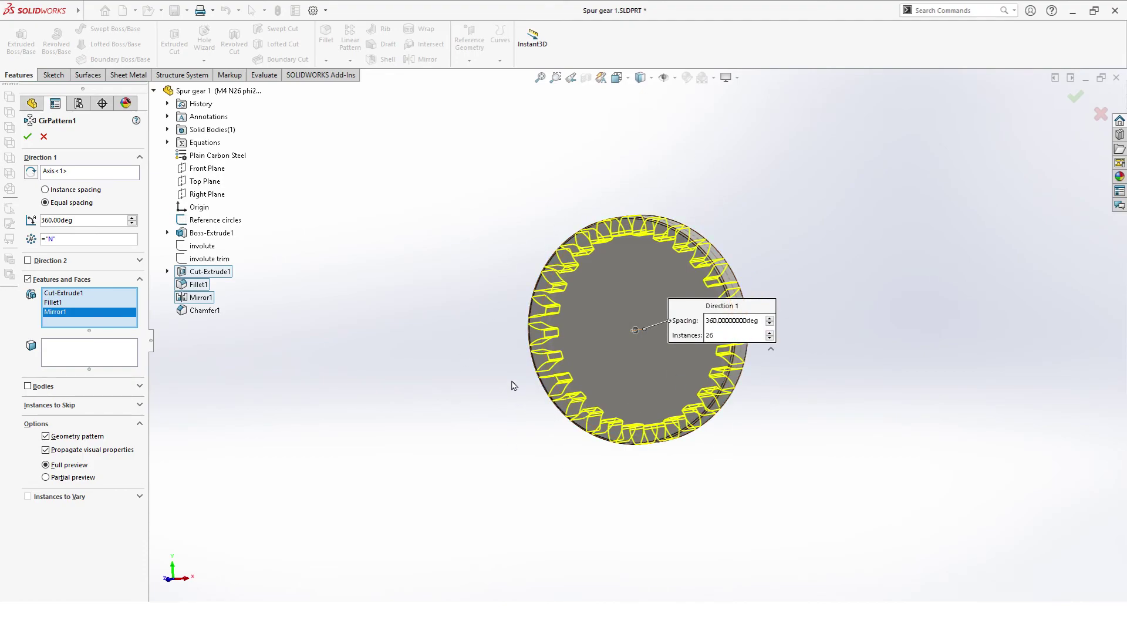
left_click(27, 136)
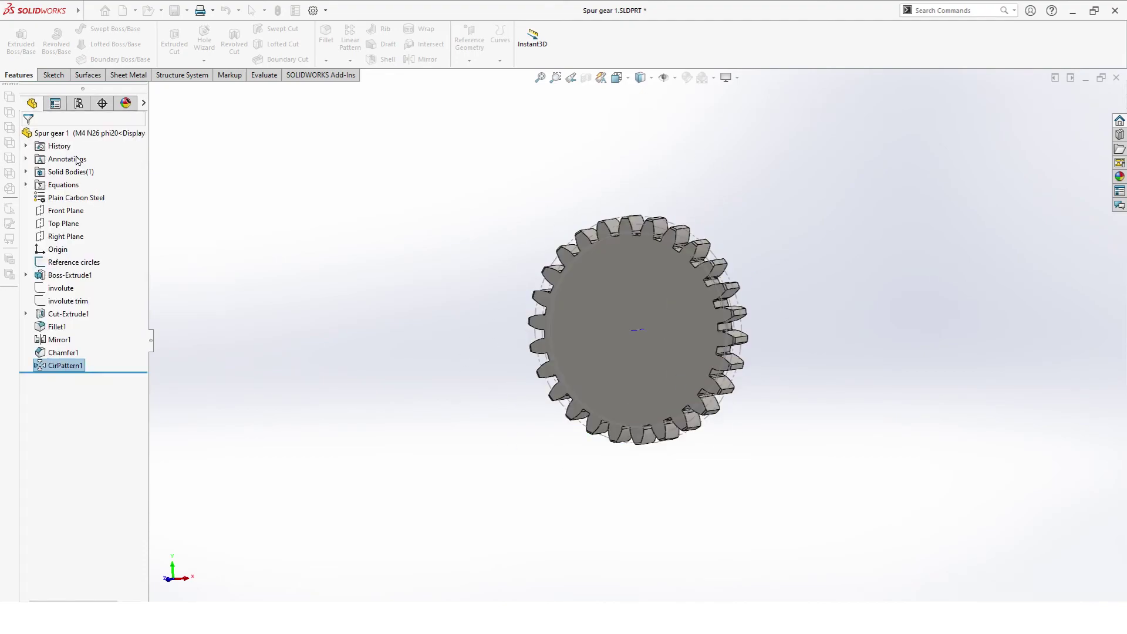
key("ctrl+1")
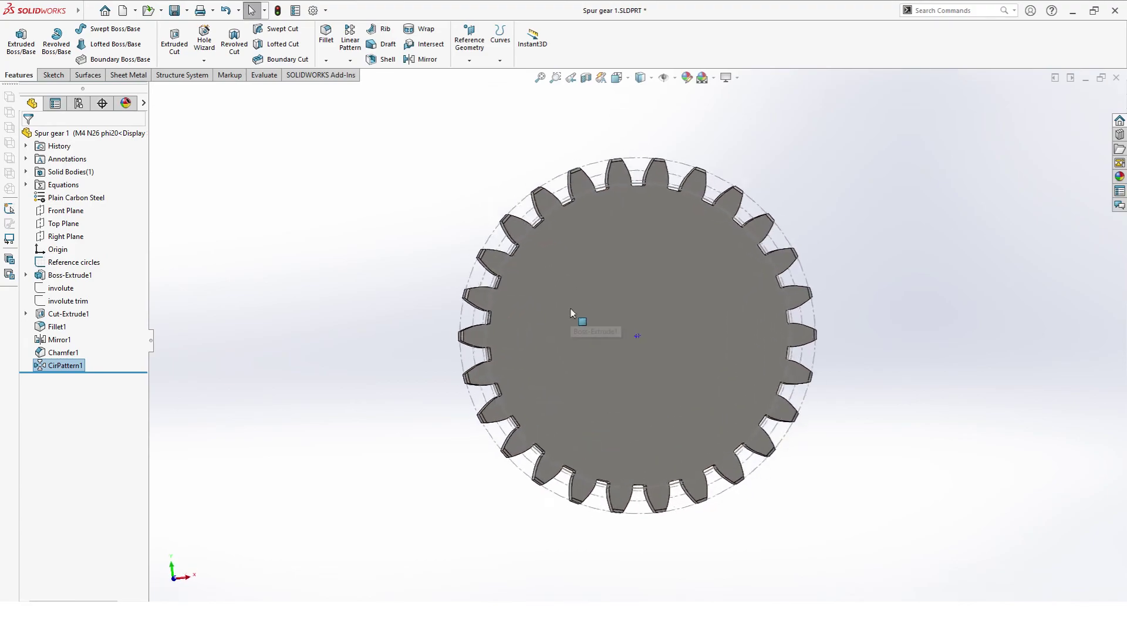
Step: Activate other design table configurations, from M2 N26 phi20 to M6 N60 phi20, and examine the gear teeth in them
left_click(78, 104)
double_click(76, 166)
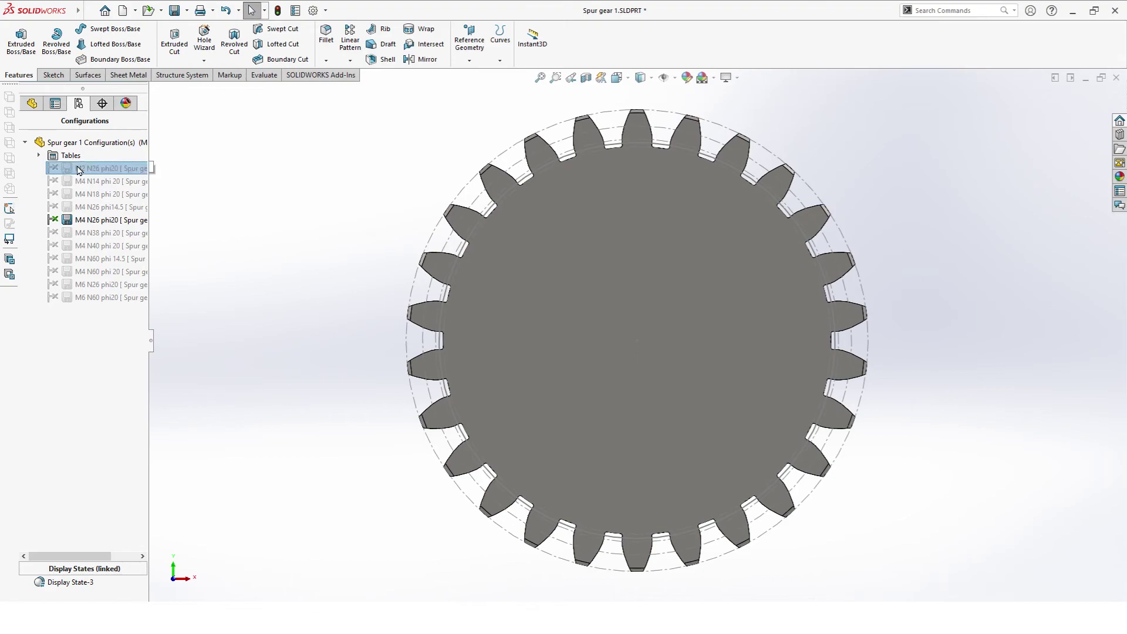
key("f")
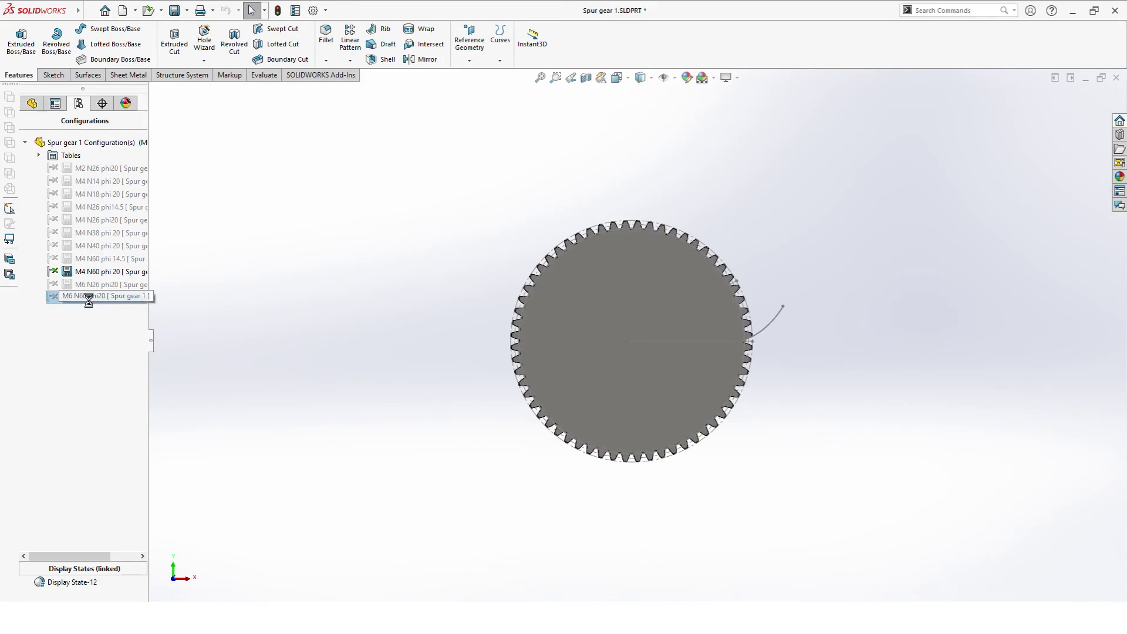
scroll(566, 305, "up", 3)
scroll(723, 295, "down", 6)
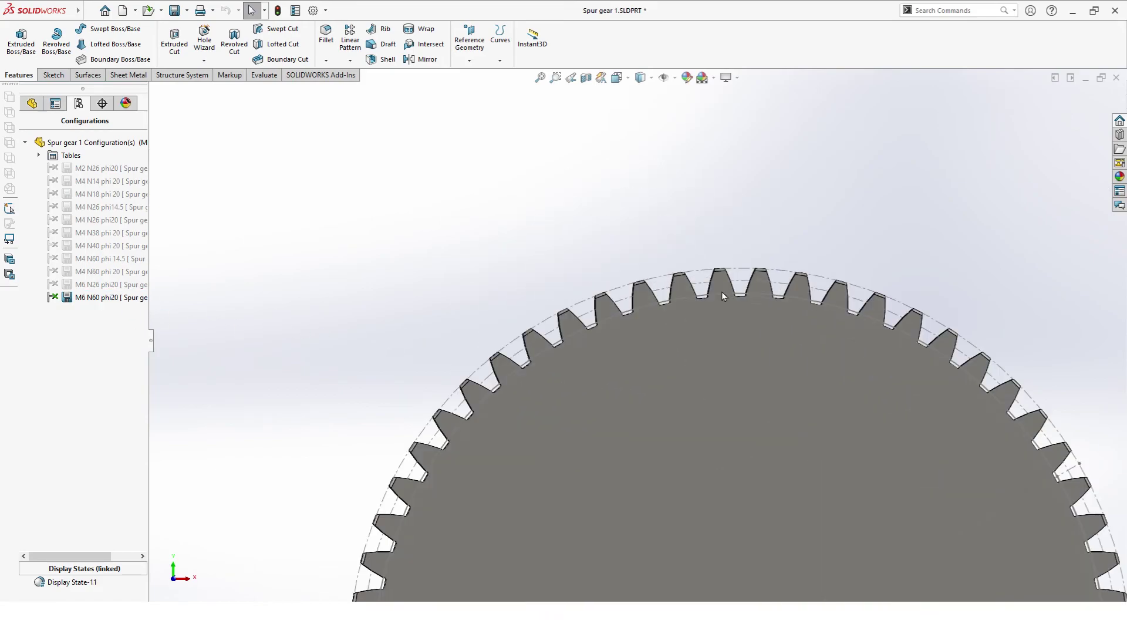
middle_click_drag(724, 296, 487, 320)
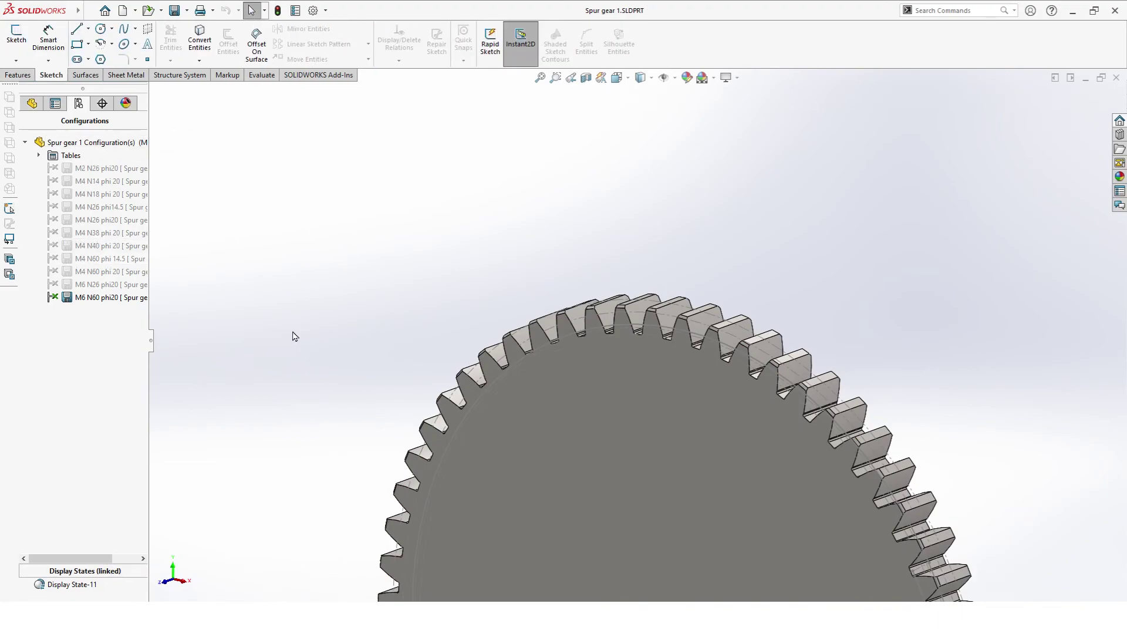
Step: Activate the M4 N26 phi20 configuration again and return to the part's feature tree in front view
double_click(100, 219)
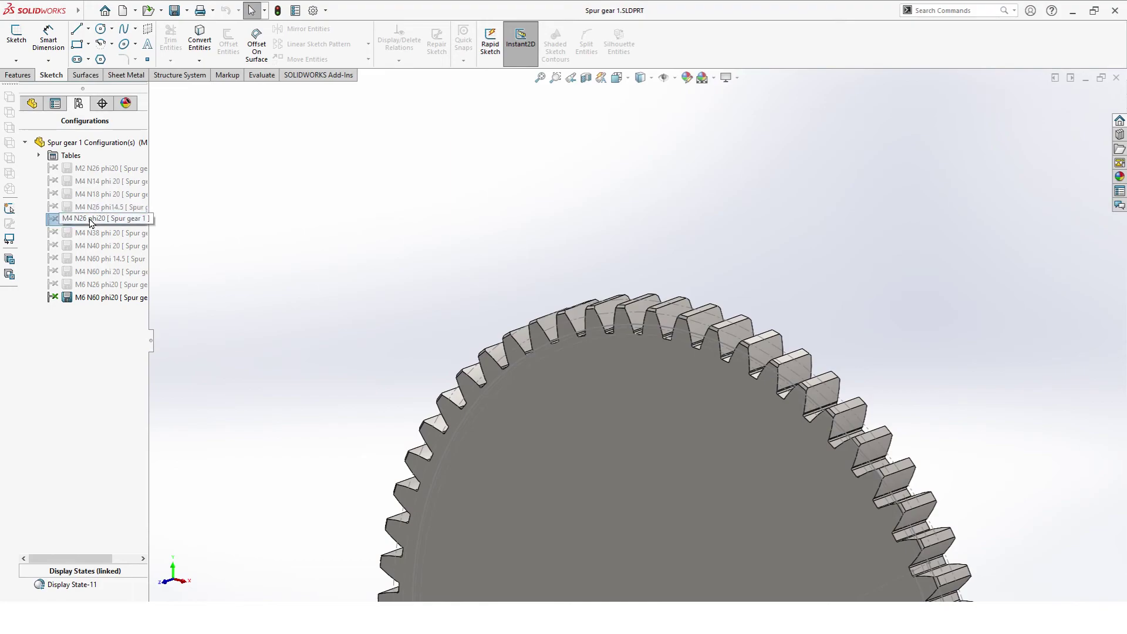
key("ctrl+1")
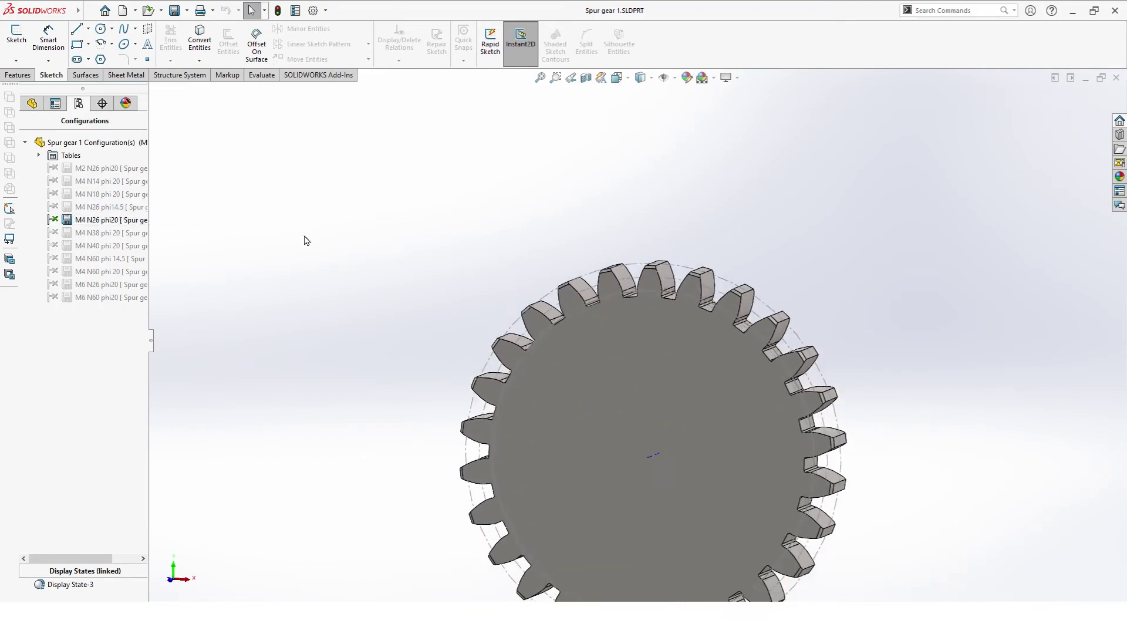
left_click(32, 104)
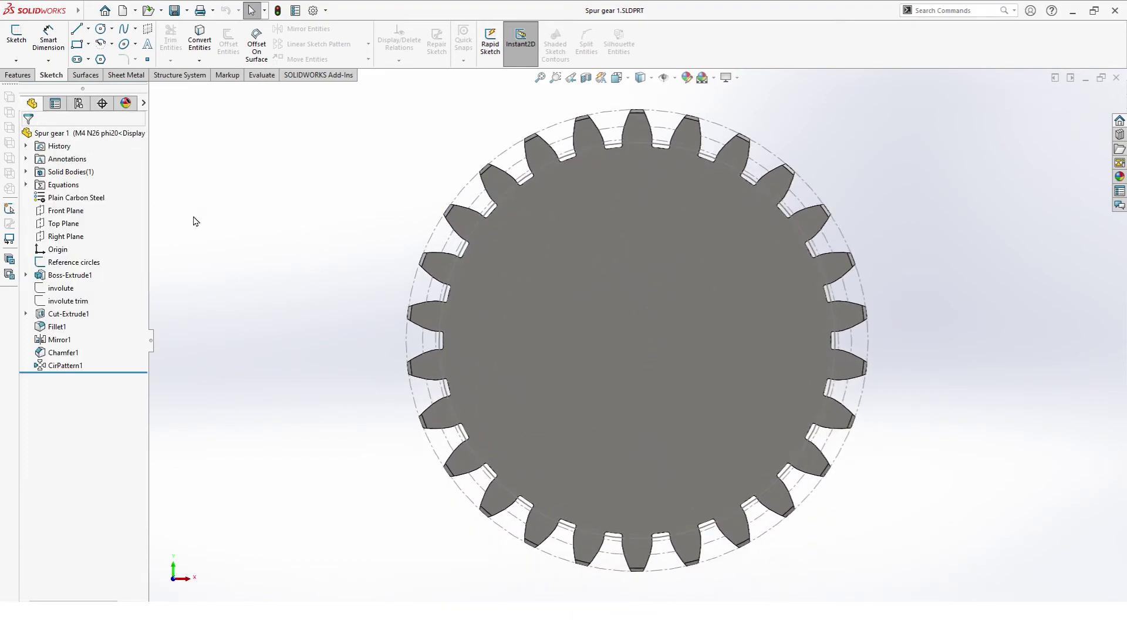
Step: Start a sketch on the gear's front face and draw a circle of about 20.2 mm radius centred on the origin
left_click(16, 35)
left_click(622, 209)
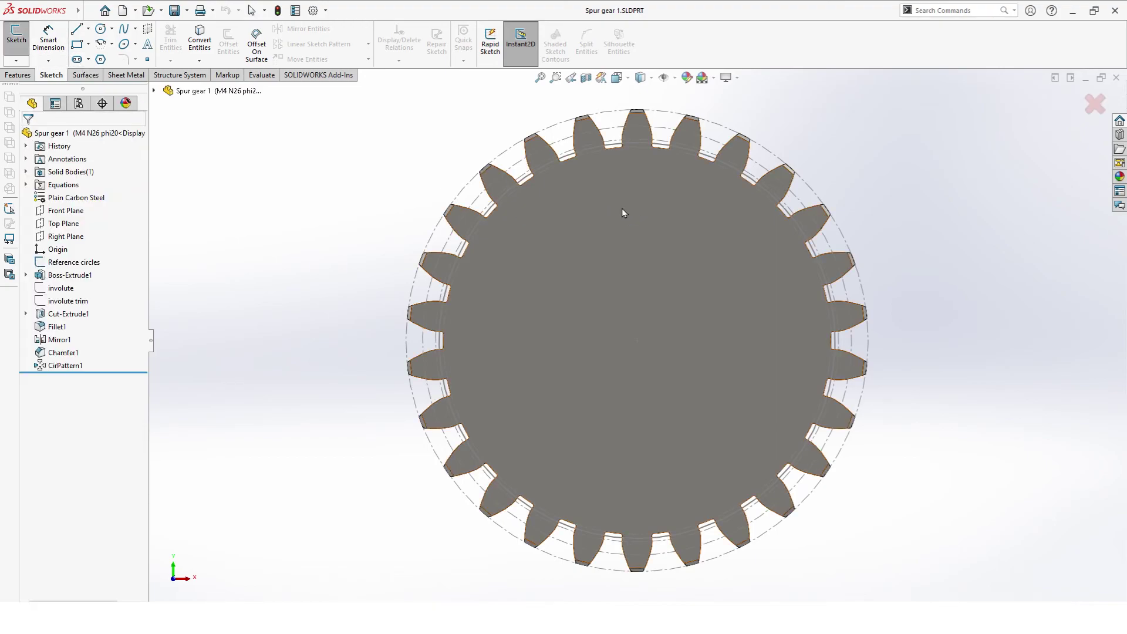
left_click(101, 29)
left_click(637, 339)
left_click(675, 273)
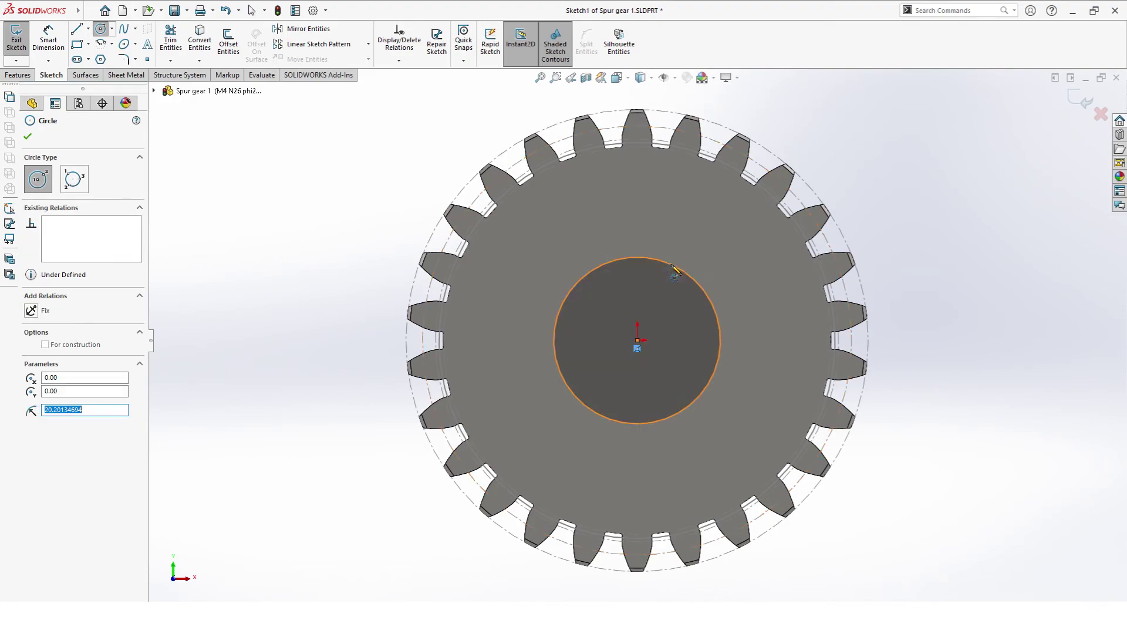
Step: Dimension the circle's diameter and link it to the global variable Shaft
left_click(48, 41)
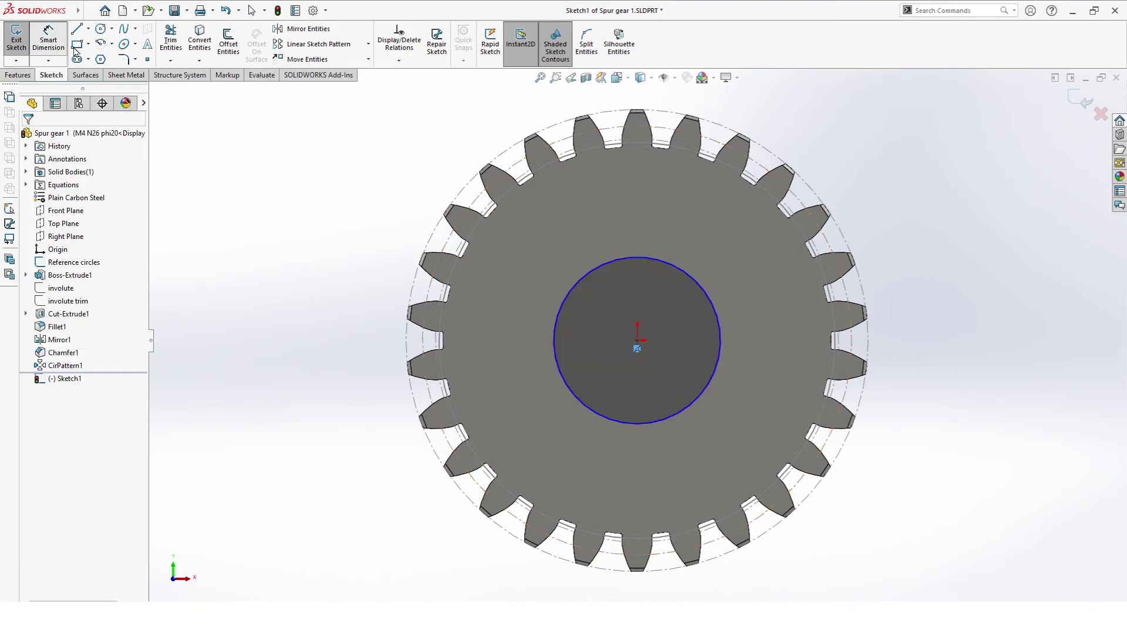
left_click(556, 352)
left_click(510, 327)
type("=")
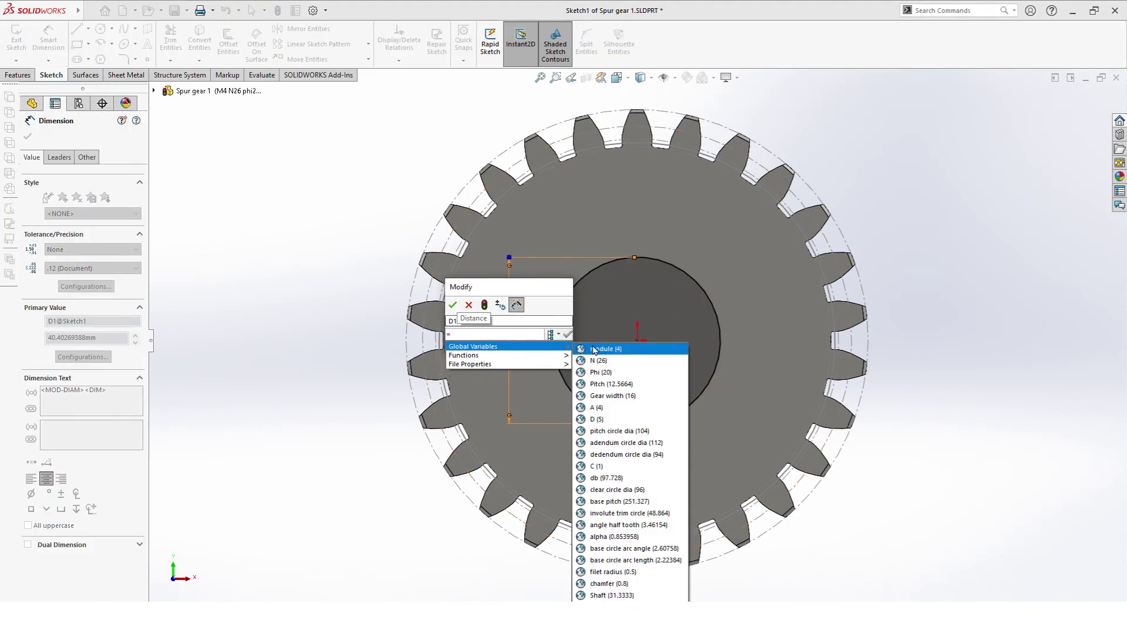
left_click(612, 595)
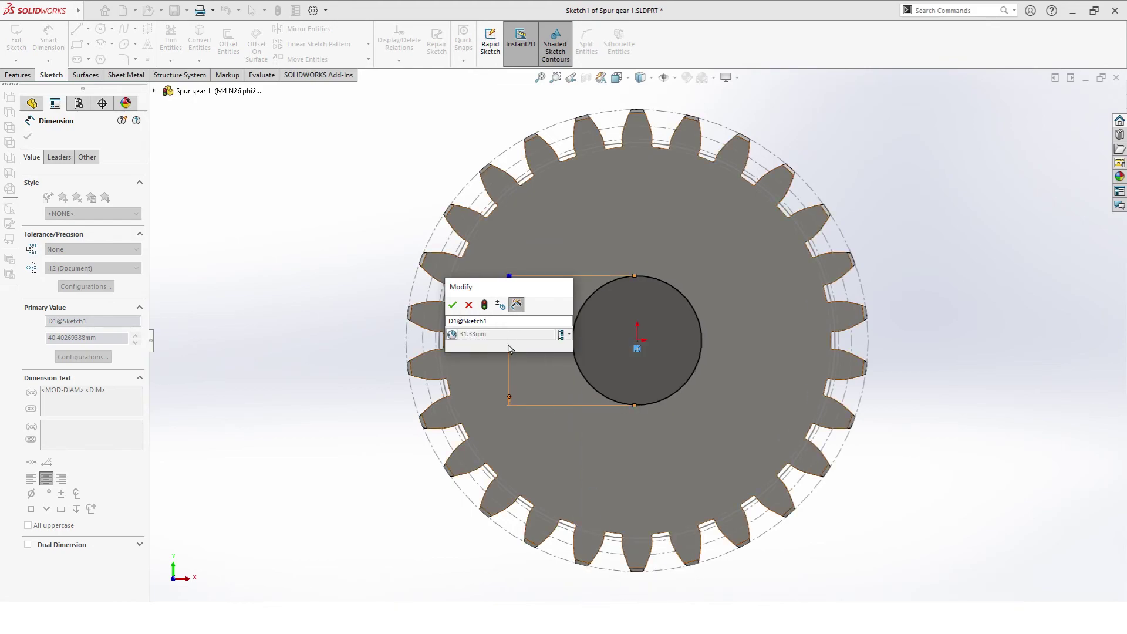
left_click(453, 305)
Step: Sketch a corner rectangle about 14.7 mm wide and 6.4 mm high just above the shaft circle
scroll(675, 267, "down", 2)
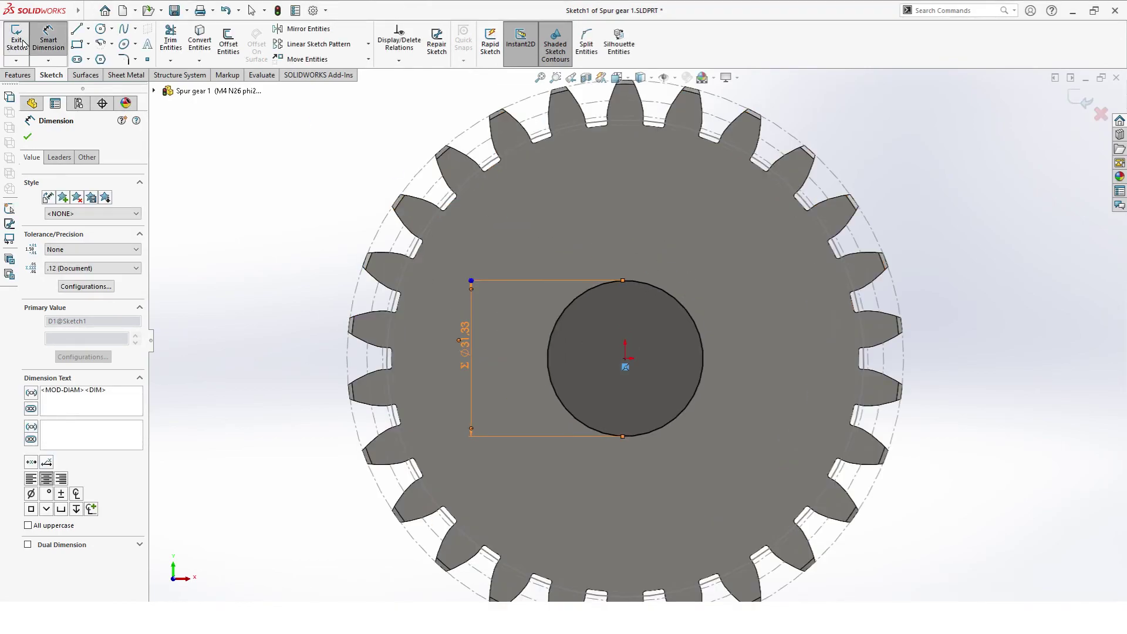
left_click(77, 44)
scroll(712, 277, "down", 2)
left_click(551, 270)
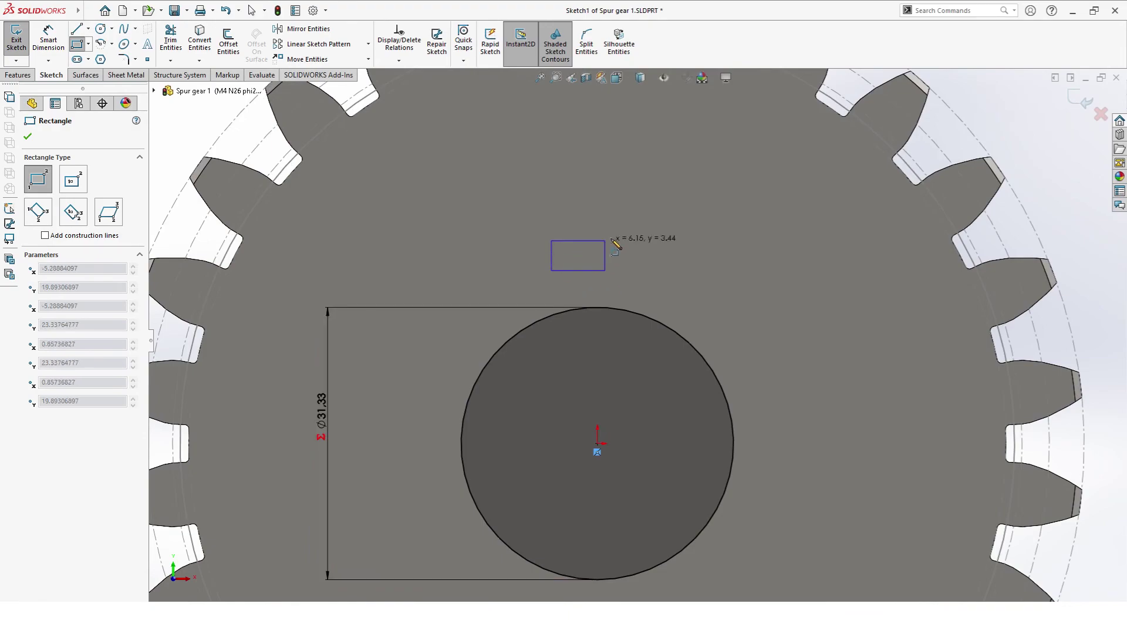
left_click(679, 214)
Step: Draw two diagonal centerlines joining the opposite corners of the rectangle
left_click(87, 28)
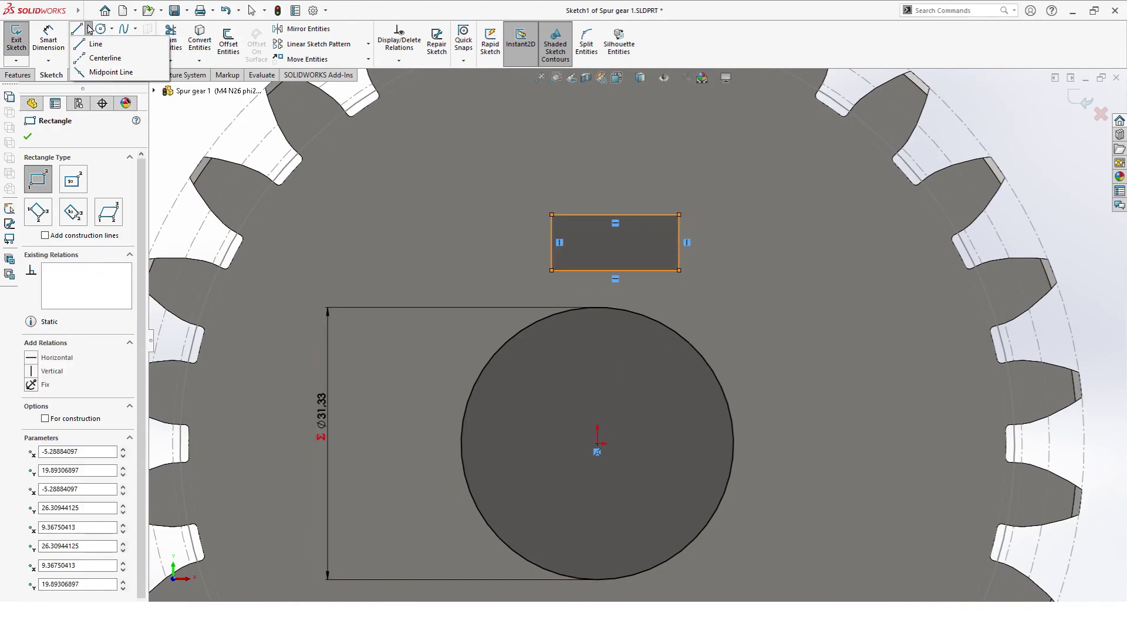
left_click(100, 52)
left_click(551, 270)
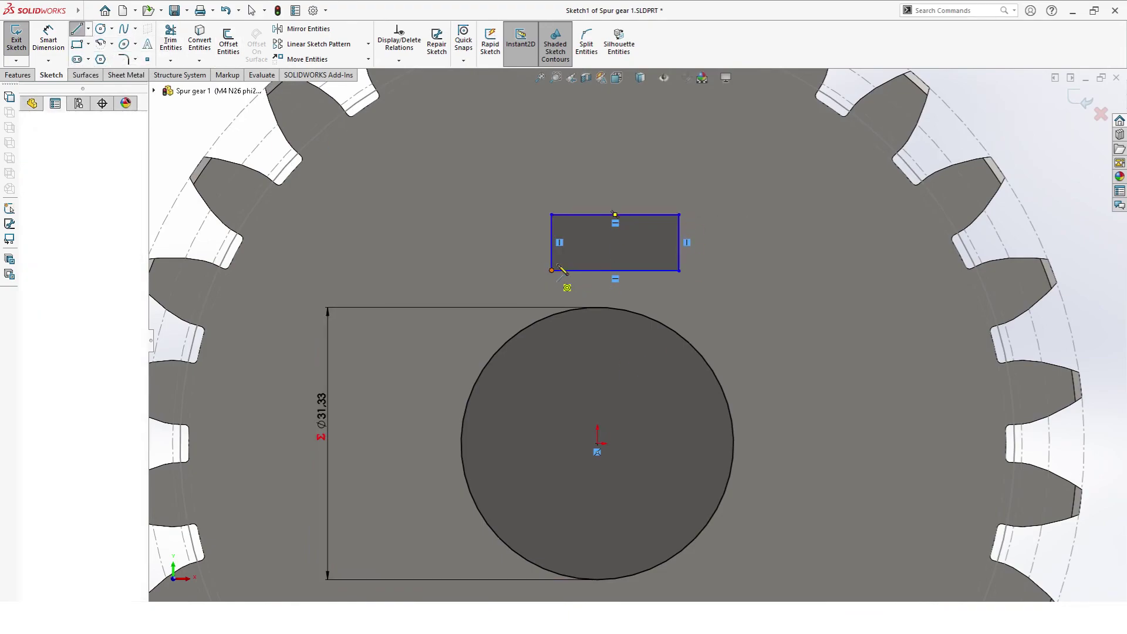
double_click(679, 215)
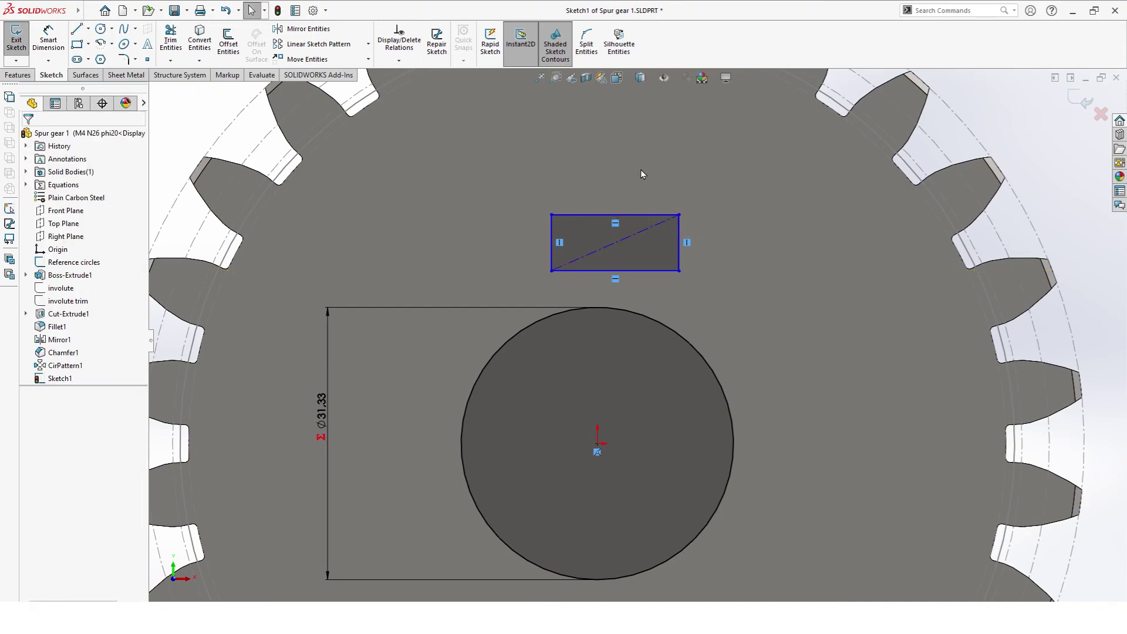
left_click(552, 214)
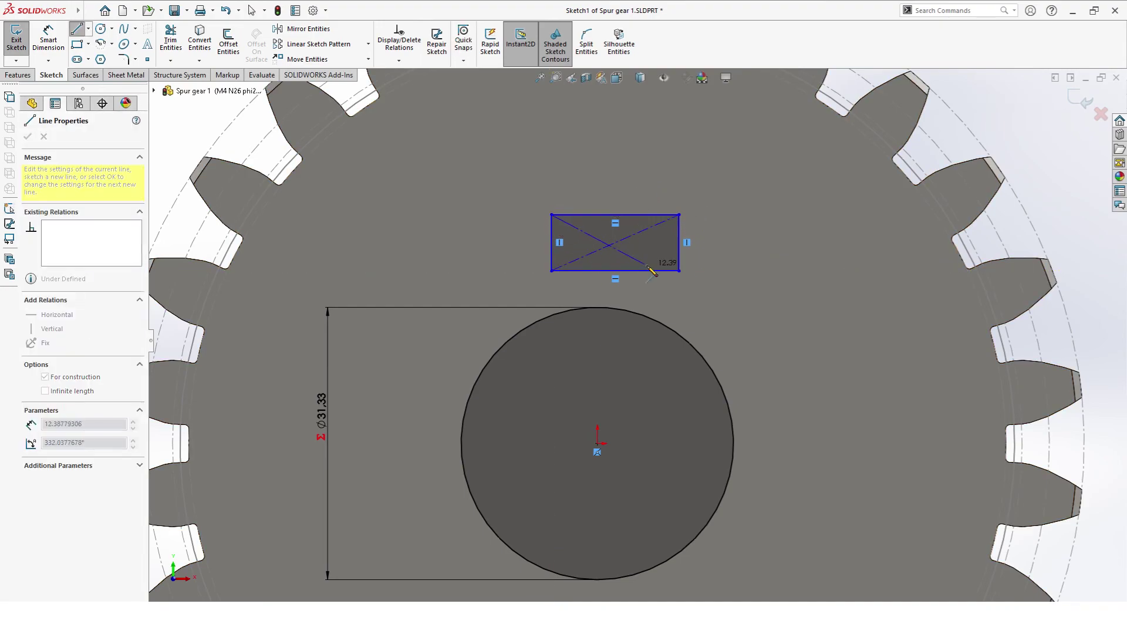
left_click(679, 270)
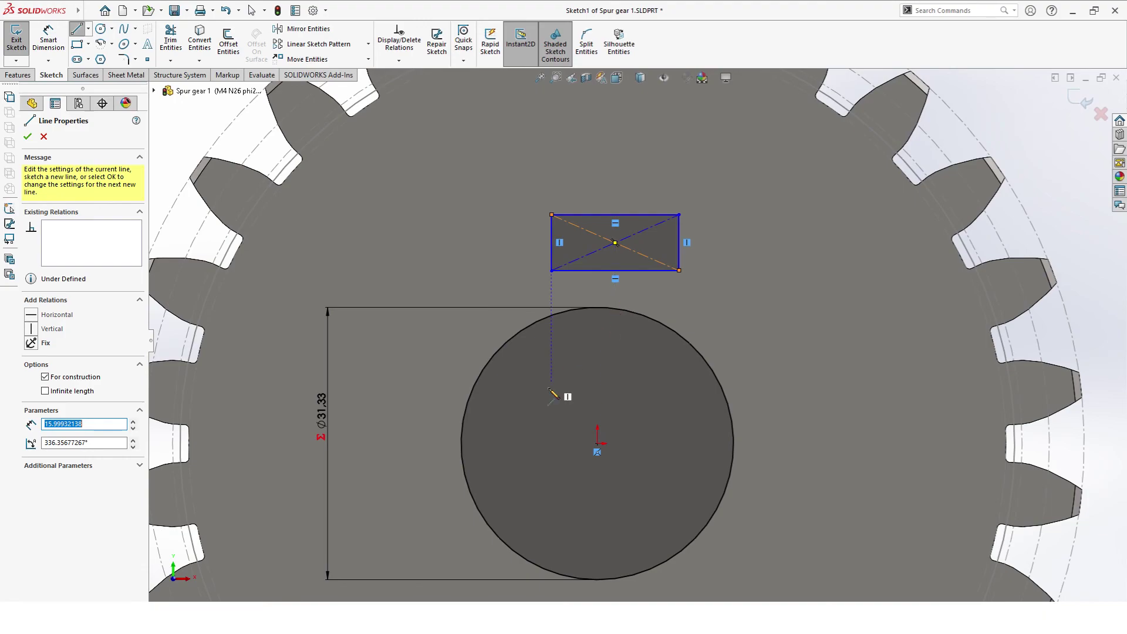
Step: Draw a vertical centerline from the origin up to the top of the shaft circle
left_click(597, 444)
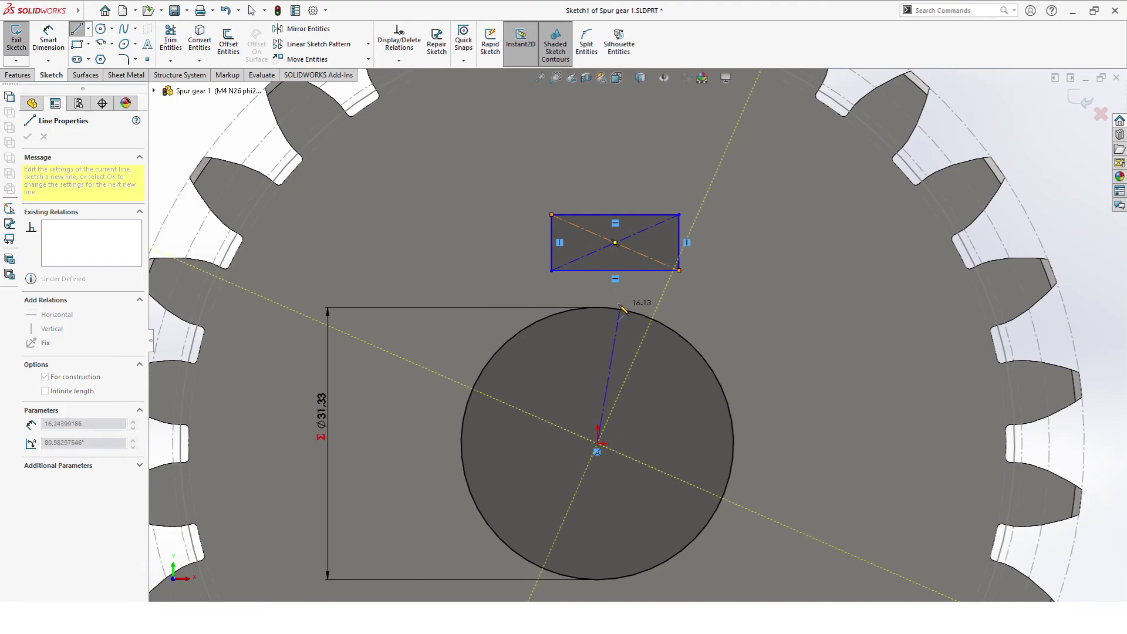
left_click(597, 307)
key("Escape")
key("Escape")
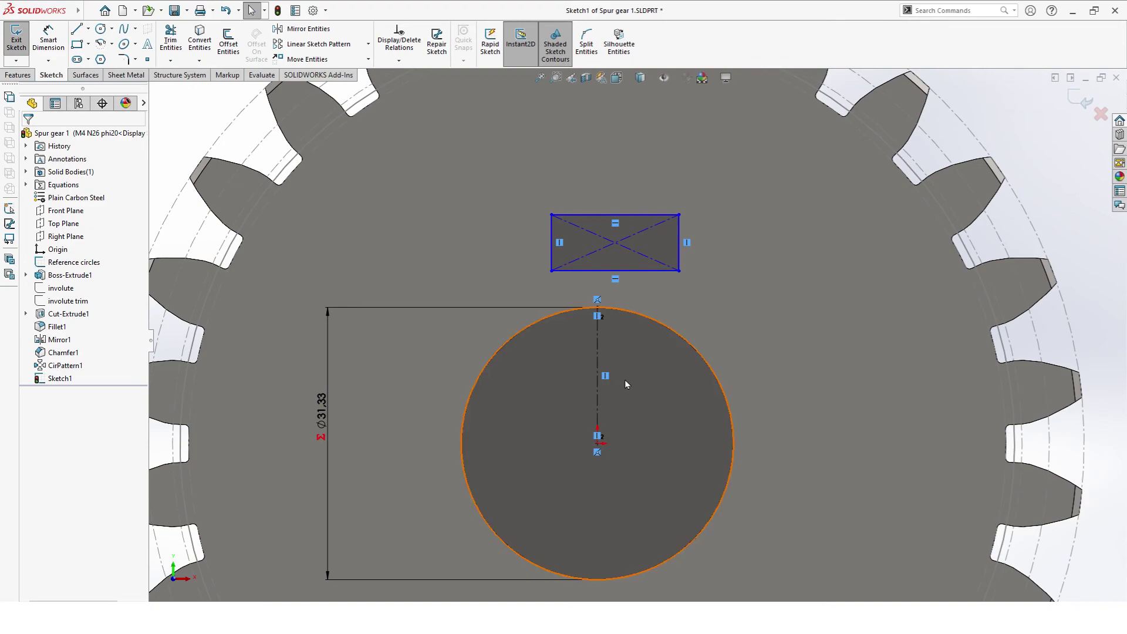
Step: Make the midpoint of the rectangle's diagonal coincident with the vertical centerline
left_click(614, 243)
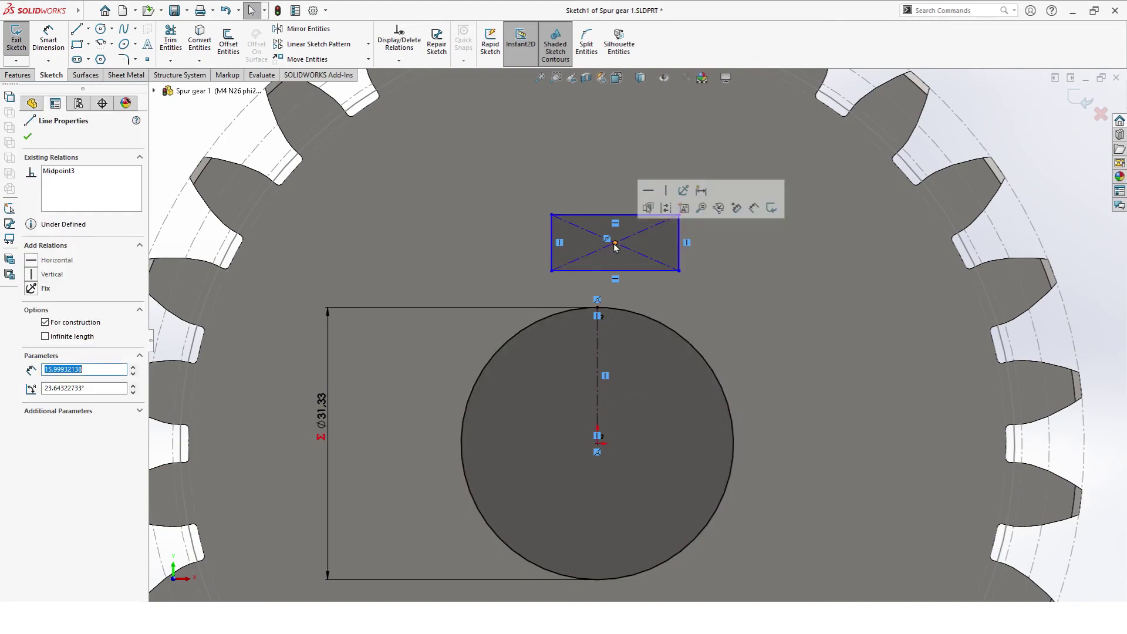
left_click(597, 351, "ctrl")
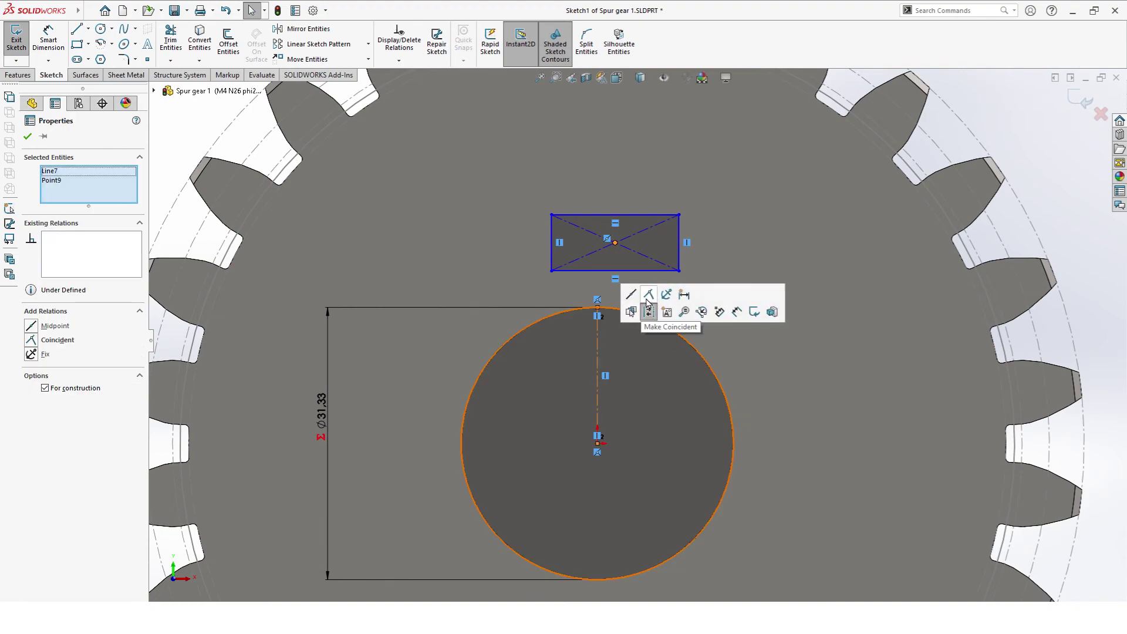
left_click(648, 296)
key("Escape")
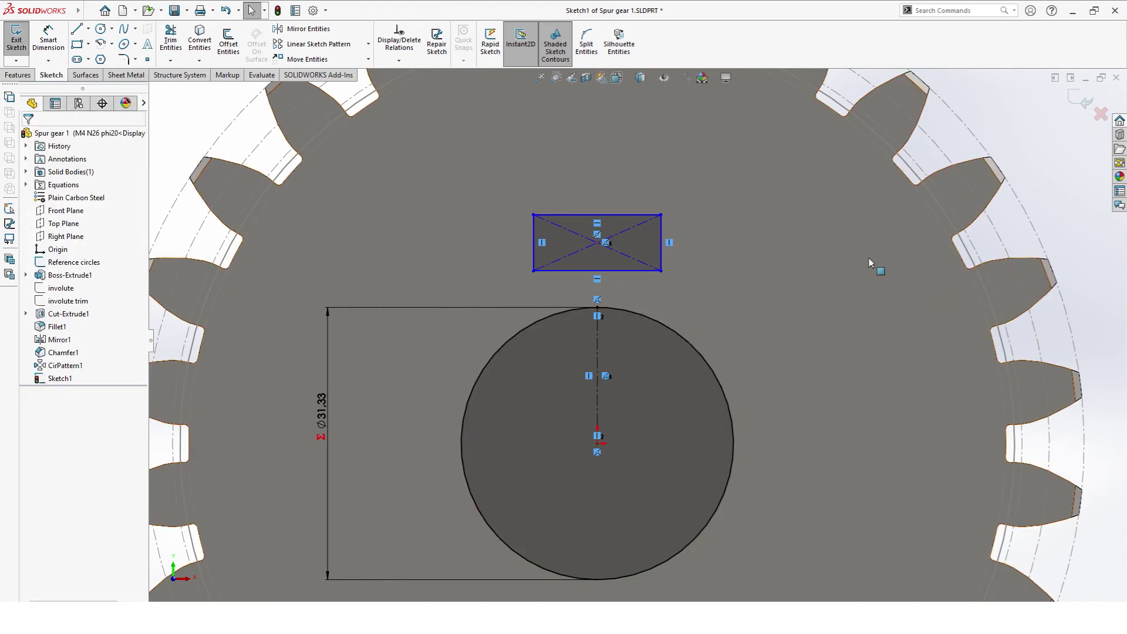
Step: Add an Equal relation between the rectangle's two diagonal centerlines
left_click(570, 236)
left_click(574, 253, "ctrl")
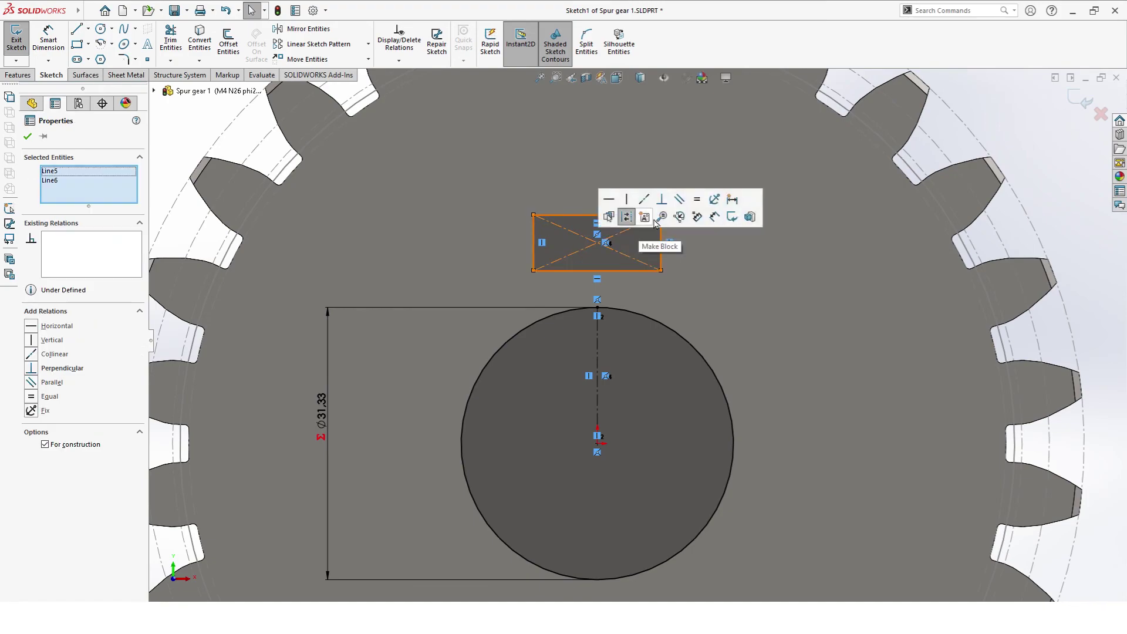
left_click(698, 200)
key("Escape")
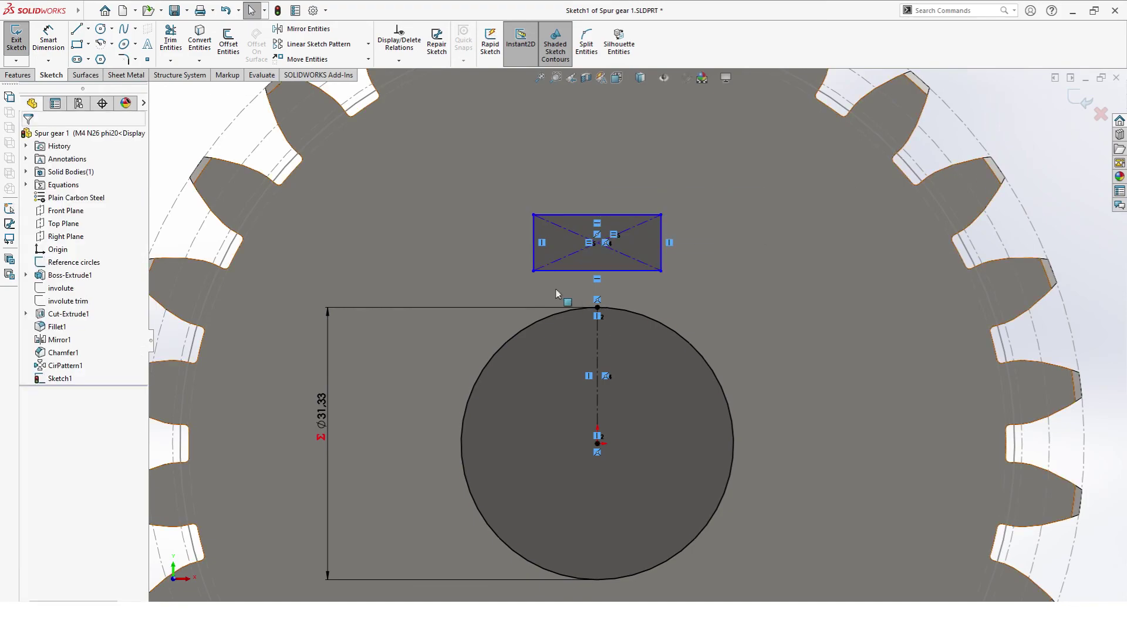
Step: Make the rectangle's lower-left corner coincident with the shaft circle
left_click(533, 271)
left_click(498, 352, "ctrl")
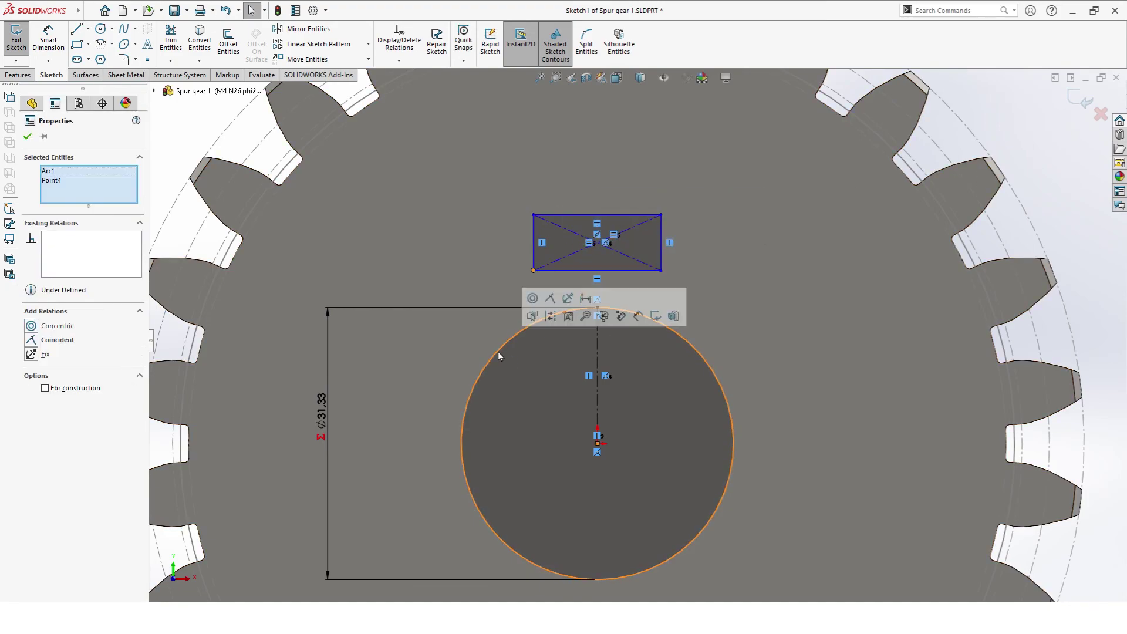
left_click(550, 299)
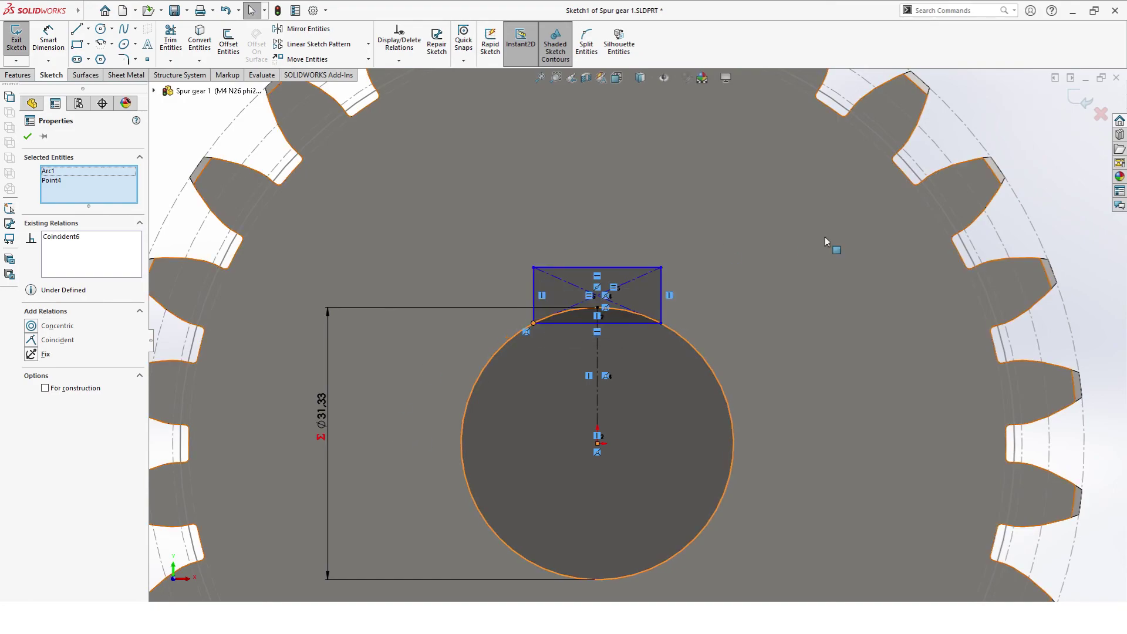
key("Escape")
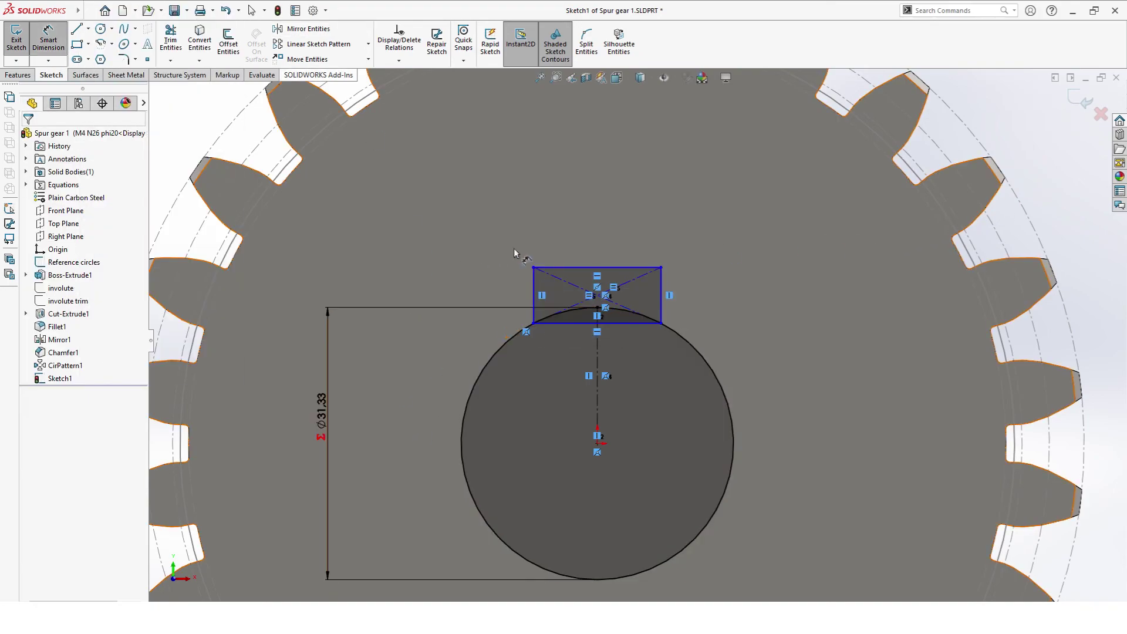
Step: Dimension the rectangle's height and link it to the global variable key height
left_click(534, 294)
left_click(453, 298)
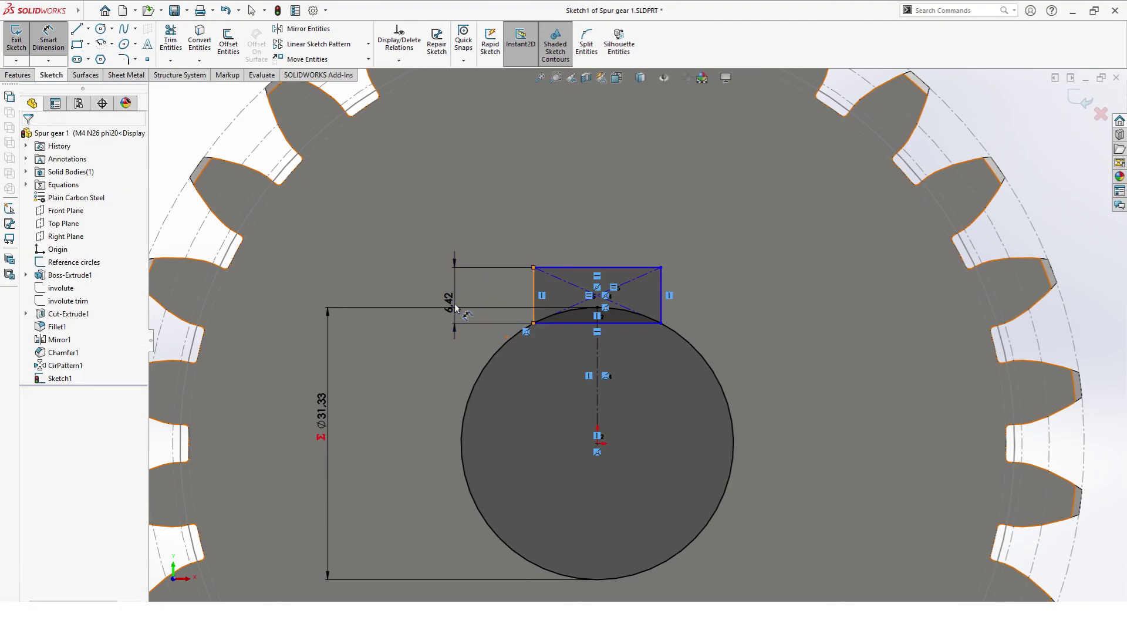
type("=")
mouse_move(463, 329)
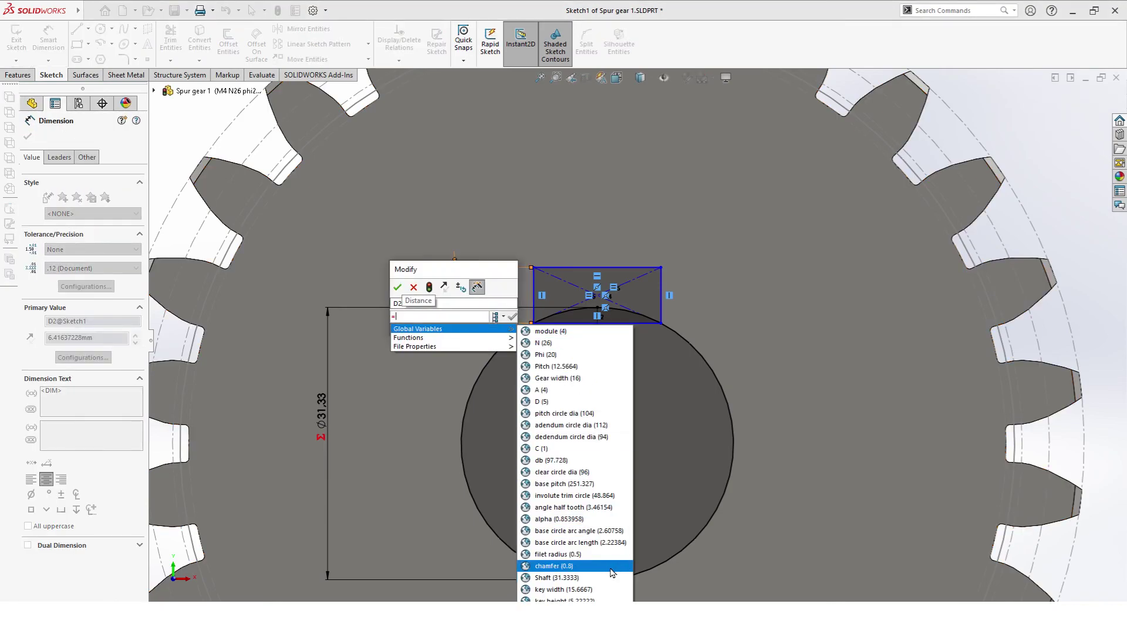
left_click(589, 593)
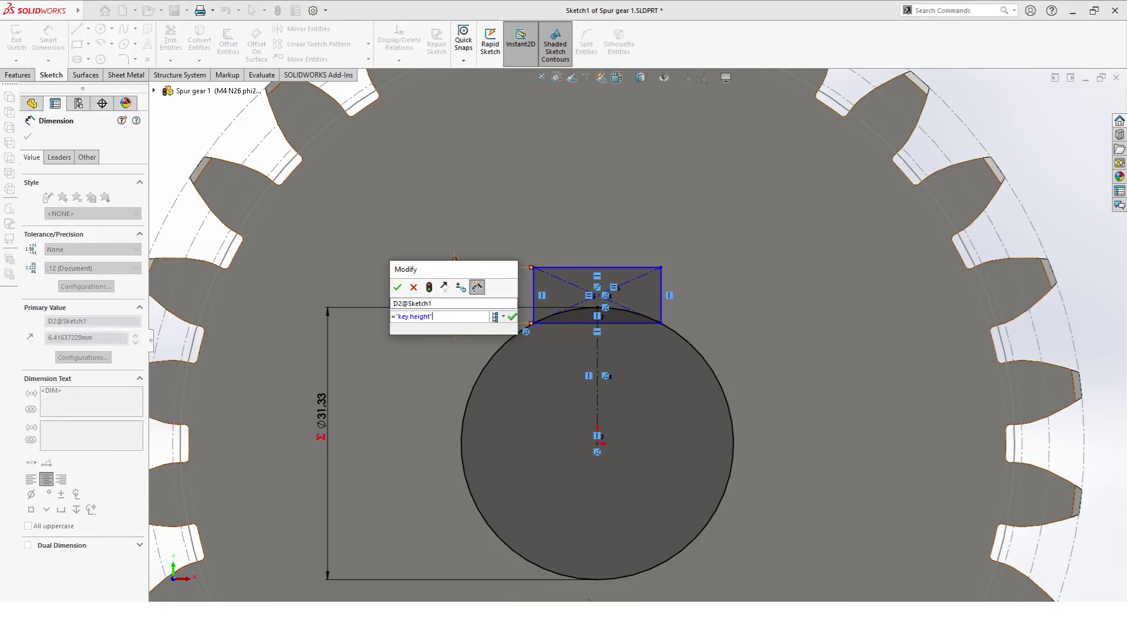
left_click(398, 289)
Step: Dimension the rectangle's width and link it to the global variable key width
left_click(578, 272)
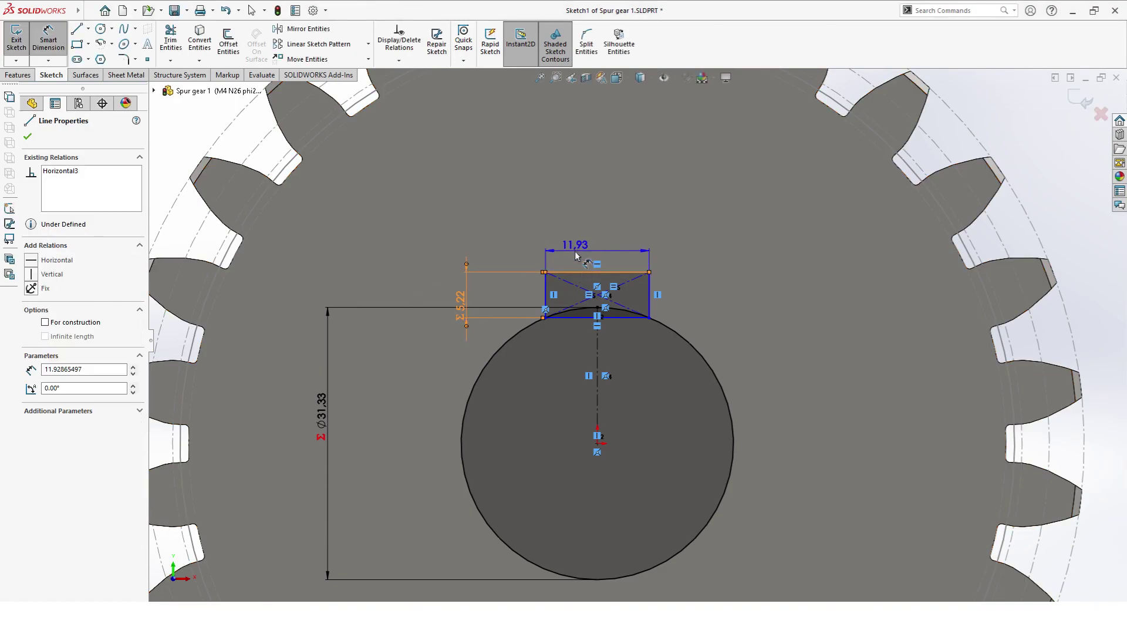
left_click(576, 257)
type("=")
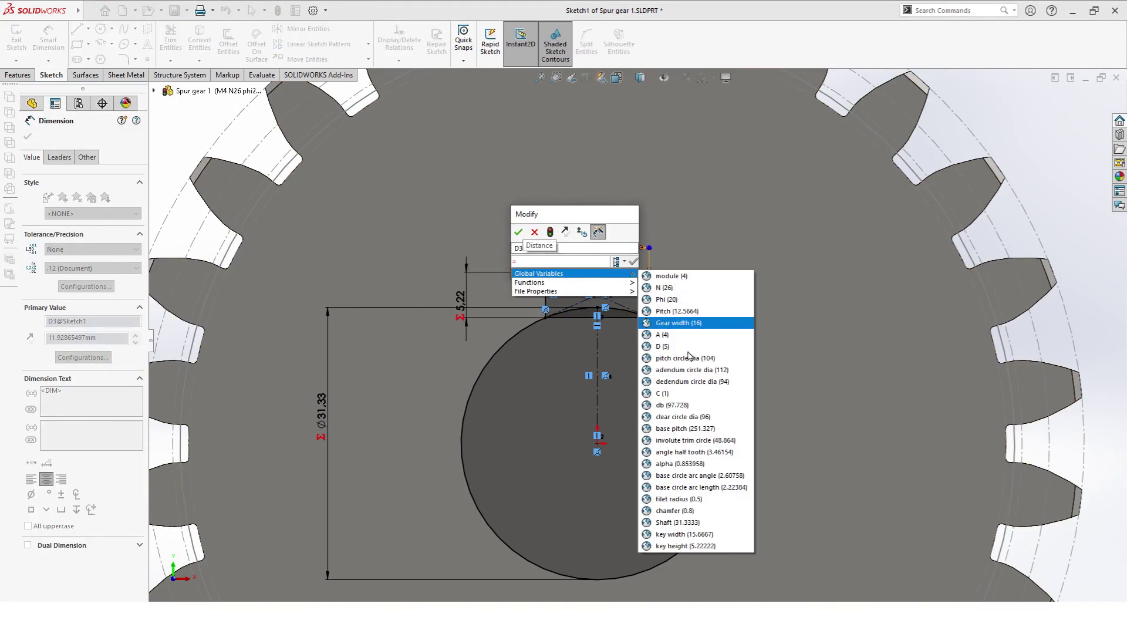
left_click(702, 534)
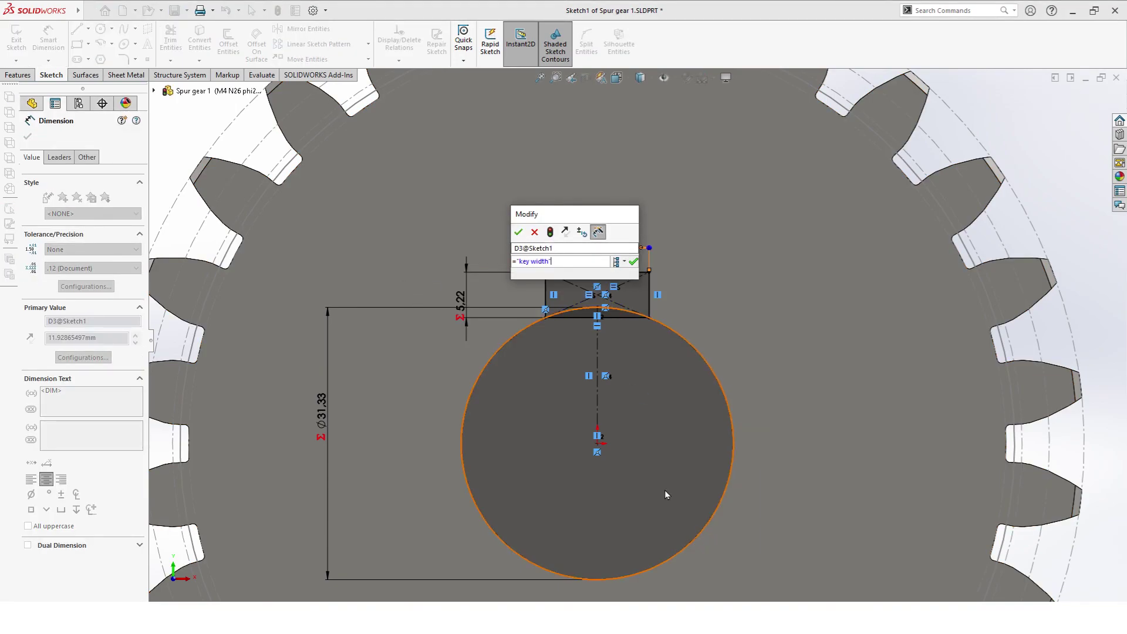
left_click(519, 232)
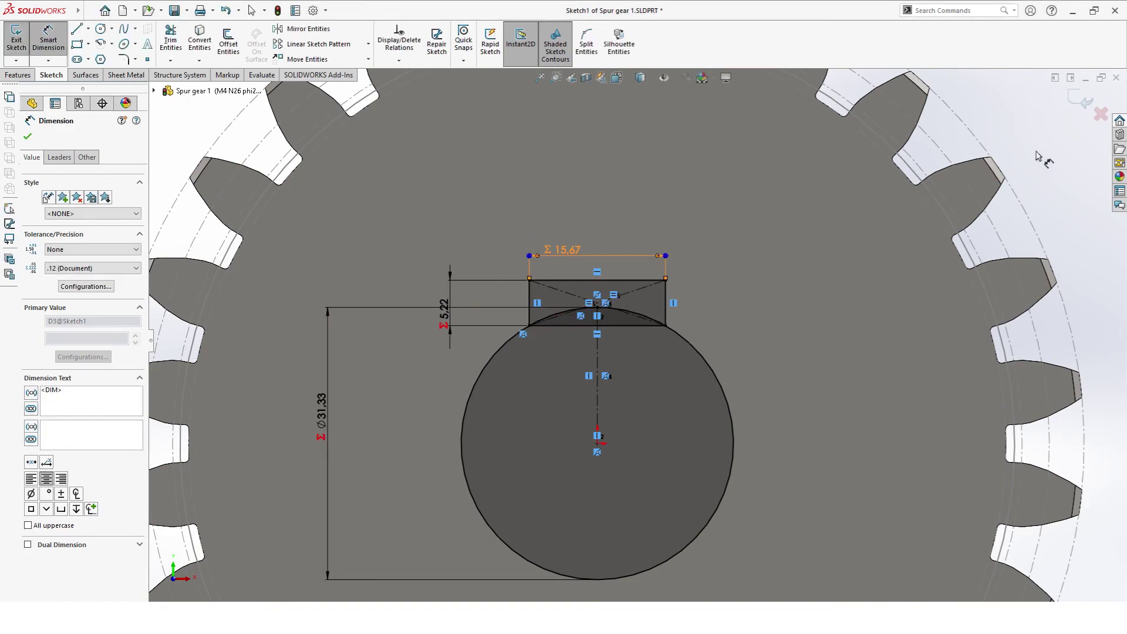
left_click(52, 41)
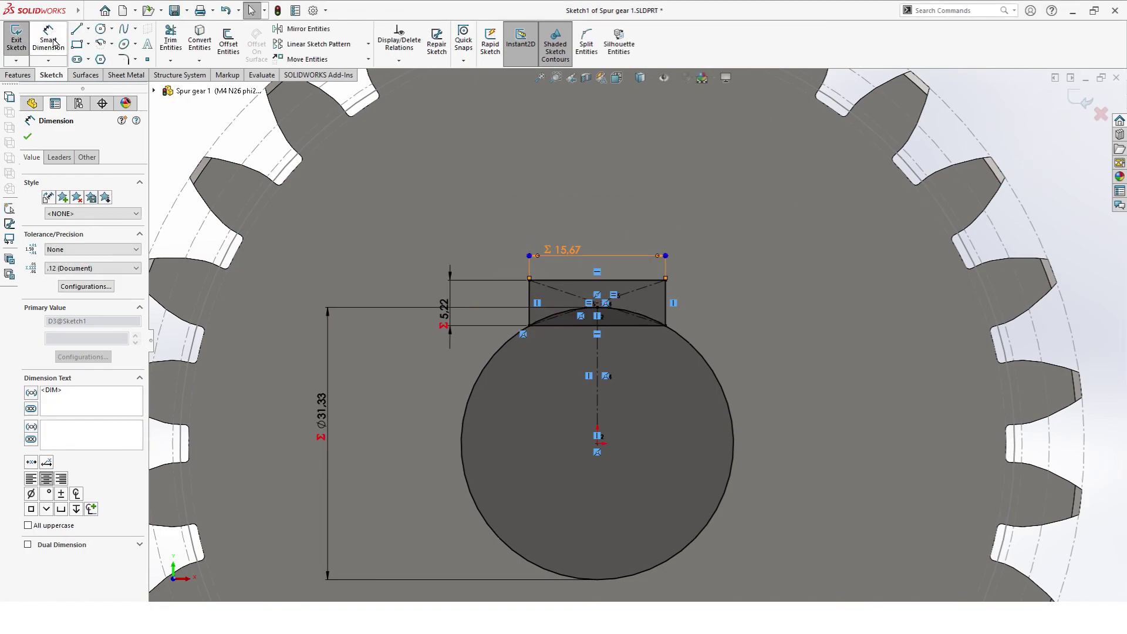
Step: Trim away the rectangle's lower edge and the circle's arc inside it, leaving one closed bore and keyway outline
left_click(169, 39)
scroll(590, 317, "down", 4)
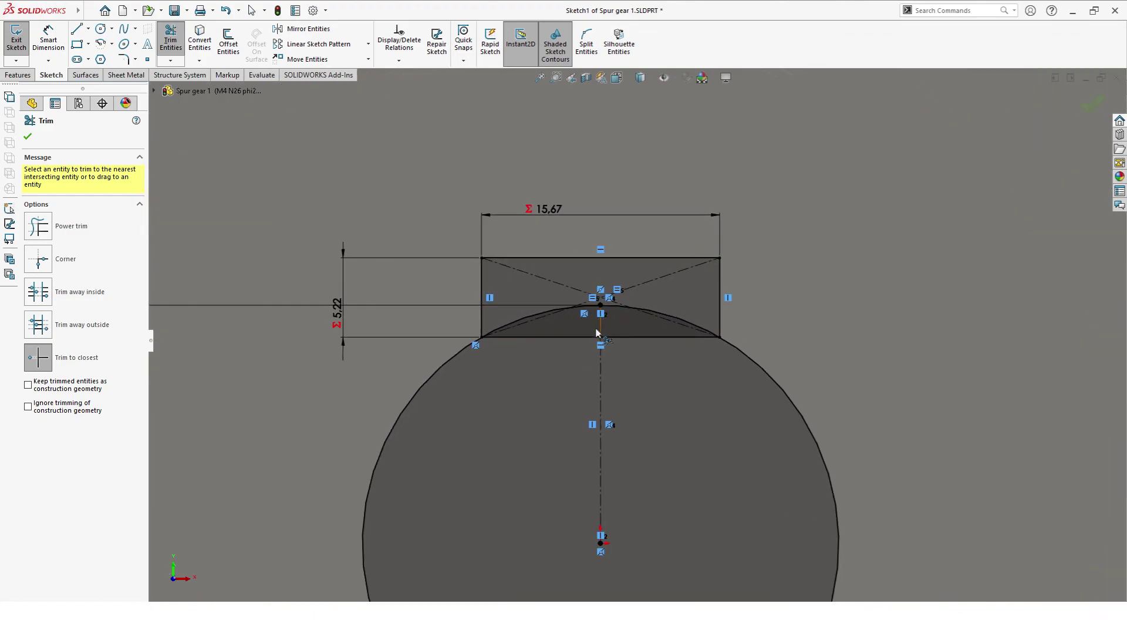
left_click(551, 340)
left_click(646, 339)
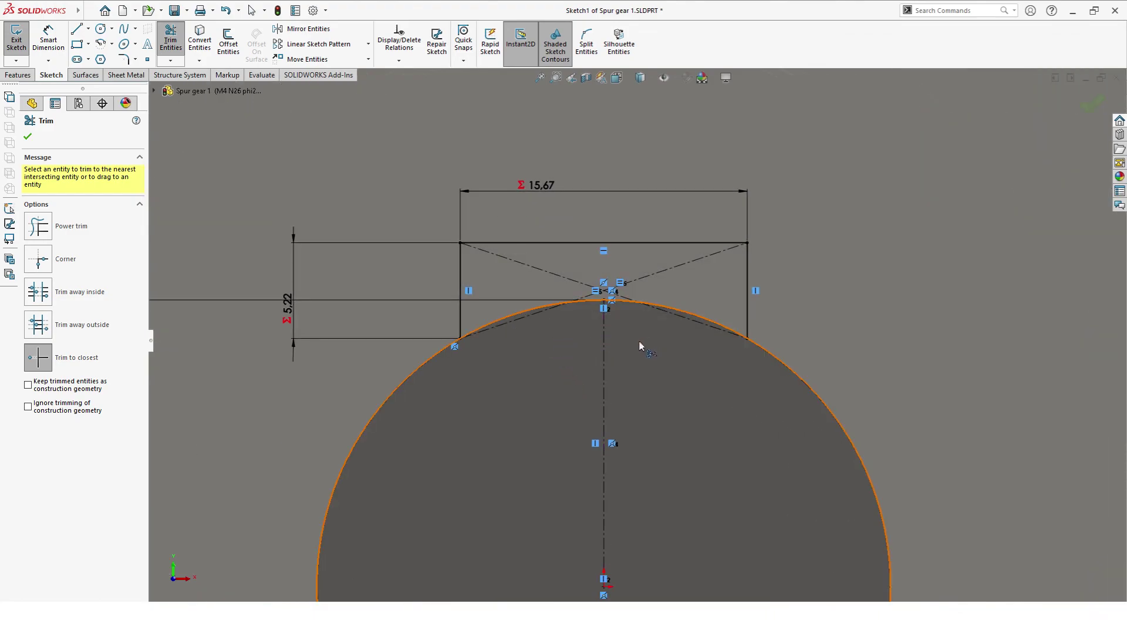
scroll(642, 345, "down", 3)
left_click(402, 290)
scroll(475, 279, "down", 2)
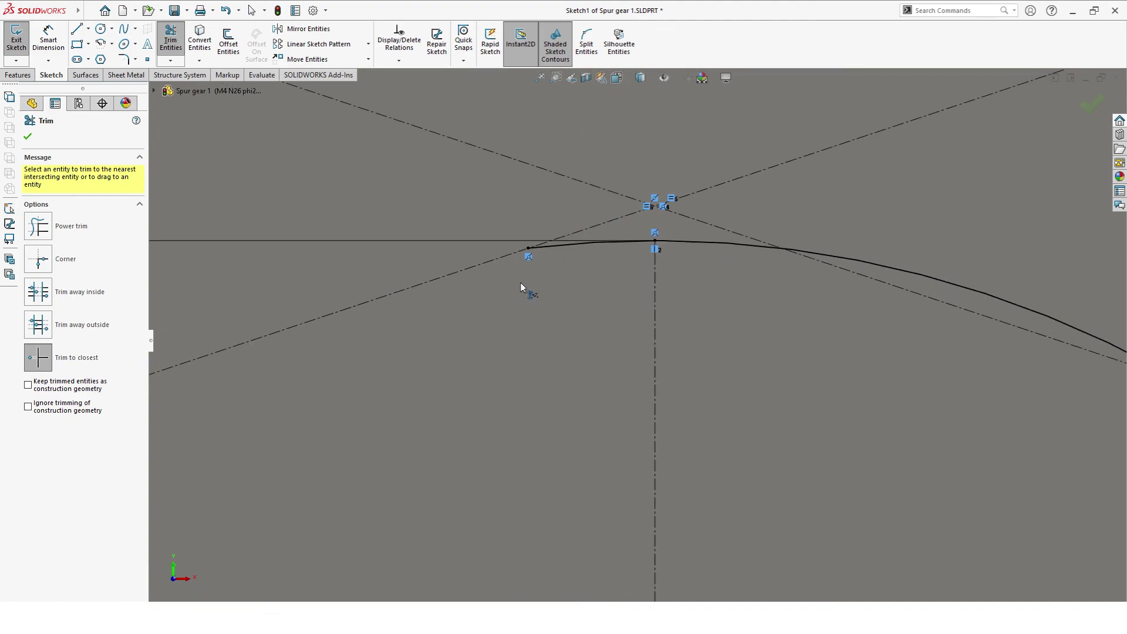
left_click(554, 246)
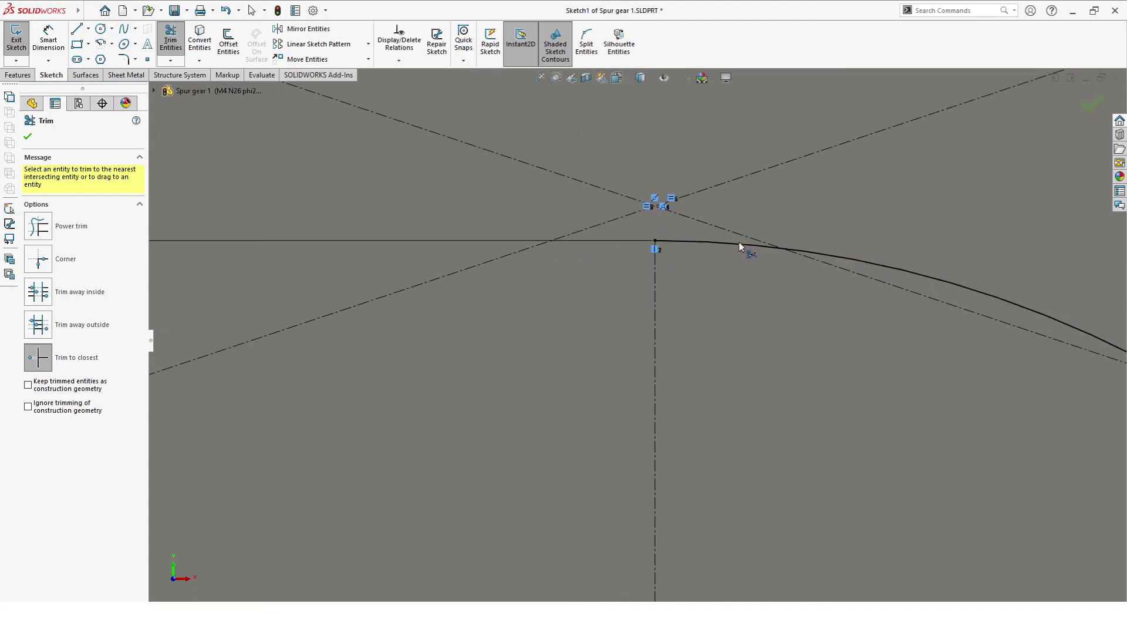
scroll(781, 311, "up", 5)
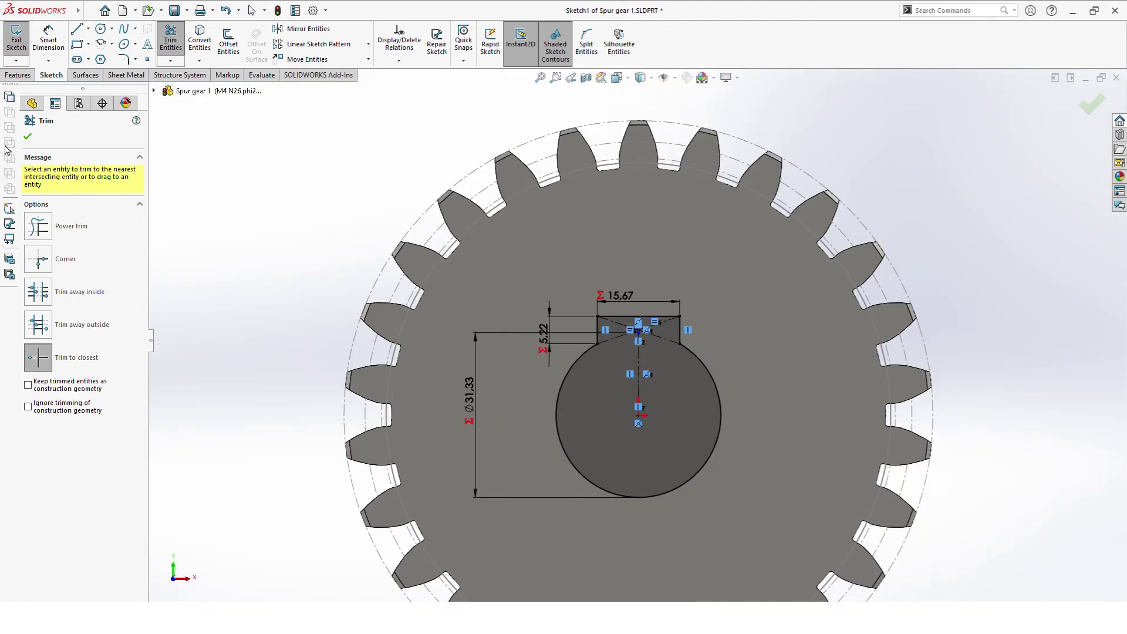
left_click(27, 136)
Step: Extrude-cut the bore and keyway sketch through the whole gear using the Through All end condition
left_click(18, 75)
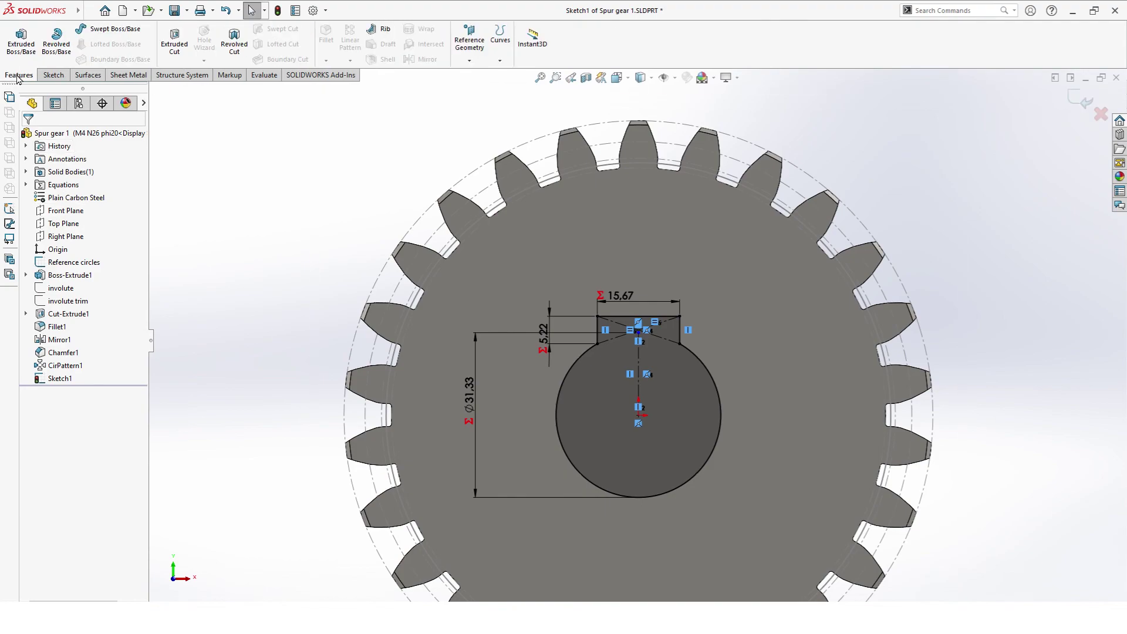
left_click(174, 41)
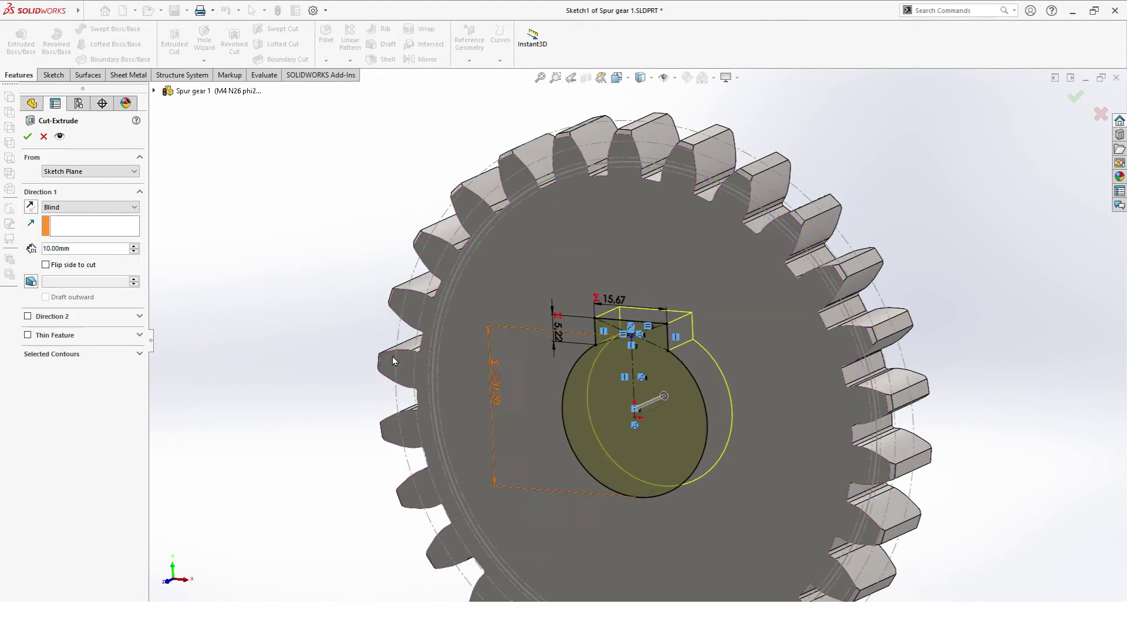
left_click(74, 206)
left_click(62, 227)
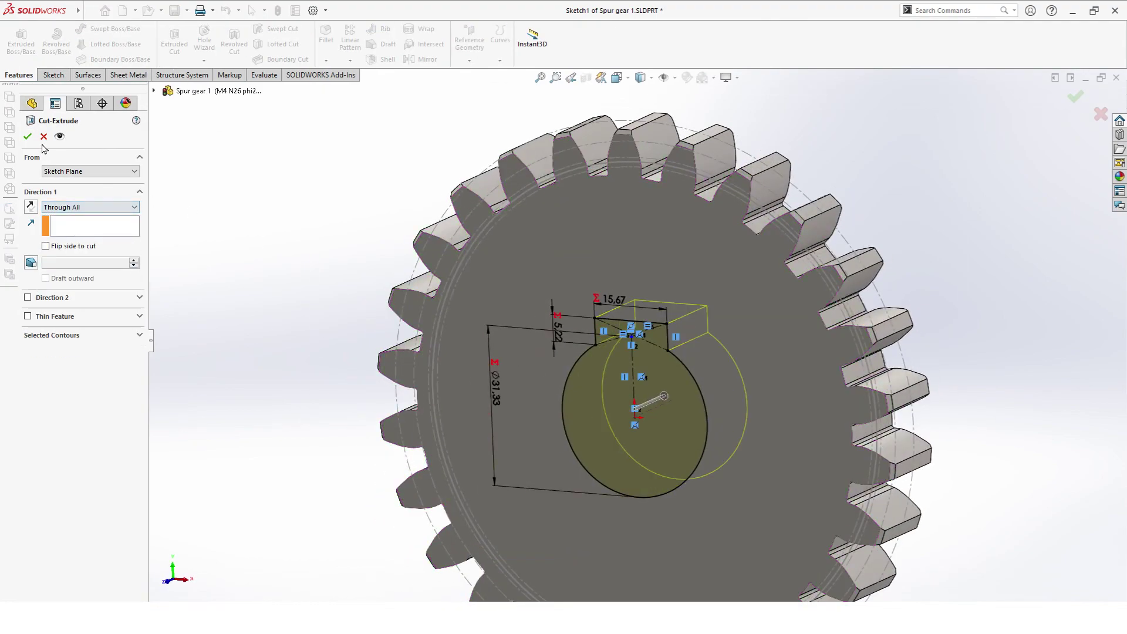
key("Return")
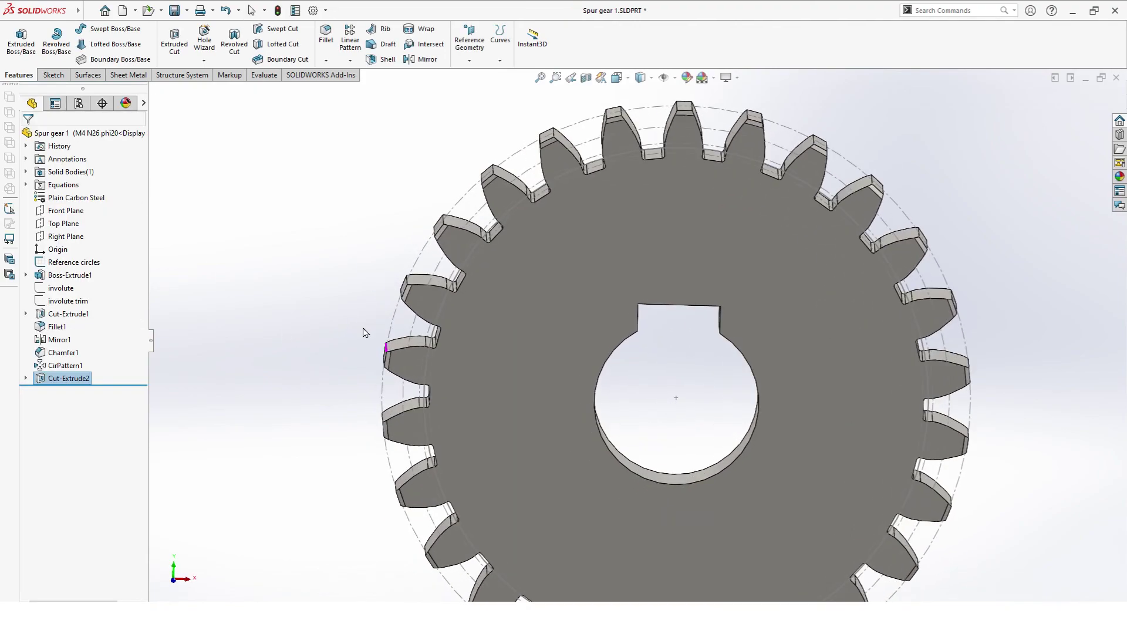
key("ctrl+7")
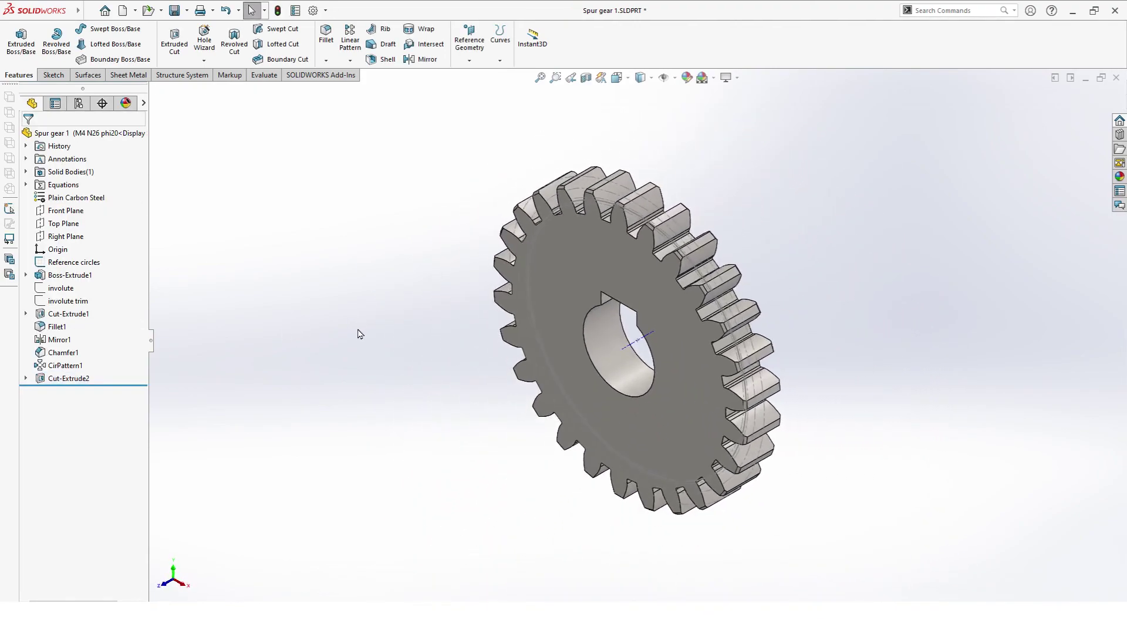
Step: Start a sketch on the gear's front face and draw a horizontal centerline from the origin to the addendum circle
key("ctrl+1")
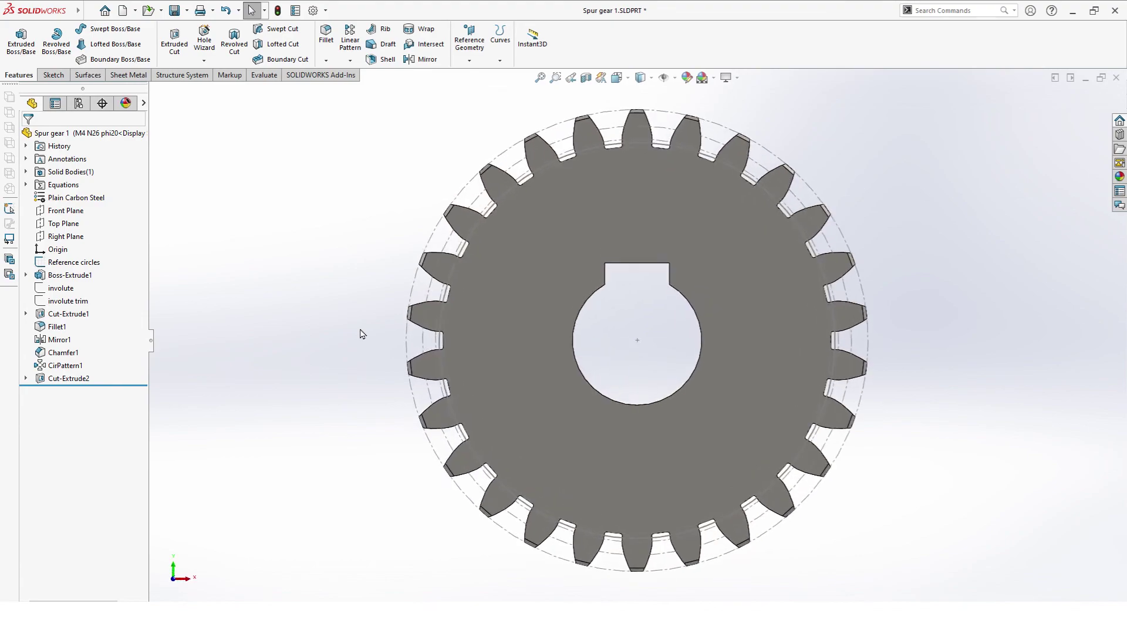
left_click(52, 75)
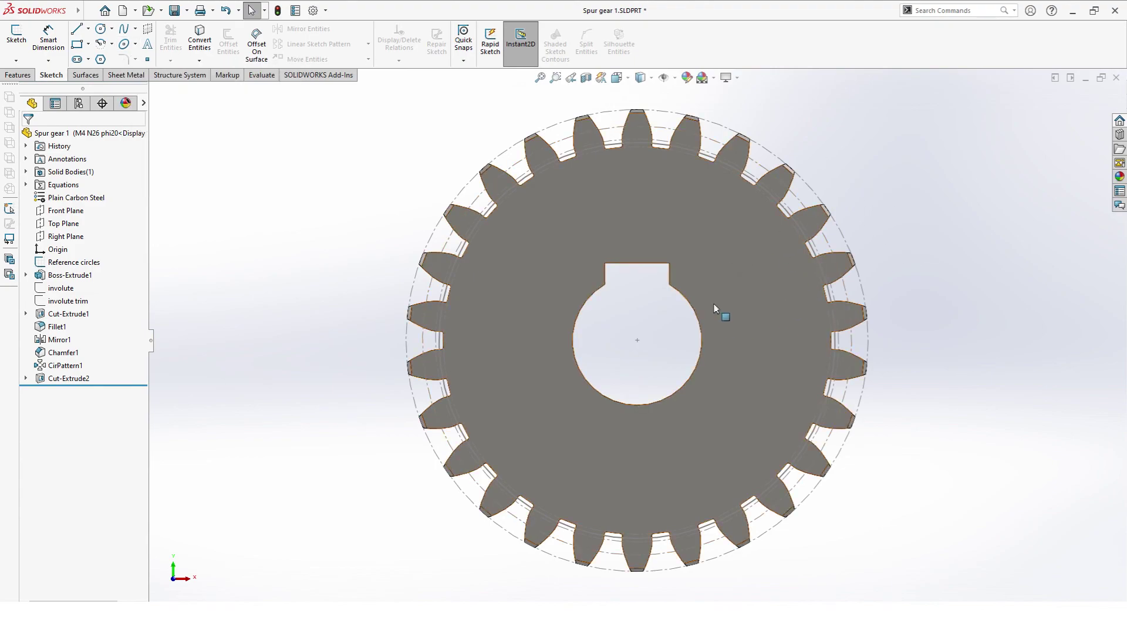
left_click(18, 41)
left_click(654, 223)
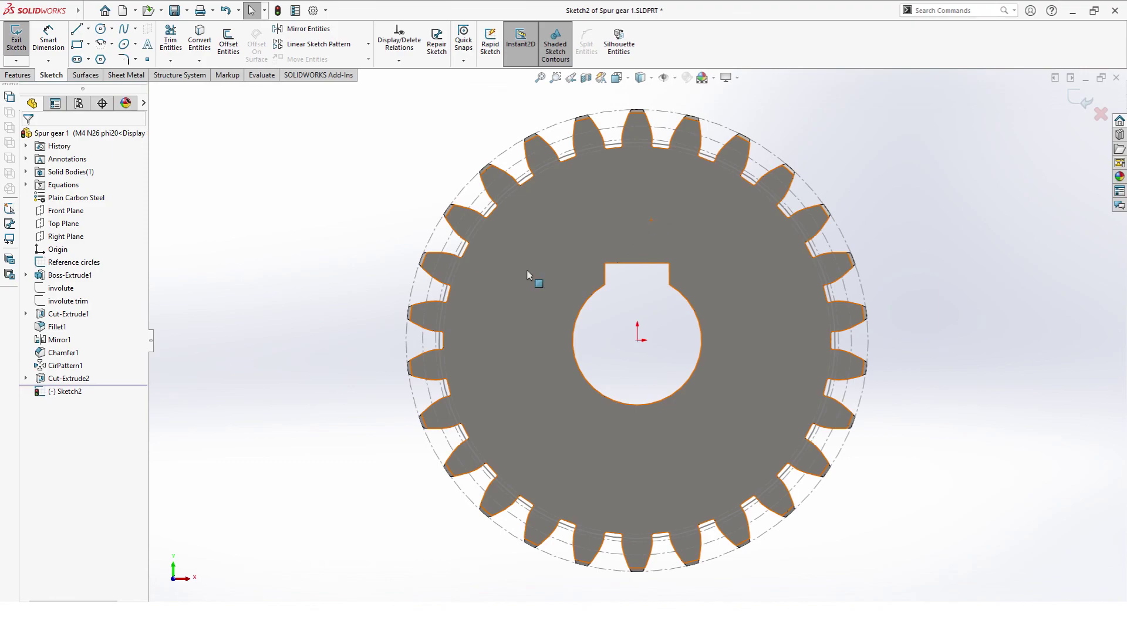
left_click(88, 29)
left_click(94, 54)
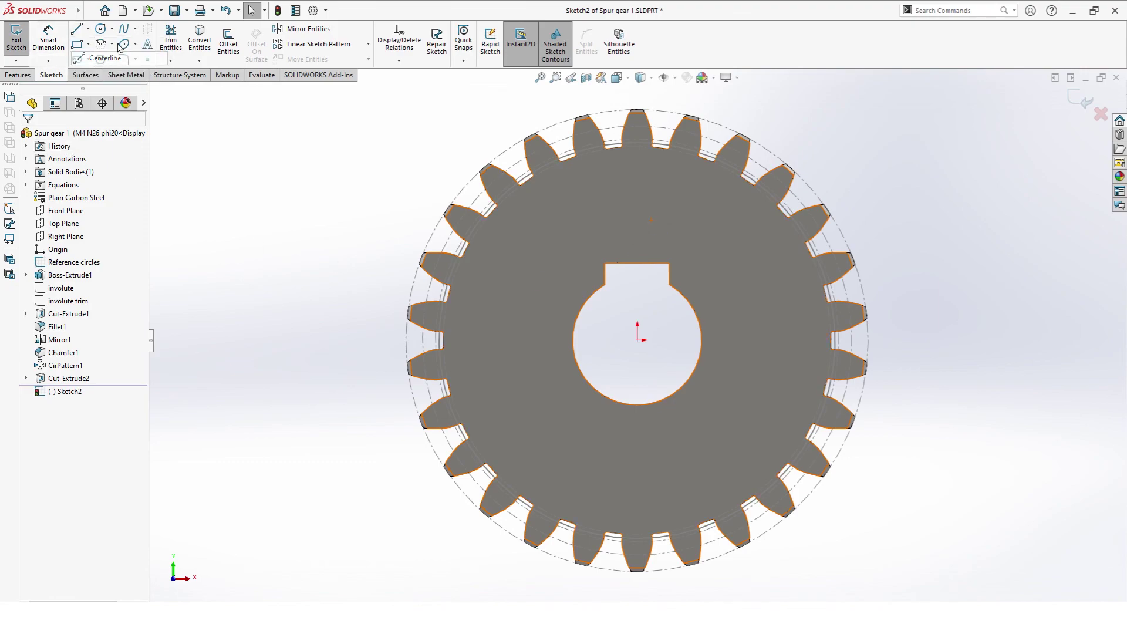
scroll(857, 317, "down", 3)
left_click(470, 356)
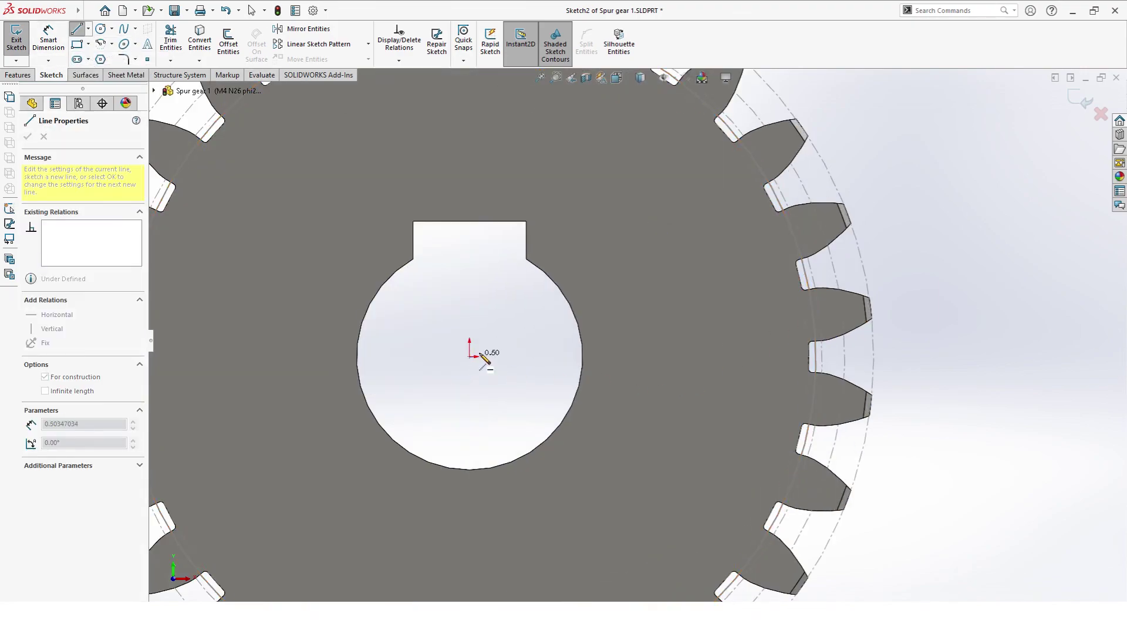
left_click(874, 357)
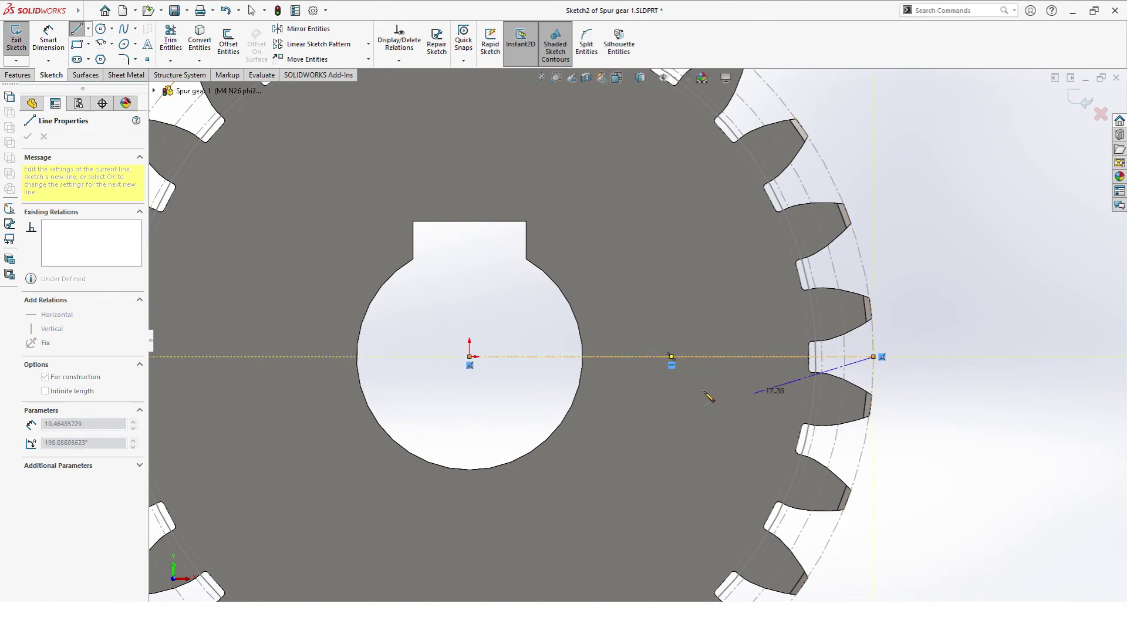
key("Escape")
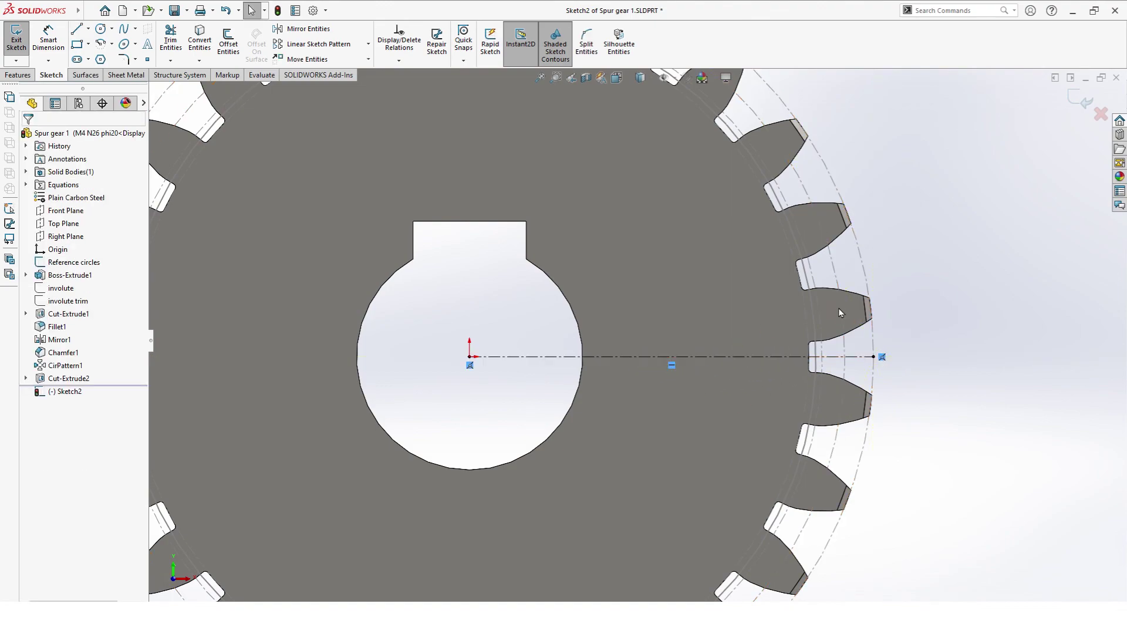
key("Return")
left_click(470, 356)
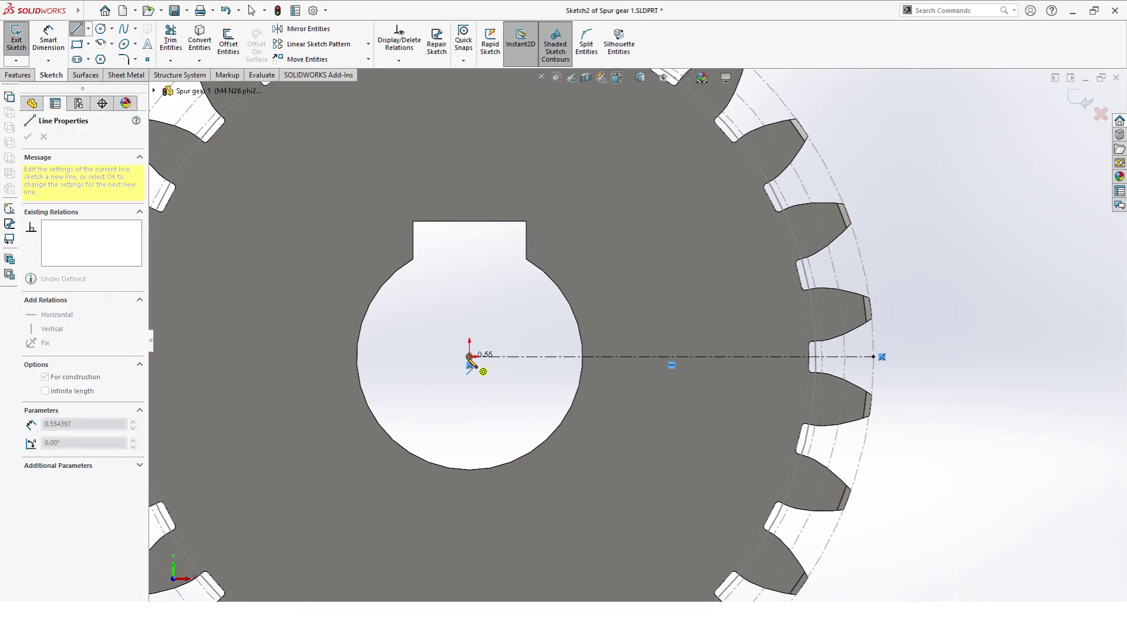
key("Escape")
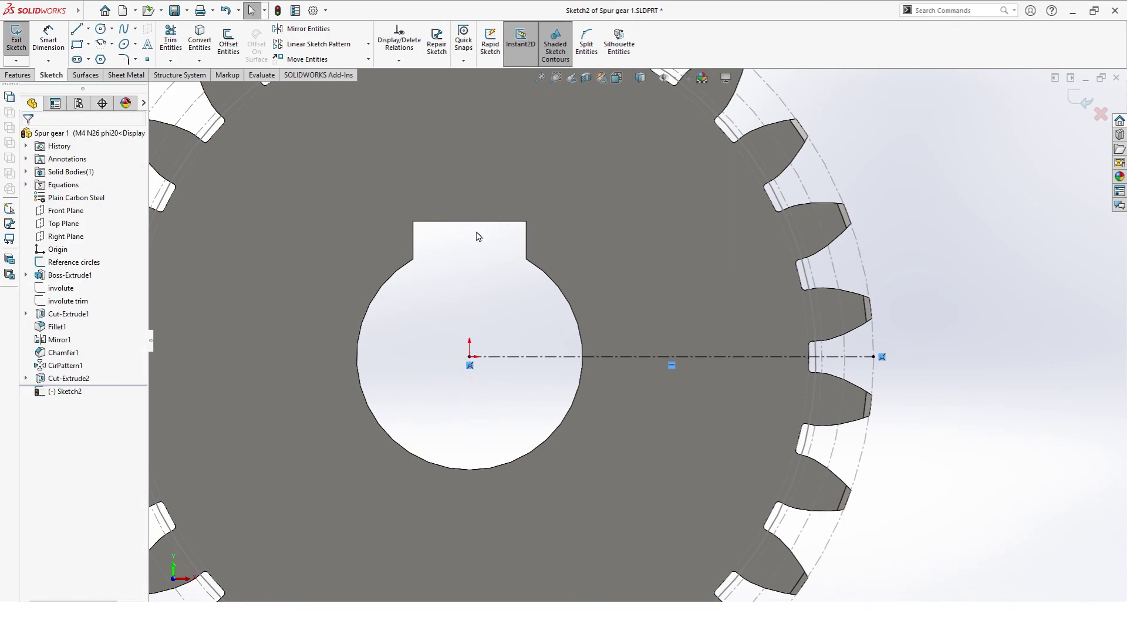
Step: Sketch a second centerline about 47 mm long from the origin to the dedendum circle, about 19° above the horizontal one
key("Return")
left_click(470, 356)
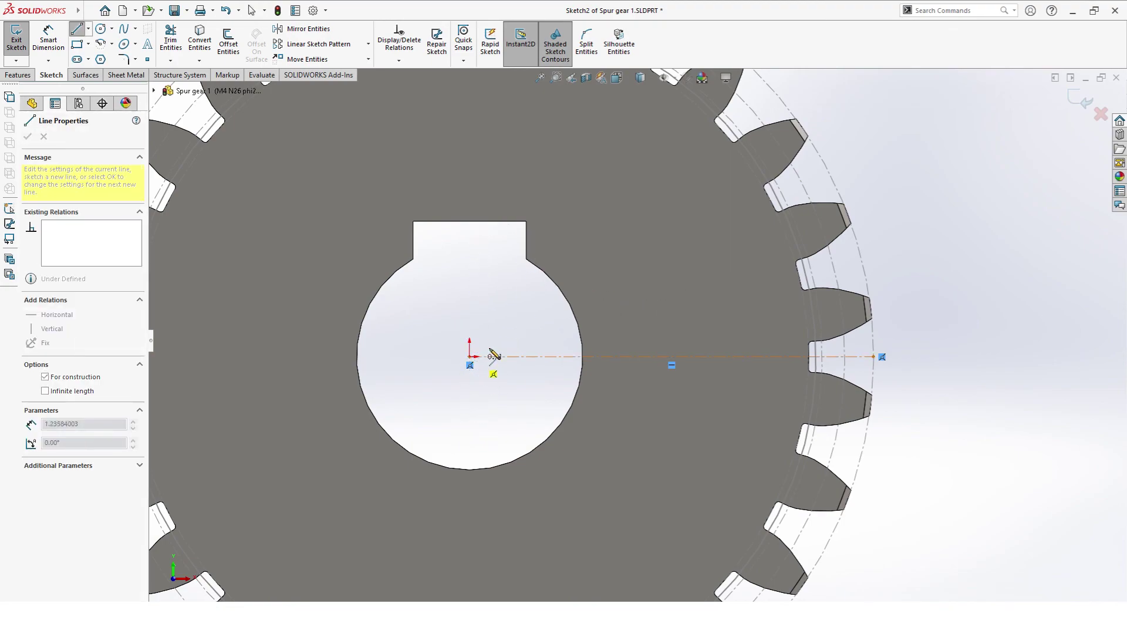
left_click(790, 247)
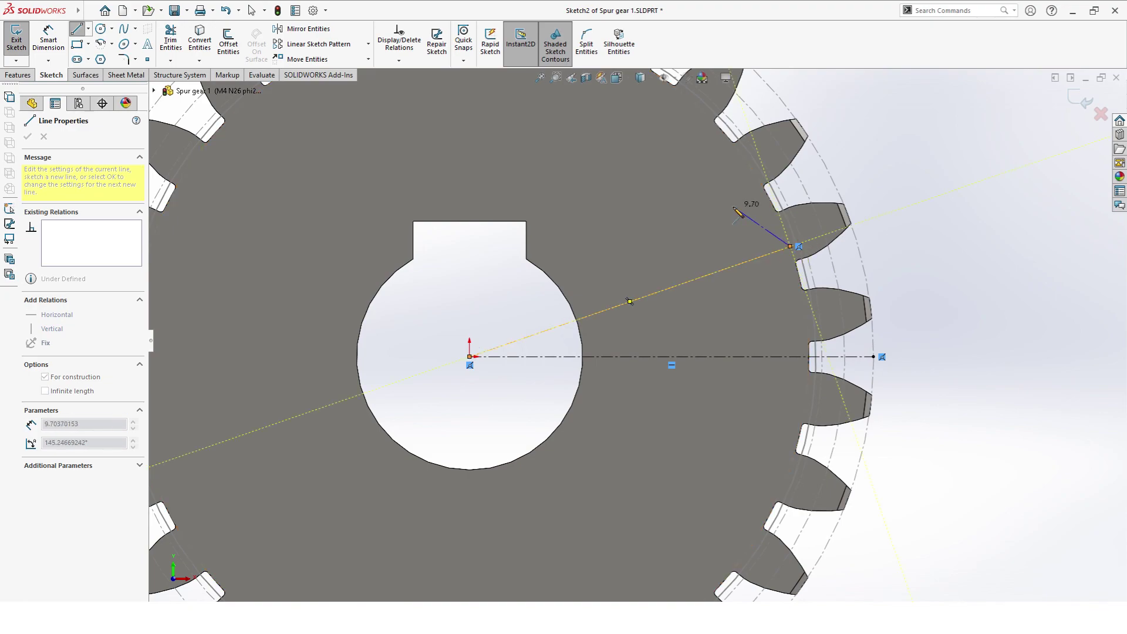
key("Escape")
Step: Dimension the angle between the two centerlines as "angle half tooth"*2 and exit the sketch
left_click(49, 53)
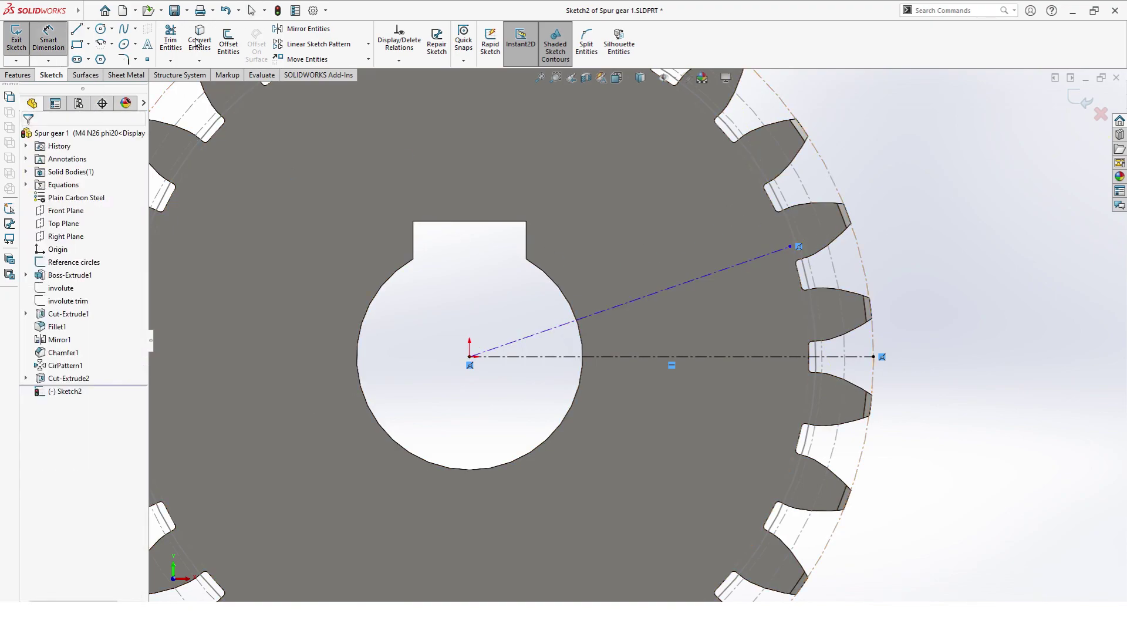
left_click(616, 356)
left_click(615, 312)
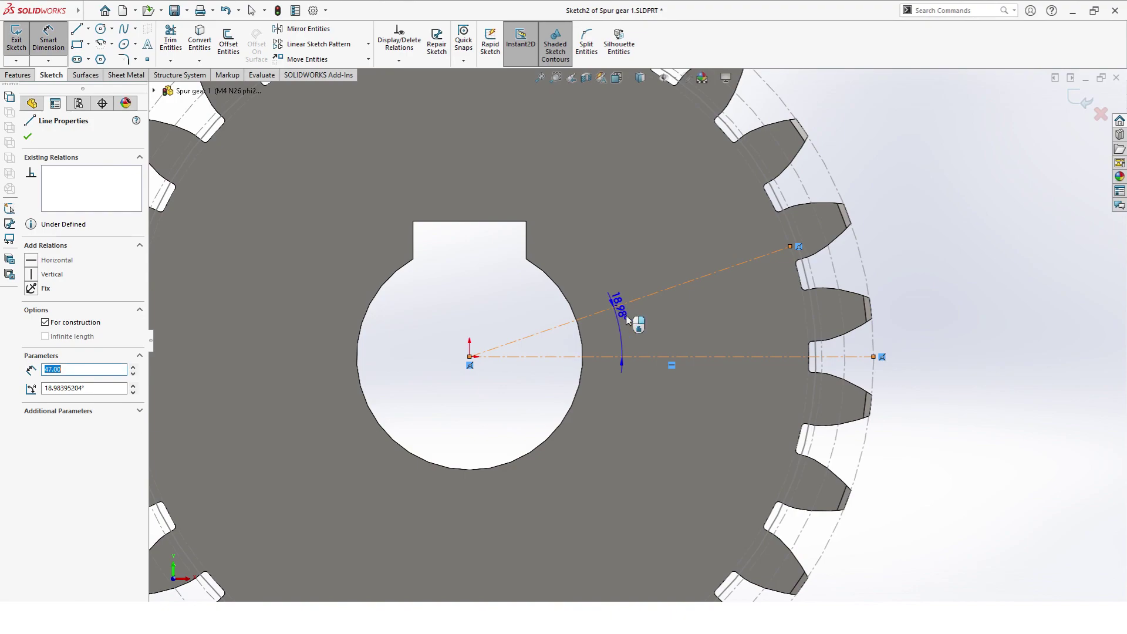
left_click(686, 324)
type("=")
mouse_move(687, 352)
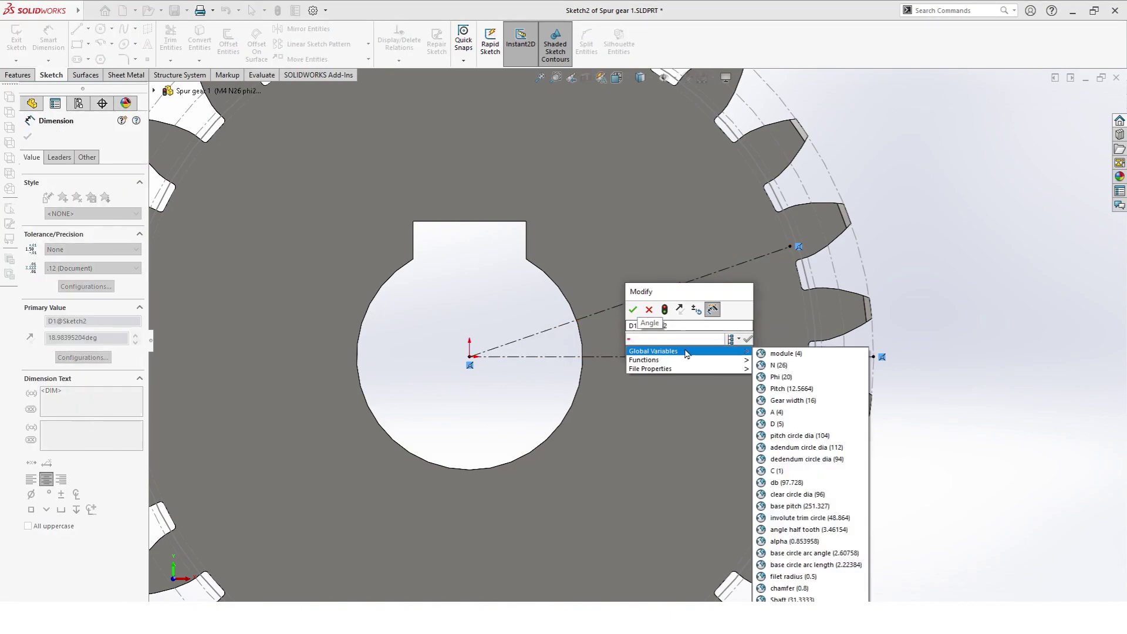
left_click(829, 530)
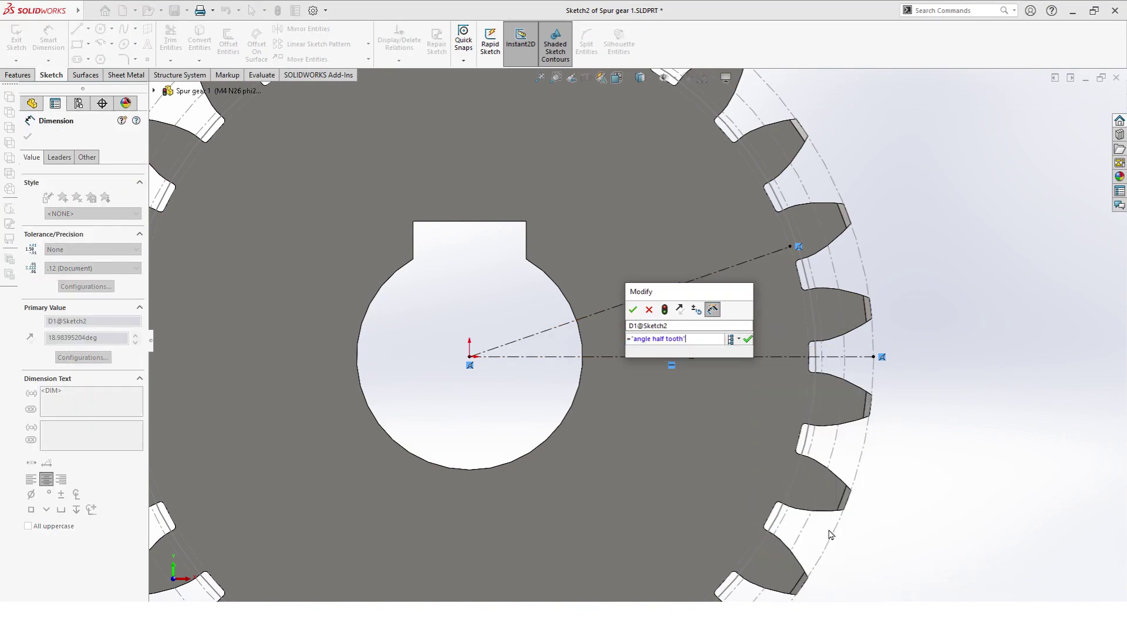
type("*2")
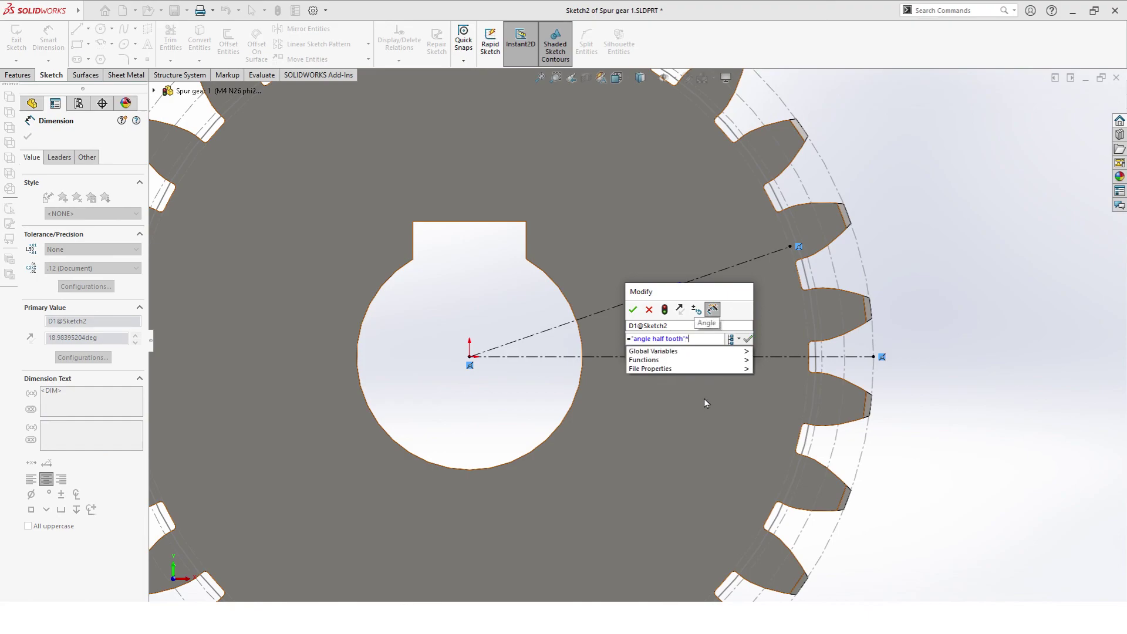
left_click(635, 308)
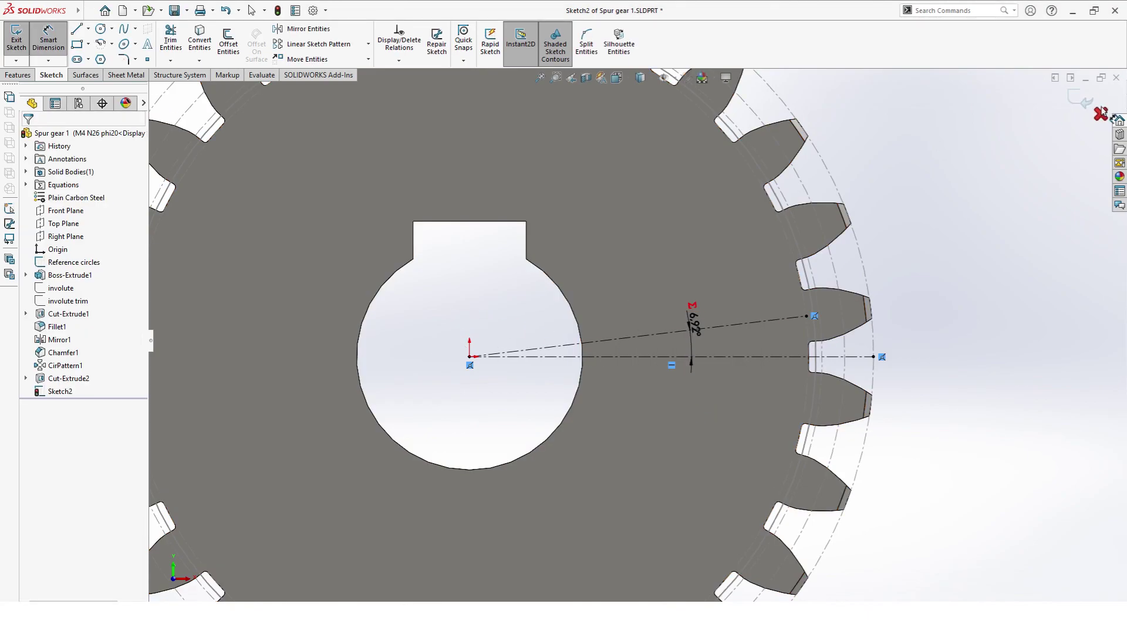
left_click(1080, 98)
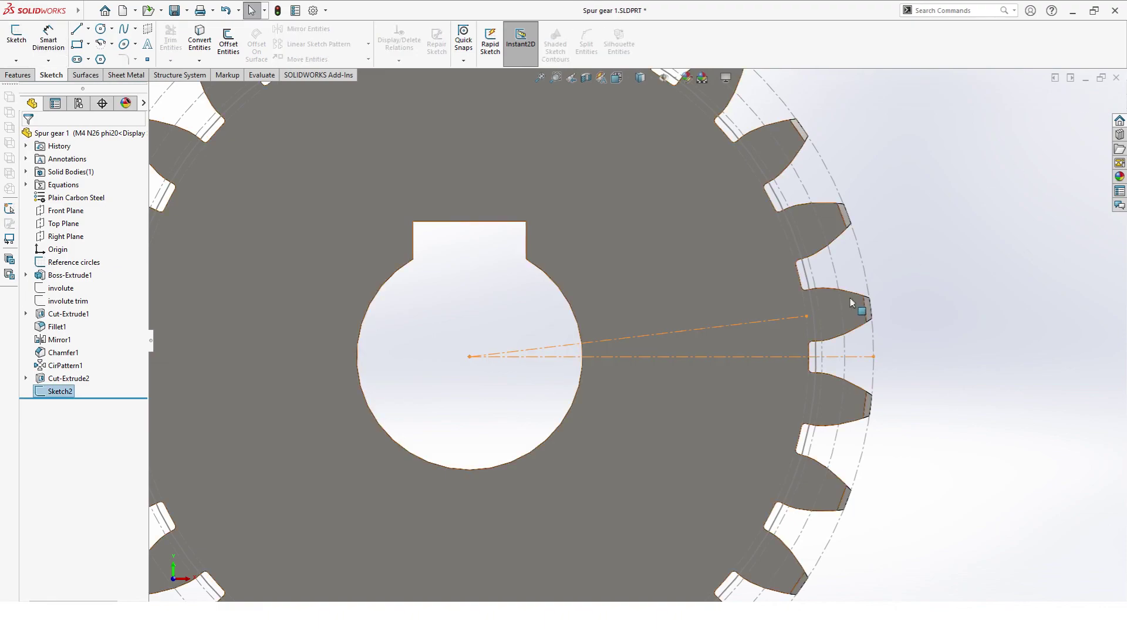
scroll(857, 306, "down", 3)
key("ctrl+7")
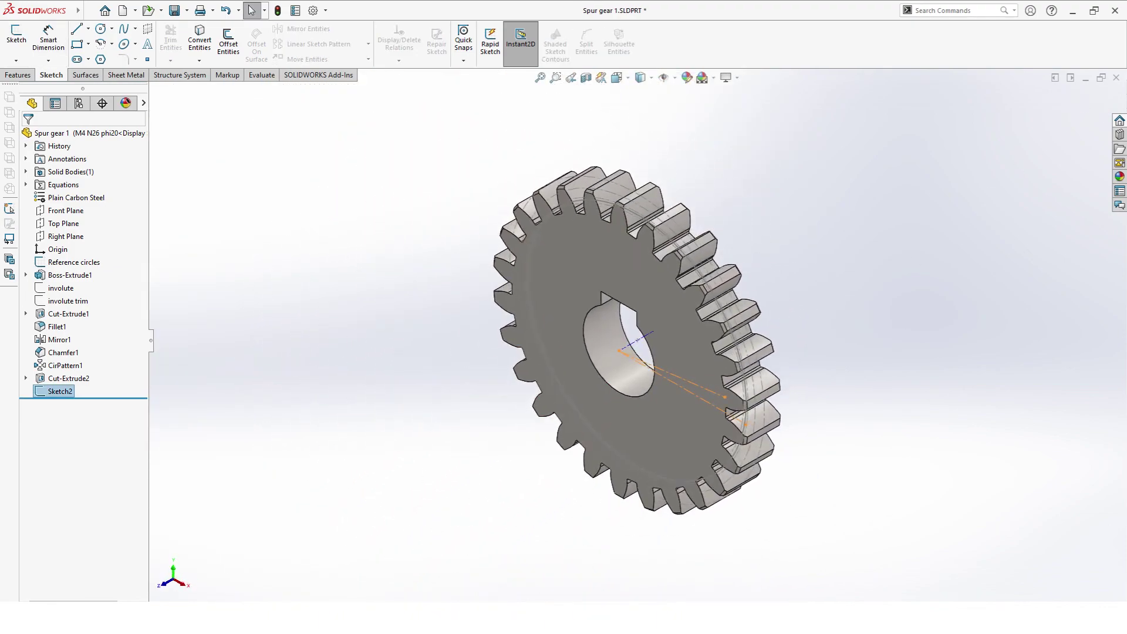